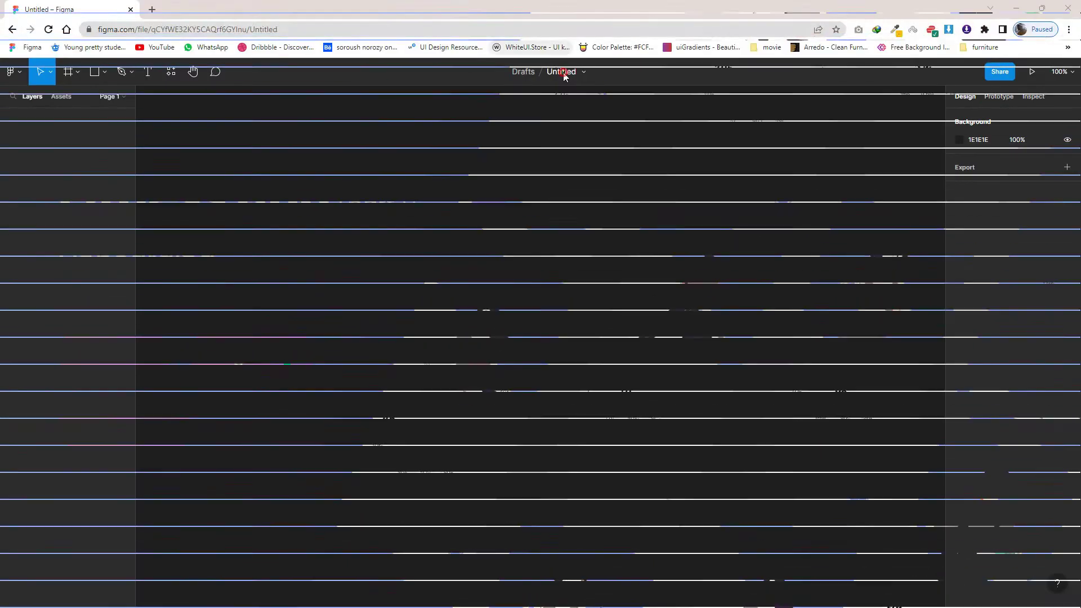
# Step: Rename the untitled draft file to 'Fitness app'
pyautogui.write('F')
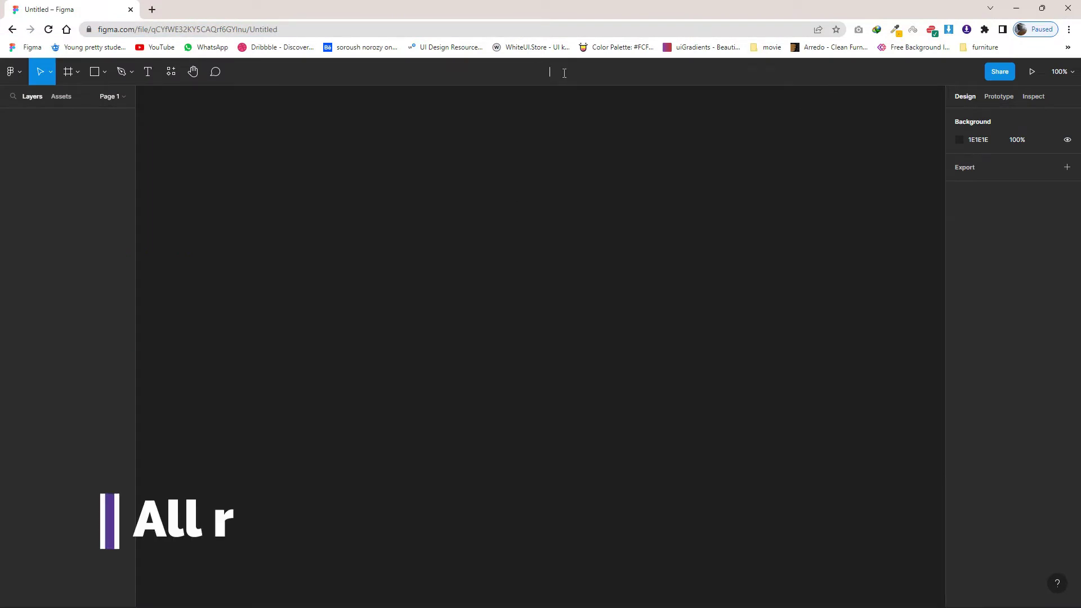
pyautogui.write('itne')
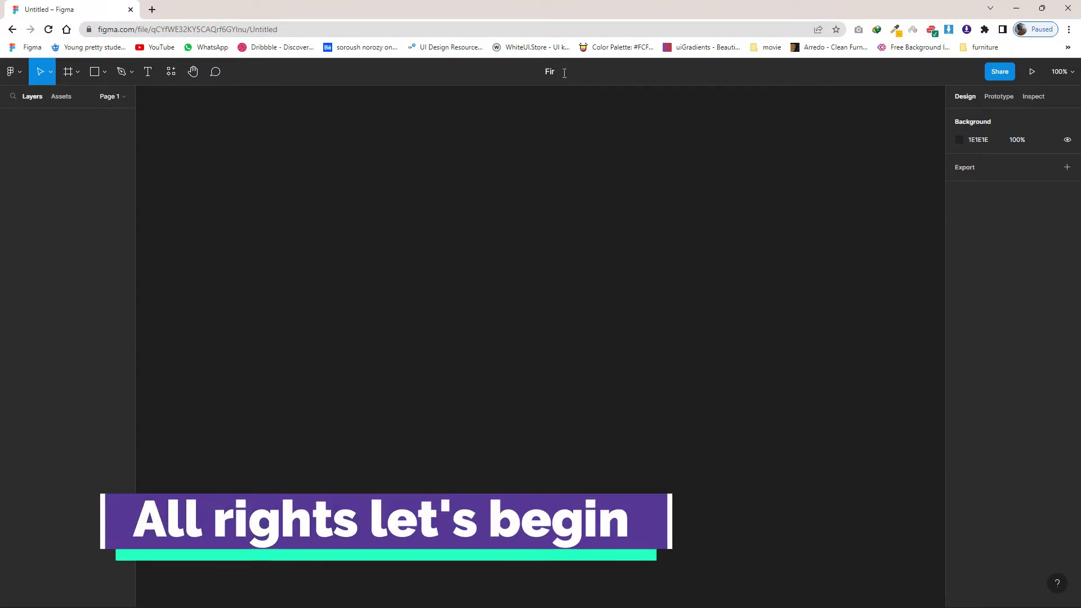
pyautogui.write('ss ap')
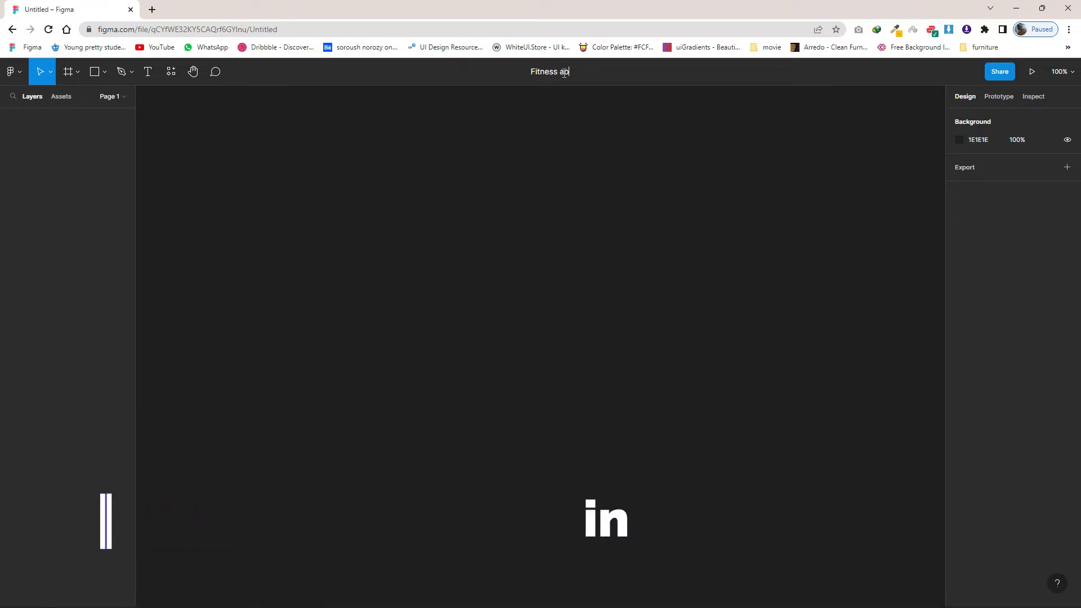
pyautogui.write('p')
pyautogui.press('Return')
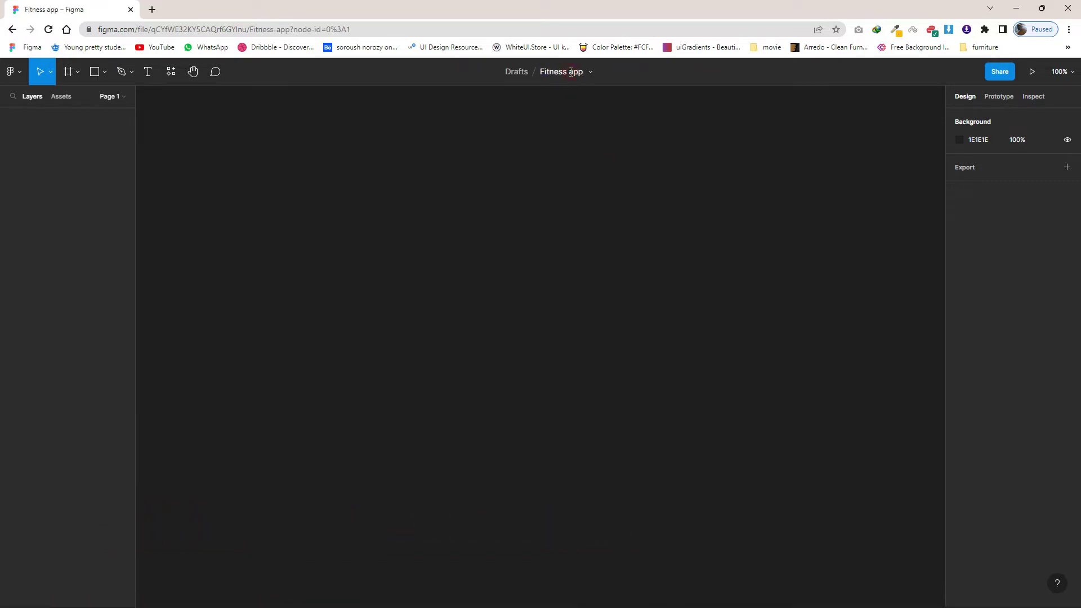
# Step: Add an iPhone 13 mini sized frame to the canvas
pyautogui.click(77, 71)
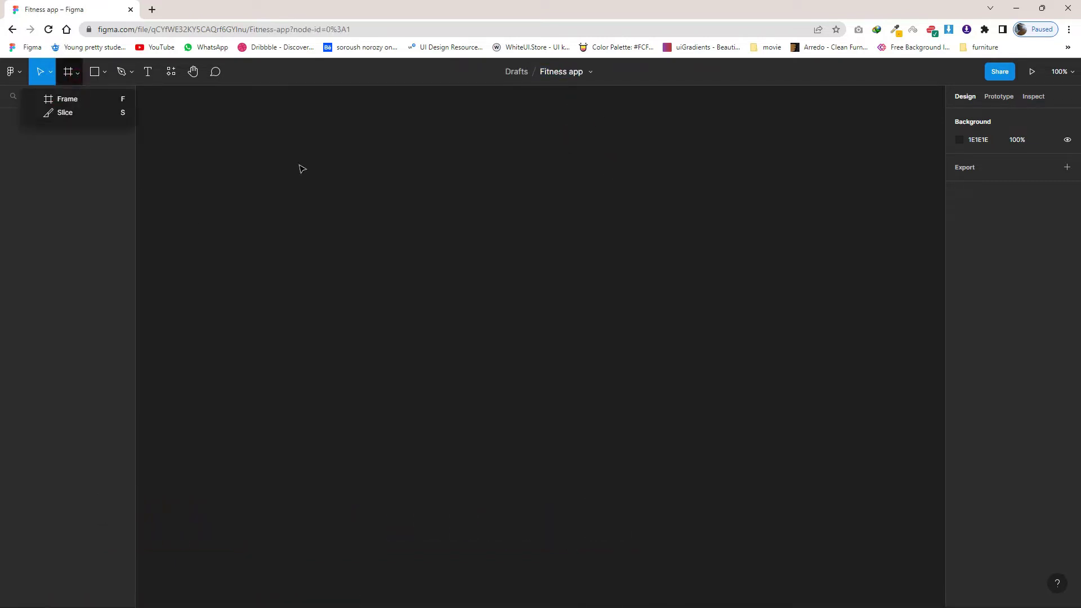
pyautogui.click(107, 99)
pyautogui.click(959, 135)
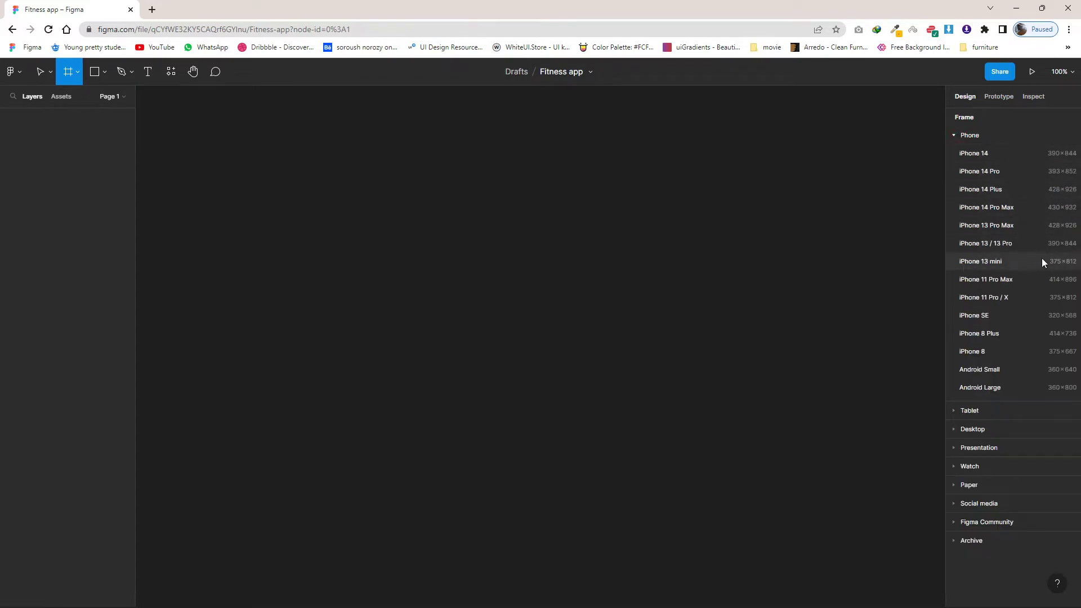
pyautogui.click(1007, 262)
pyautogui.click(765, 333)
pyautogui.hscroll(1, 748, 334)
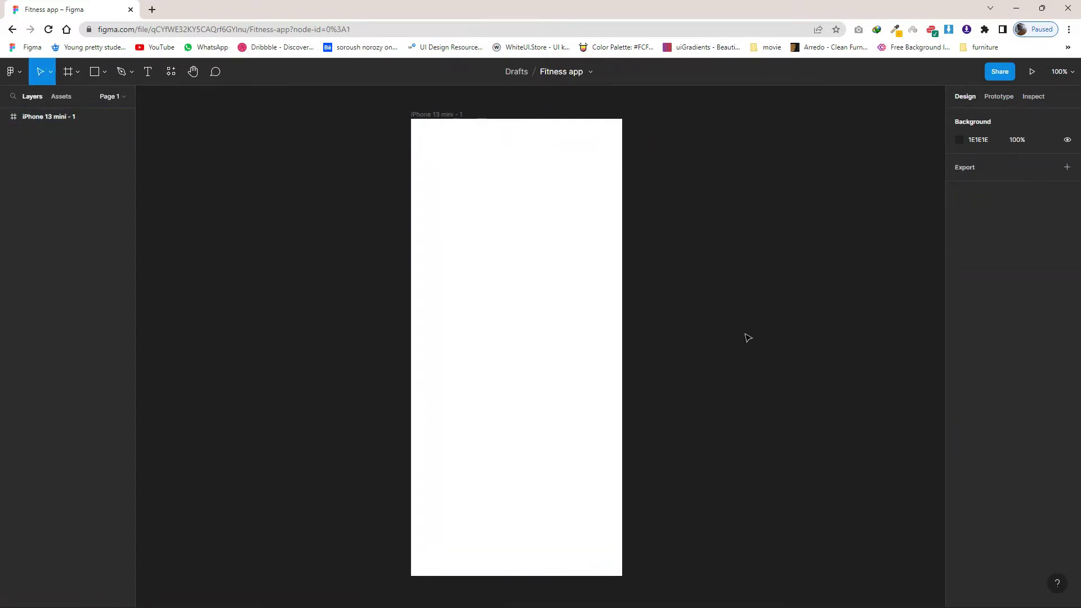
pyautogui.click(423, 113)
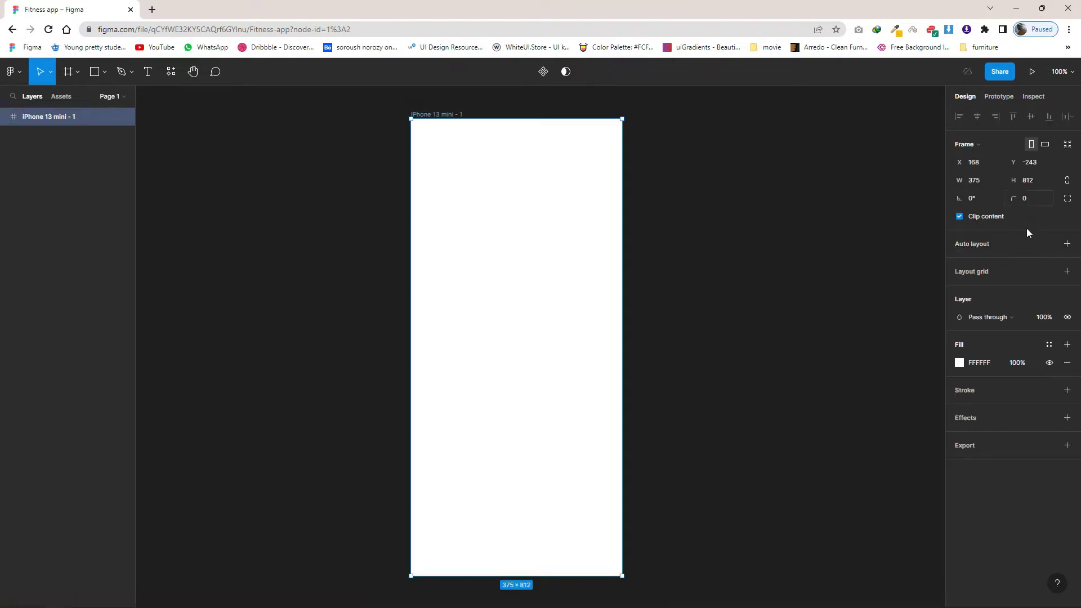
# Step: Give the frame a hidden 7-column layout grid with 24 margin and 20 gutter
pyautogui.click(1066, 271)
pyautogui.click(959, 289)
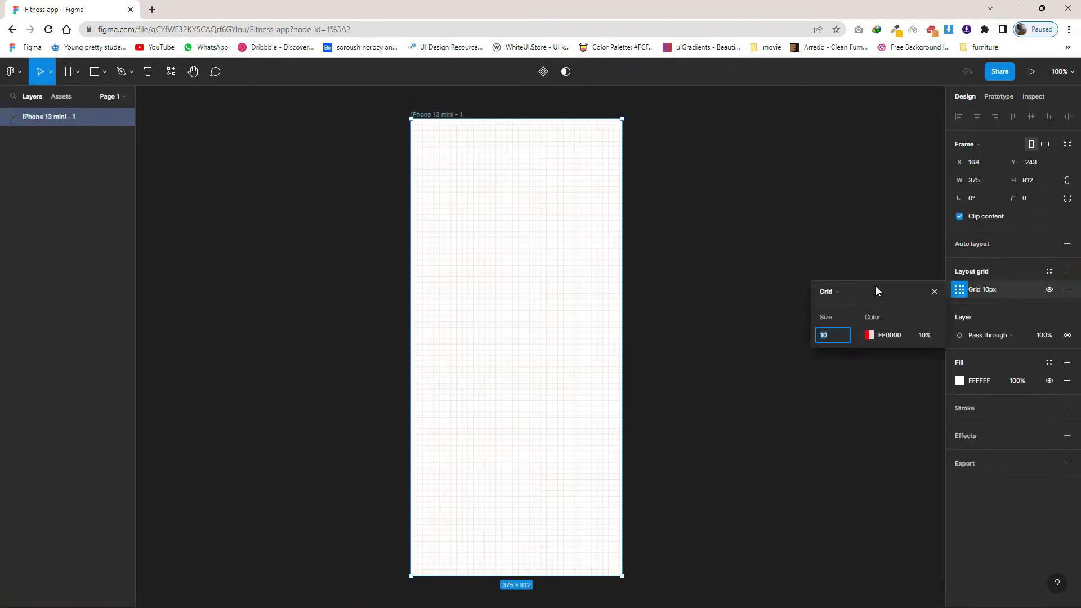
pyautogui.click(831, 291)
pyautogui.write('7')
pyautogui.press('Return')
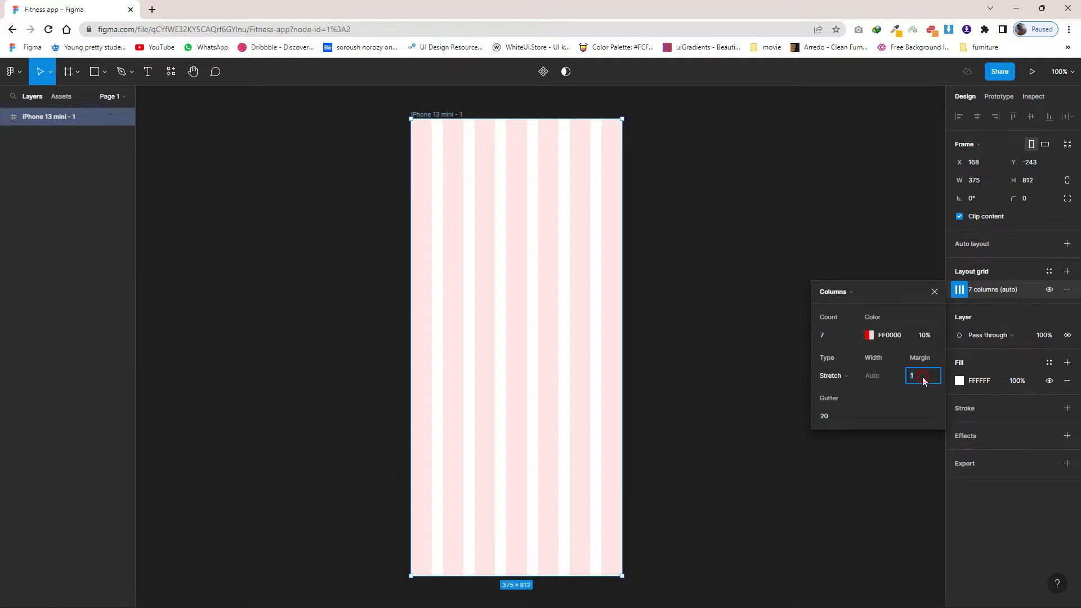
pyautogui.hotkey('shift', 'Up')
pyautogui.hotkey('shift', 'Up')
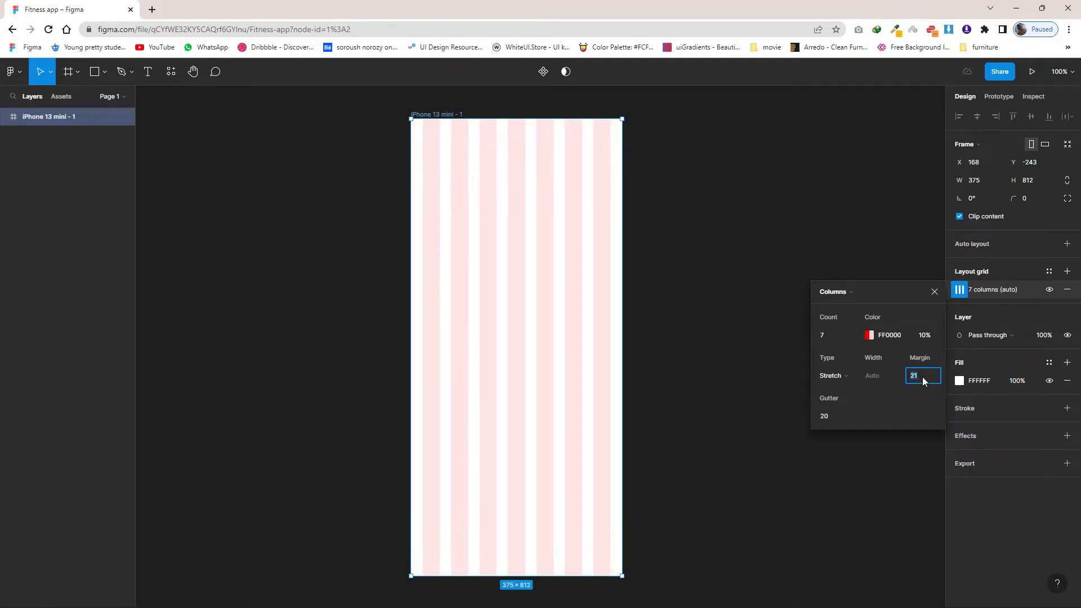
pyautogui.press('Up')
pyautogui.press('Up')
pyautogui.press('Up')
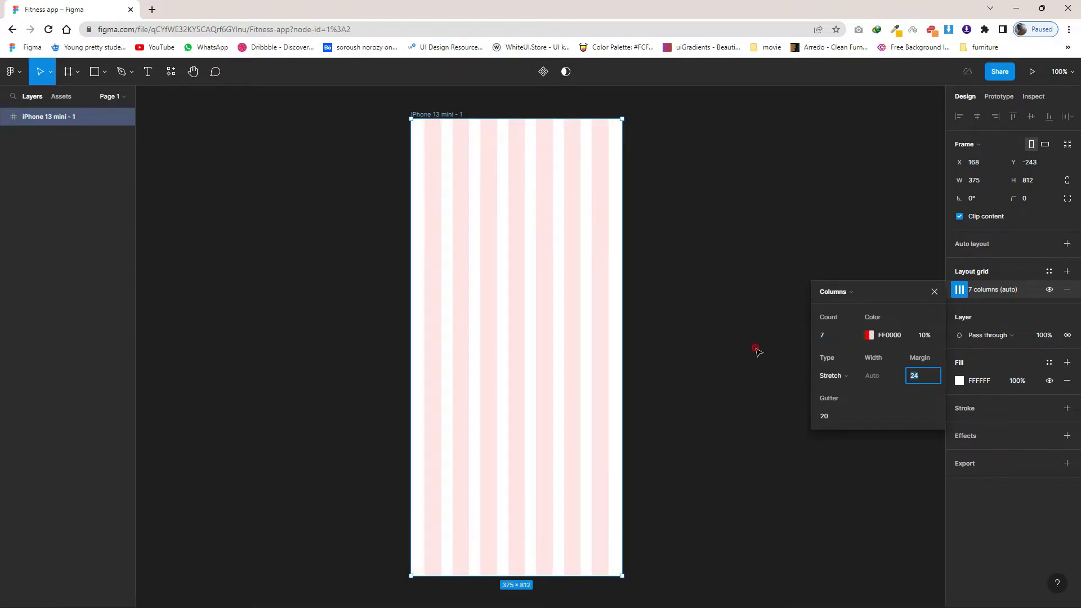
pyautogui.click(754, 349)
pyautogui.click(454, 121)
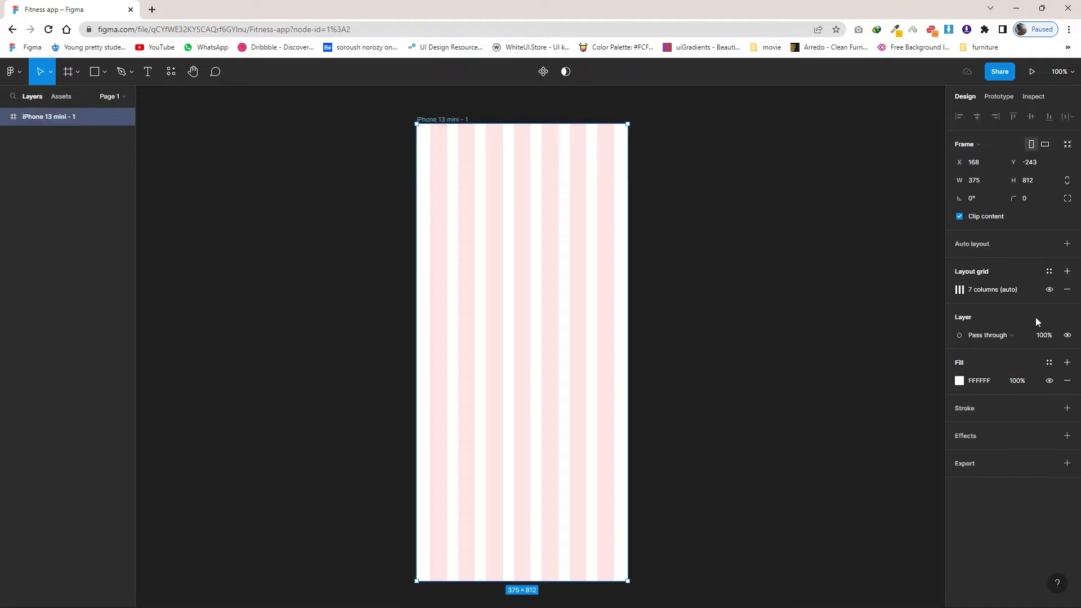
pyautogui.click(1049, 290)
pyautogui.click(786, 288)
# Step: Round the phone frame's corners to a 40 radius
pyautogui.click(564, 263)
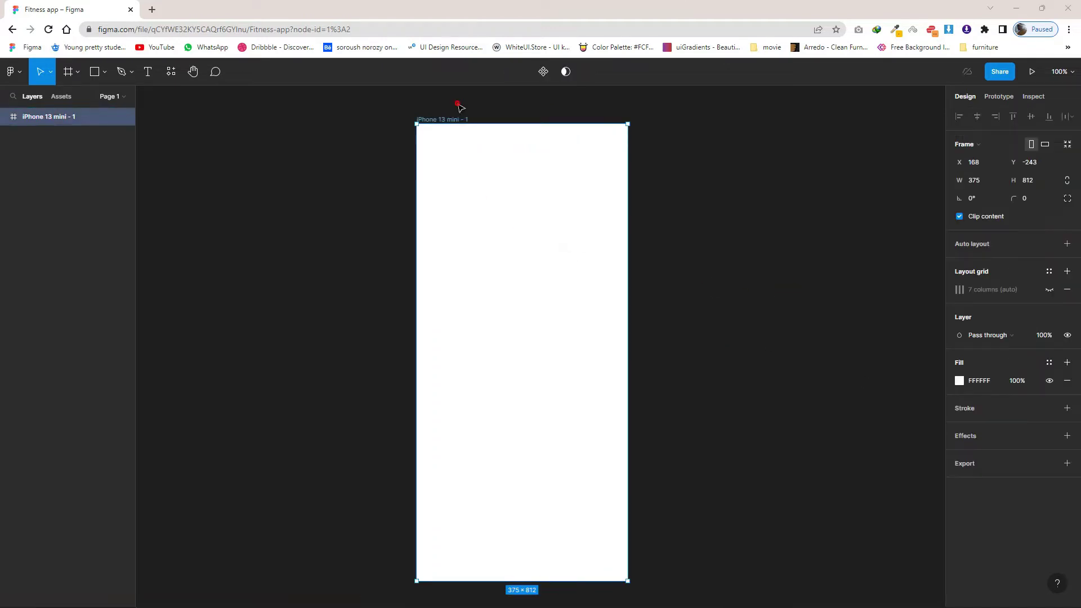
pyautogui.click(1030, 199)
pyautogui.write('0')
pyautogui.press('Return')
pyautogui.click(692, 359)
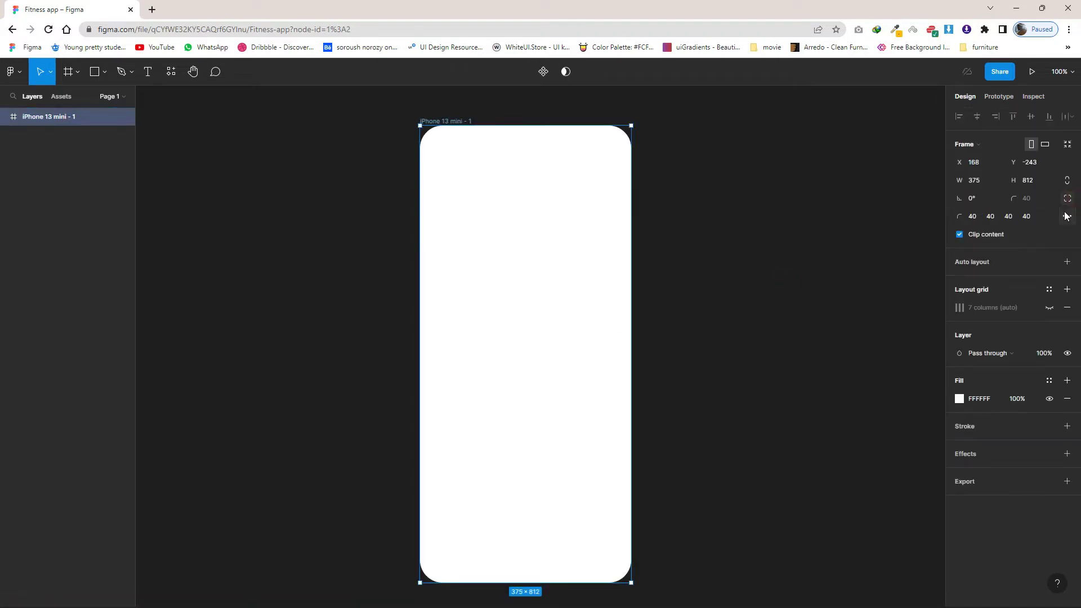
pyautogui.click(1066, 216)
pyautogui.click(931, 215)
pyautogui.click(739, 293)
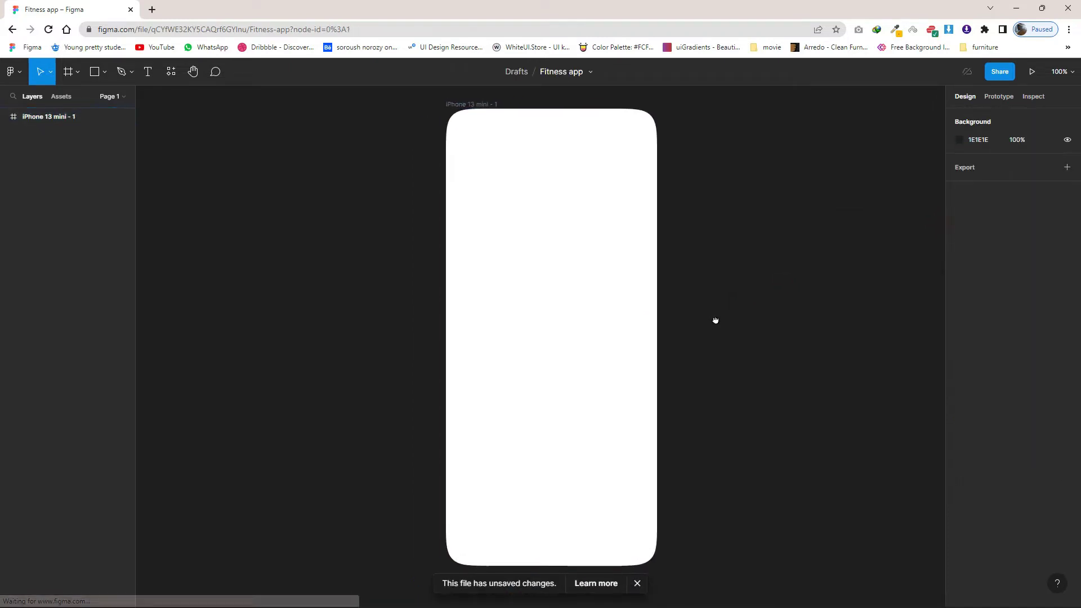
# Step: Draw a text box on the phone frame and type 'Fitnest'
pyautogui.click(148, 72)
pyautogui.moveTo(498, 285); pyautogui.dragTo(586, 314)
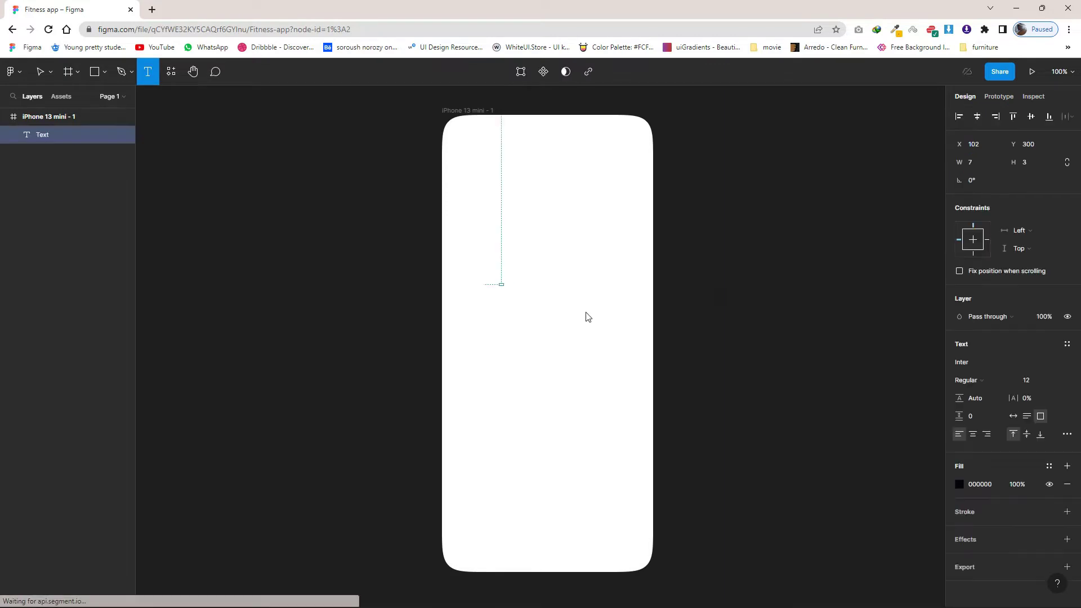
pyautogui.scroll(3, 531, 316)
pyautogui.write('Fi')
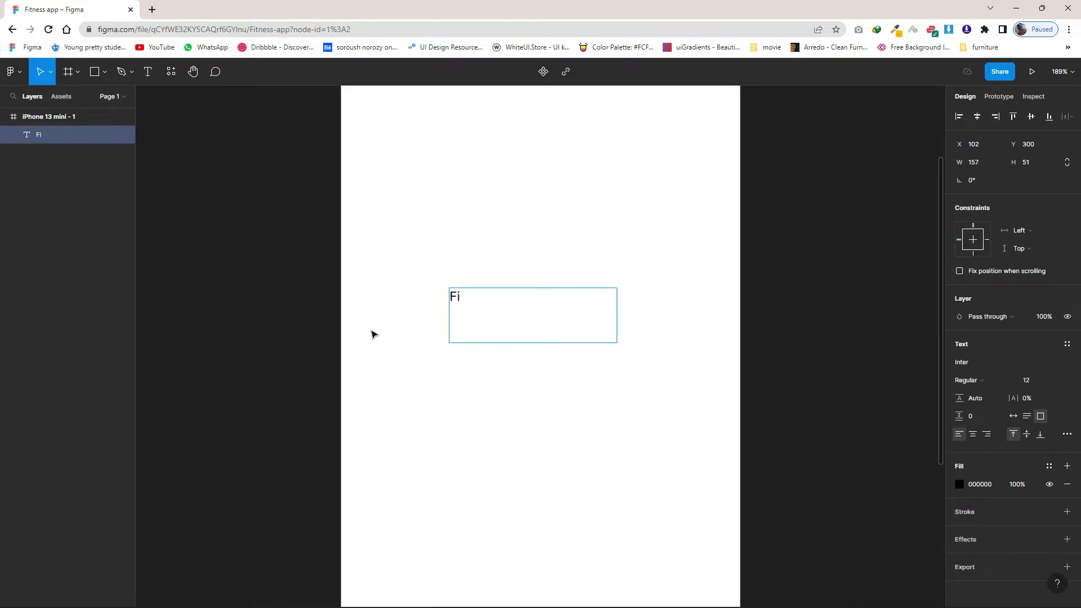
pyautogui.click(459, 299)
# Step: Style the Fitnest text as Poppins Bold at size 36
pyautogui.click(969, 380)
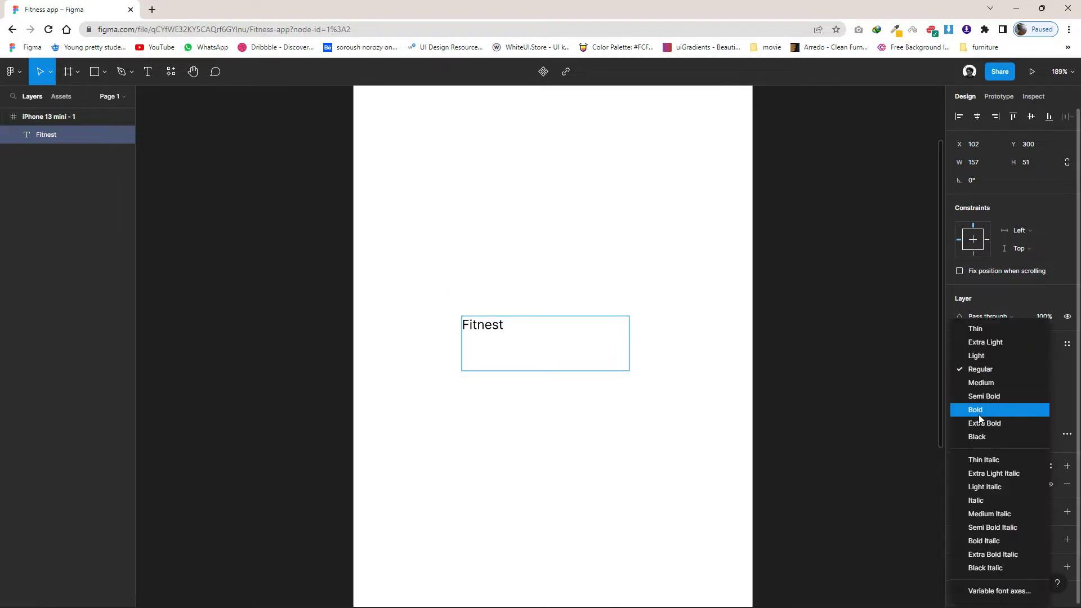
pyautogui.click(980, 410)
pyautogui.click(974, 363)
pyautogui.write('Poppins')
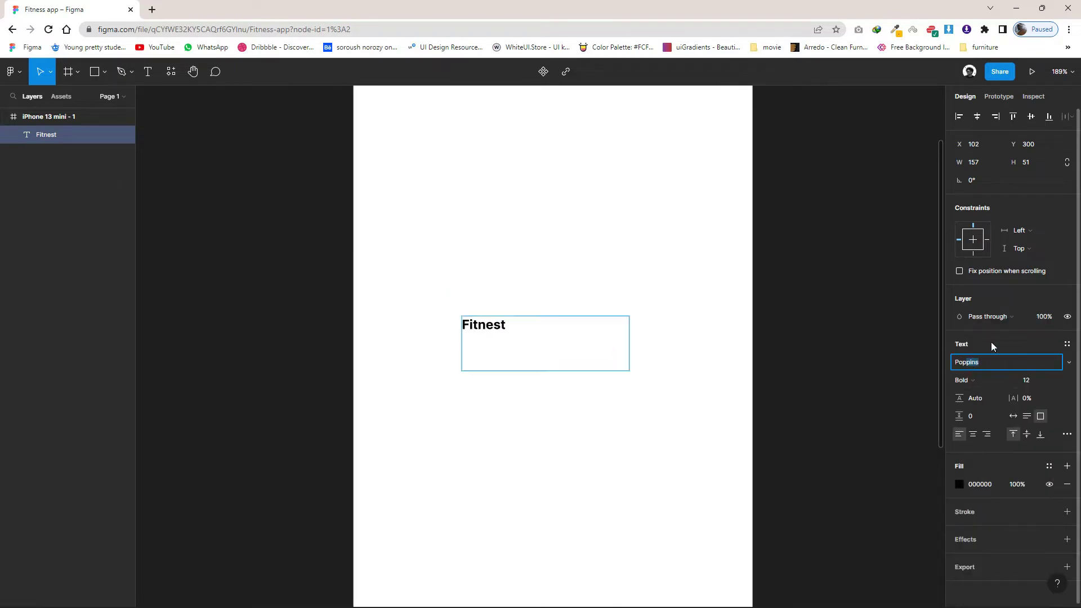
pyautogui.press('Return')
pyautogui.click(1024, 380)
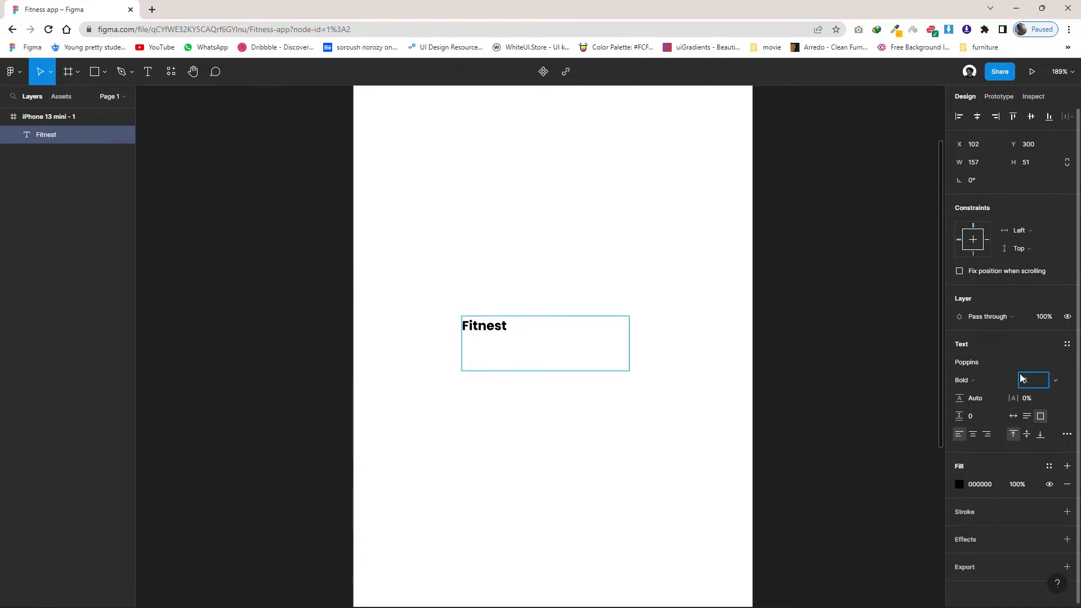
pyautogui.write('36')
pyautogui.press('Escape')
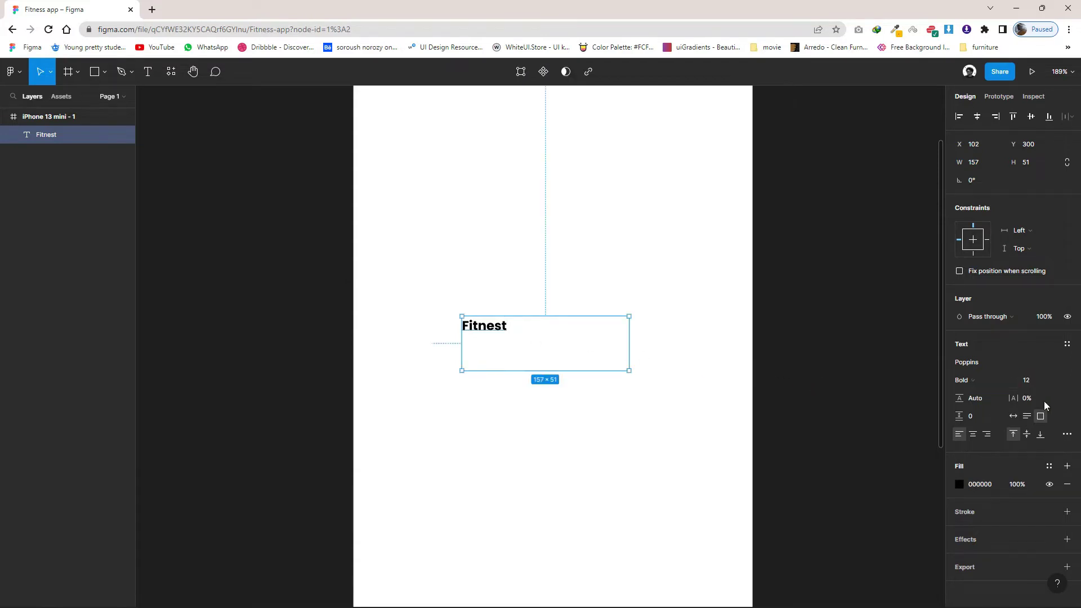
pyautogui.click(1040, 382)
pyautogui.write('6')
pyautogui.press('Return')
pyautogui.click(732, 366)
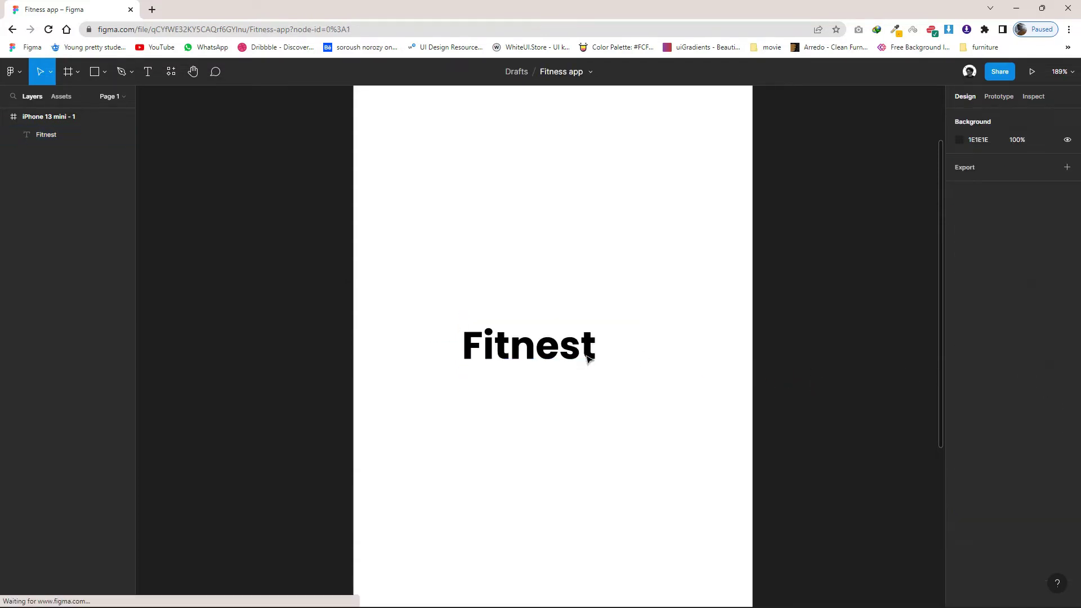
# Step: Append an X to make 'FitnestX' and enlarge the X
pyautogui.doubleClick(589, 347)
pyautogui.click(597, 355)
pyautogui.write('x')
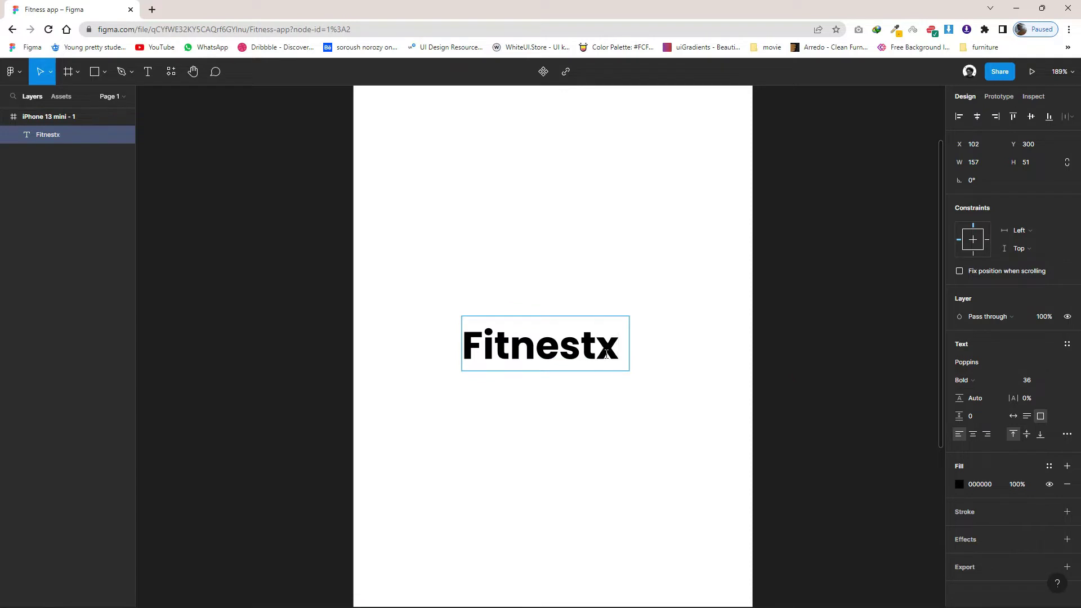
pyautogui.hotkey('shift', 'Left')
pyautogui.click(1026, 380)
pyautogui.press('Up')
pyautogui.press('Up')
pyautogui.press('Up')
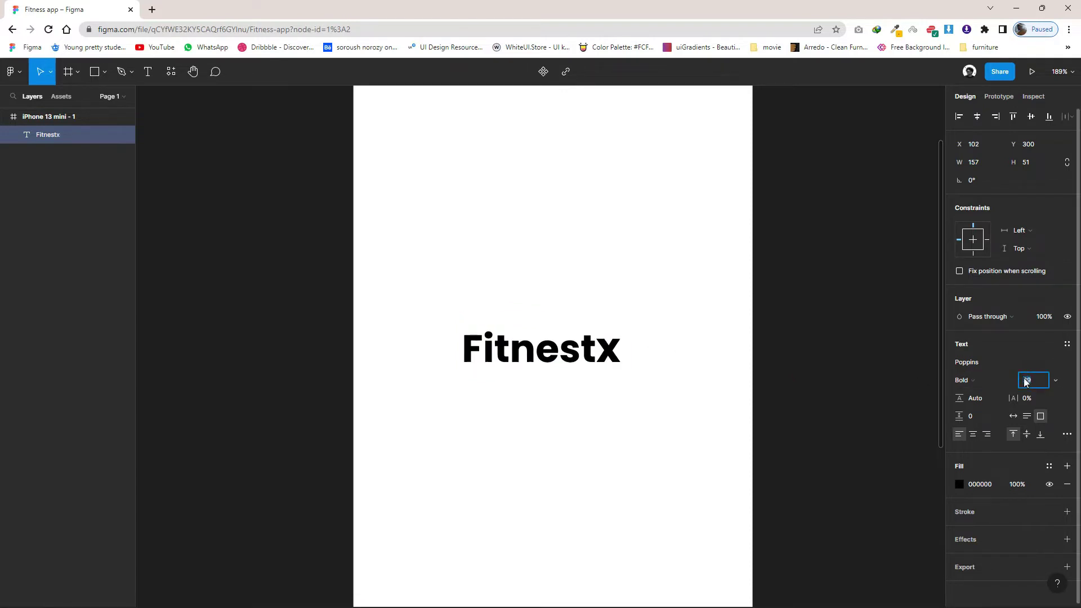
pyautogui.press('Up')
pyautogui.press('Up')
pyautogui.press('Up')
pyautogui.press('Down')
pyautogui.press('Down')
pyautogui.press('Escape')
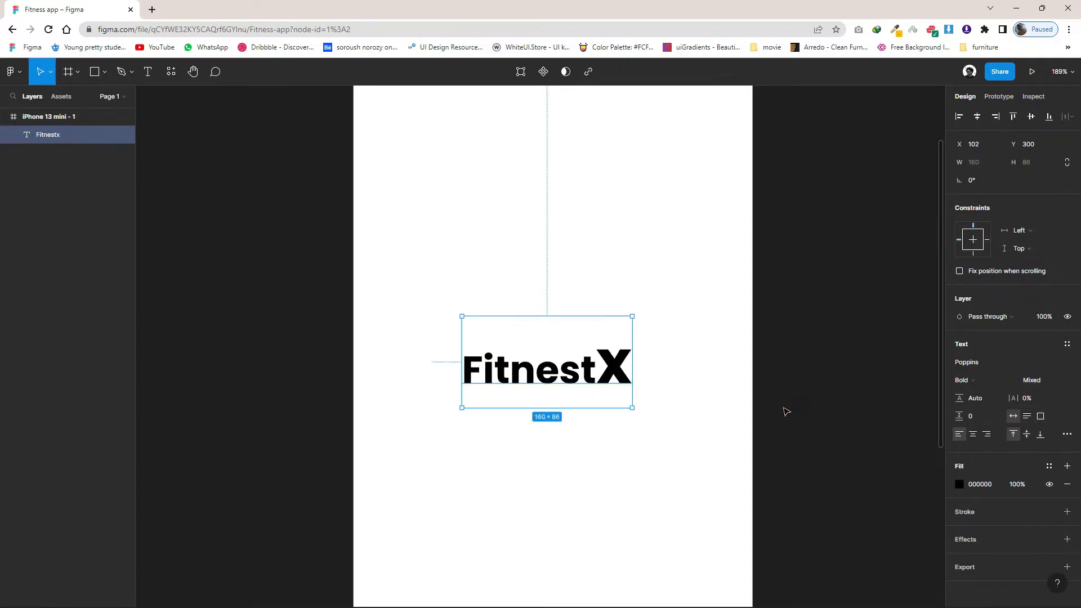
pyautogui.click(647, 409)
# Step: Centre FitnestX horizontally and colour the Fitnest letters near-black 121212
pyautogui.scroll(-2, 647, 410)
pyautogui.scroll(-4, 595, 424)
pyautogui.click(569, 405)
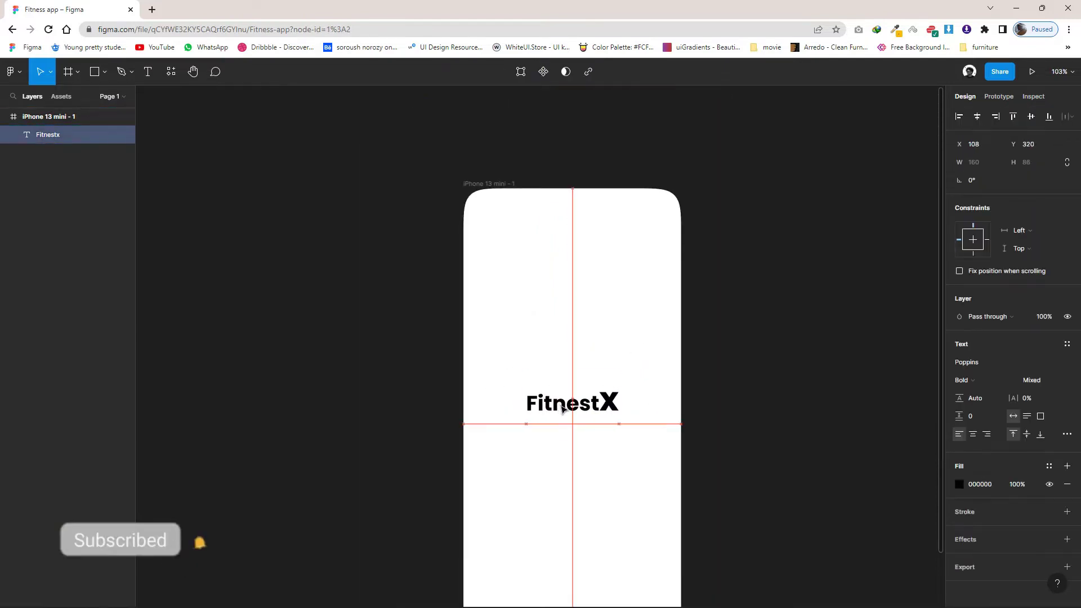
pyautogui.moveTo(569, 405); pyautogui.dragTo(556, 361)
pyautogui.scroll(-2, 556, 360)
pyautogui.doubleClick(557, 361)
pyautogui.hotkey('shift', 'Left')
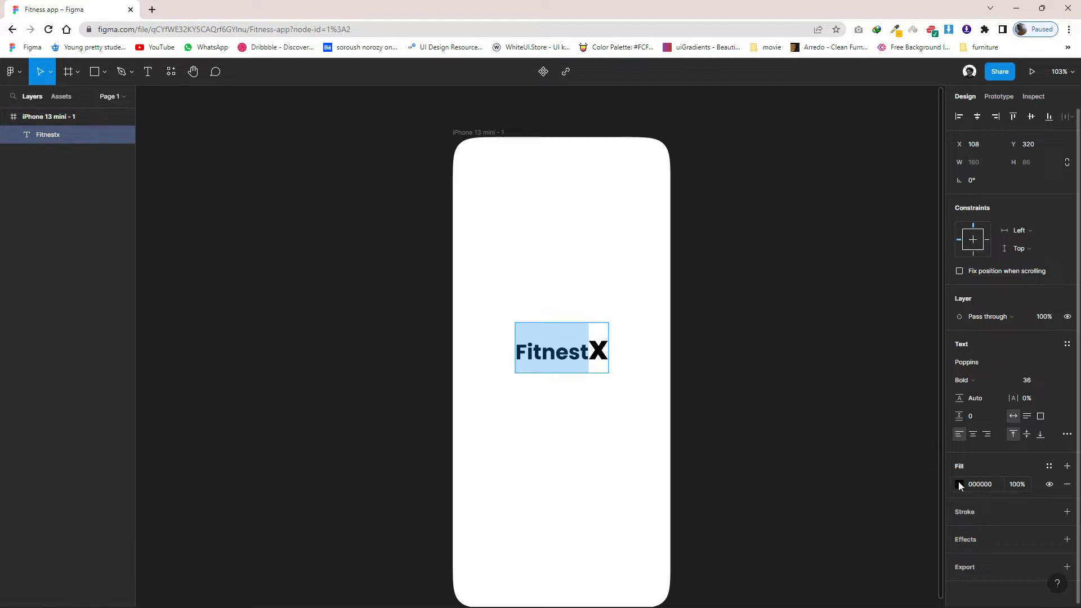
pyautogui.click(958, 484)
pyautogui.moveTo(814, 456); pyautogui.dragTo(796, 459)
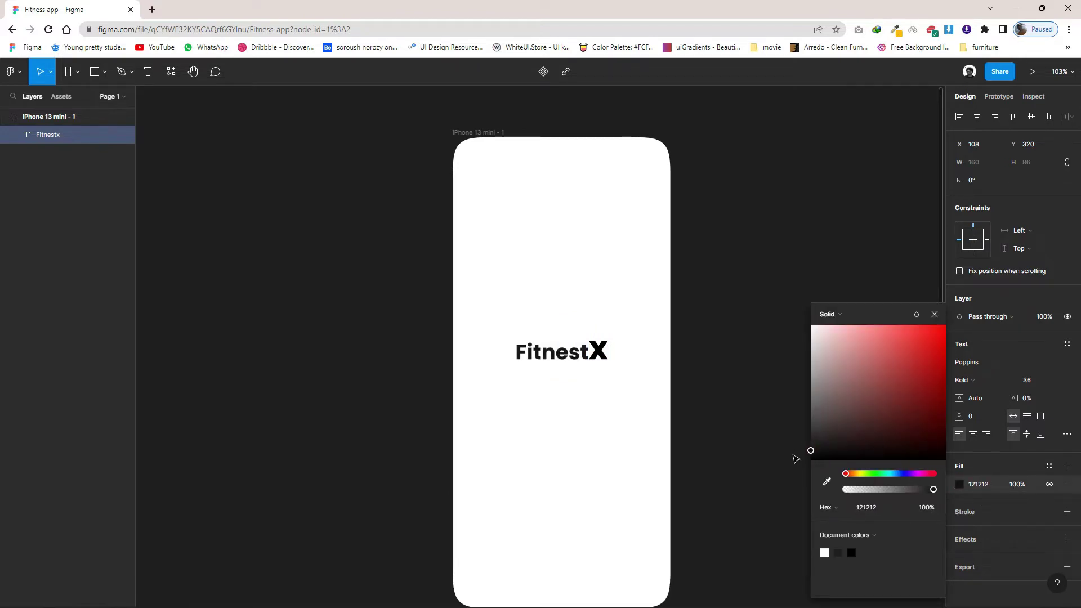
pyautogui.press('Escape')
# Step: Highlight just the letter X and bring up its fill colour settings
pyautogui.click(969, 481)
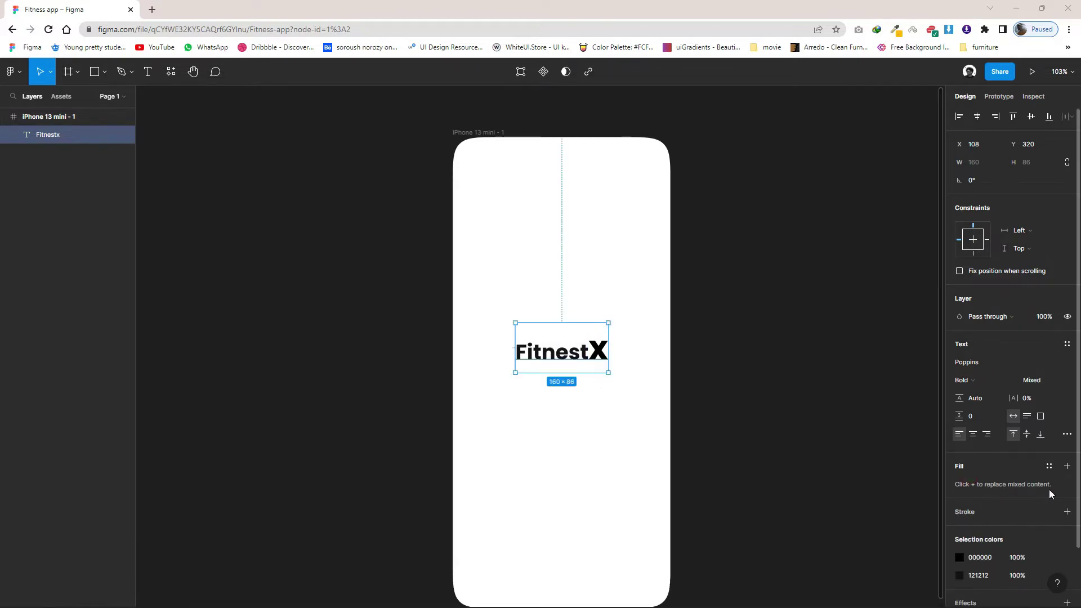
pyautogui.doubleClick(598, 361)
pyautogui.moveTo(618, 356); pyautogui.dragTo(588, 354)
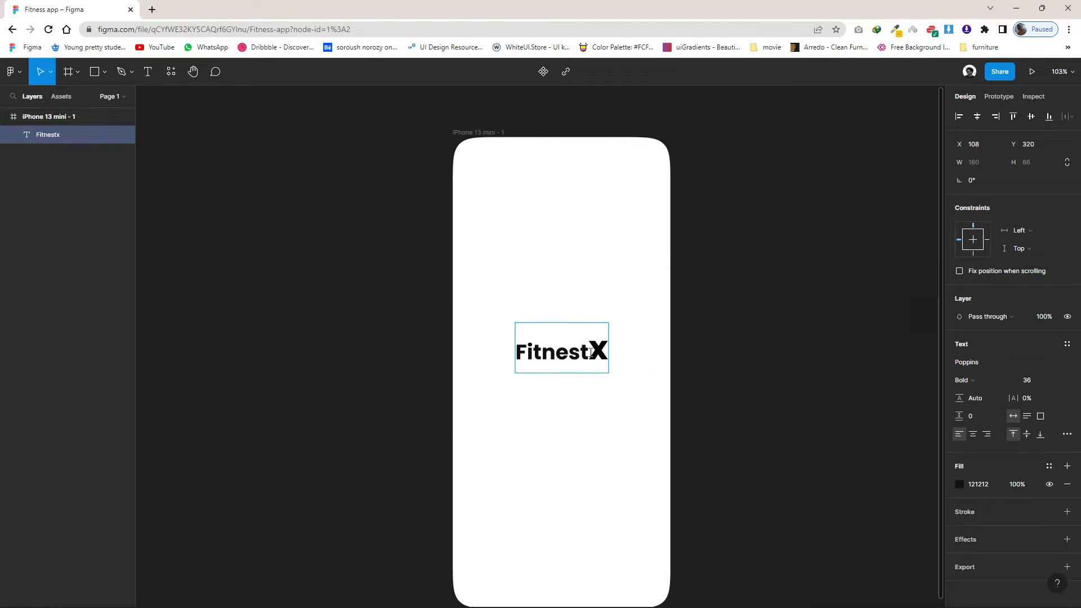
pyautogui.click(957, 484)
# Step: Give the X a linear gradient with stops CC8FED and 9DCEFF at 100% opacity
pyautogui.click(831, 313)
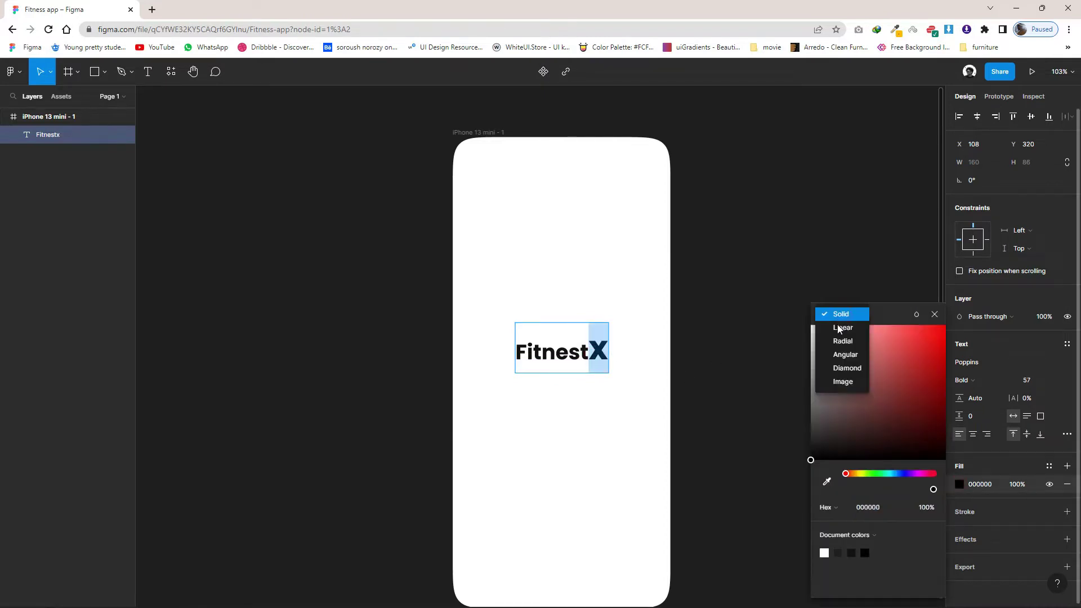
pyautogui.moveTo(496, 324); pyautogui.dragTo(487, 318)
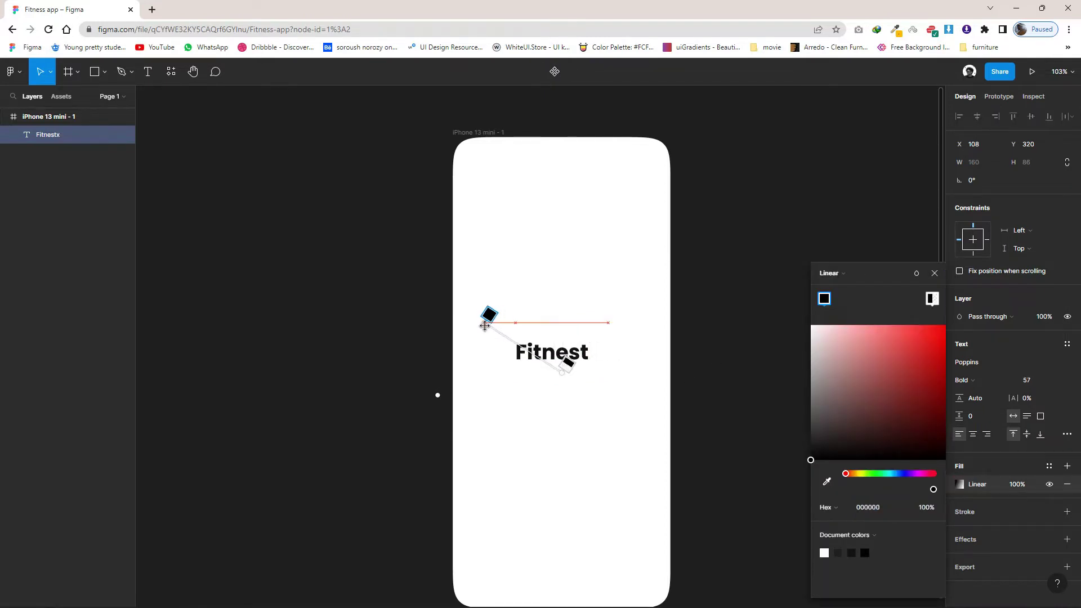
pyautogui.moveTo(562, 374); pyautogui.dragTo(639, 390)
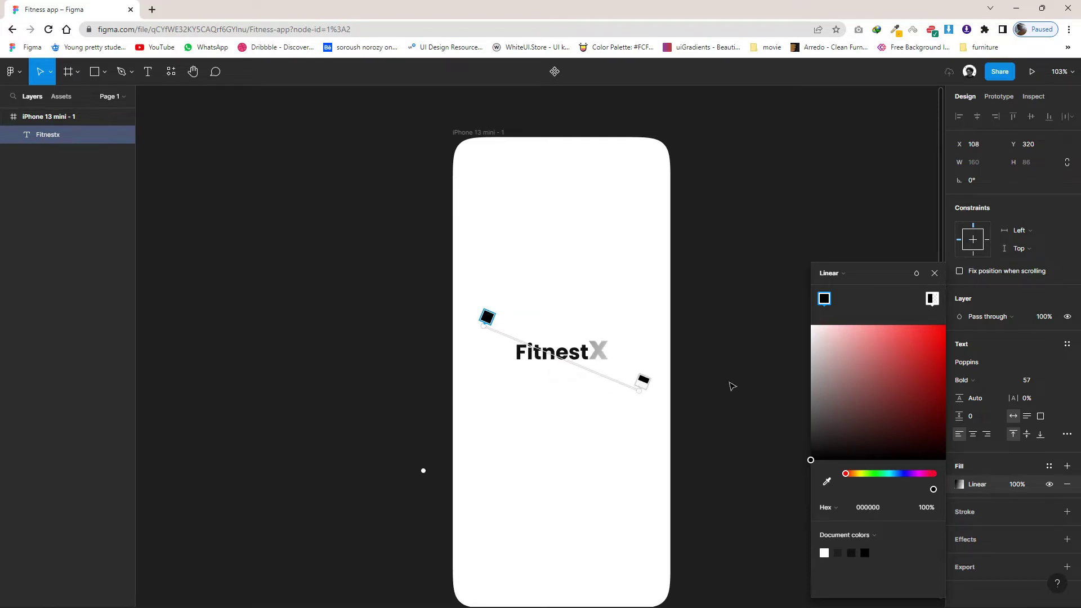
pyautogui.click(864, 508)
pyautogui.write('cc8fed')
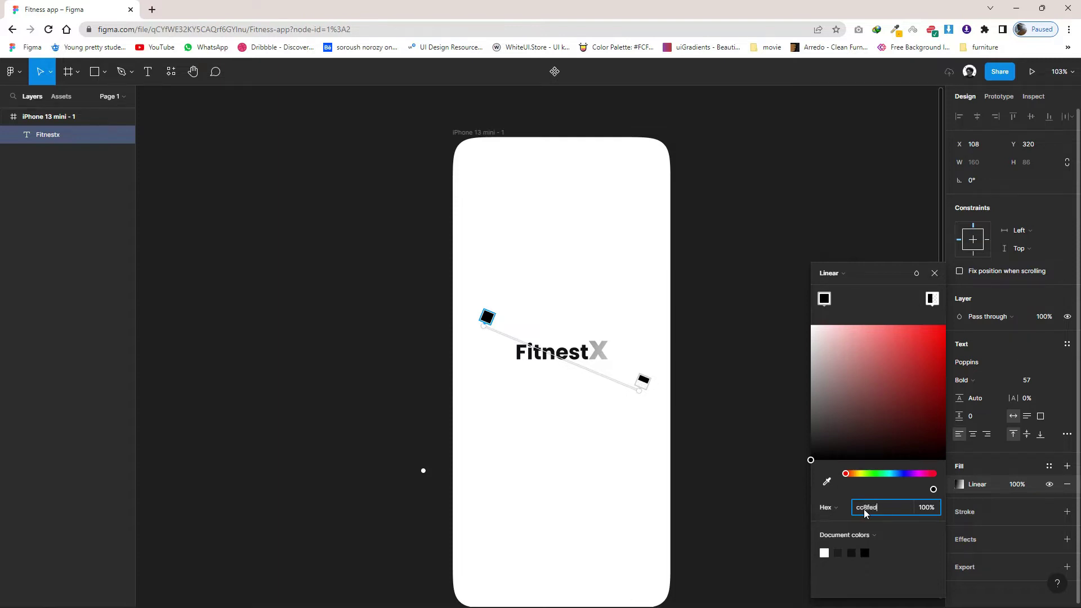
pyautogui.press('Return')
pyautogui.click(933, 298)
pyautogui.click(862, 509)
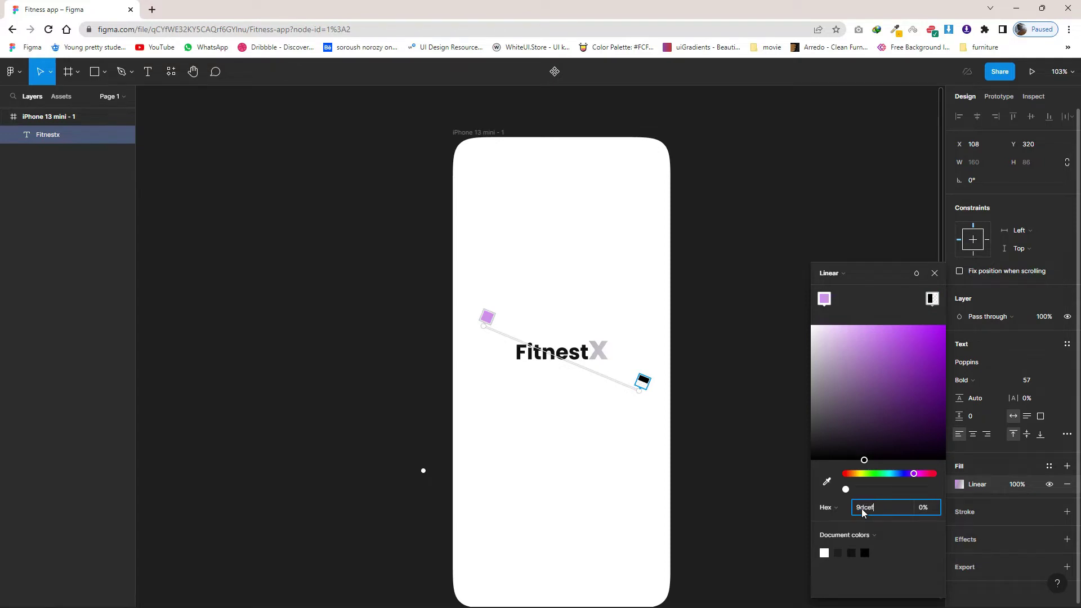
pyautogui.write('f')
pyautogui.press('Return')
pyautogui.click(924, 509)
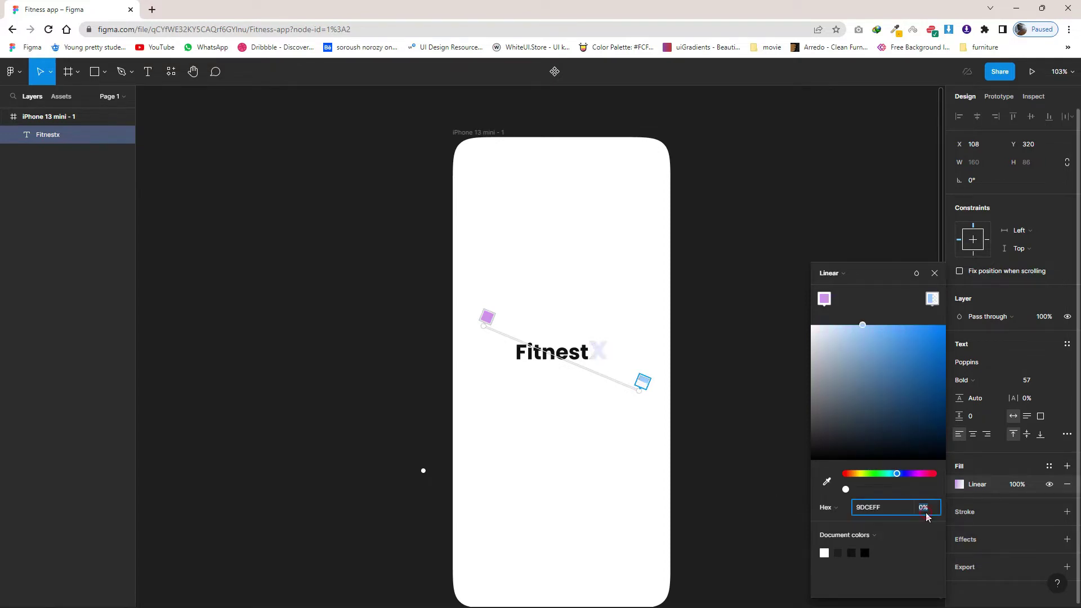
pyautogui.write('100')
pyautogui.press('Return')
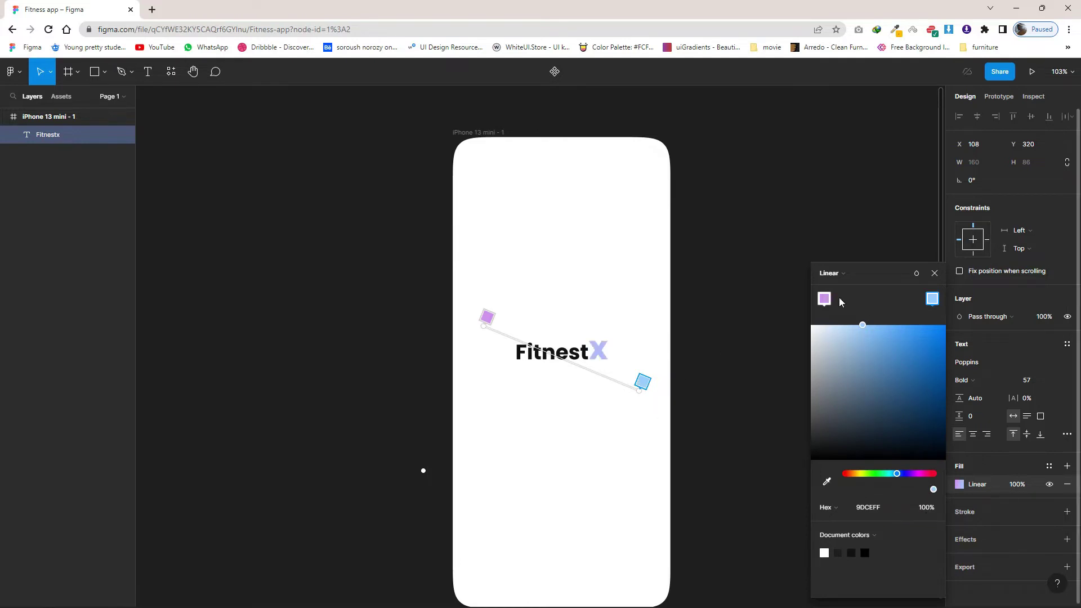
# Step: Swap and reposition the blue and purple gradient stops, then start a new colour style
pyautogui.moveTo(824, 298)
pyautogui.mouseDown()
pyautogui.moveTo(927, 298)
pyautogui.moveTo(824, 299)
pyautogui.mouseUp()
pyautogui.moveTo(926, 298); pyautogui.dragTo(957, 304)
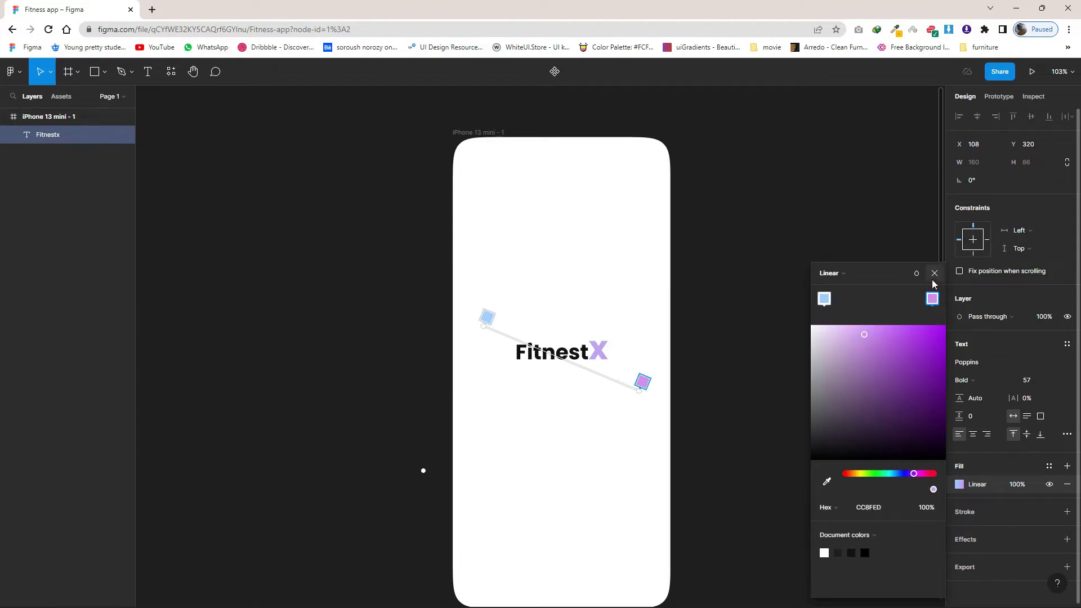
pyautogui.click(824, 298)
pyautogui.moveTo(640, 390)
pyautogui.mouseDown()
pyautogui.moveTo(695, 398)
pyautogui.moveTo(681, 399)
pyautogui.mouseUp()
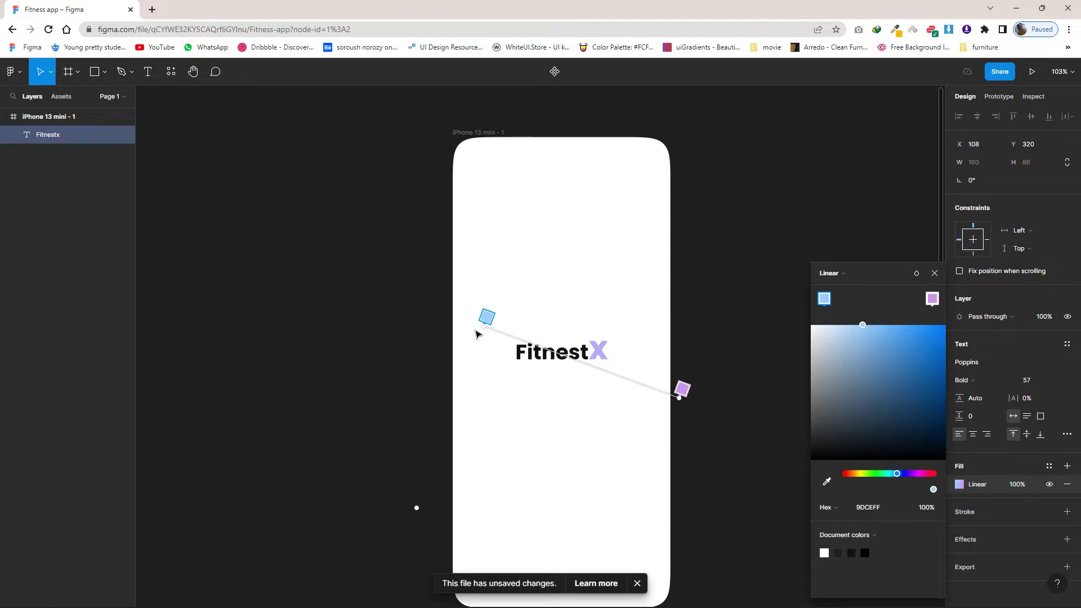
pyautogui.moveTo(484, 318); pyautogui.dragTo(487, 314)
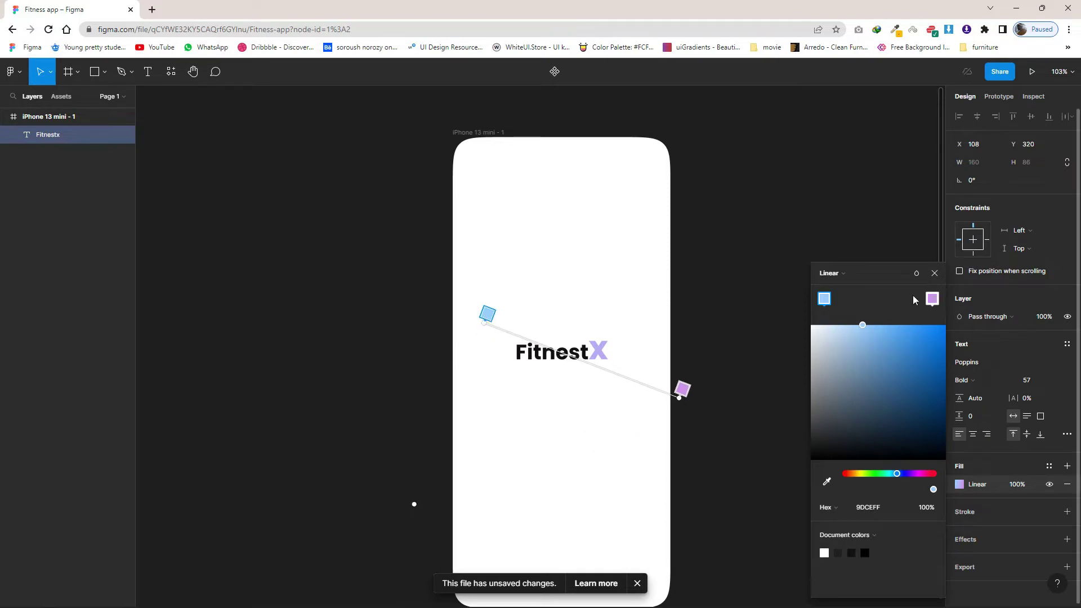
pyautogui.click(934, 273)
pyautogui.click(1067, 465)
pyautogui.click(1049, 465)
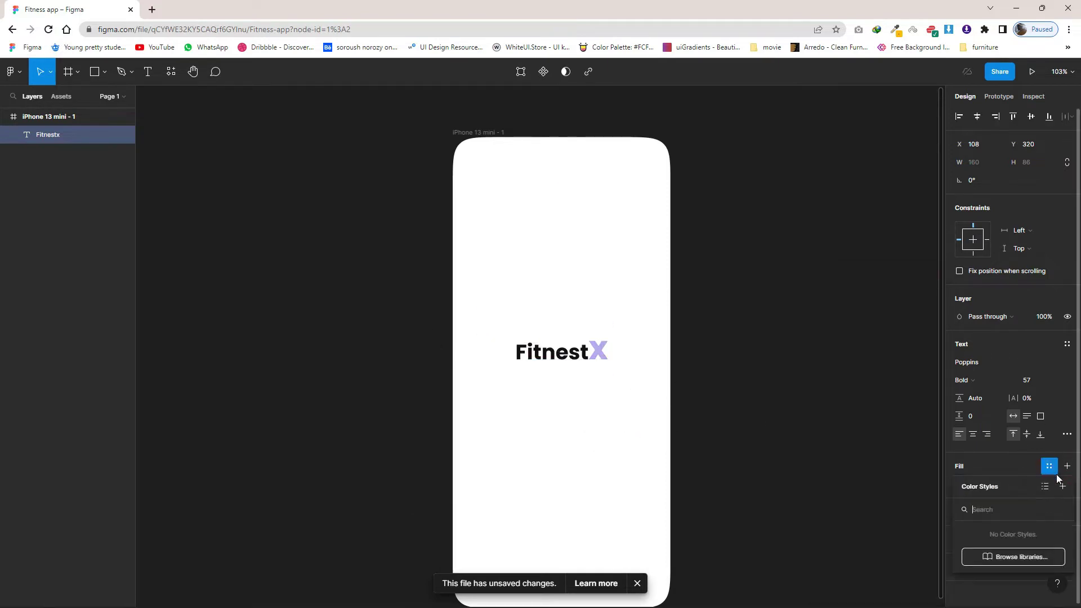
pyautogui.click(1062, 487)
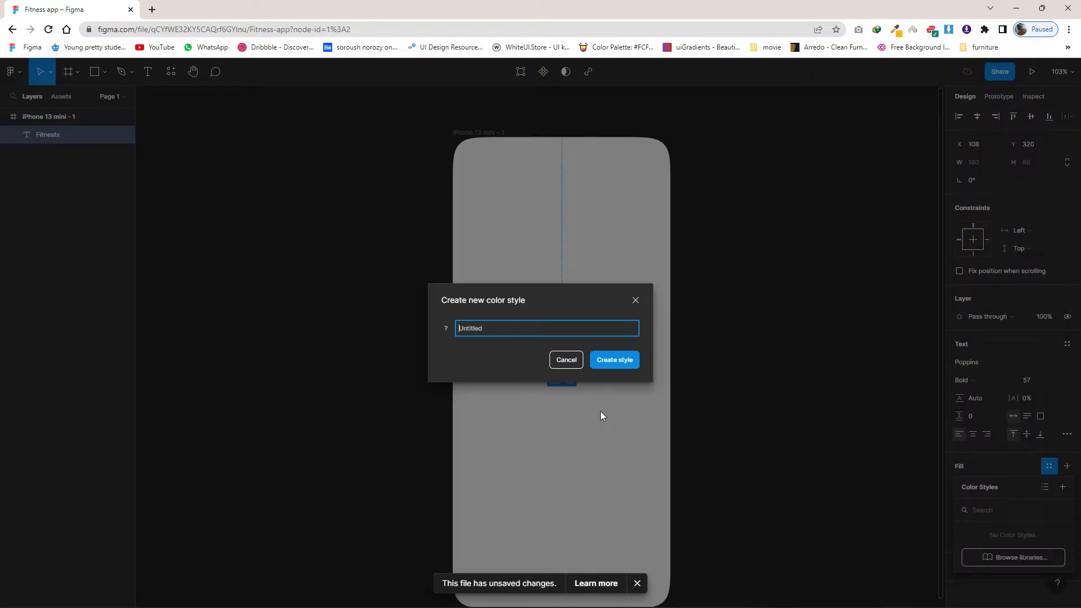
# Step: Save the X's gradient as a colour style named 'logo-blue'
pyautogui.write('lo')
pyautogui.write('go-blu')
pyautogui.write('e')
pyautogui.click(617, 360)
pyautogui.click(763, 413)
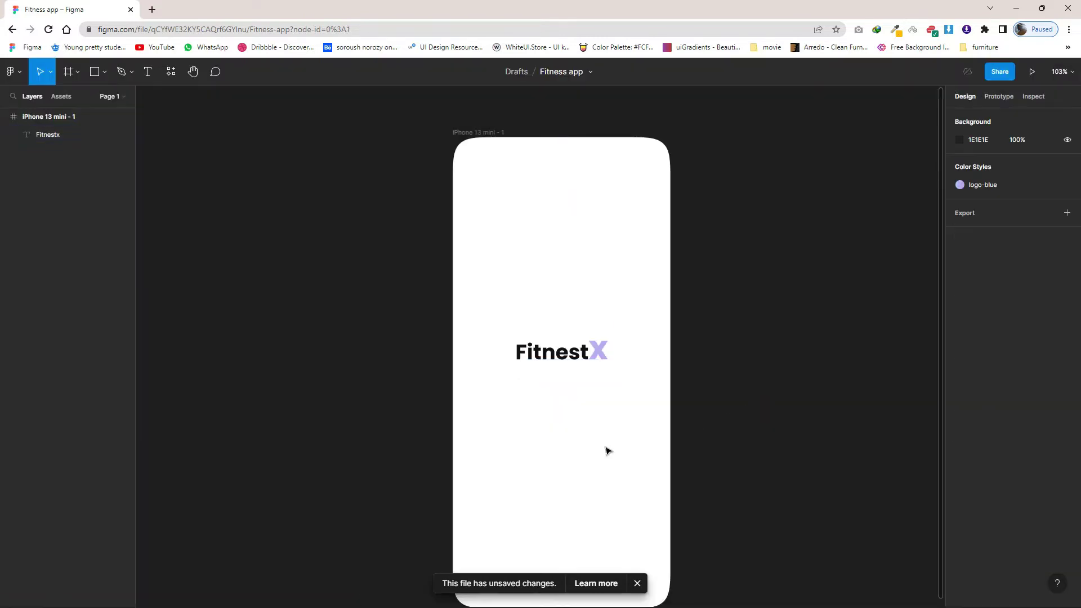
# Step: Duplicate FitnestX below the logo and retype it as 'Every body can train'
pyautogui.moveTo(568, 356); pyautogui.dragTo(568, 387)
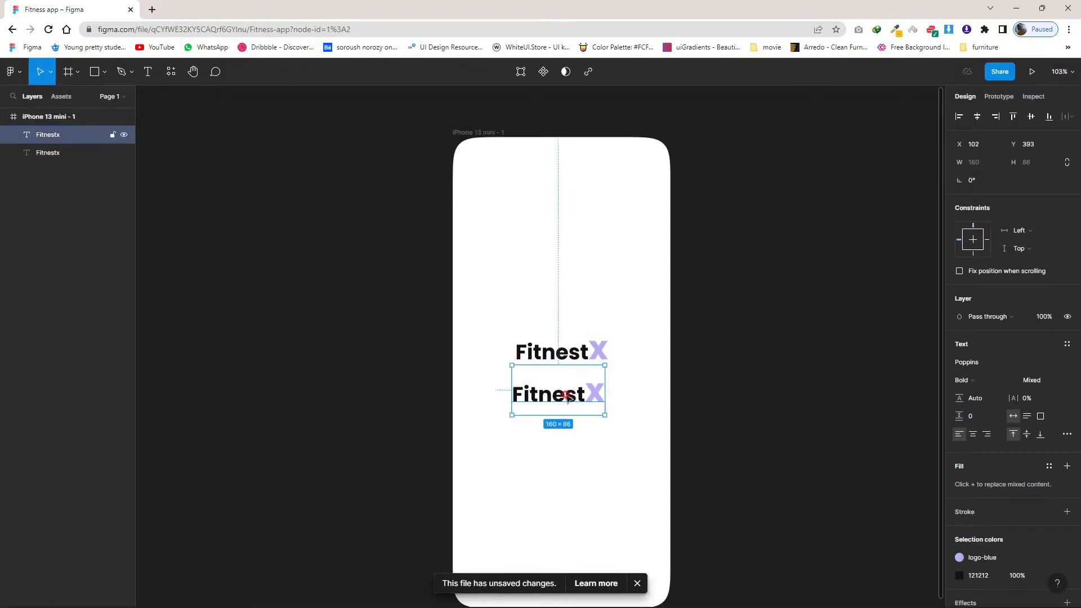
pyautogui.doubleClick(568, 394)
pyautogui.write('Every')
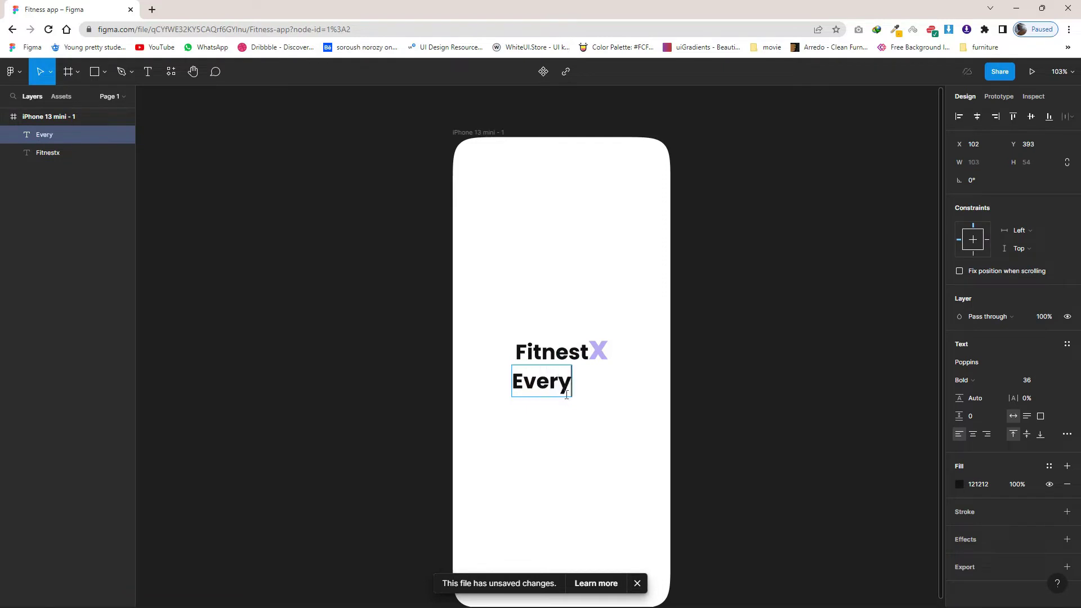
pyautogui.write(' body ')
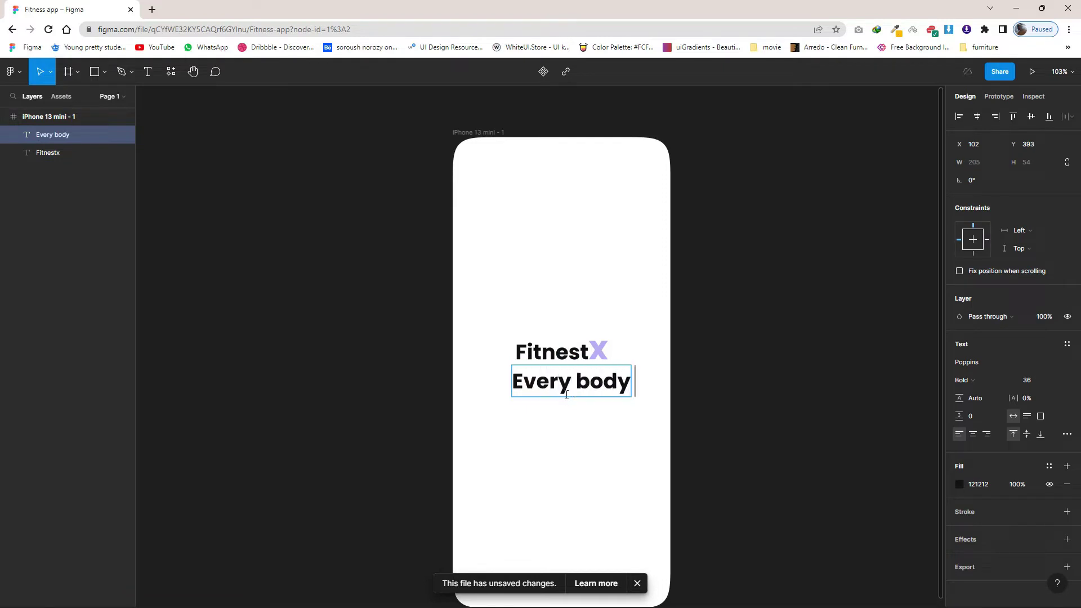
pyautogui.write('can t')
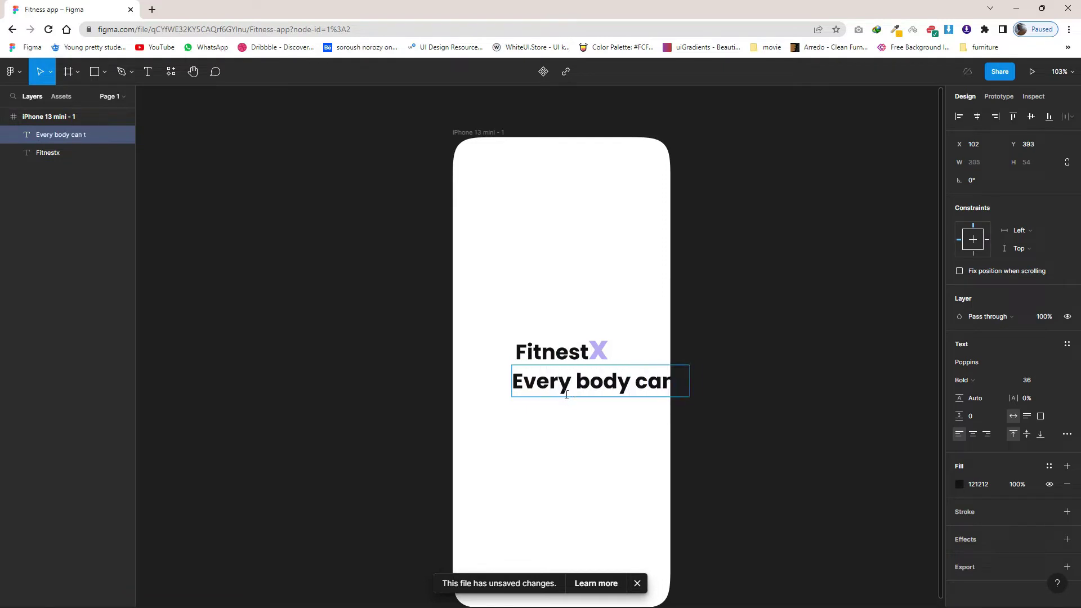
pyautogui.write('rain')
pyautogui.press('Escape')
pyautogui.moveTo(630, 383); pyautogui.dragTo(596, 384)
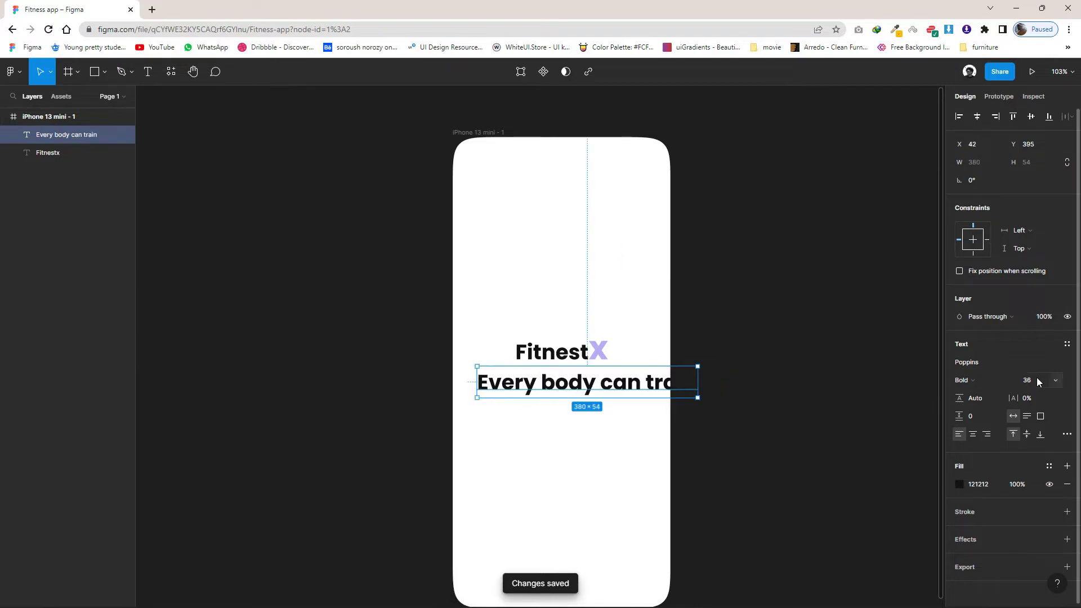
# Step: Set the tagline to 18 pt Poppins Regular and centre it horizontally
pyautogui.click(1037, 381)
pyautogui.press('Return')
pyautogui.click(684, 391)
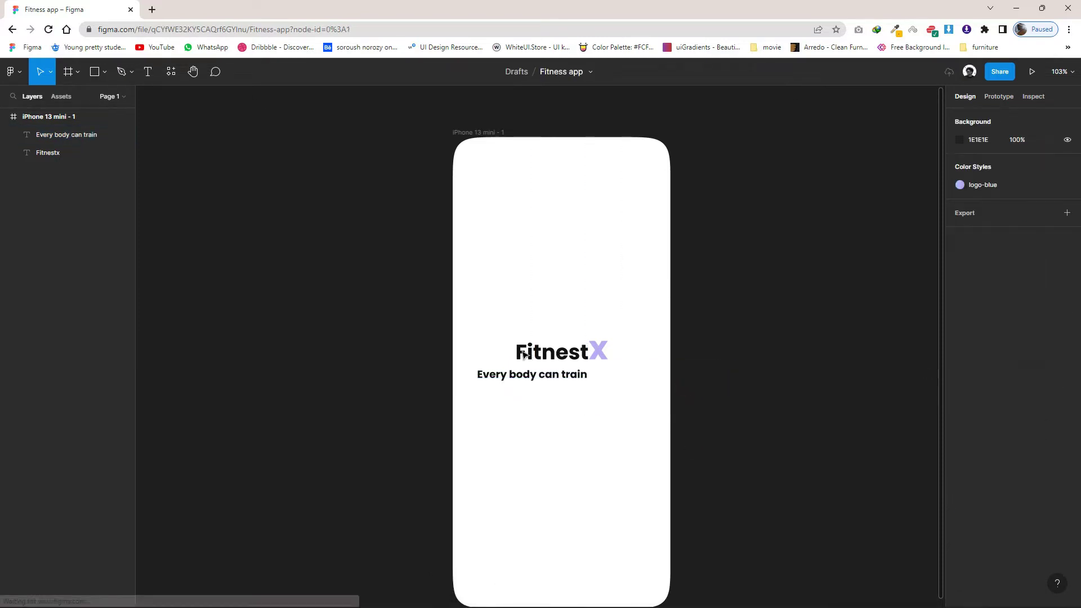
pyautogui.click(532, 375)
pyautogui.click(964, 379)
pyautogui.click(980, 339)
pyautogui.click(777, 386)
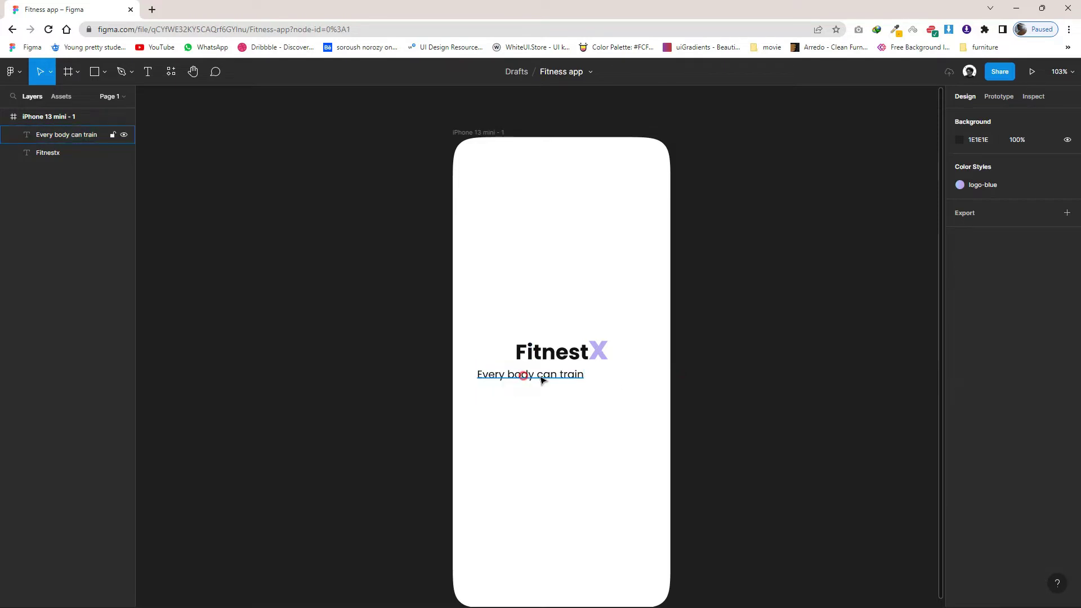
pyautogui.moveTo(541, 379)
pyautogui.mouseDown()
pyautogui.moveTo(561, 381)
pyautogui.moveTo(563, 396)
pyautogui.mouseUp()
# Step: Colour the tagline mid grey 484848 and align it under the FitnestX logo
pyautogui.click(958, 485)
pyautogui.click(809, 449)
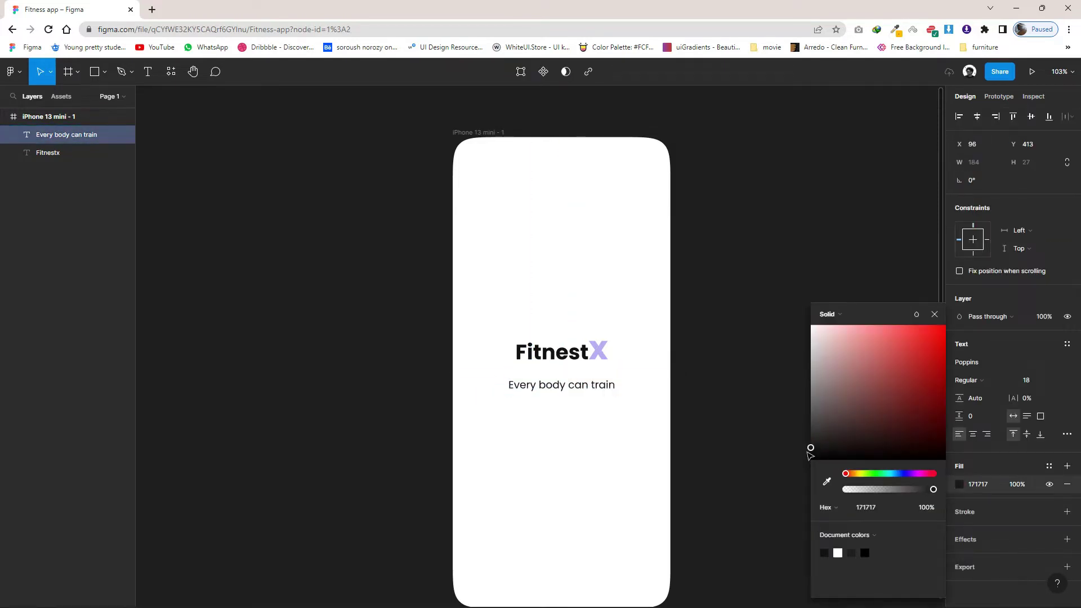
pyautogui.click(807, 453)
pyautogui.moveTo(562, 385); pyautogui.dragTo(562, 383)
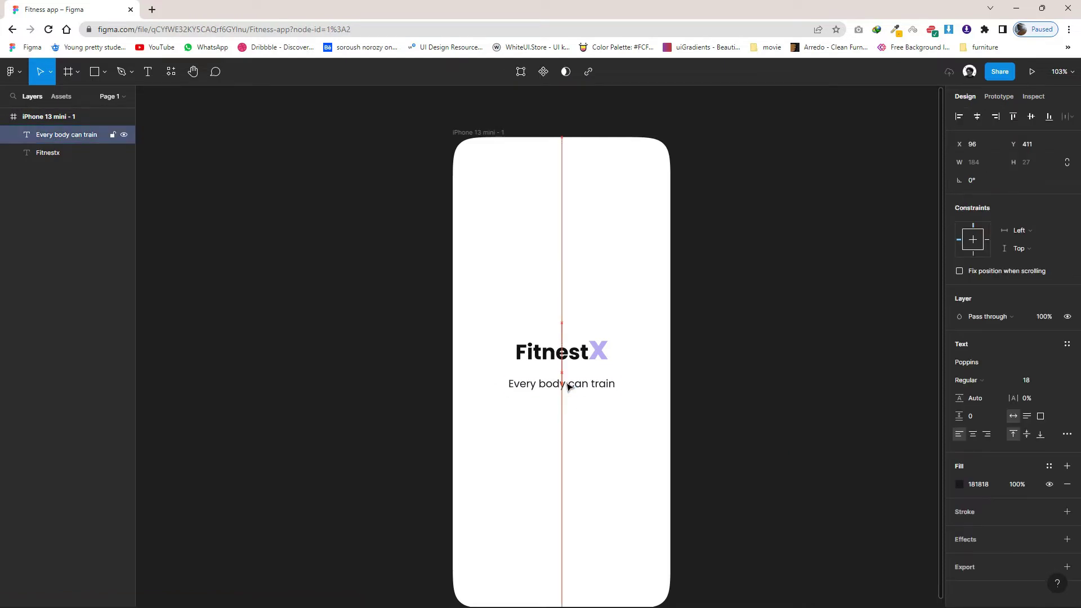
pyautogui.click(958, 484)
pyautogui.moveTo(832, 450); pyautogui.dragTo(787, 422)
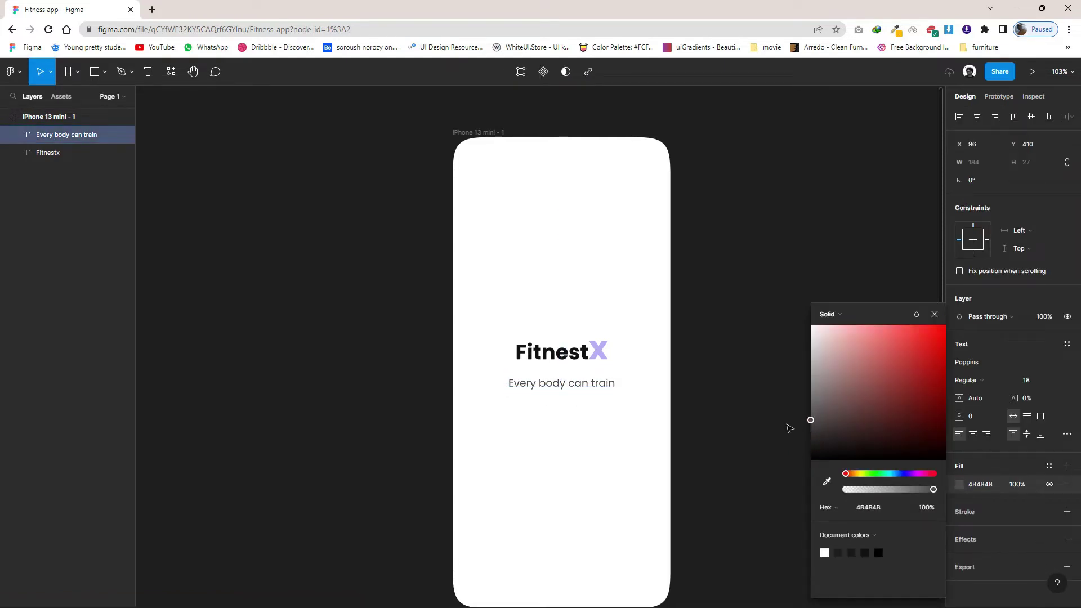
pyautogui.moveTo(555, 353); pyautogui.dragTo(555, 358)
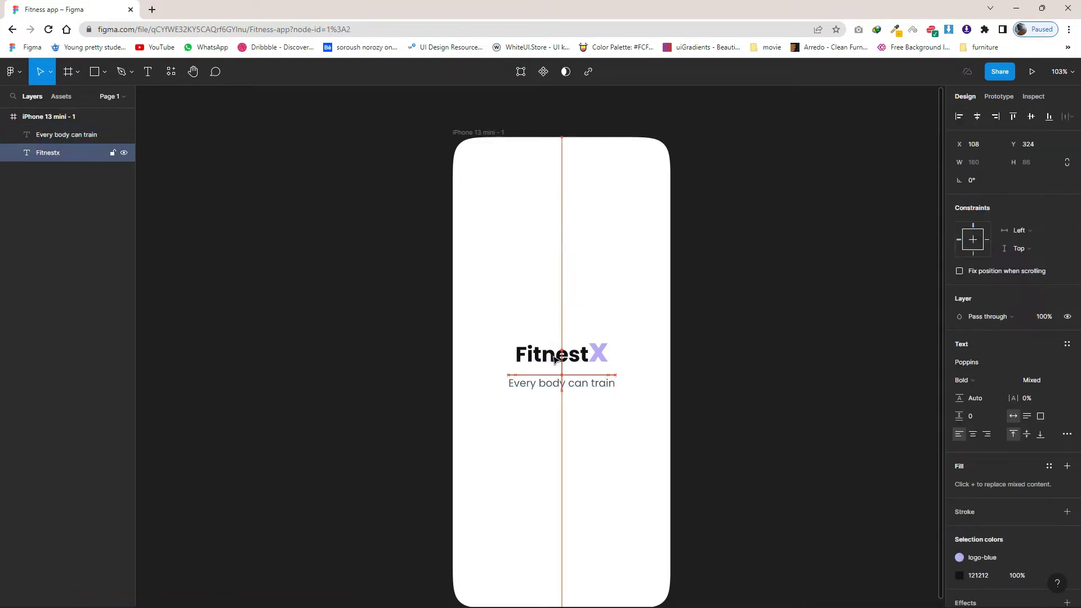
# Step: Make the X in the FitnestX title SemiBold
pyautogui.doubleClick(554, 358)
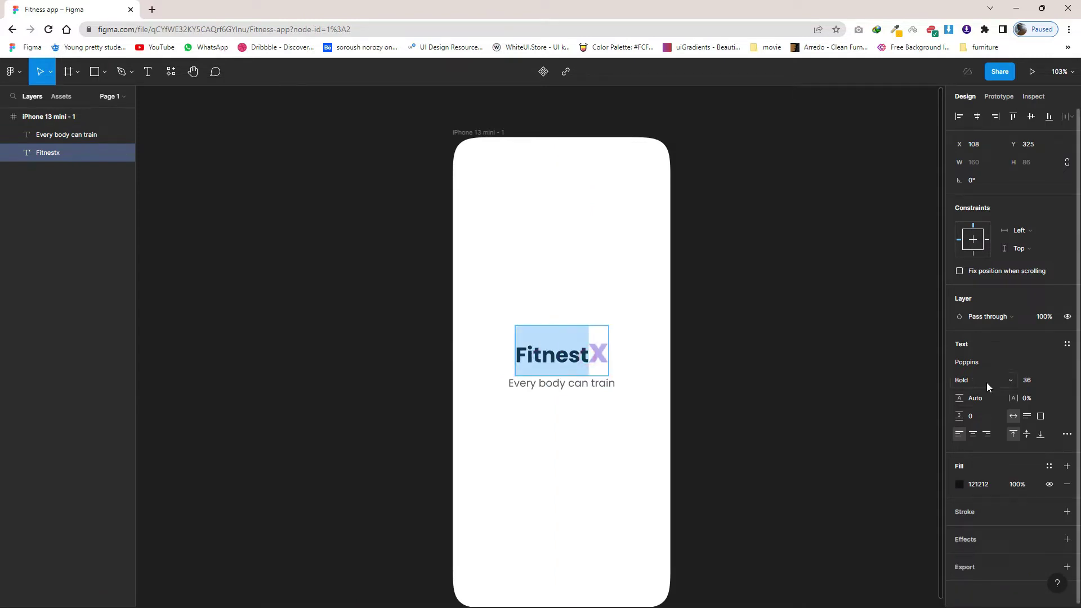
pyautogui.click(964, 380)
pyautogui.click(753, 377)
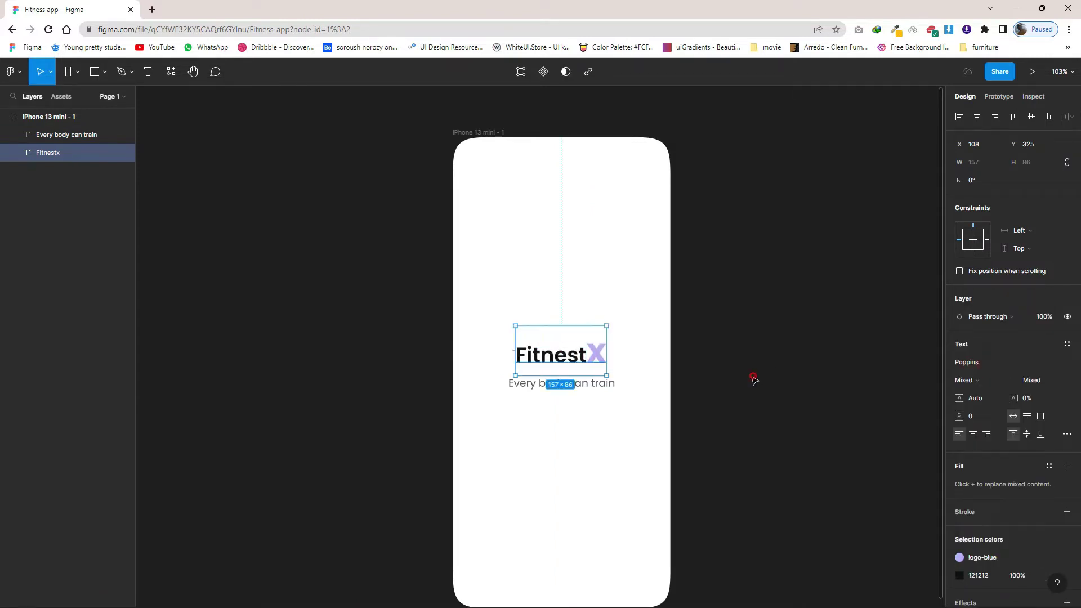
pyautogui.doubleClick(593, 356)
pyautogui.click(964, 380)
pyautogui.click(974, 362)
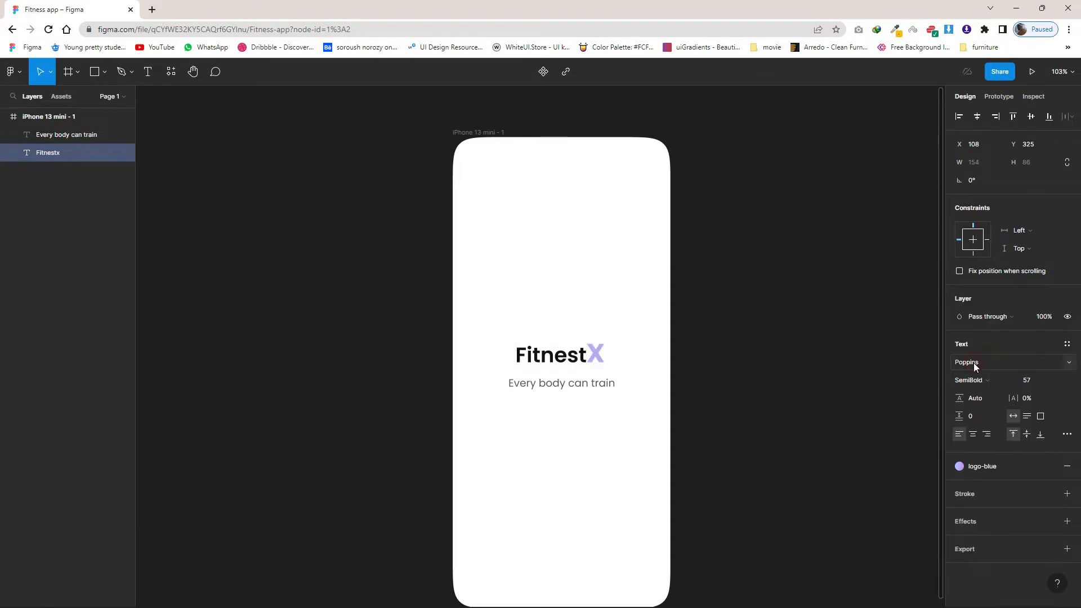
pyautogui.click(755, 379)
pyautogui.moveTo(645, 433); pyautogui.dragTo(648, 419)
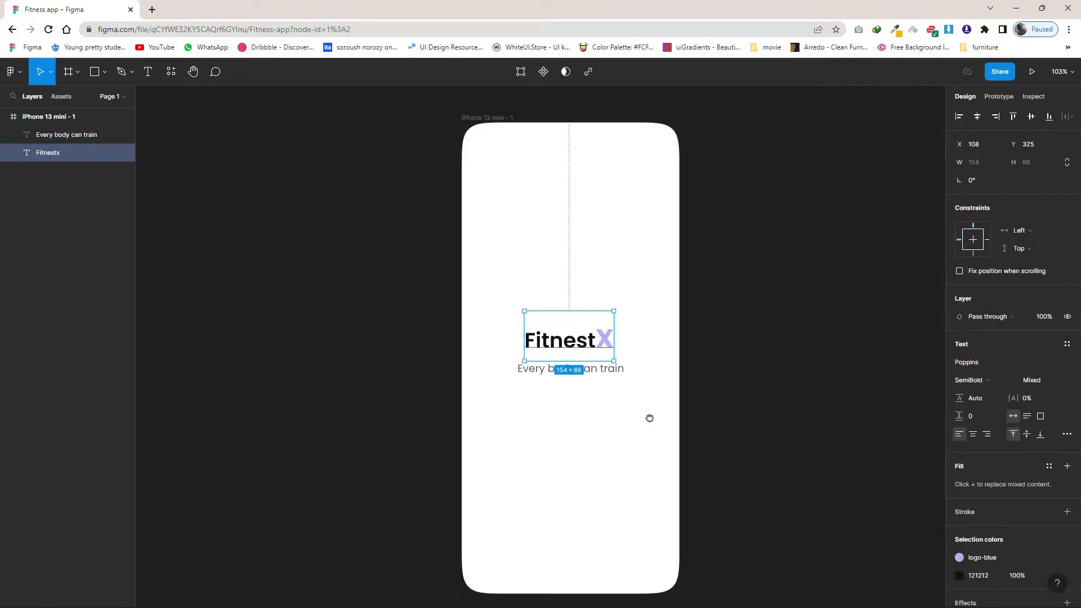
# Step: Shrink the X to size 50 and make the whole FitnestX title Bold
pyautogui.doubleClick(586, 346)
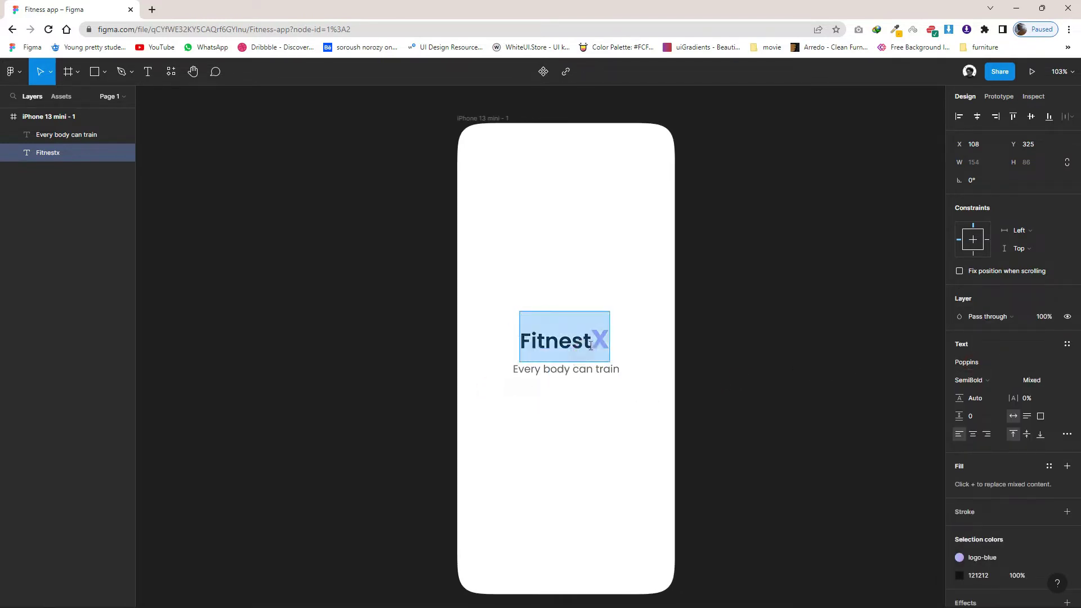
pyautogui.moveTo(591, 344); pyautogui.dragTo(501, 342)
pyautogui.moveTo(596, 344); pyautogui.dragTo(613, 346)
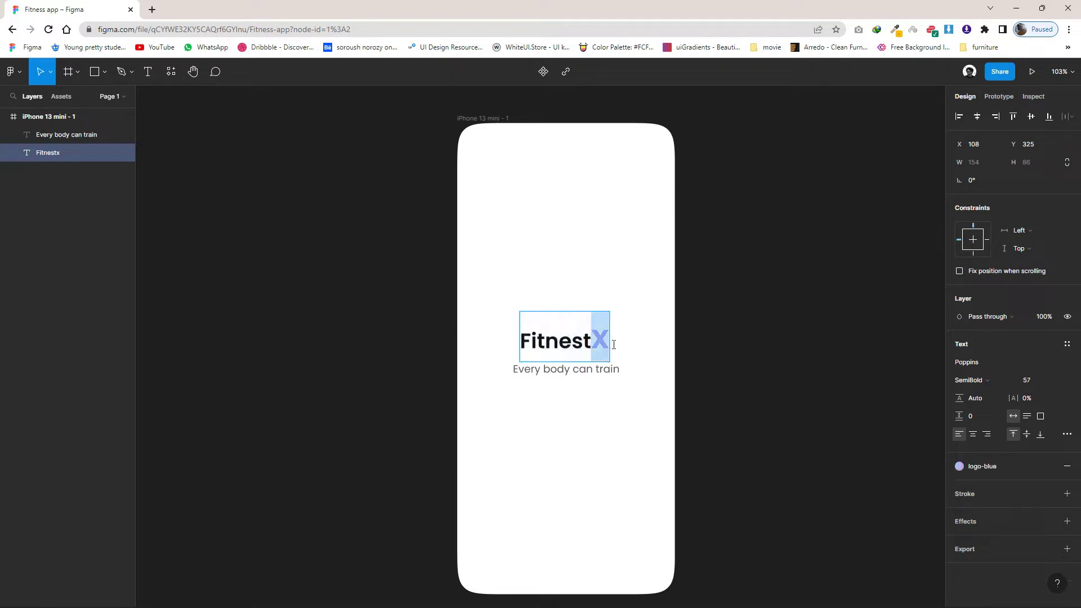
pyautogui.click(1030, 381)
pyautogui.write('0')
pyautogui.press('Return')
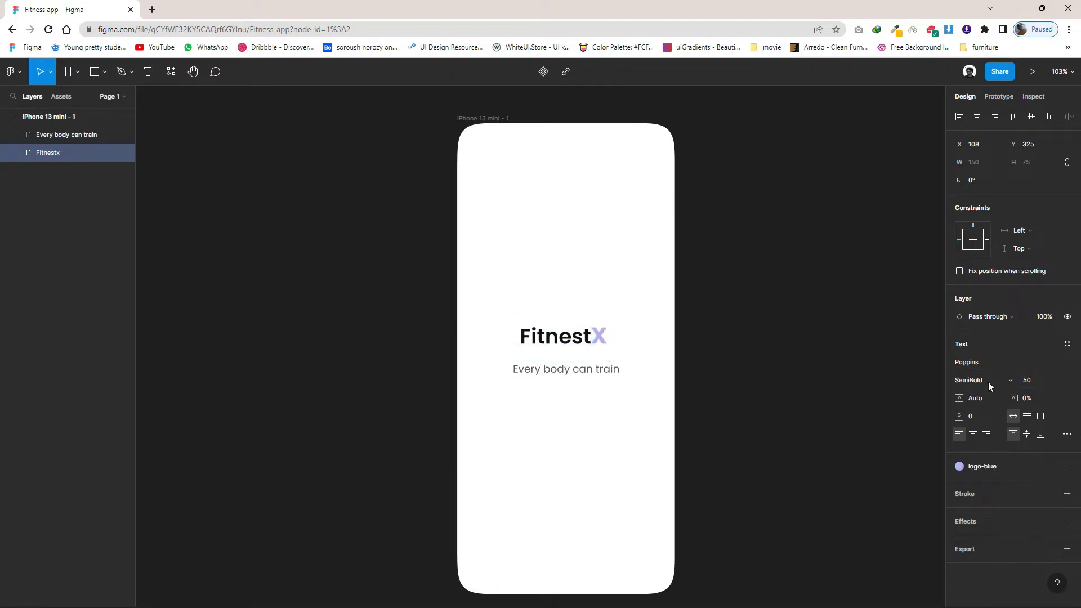
pyautogui.click(989, 383)
pyautogui.doubleClick(572, 337)
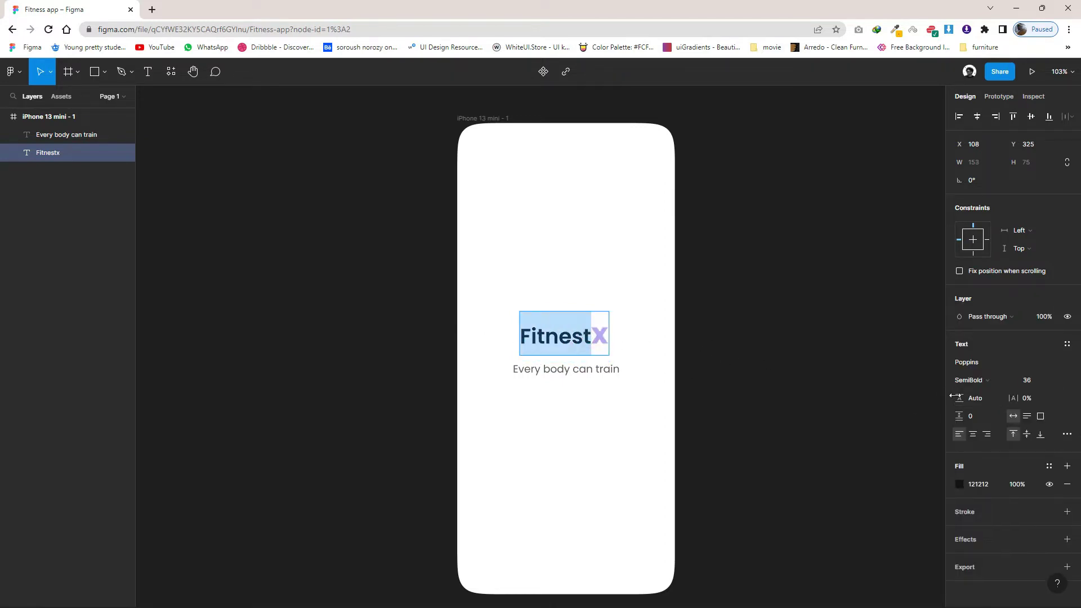
pyautogui.click(964, 379)
pyautogui.click(970, 394)
pyautogui.moveTo(573, 337); pyautogui.dragTo(574, 340)
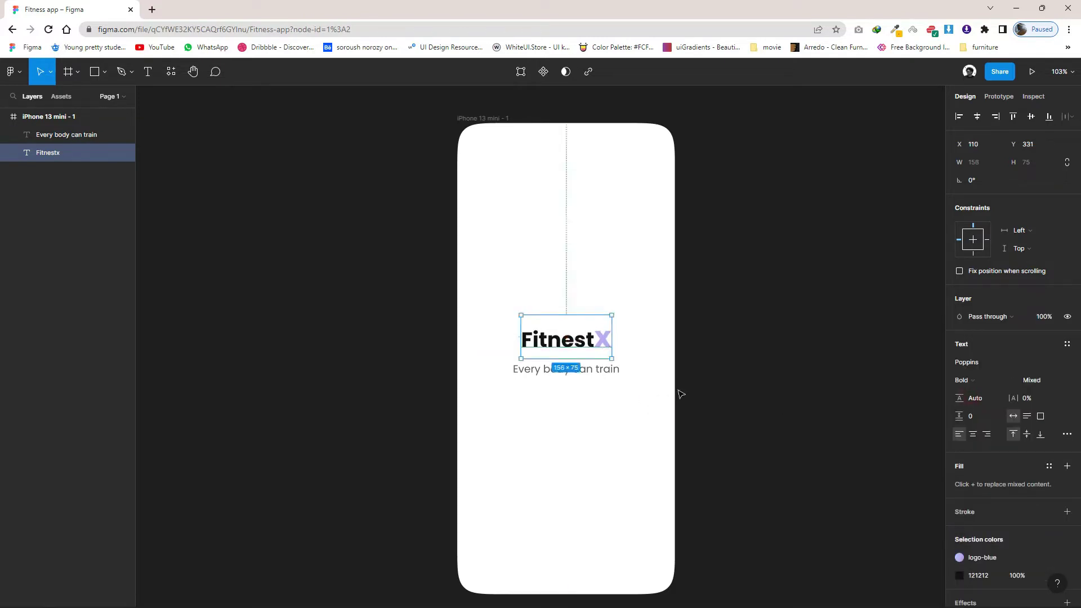
# Step: Position the FitnestX title just above the tagline
pyautogui.scroll(1, 638, 441)
pyautogui.click(636, 453)
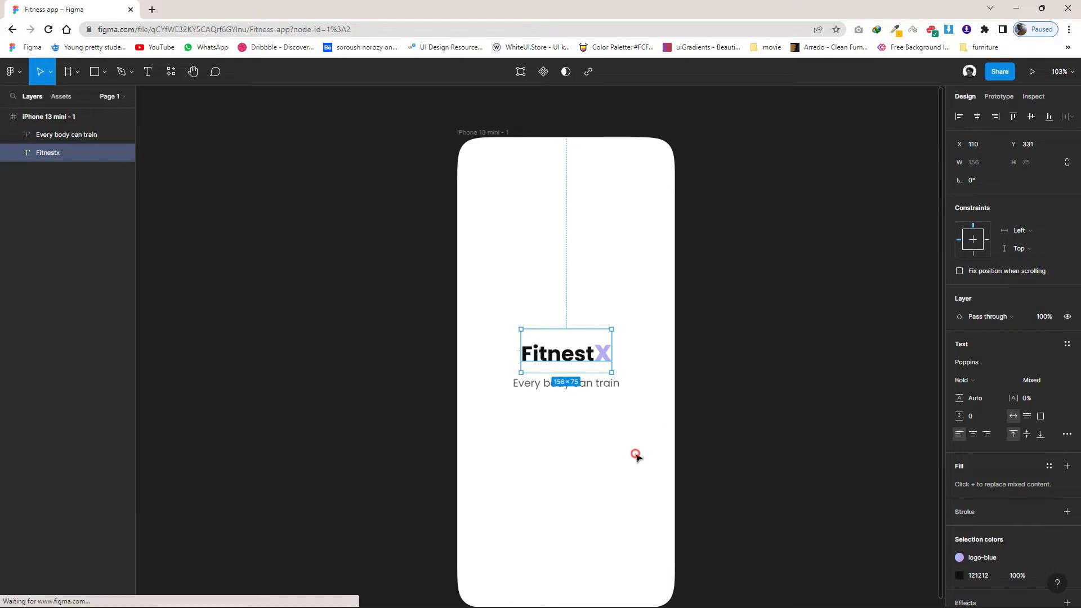
pyautogui.click(553, 360)
pyautogui.moveTo(555, 366); pyautogui.dragTo(555, 366)
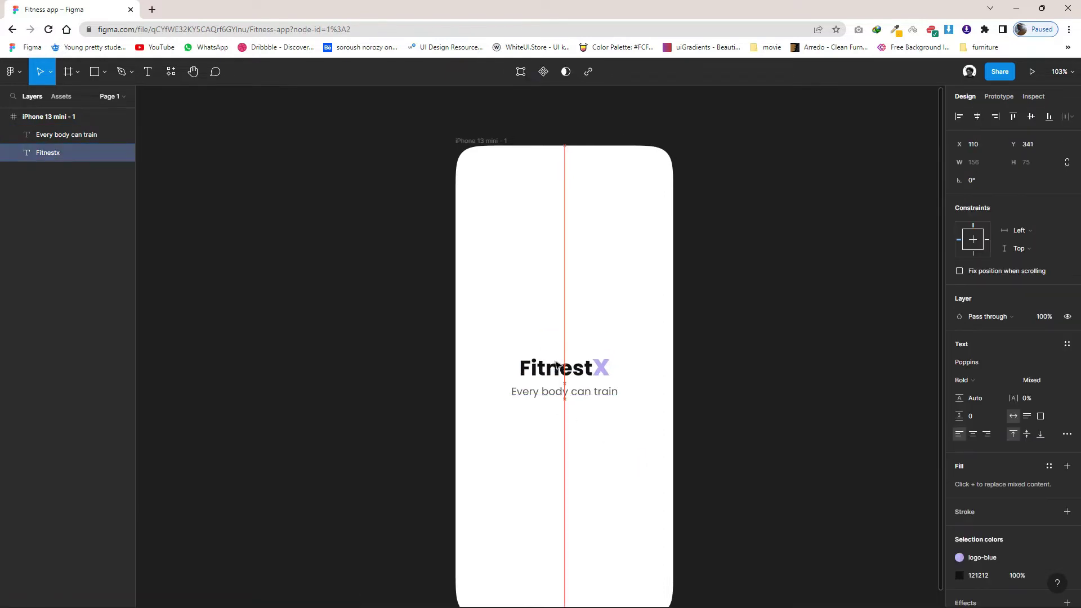
pyautogui.click(586, 459)
pyautogui.scroll(-2, 586, 458)
pyautogui.click(102, 74)
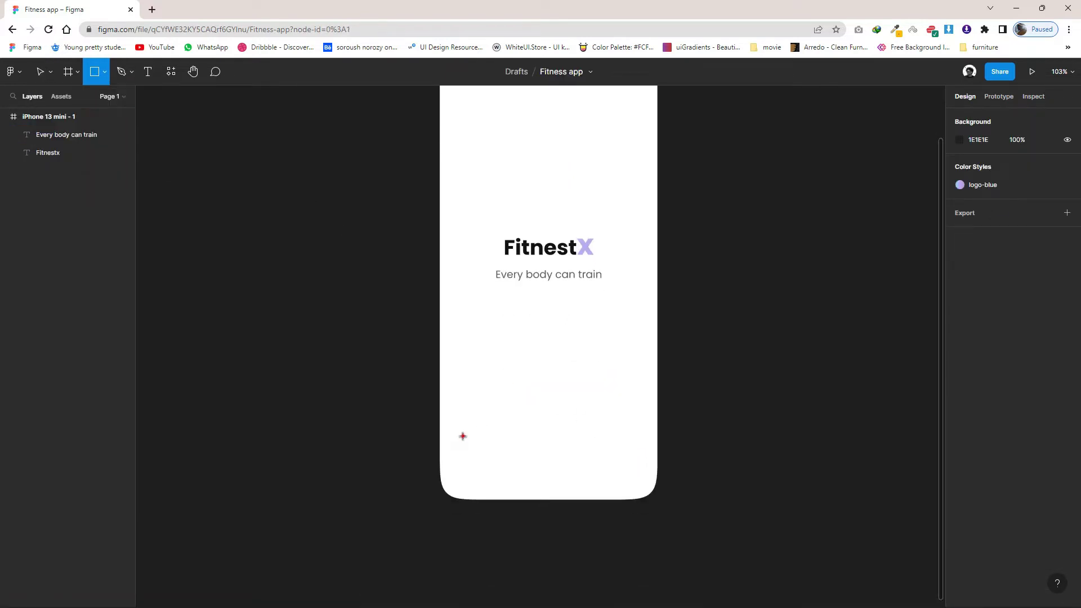
# Step: Draw a 315-wide rectangle near the bottom of the phone screen, centred horizontally
pyautogui.moveTo(463, 436); pyautogui.dragTo(632, 476)
pyautogui.scroll(2, 485, 140)
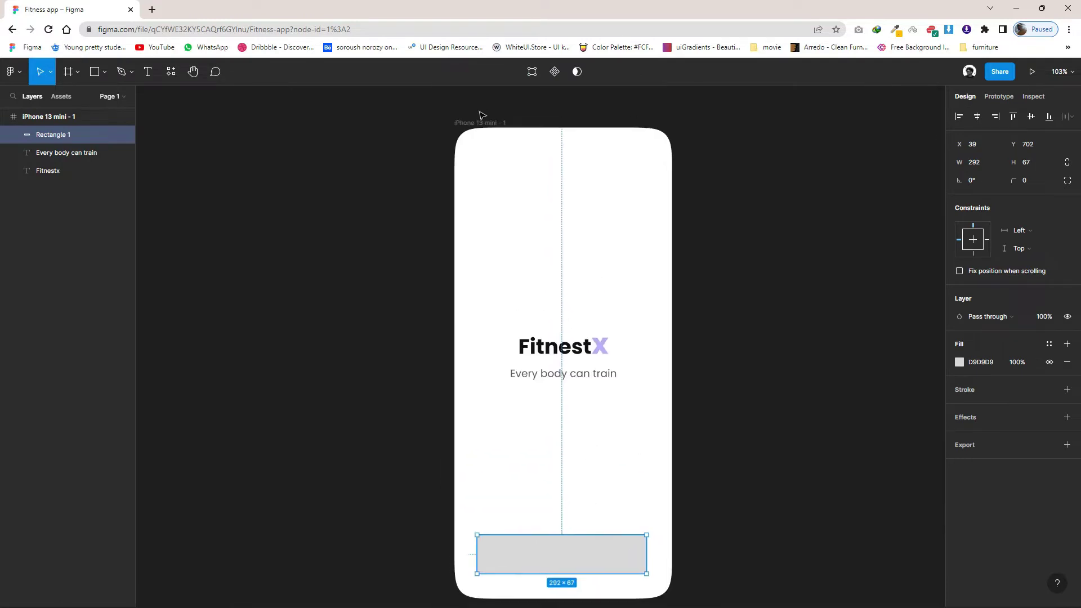
pyautogui.scroll(-1, 635, 457)
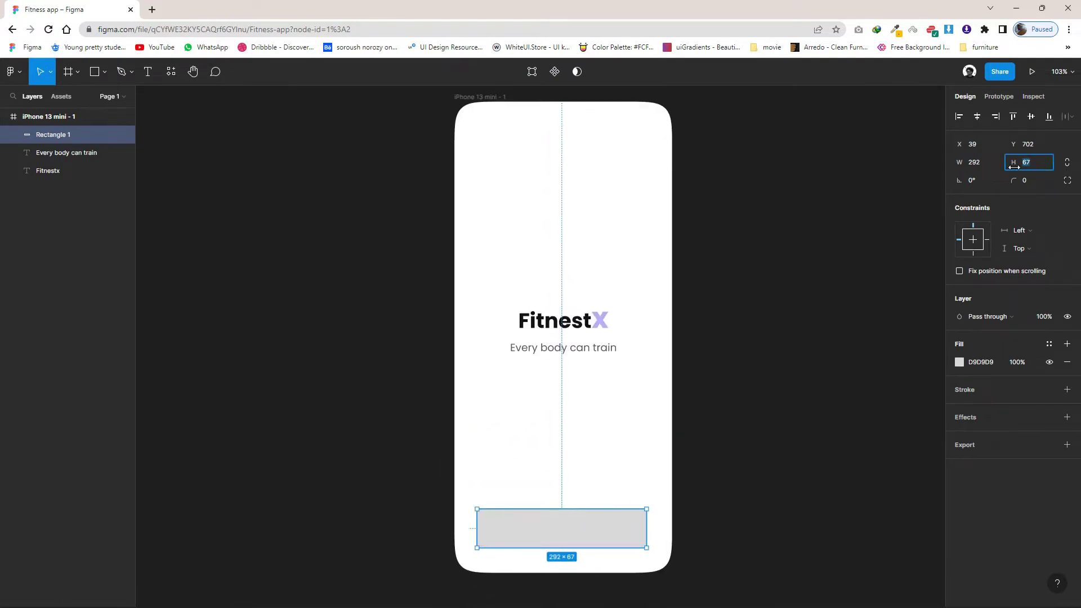
pyautogui.press('Return')
pyautogui.click(976, 167)
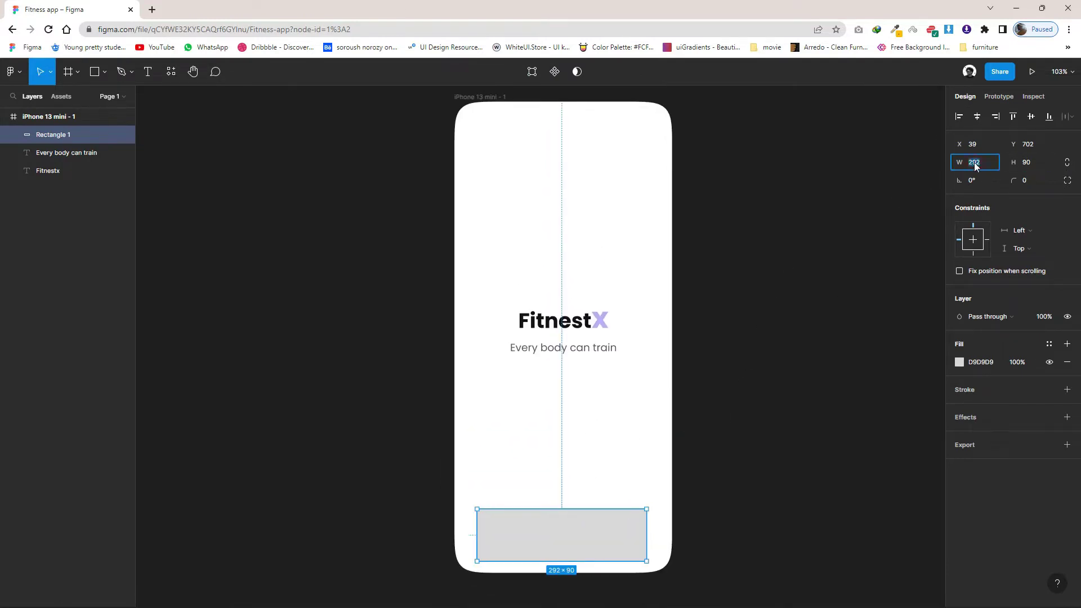
pyautogui.press('Return')
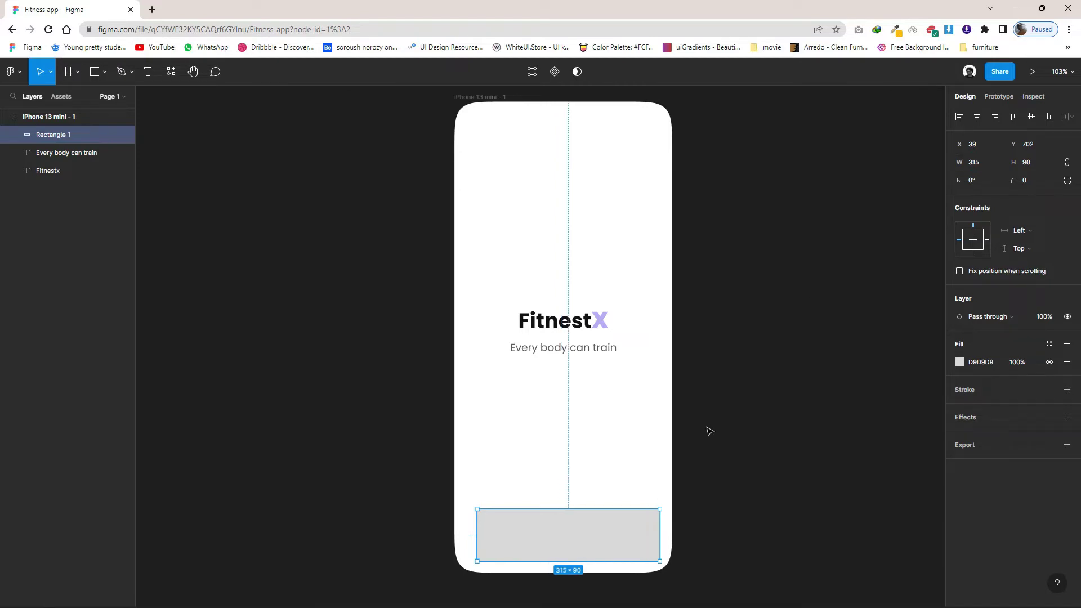
pyautogui.moveTo(632, 545); pyautogui.dragTo(627, 544)
# Step: Give the rectangle corner radius 99 and height 60, moving it slightly lower
pyautogui.click(1038, 183)
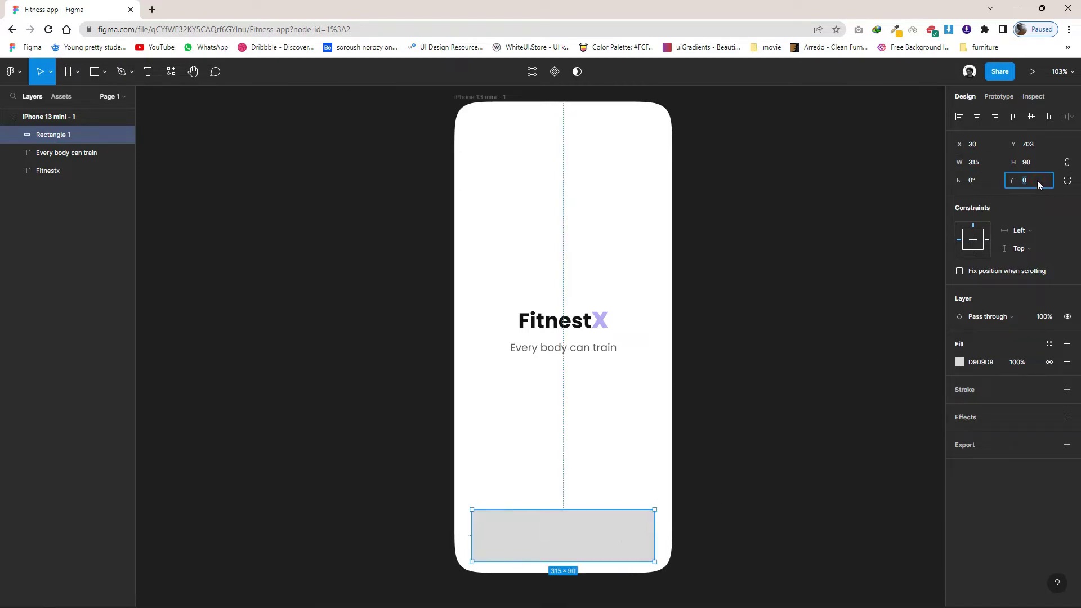
pyautogui.write('99')
pyautogui.press('Return')
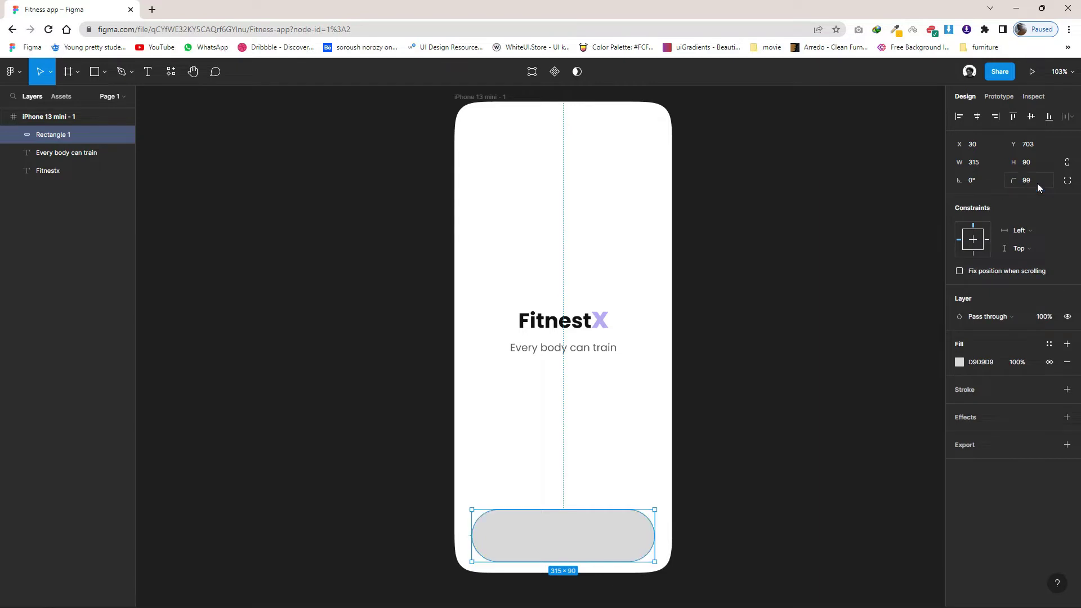
pyautogui.scroll(-2, 748, 450)
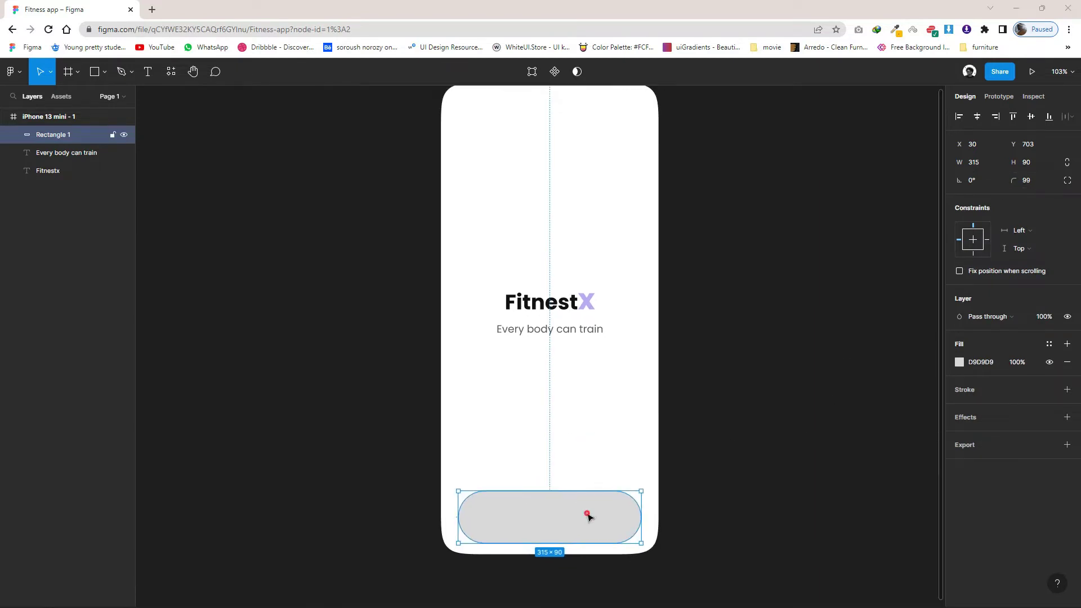
pyautogui.click(625, 510)
pyautogui.click(1041, 167)
pyautogui.click(646, 501)
pyautogui.moveTo(583, 512); pyautogui.dragTo(583, 520)
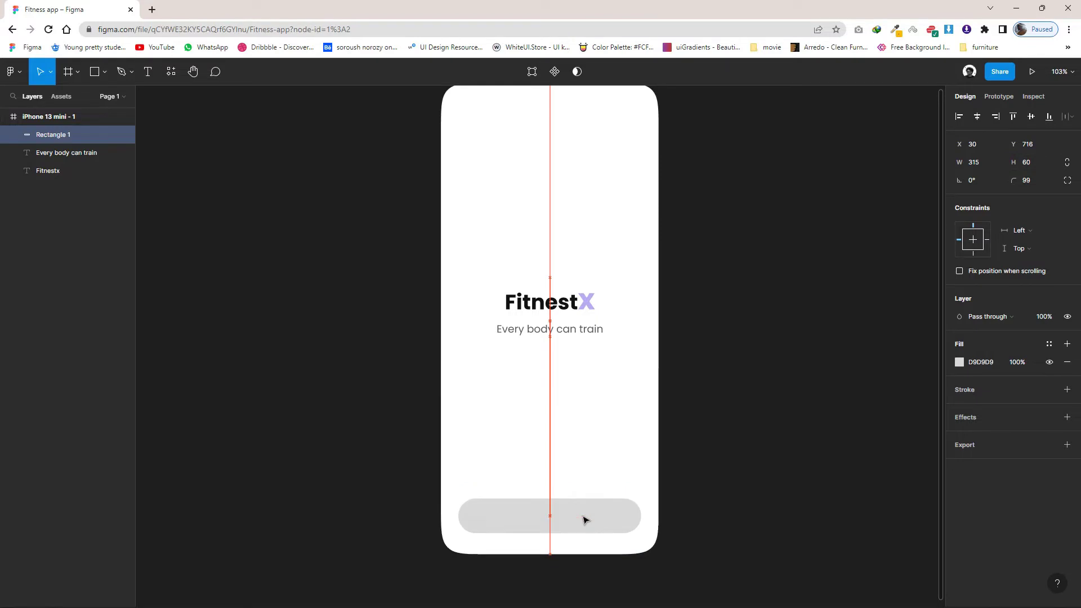
pyautogui.click(608, 463)
pyautogui.scroll(3, 569, 485)
pyautogui.scroll(-1, 569, 484)
# Step: Add a one-line 'Get started' text box just above the pill
pyautogui.click(104, 72)
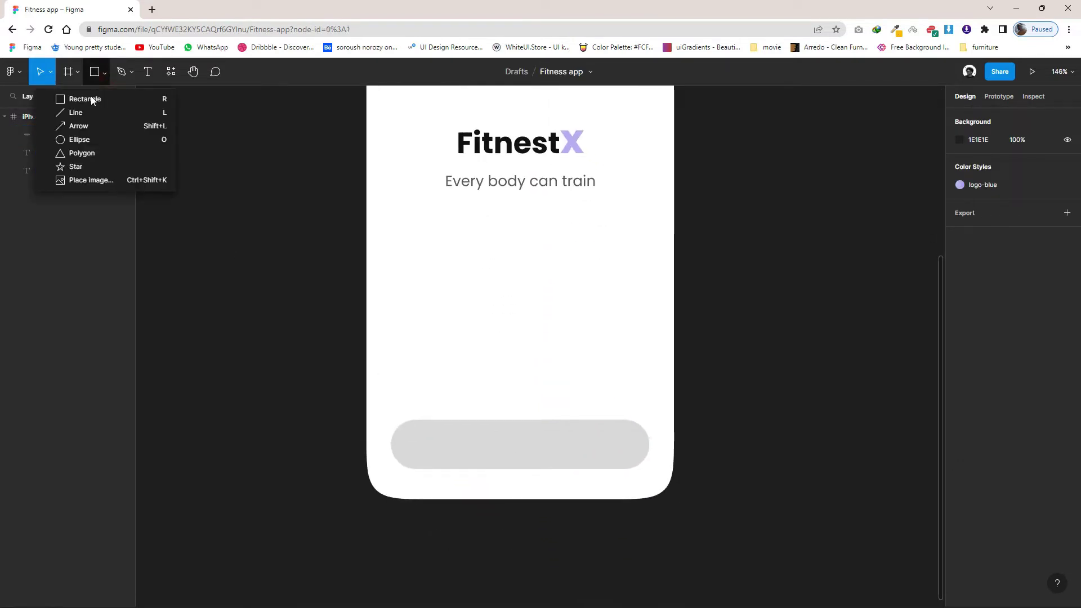
pyautogui.click(154, 74)
pyautogui.moveTo(482, 371); pyautogui.dragTo(572, 390)
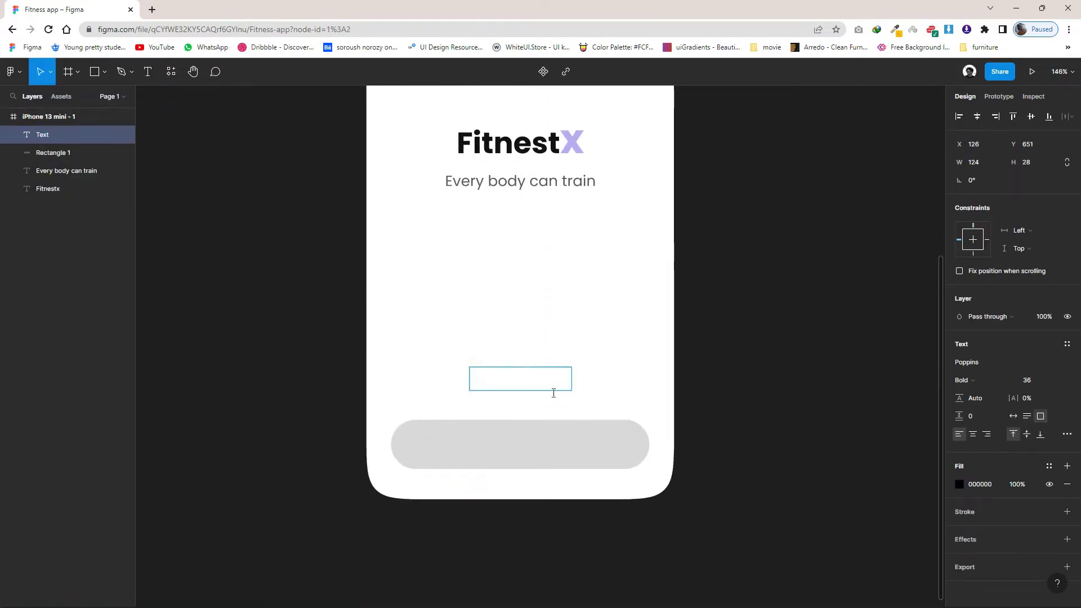
pyautogui.write('Get star')
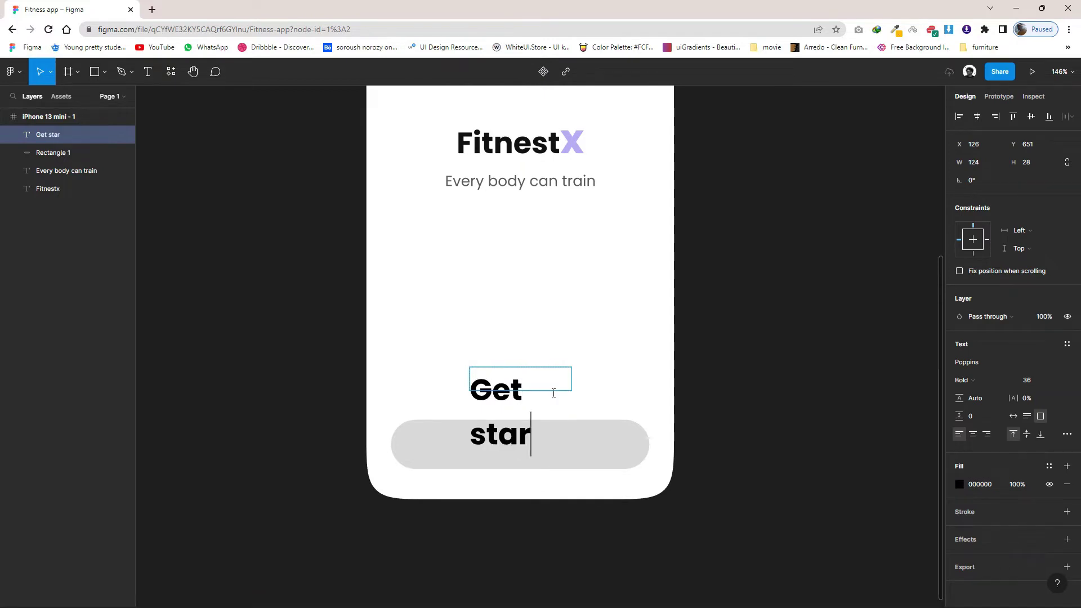
pyautogui.write('ted')
pyautogui.click(1013, 416)
# Step: Style the label Poppins Medium at 16 px and centre it on the pill
pyautogui.click(1028, 381)
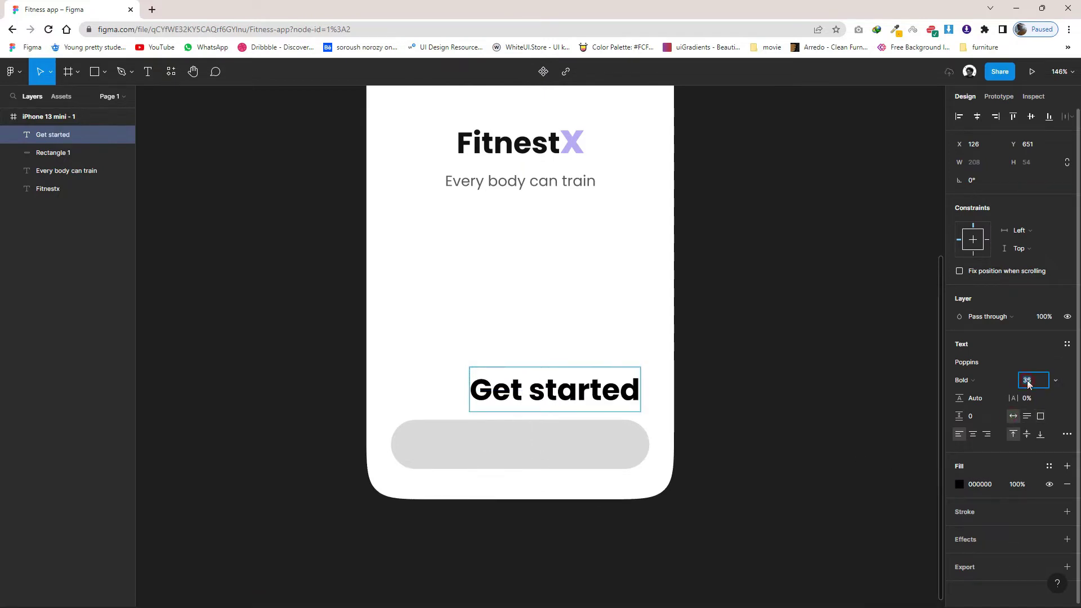
pyautogui.click(962, 380)
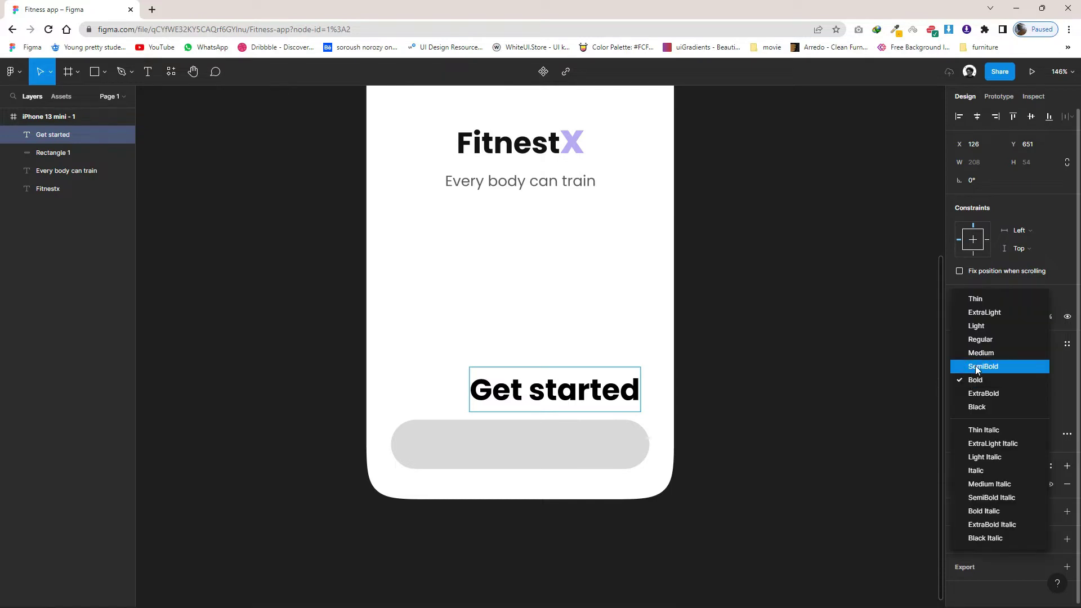
pyautogui.moveTo(611, 383); pyautogui.dragTo(614, 382)
pyautogui.click(820, 410)
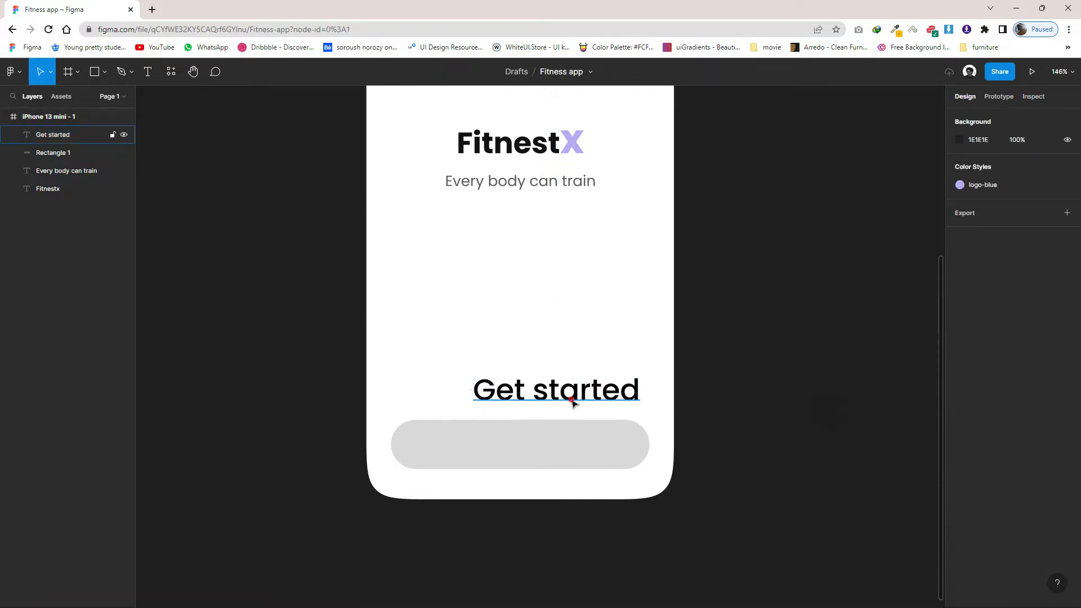
pyautogui.click(572, 403)
pyautogui.click(1033, 381)
pyautogui.press('Return')
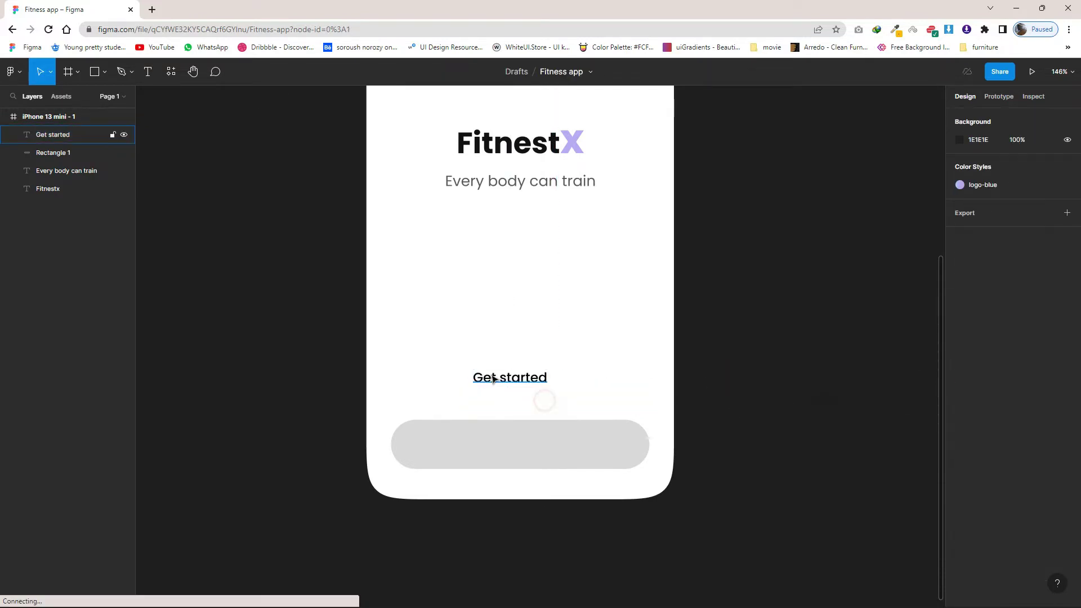
pyautogui.moveTo(493, 381); pyautogui.dragTo(506, 448)
# Step: Switch the pill's fill to a linear gradient stretched across its full width
pyautogui.click(617, 444)
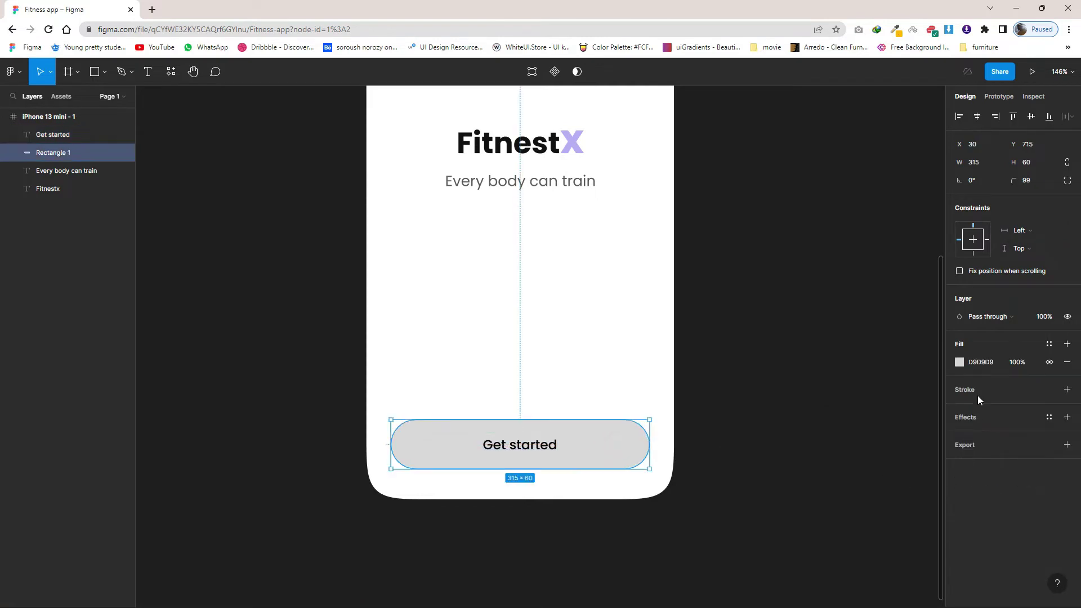
pyautogui.click(960, 363)
pyautogui.click(828, 311)
pyautogui.click(833, 337)
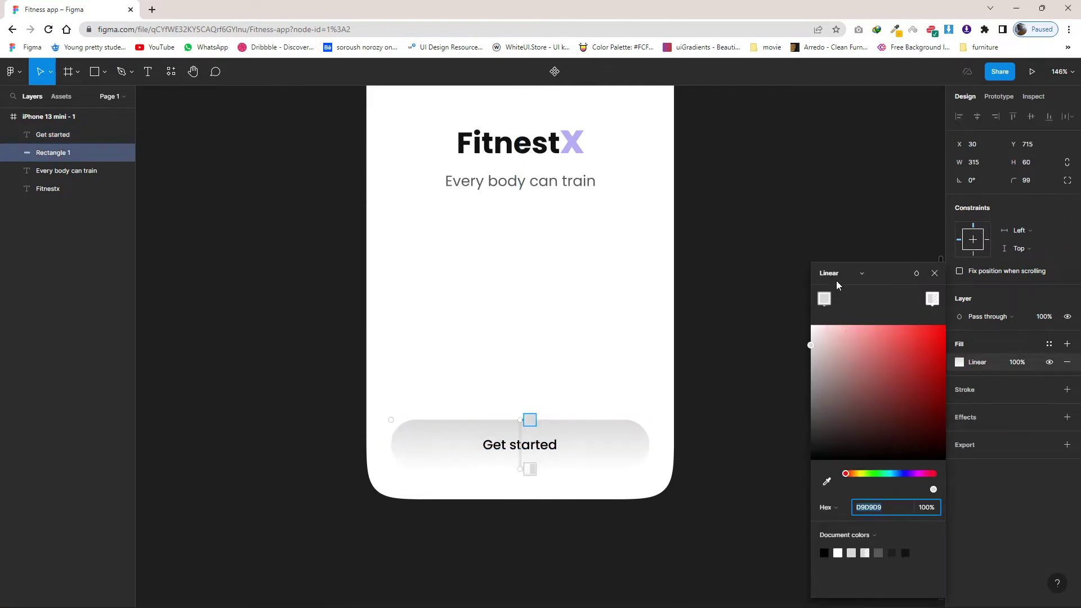
pyautogui.moveTo(519, 419); pyautogui.dragTo(356, 413)
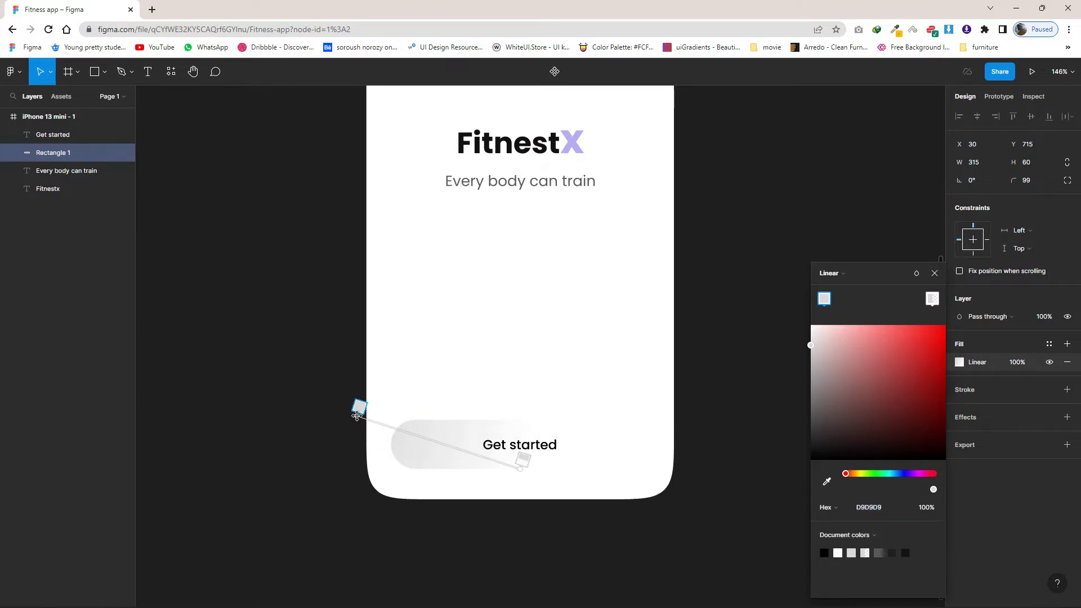
pyautogui.click(525, 472)
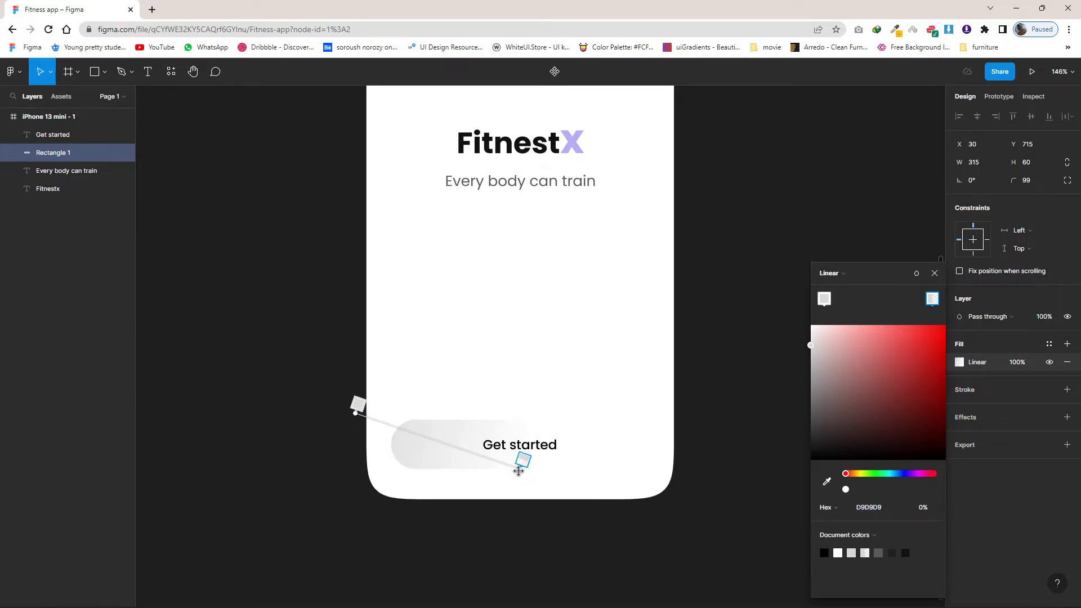
pyautogui.moveTo(518, 472); pyautogui.dragTo(658, 475)
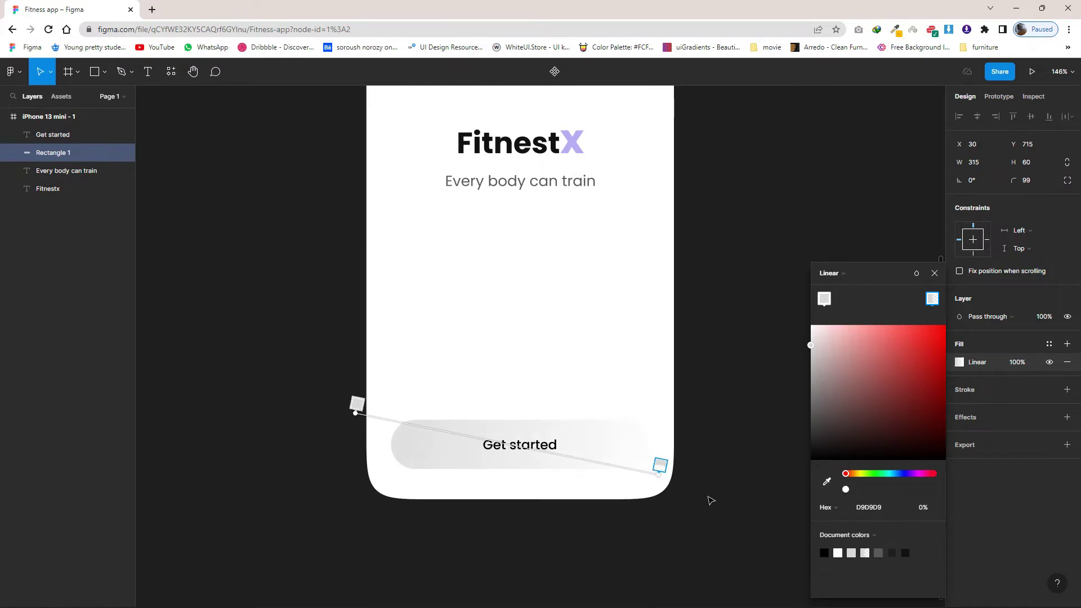
# Step: Set the gradient stops to 92A3FD and 9DCEFF, with the right stop fully opaque
pyautogui.click(823, 300)
pyautogui.click(874, 509)
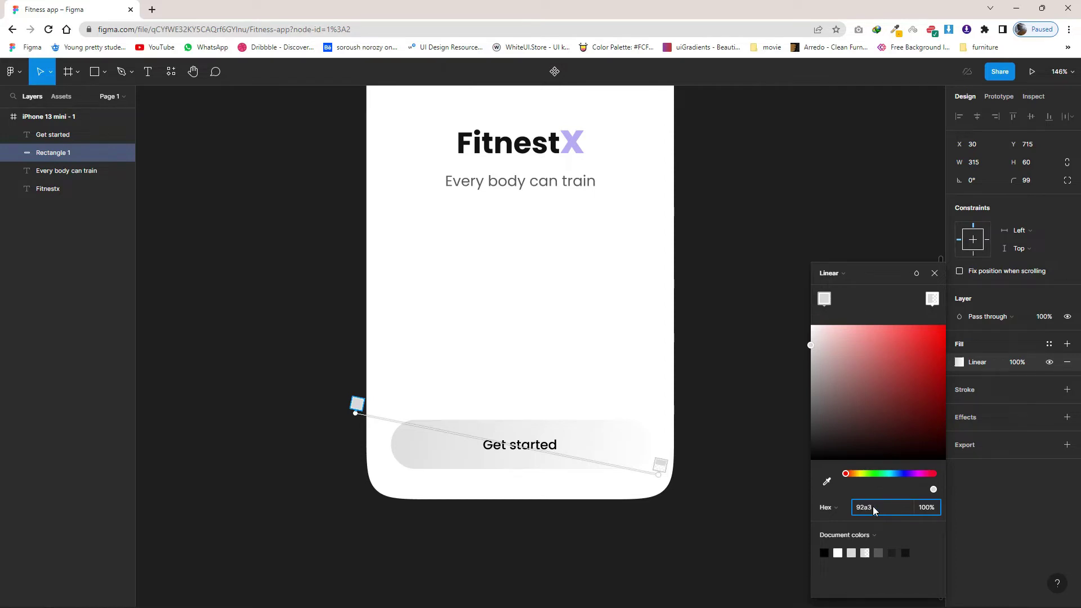
pyautogui.press('Return')
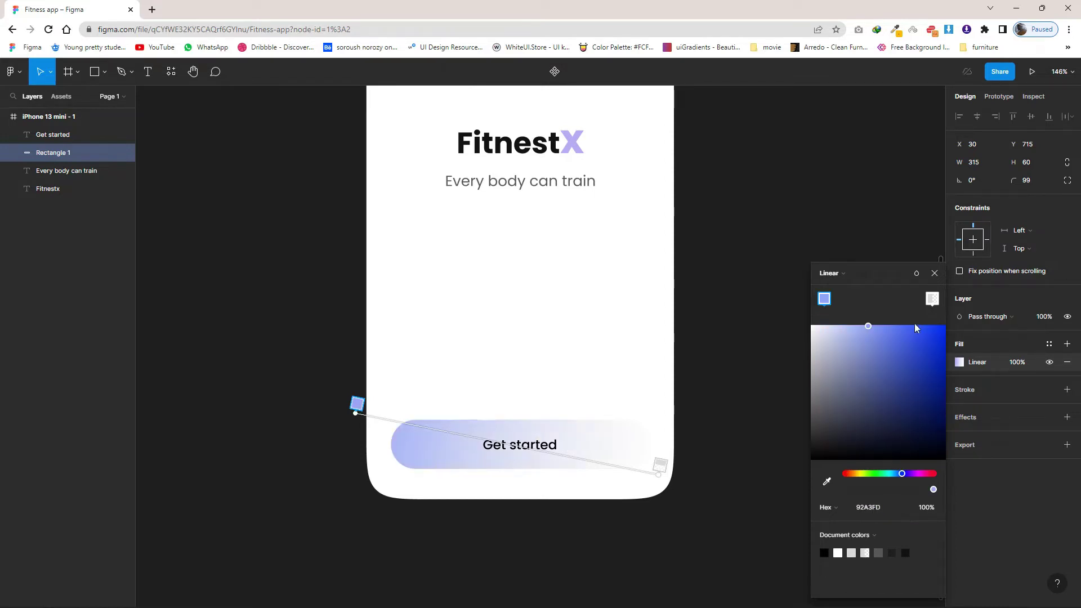
pyautogui.click(932, 298)
pyautogui.click(858, 508)
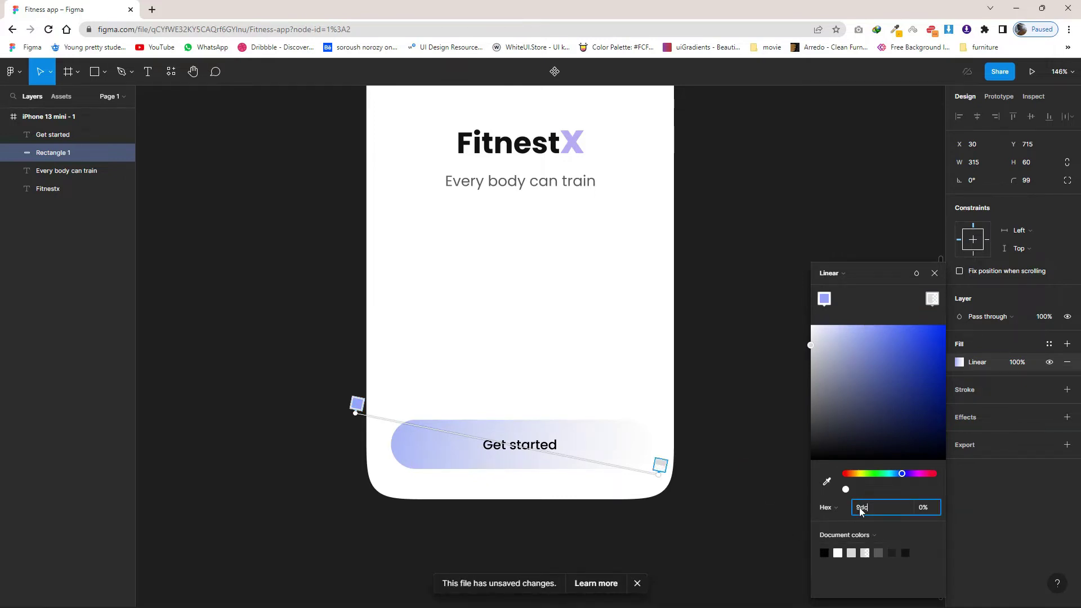
pyautogui.write('ff')
pyautogui.press('Return')
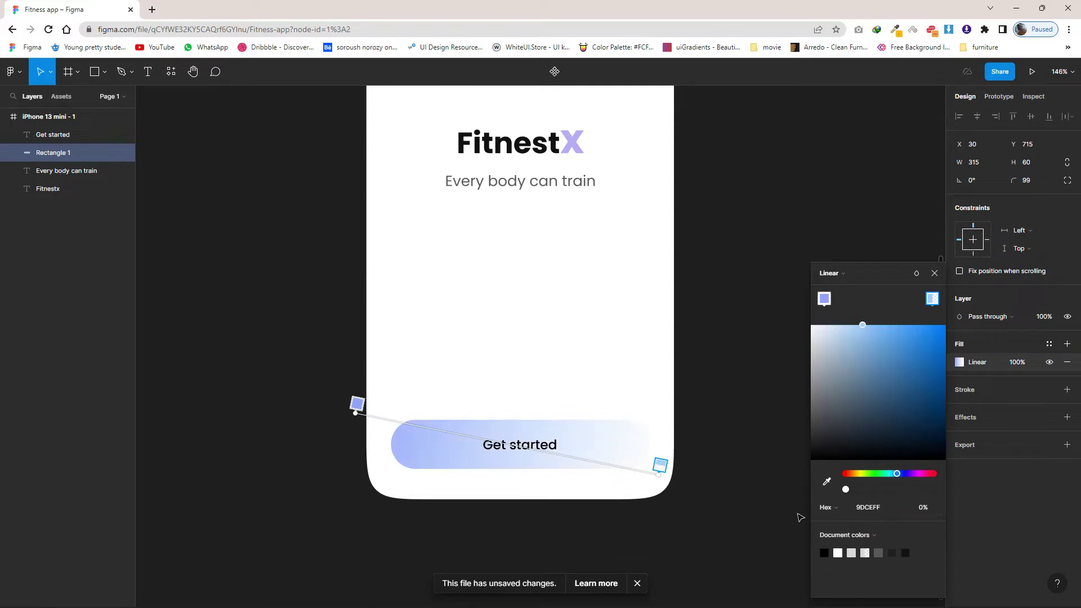
pyautogui.click(924, 509)
pyautogui.write('00')
pyautogui.press('Return')
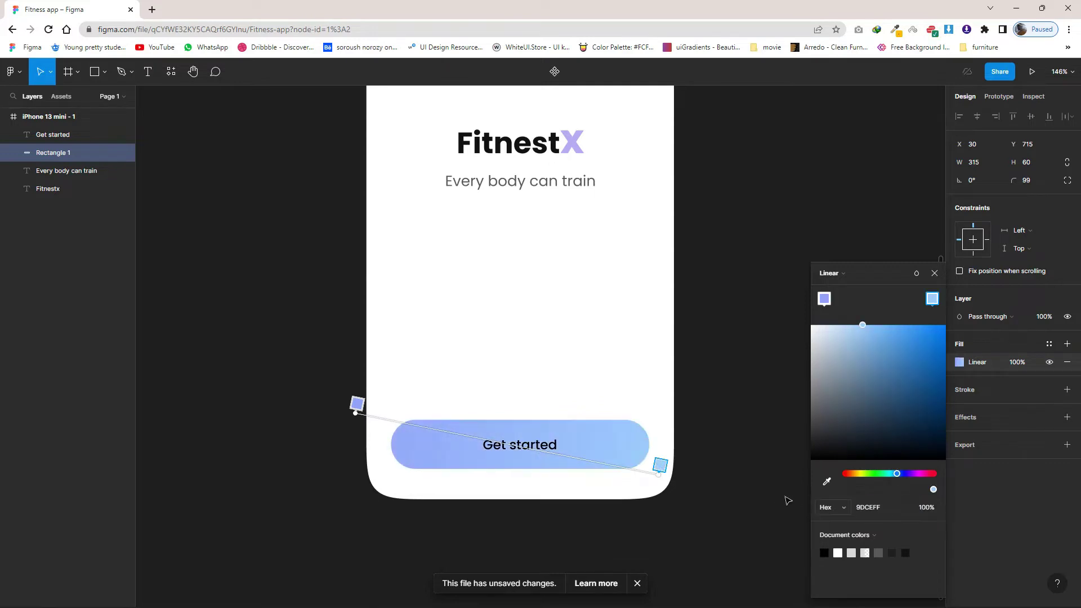
pyautogui.click(748, 495)
pyautogui.click(636, 584)
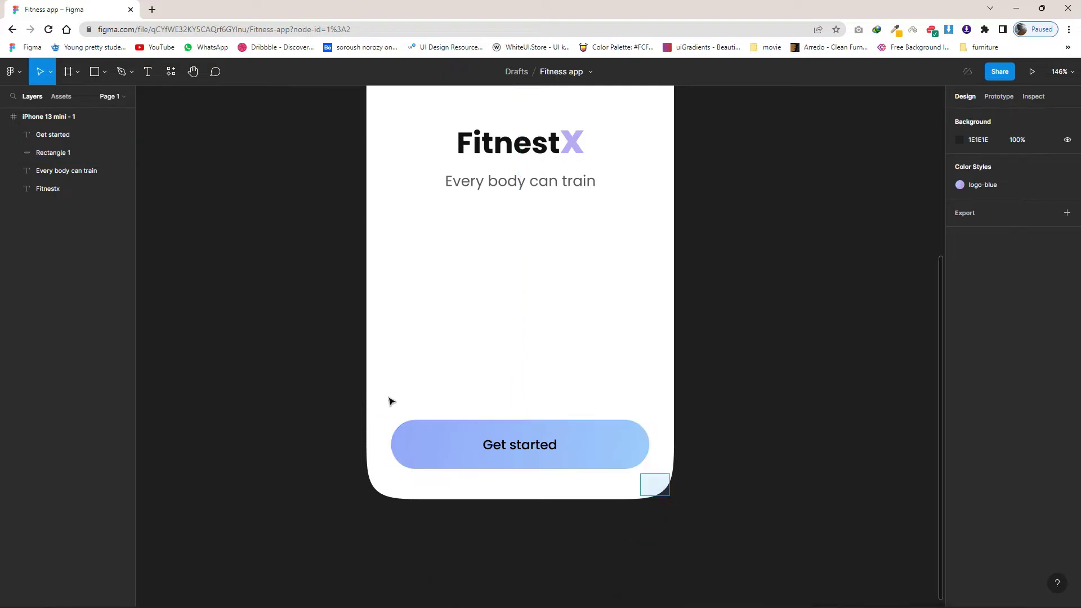
# Step: Wrap the pill and label in an auto-layout frame with centred alignment
pyautogui.moveTo(388, 401); pyautogui.dragTo(667, 494)
pyautogui.click(1067, 208)
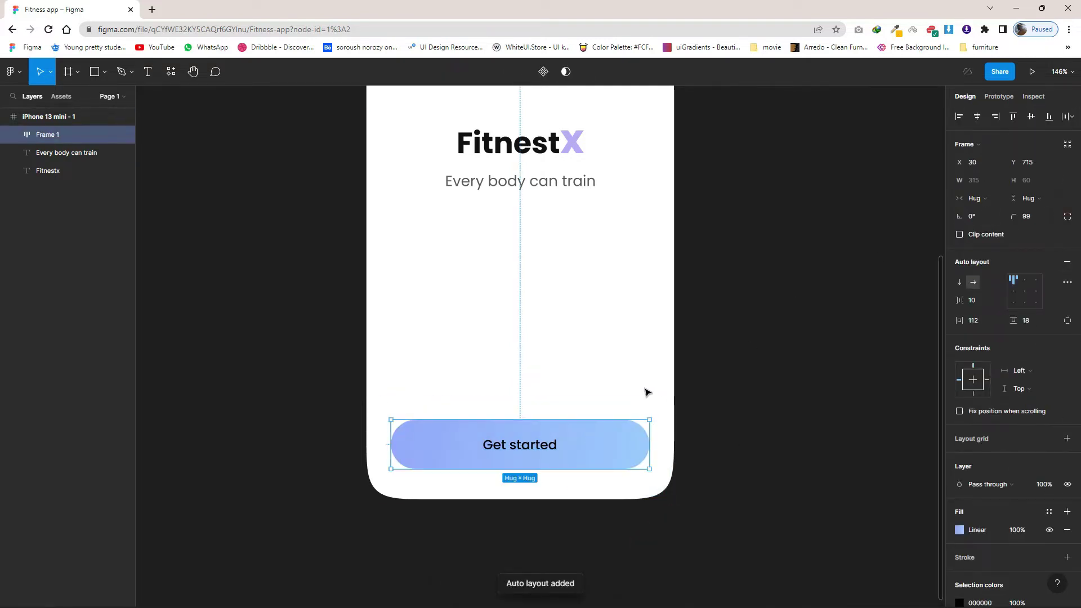
pyautogui.scroll(-5, 550, 410)
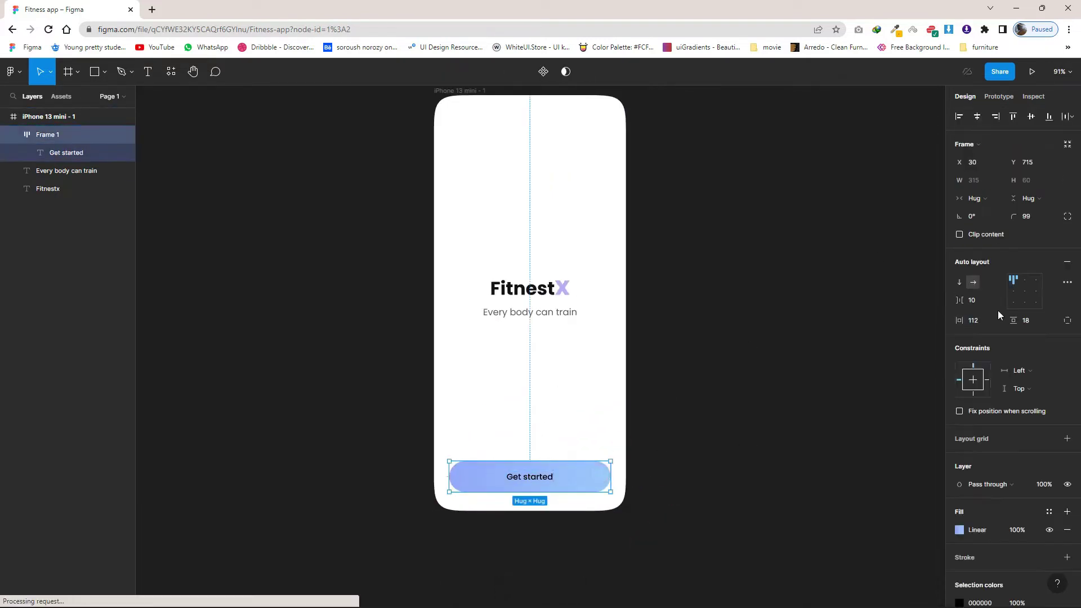
pyautogui.click(1024, 291)
pyautogui.scroll(2, 557, 303)
# Step: Show the phone frame's column grid and keep the button centred on screen
pyautogui.click(556, 302)
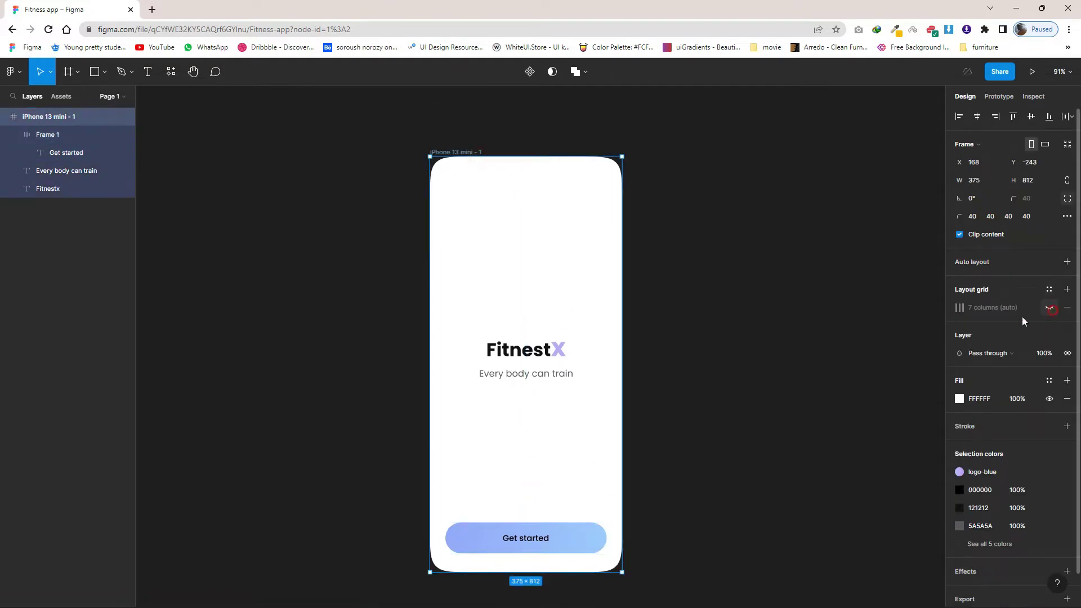
pyautogui.click(1049, 307)
pyautogui.scroll(3, 613, 467)
pyautogui.moveTo(612, 468); pyautogui.dragTo(621, 470)
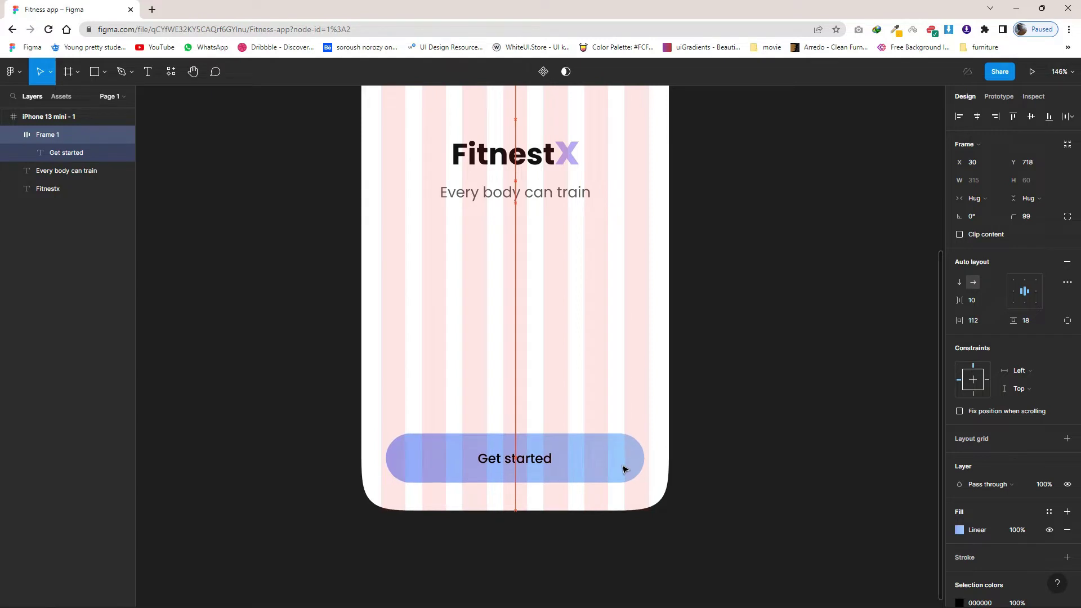
pyautogui.moveTo(621, 470); pyautogui.dragTo(625, 470)
# Step: Make the 'Get started' text white (FFFFFF) and Bold
pyautogui.doubleClick(517, 465)
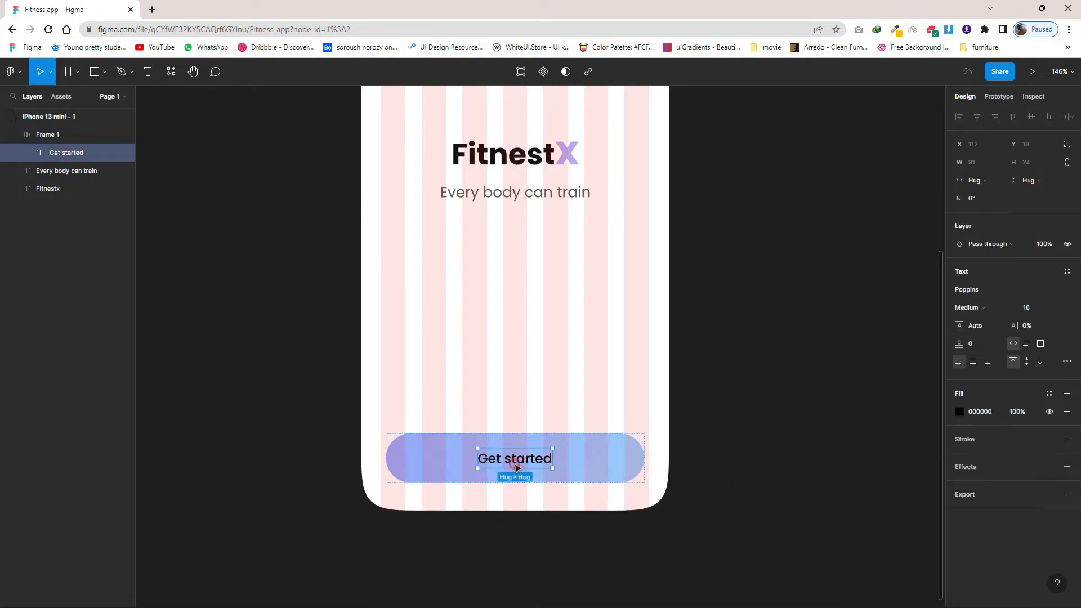
pyautogui.click(959, 411)
pyautogui.moveTo(810, 457); pyautogui.dragTo(754, 338)
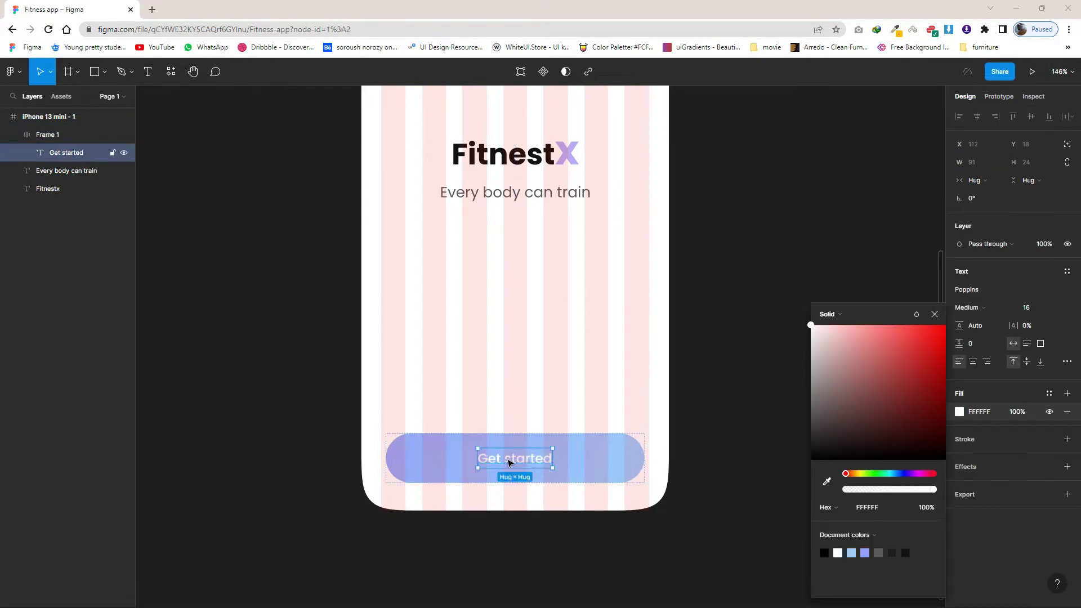
pyautogui.click(973, 307)
pyautogui.click(979, 334)
pyautogui.click(741, 345)
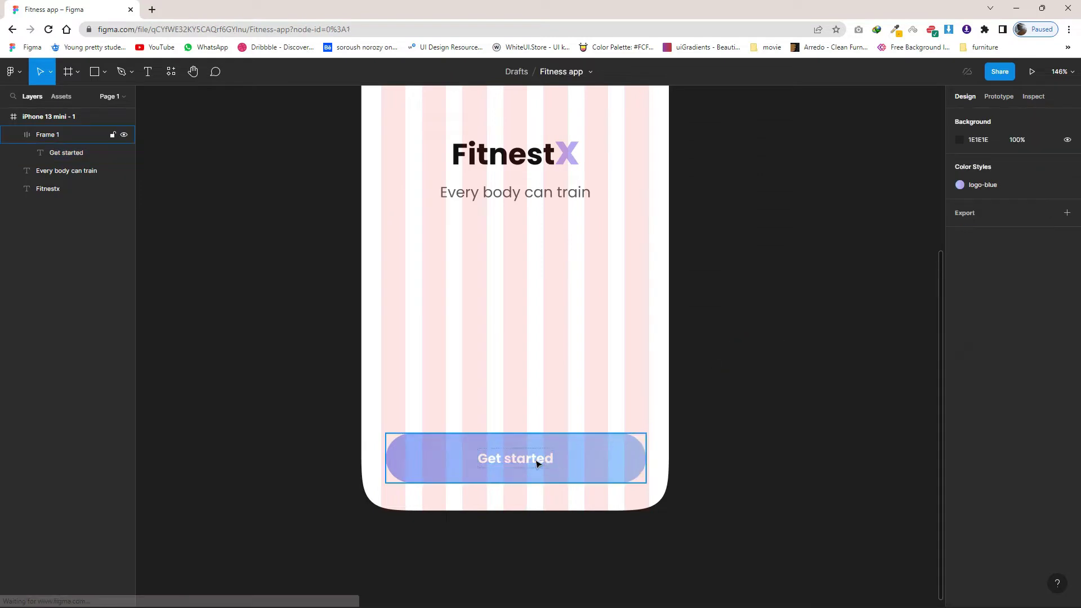
# Step: Nudge the button frame one pixel left to align it
pyautogui.doubleClick(532, 461)
pyautogui.click(566, 456)
pyautogui.click(841, 359)
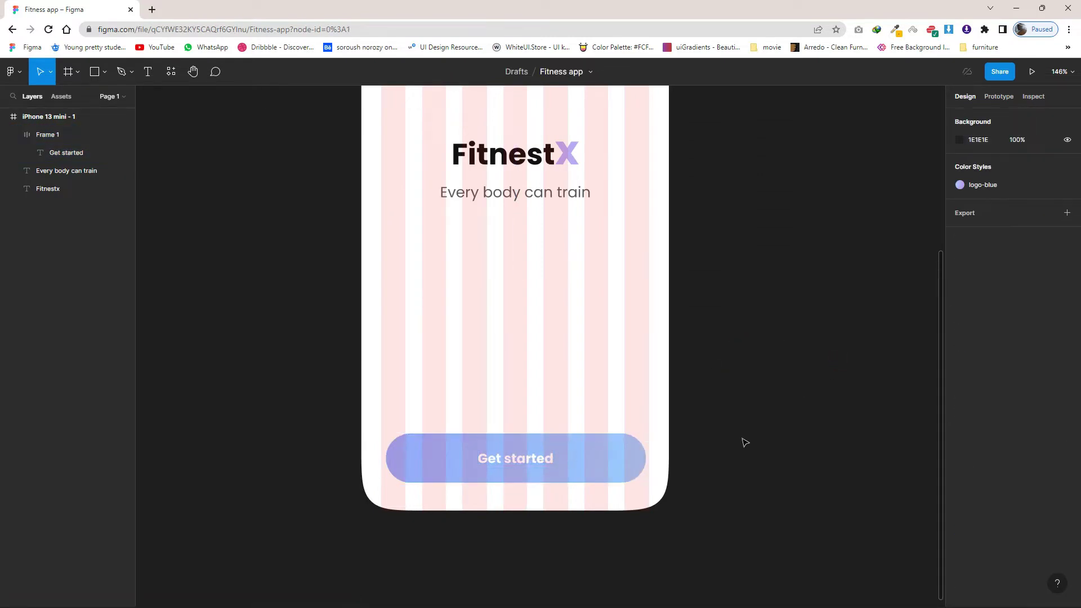
pyautogui.click(641, 481)
pyautogui.press('Left')
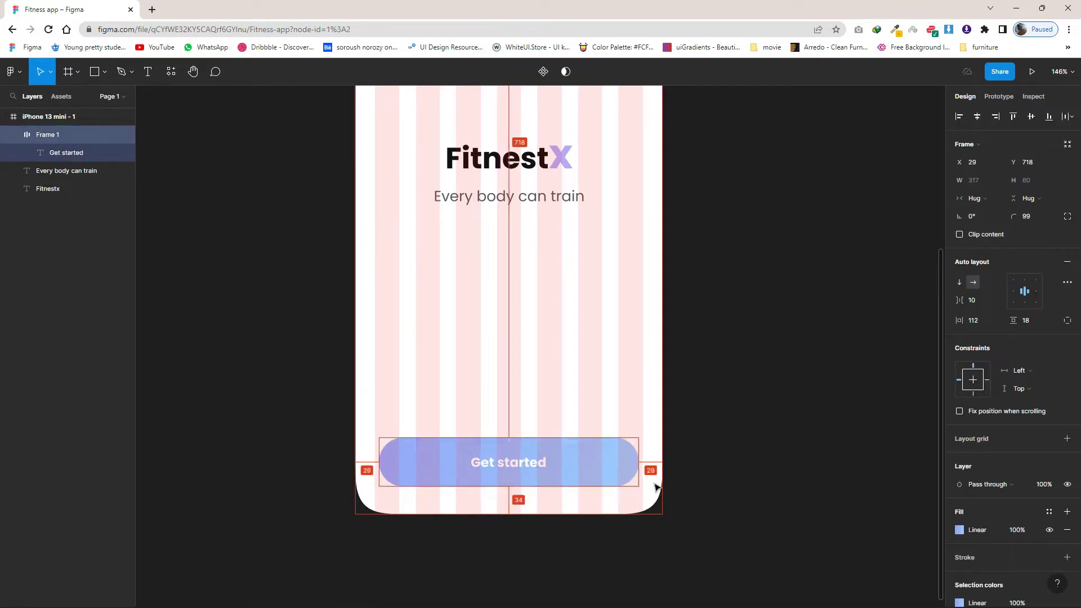
pyautogui.click(731, 458)
# Step: Zoom out to the whole phone screen and hide its column grid
pyautogui.hotkey('shift', '1')
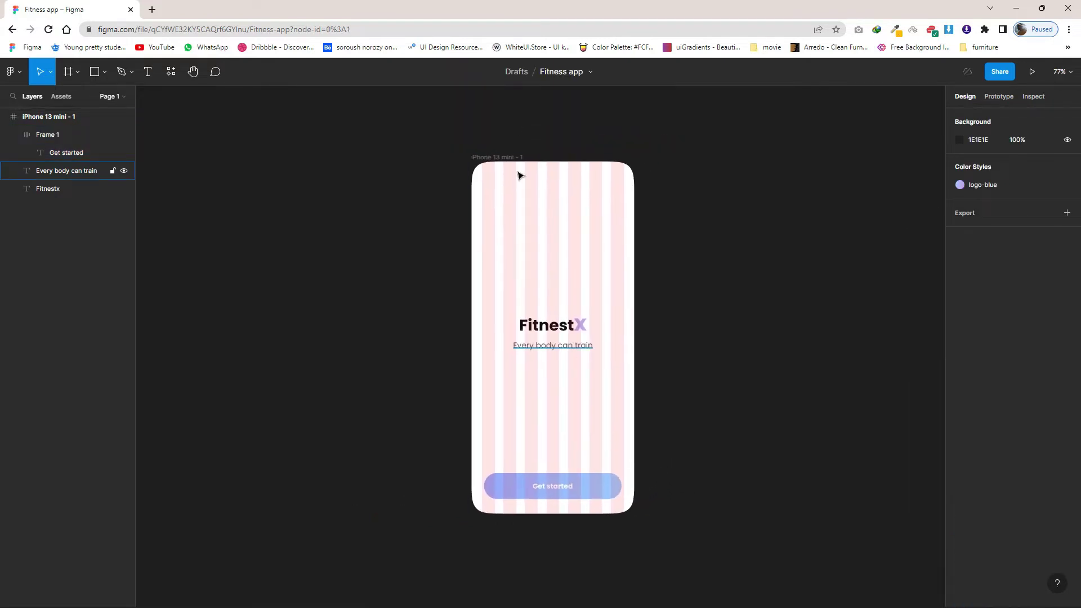
pyautogui.click(518, 175)
pyautogui.click(1049, 308)
pyautogui.click(683, 515)
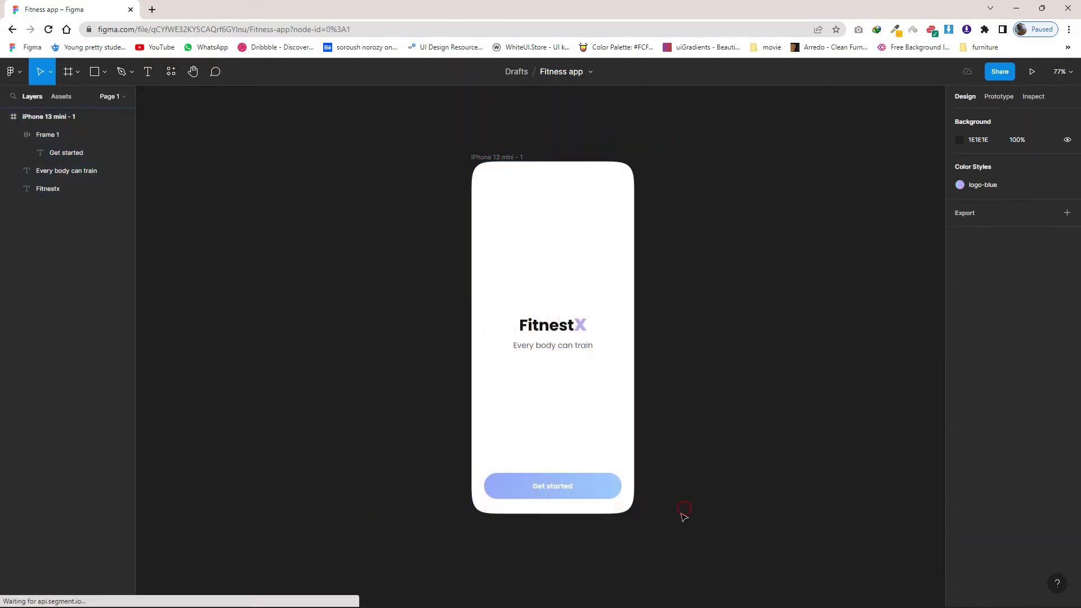
pyautogui.click(543, 486)
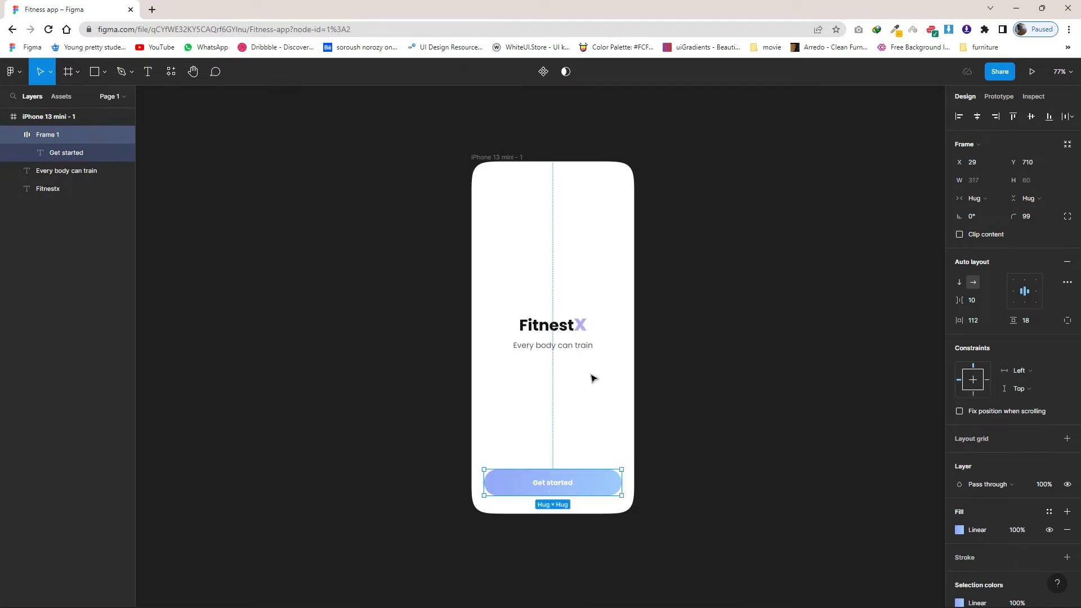
# Step: Move the FitnestX title and tagline down three pixel steps
pyautogui.moveTo(494, 294); pyautogui.dragTo(596, 381)
pyautogui.press('Down')
pyautogui.press('Down')
pyautogui.press('Down')
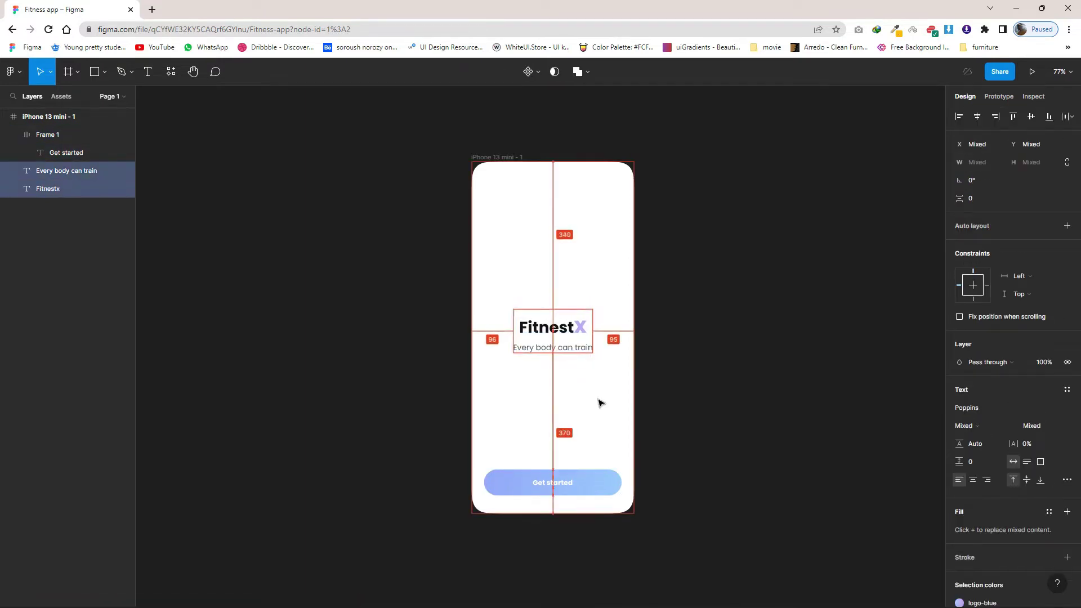
pyautogui.press('Down')
pyautogui.press('Down')
pyautogui.press('Down')
pyautogui.press('Down')
pyautogui.press('Down')
pyautogui.press('Down')
pyautogui.press('Down')
pyautogui.press('Down')
pyautogui.press('Down')
pyautogui.press('Down')
pyautogui.press('Down')
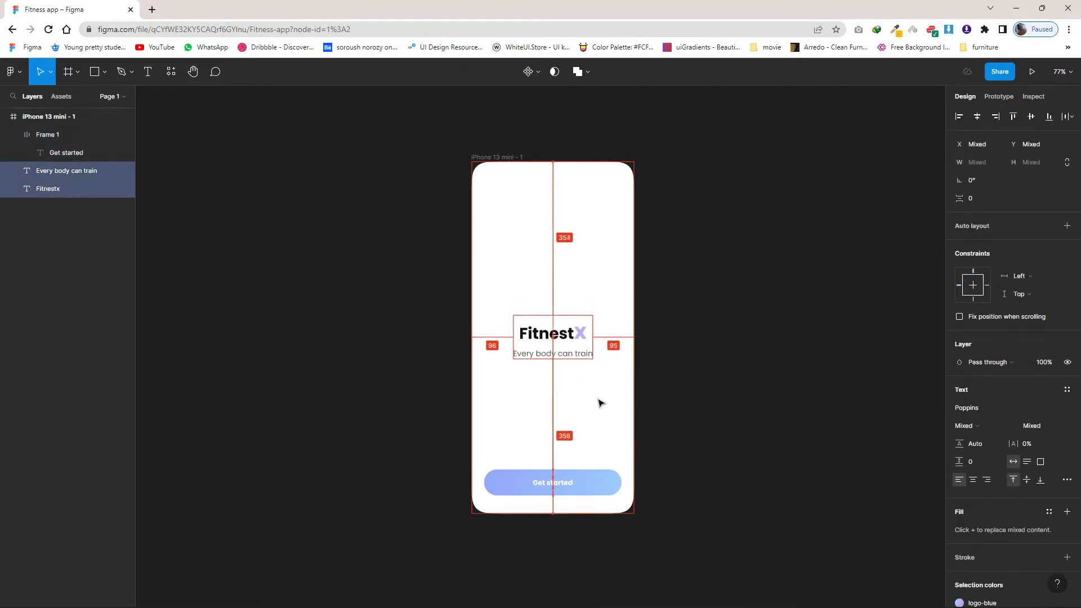
pyautogui.press('Down')
pyautogui.press('Down')
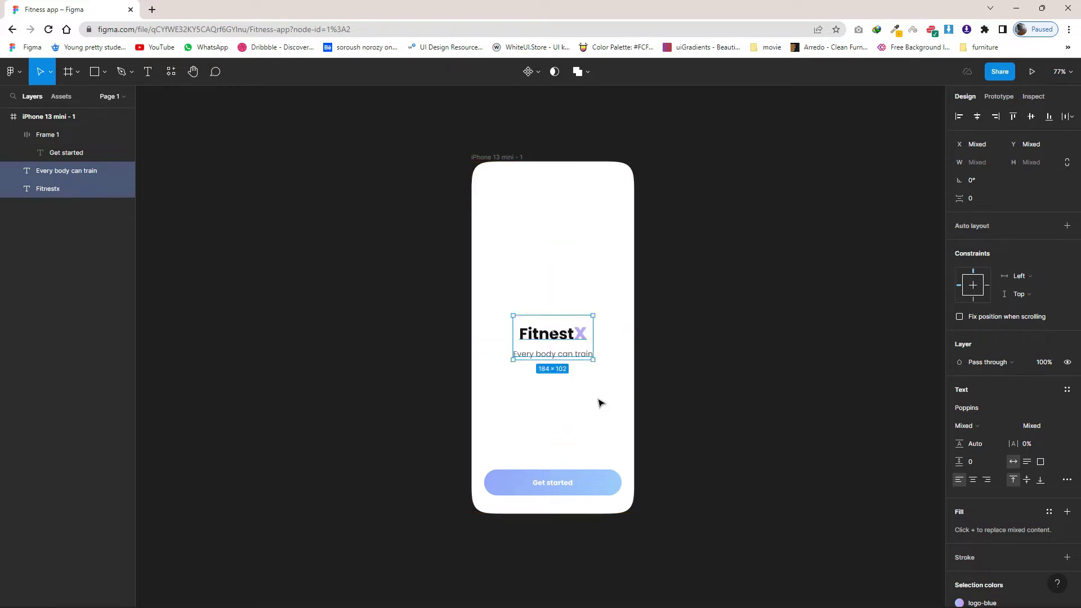
pyautogui.scroll(2, 597, 439)
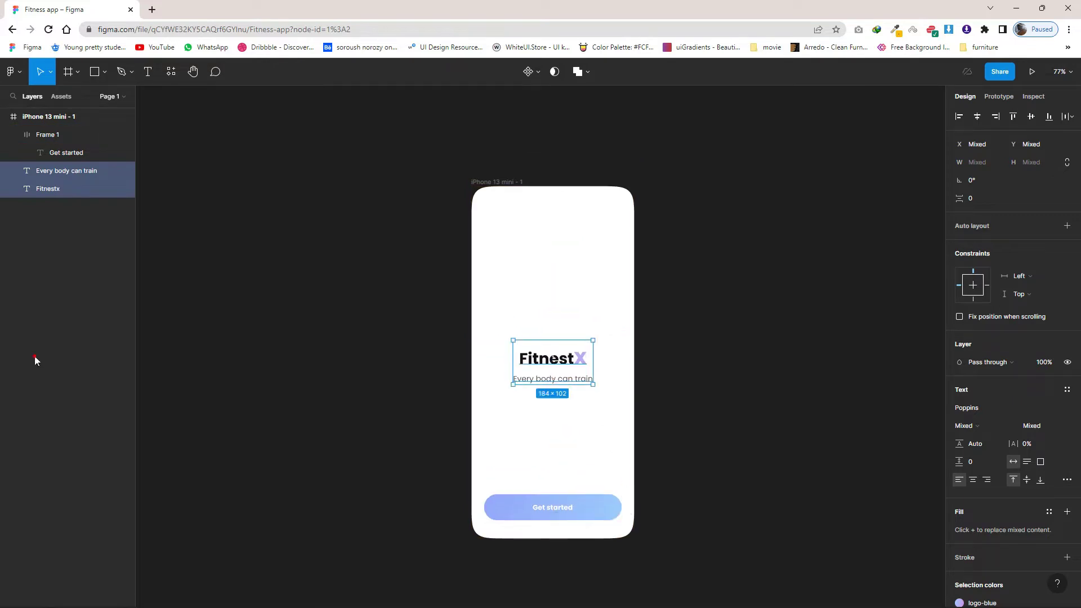
# Step: Nudge the title and tagline back up to sit at the screen's vertical centre
pyautogui.moveTo(615, 434)
pyautogui.mouseDown()
pyautogui.moveTo(618, 416)
pyautogui.moveTo(502, 321)
pyautogui.mouseUp()
pyautogui.click(551, 362)
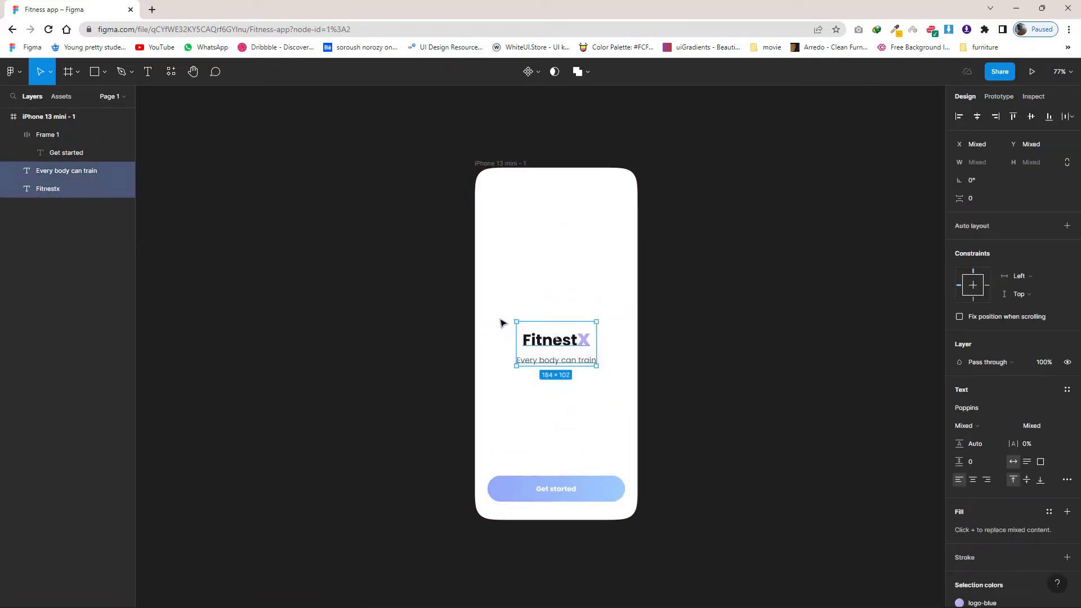
pyautogui.hotkey('shift', 'Up')
pyautogui.hotkey('shift', 'Up')
pyautogui.hotkey('shift', 'Up')
pyautogui.click(547, 408)
pyautogui.hscroll(3, 546, 417)
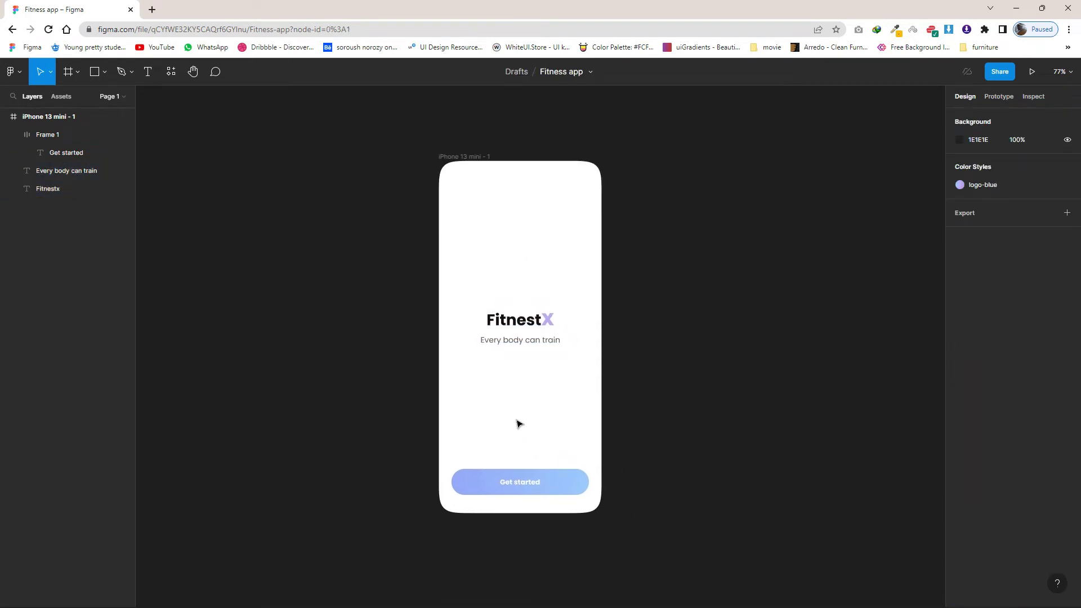
pyautogui.moveTo(582, 386); pyautogui.dragTo(488, 317)
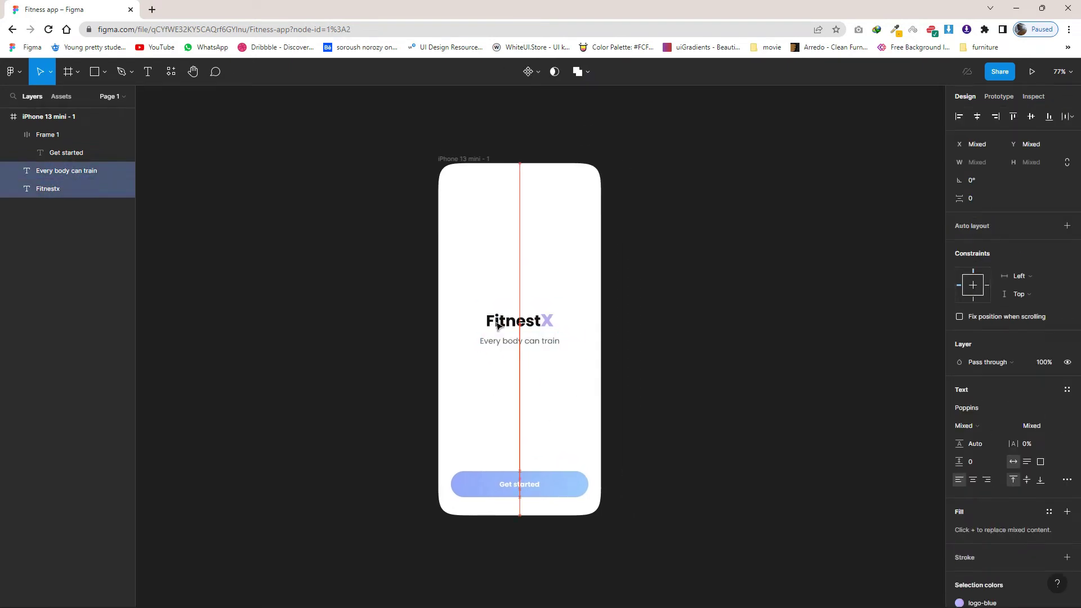
pyautogui.click(526, 375)
pyautogui.hscroll(1, 555, 421)
pyautogui.scroll(-2, 555, 421)
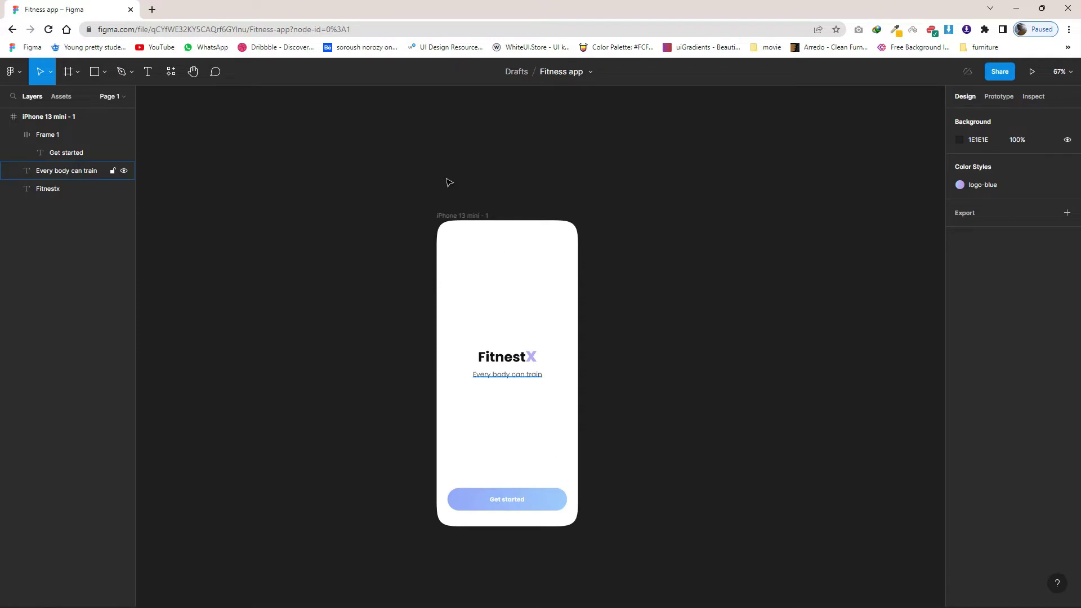
pyautogui.click(459, 217)
# Step: Place a duplicate of the phone screen to the right of the original
pyautogui.moveTo(459, 218); pyautogui.dragTo(631, 204)
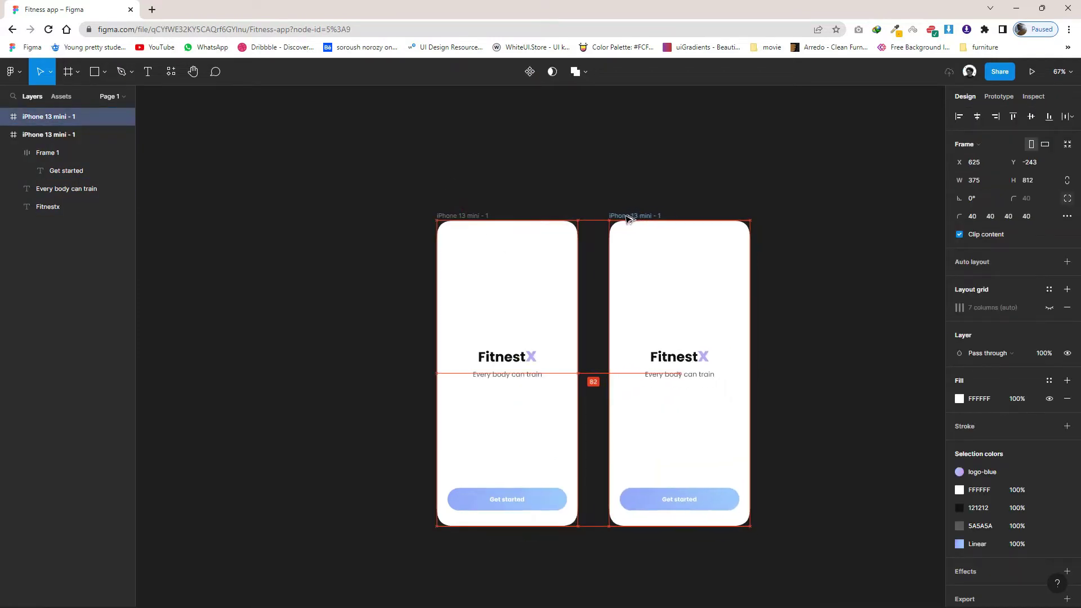
pyautogui.click(630, 203)
pyautogui.hscroll(3, 541, 338)
pyautogui.scroll(1, 541, 337)
# Step: Add an 'Onboarding' heading in Bold at 40 px, positioned above the phone frames
pyautogui.click(147, 71)
pyautogui.moveTo(366, 178); pyautogui.dragTo(507, 223)
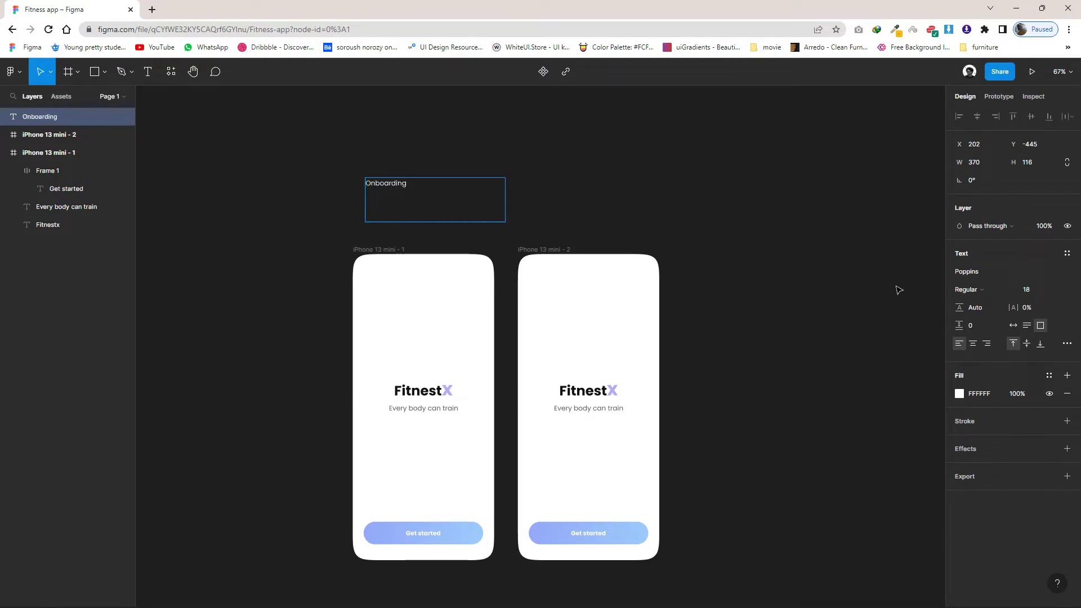
pyautogui.click(966, 289)
pyautogui.click(980, 313)
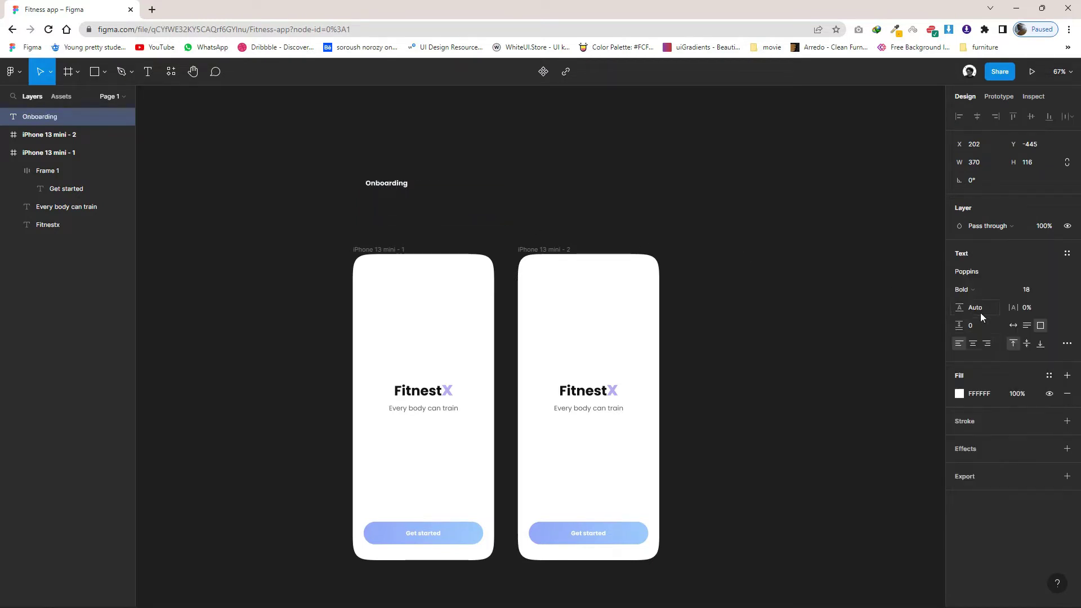
pyautogui.click(959, 393)
pyautogui.click(936, 316)
pyautogui.click(1045, 291)
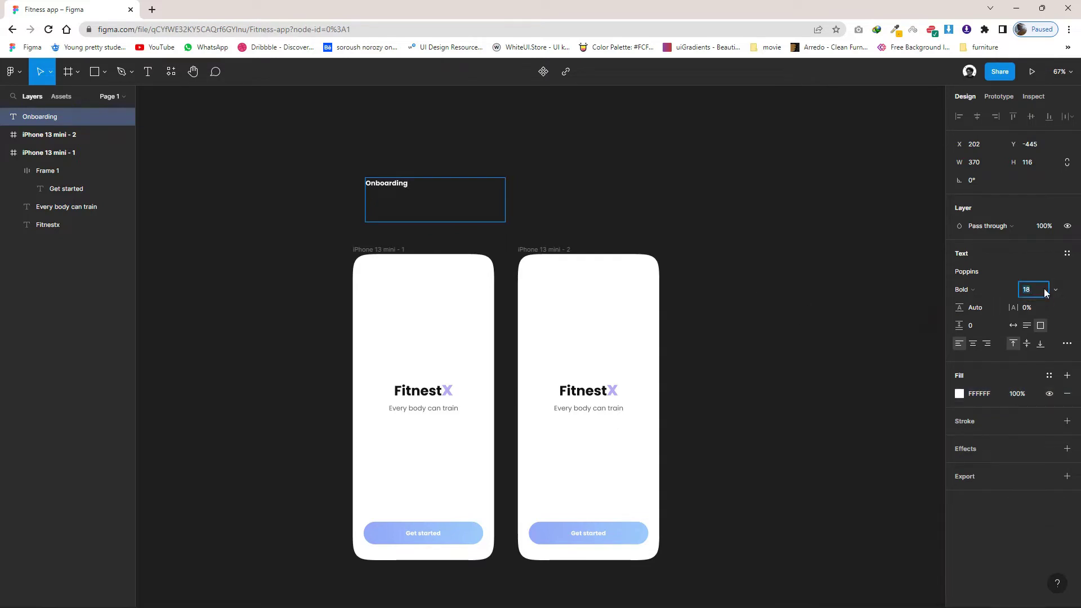
pyautogui.write('4')
pyautogui.press('Escape')
pyautogui.press('Escape')
pyautogui.click(1037, 293)
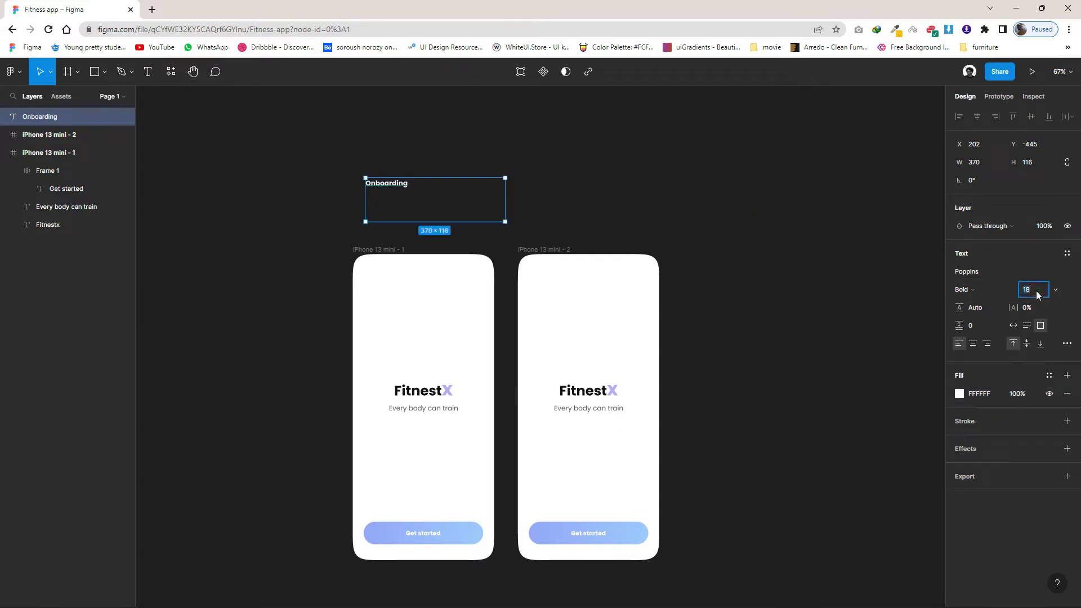
pyautogui.press('Return')
pyautogui.moveTo(480, 190); pyautogui.dragTo(424, 202)
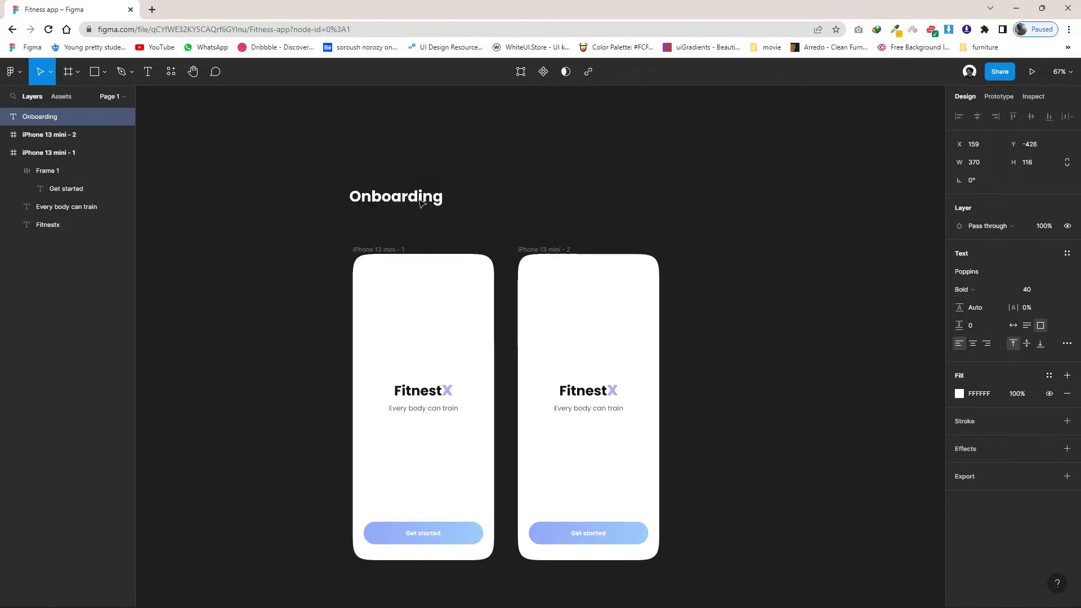
# Step: Name the first frame 'welcome screen-1' and the second 'welcome screen-2'
pyautogui.click(371, 249)
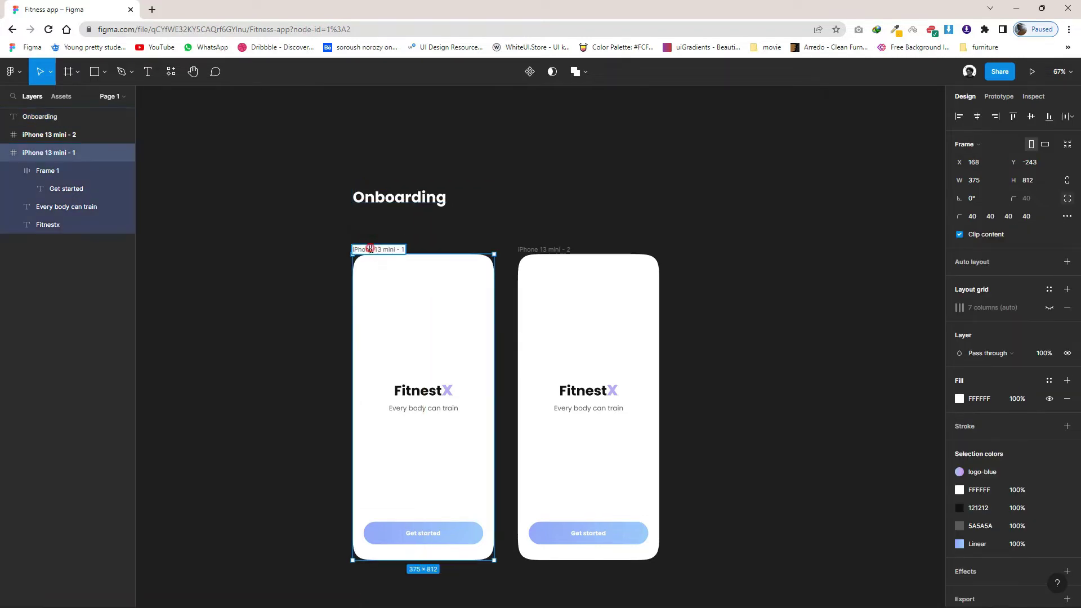
pyautogui.doubleClick(388, 249)
pyautogui.write('wel')
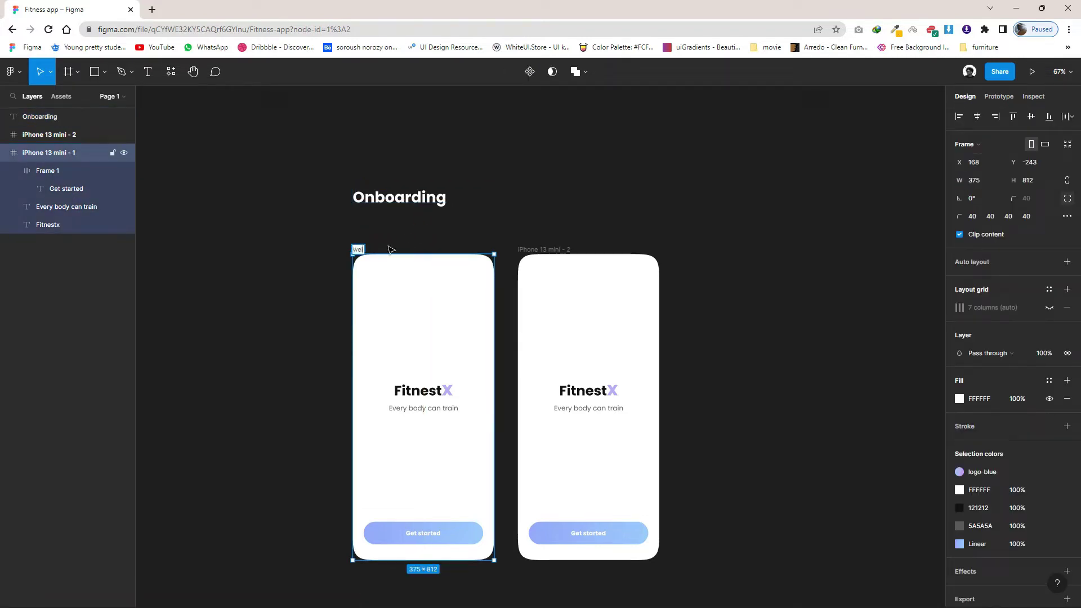
pyautogui.write('e')
pyautogui.write(' so')
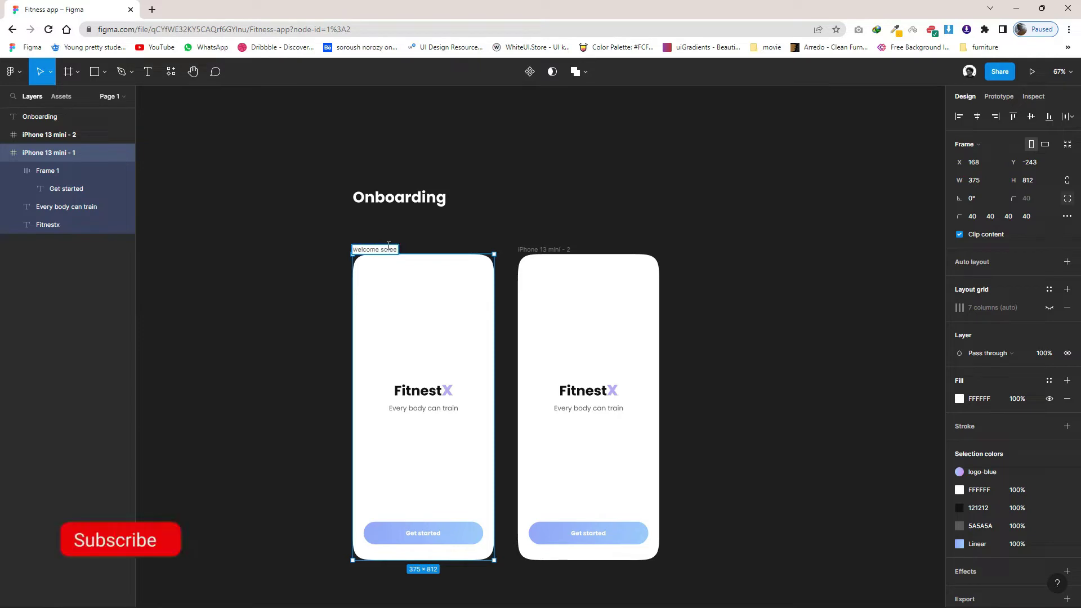
pyautogui.write('n-1')
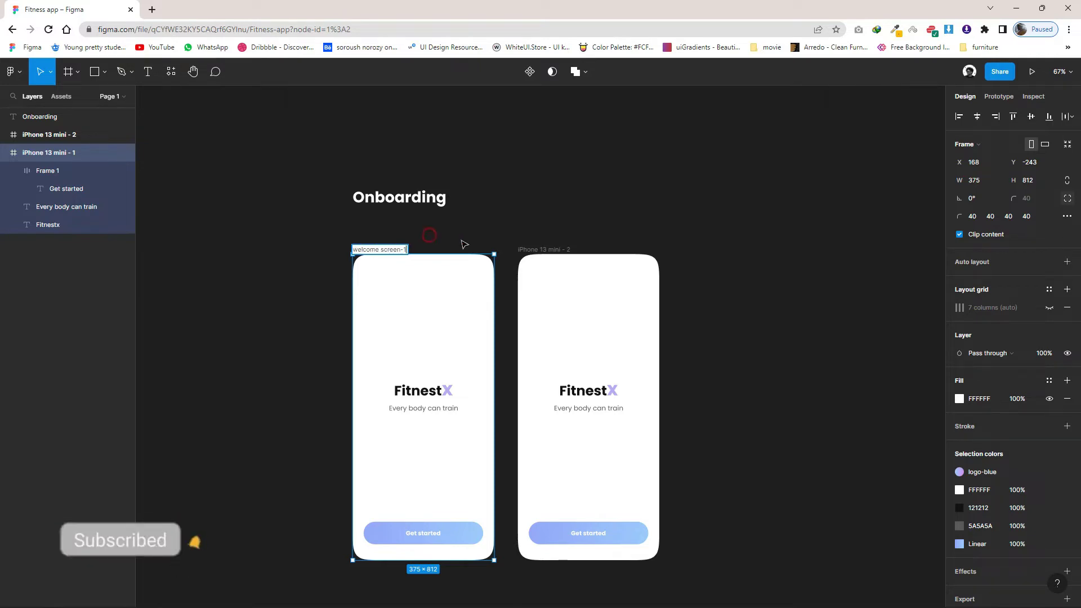
pyautogui.doubleClick(545, 249)
pyautogui.write('welco')
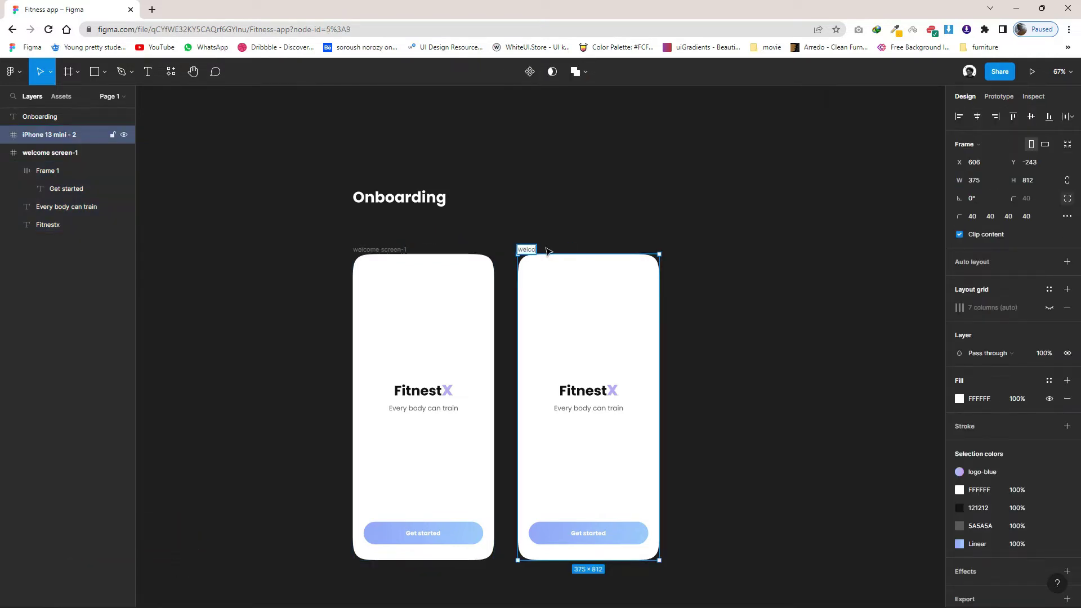
pyautogui.write('me screen-2')
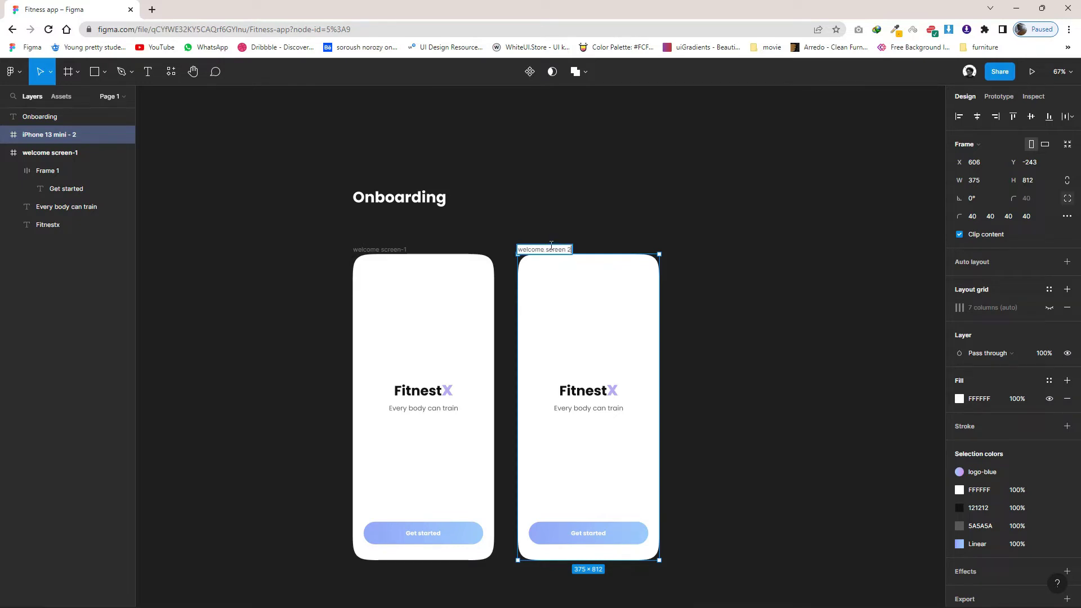
pyautogui.click(588, 235)
# Step: Open the fill type options for welcome screen-2
pyautogui.hscroll(2, 569, 314)
pyautogui.click(509, 276)
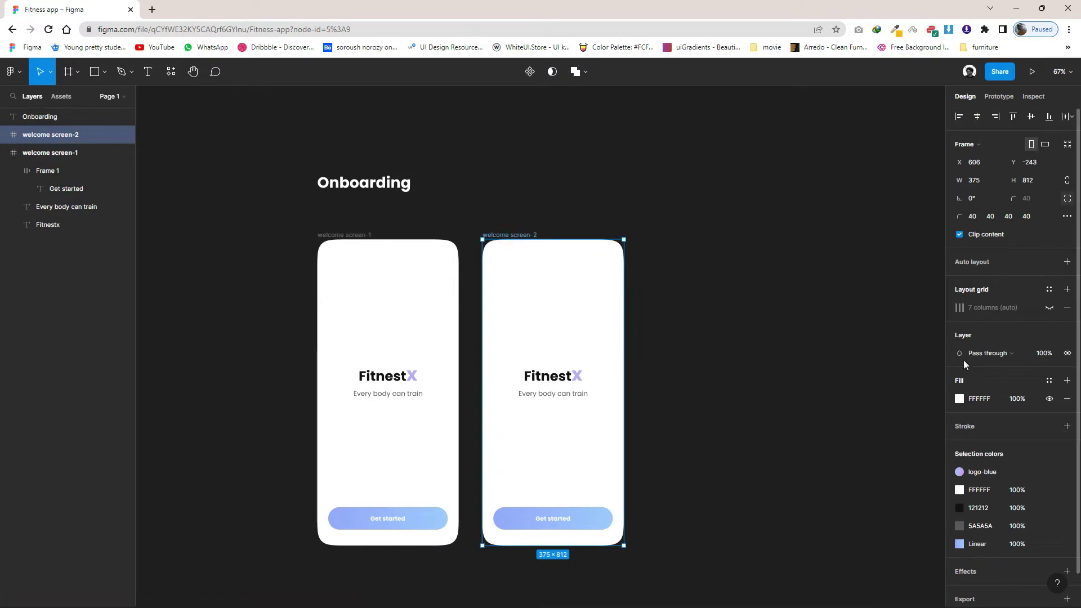
pyautogui.click(959, 398)
pyautogui.click(828, 273)
# Step: Give welcome screen-2 a diagonal linear gradient whose first stop is 92A3FD
pyautogui.click(832, 338)
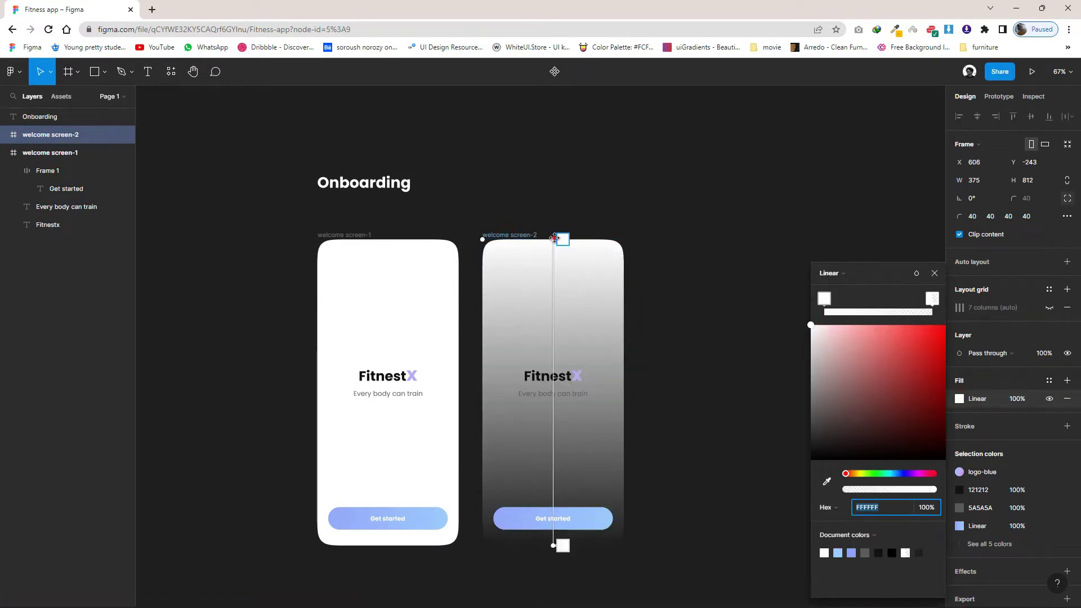
pyautogui.moveTo(563, 239)
pyautogui.mouseDown()
pyautogui.moveTo(428, 176)
pyautogui.moveTo(430, 150)
pyautogui.mouseUp()
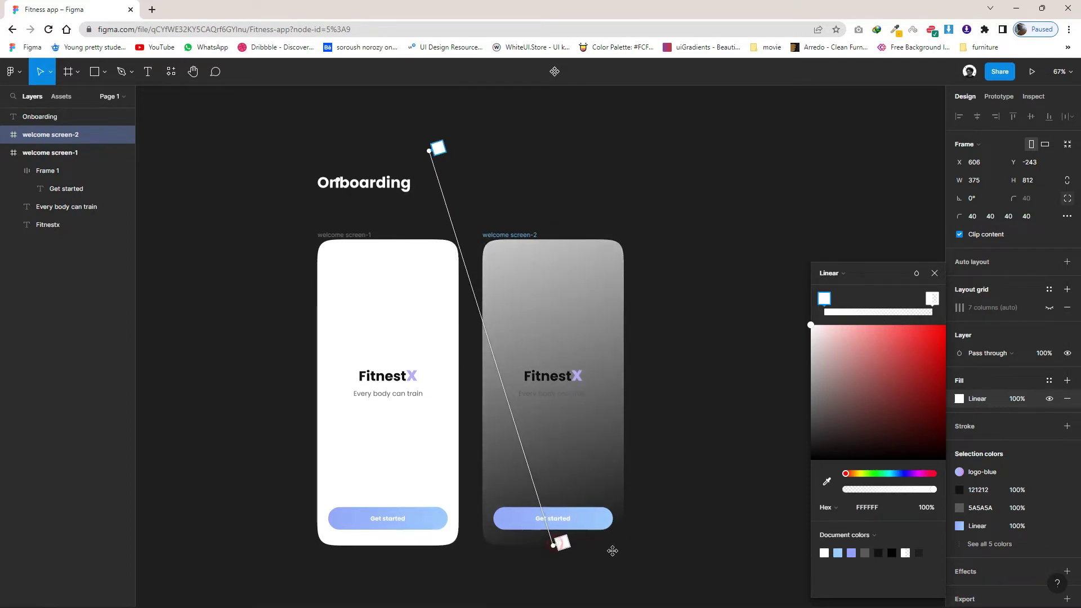
pyautogui.moveTo(613, 550); pyautogui.dragTo(632, 539)
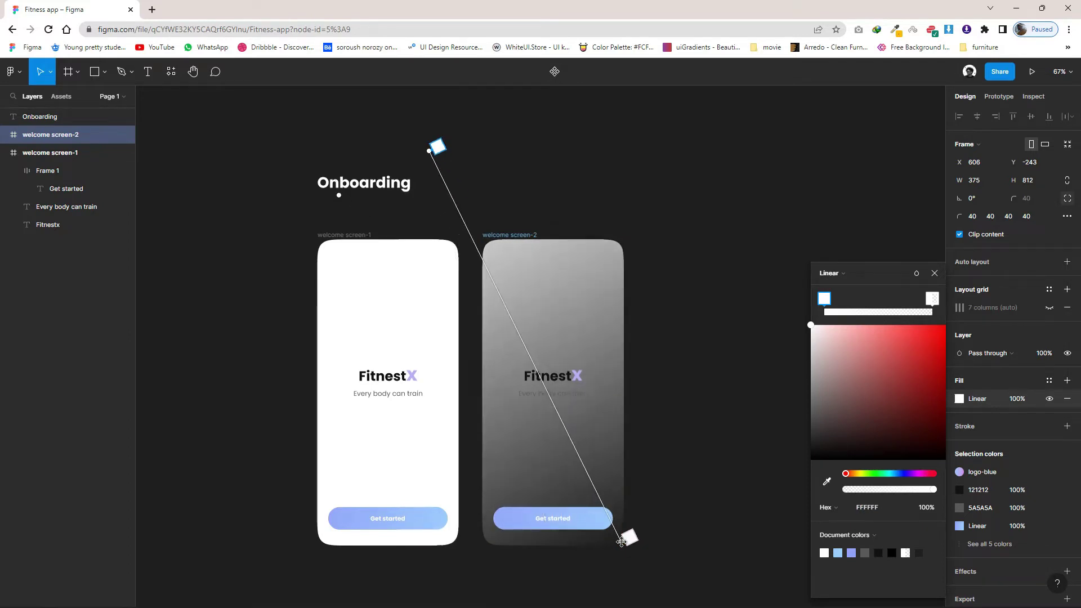
pyautogui.click(877, 513)
pyautogui.write('92a3fd')
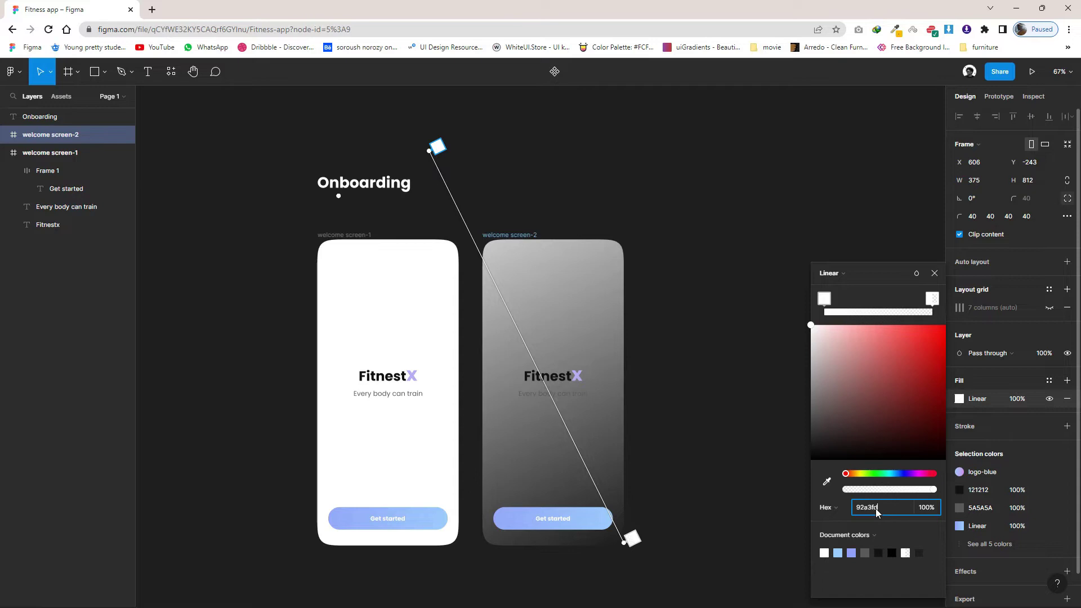
pyautogui.press('Return')
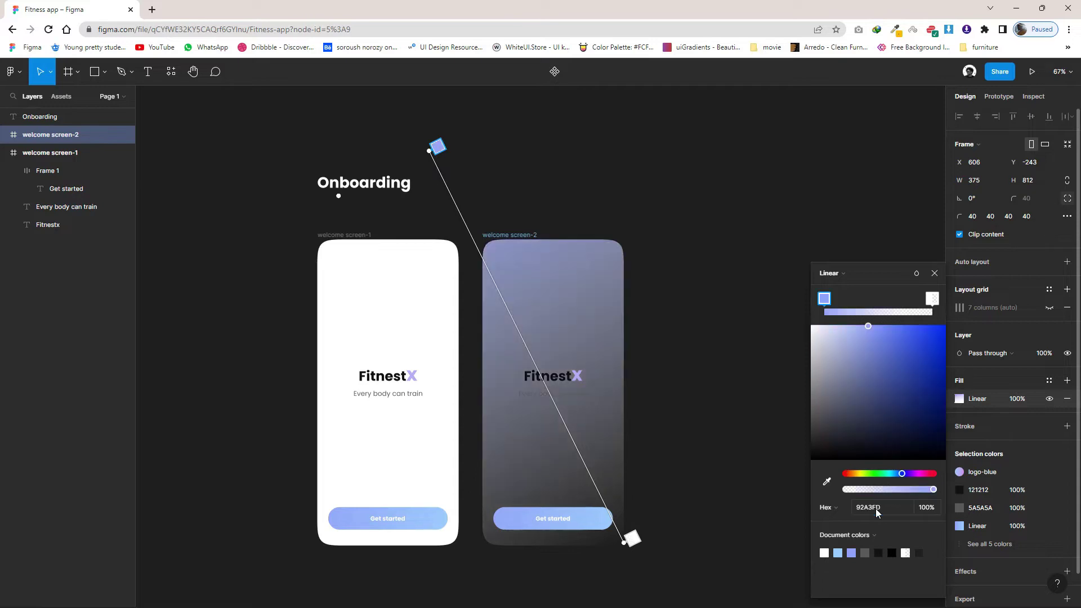
# Step: Make the end stop fully opaque light blue 9DCEFF and remove the extra middle stop
pyautogui.click(932, 298)
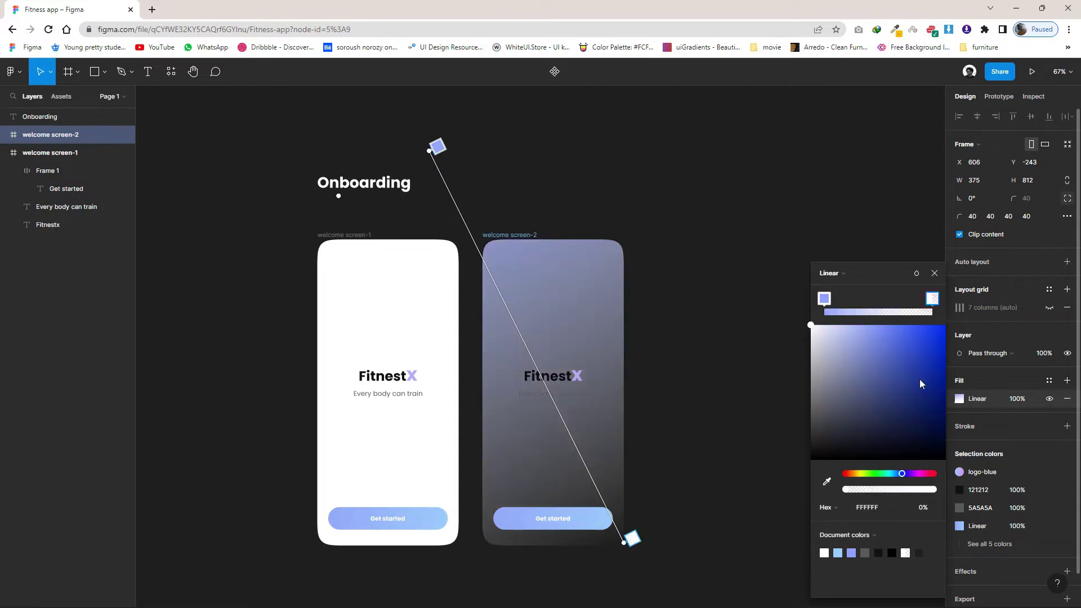
pyautogui.click(923, 509)
pyautogui.write('100')
pyautogui.press('Return')
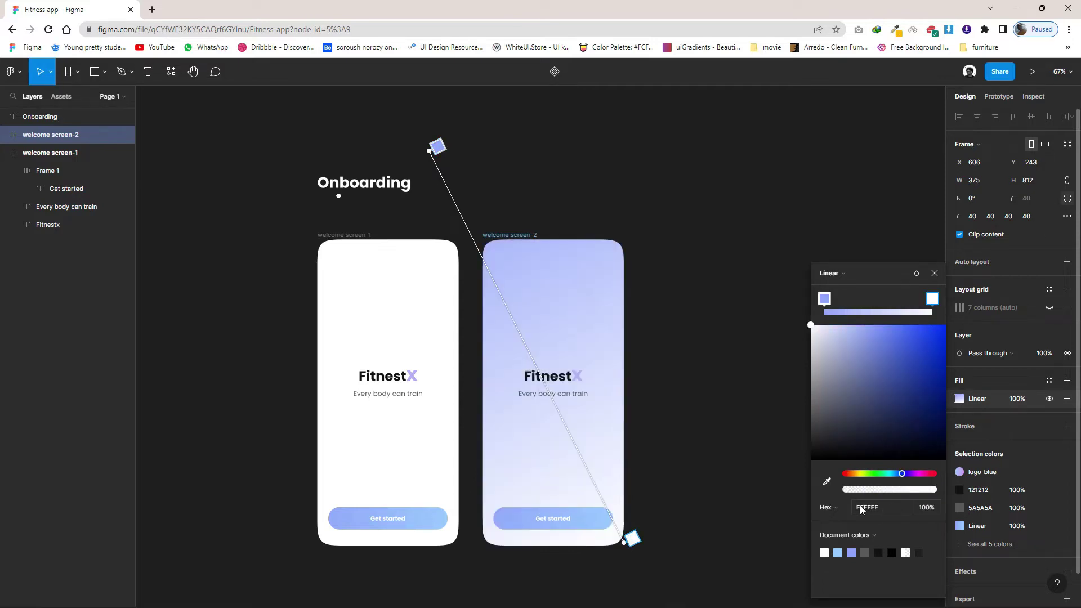
pyautogui.click(860, 508)
pyautogui.write('9dceff')
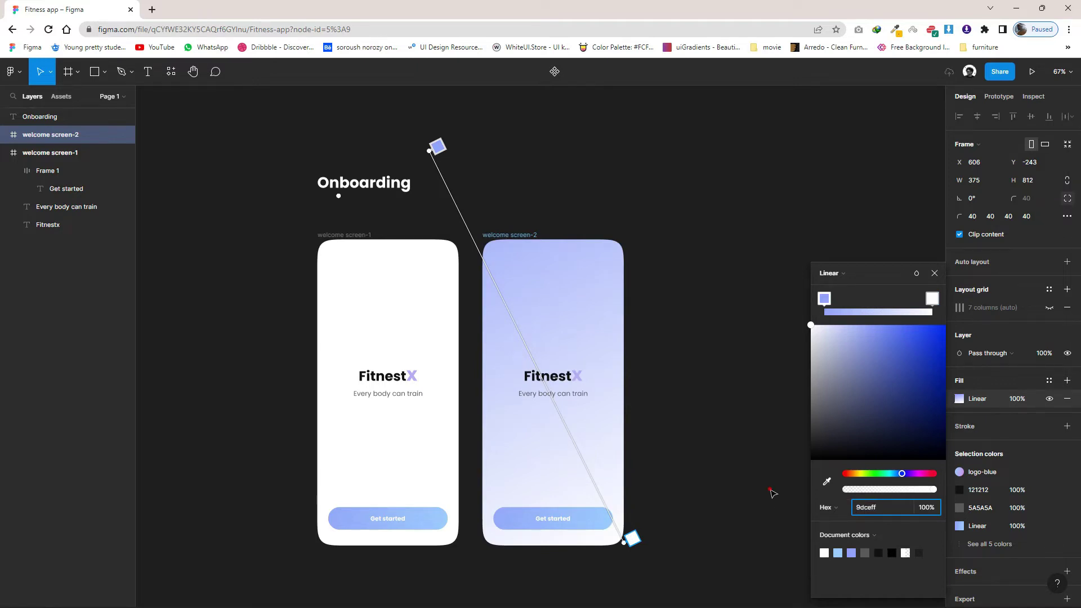
pyautogui.press('Return')
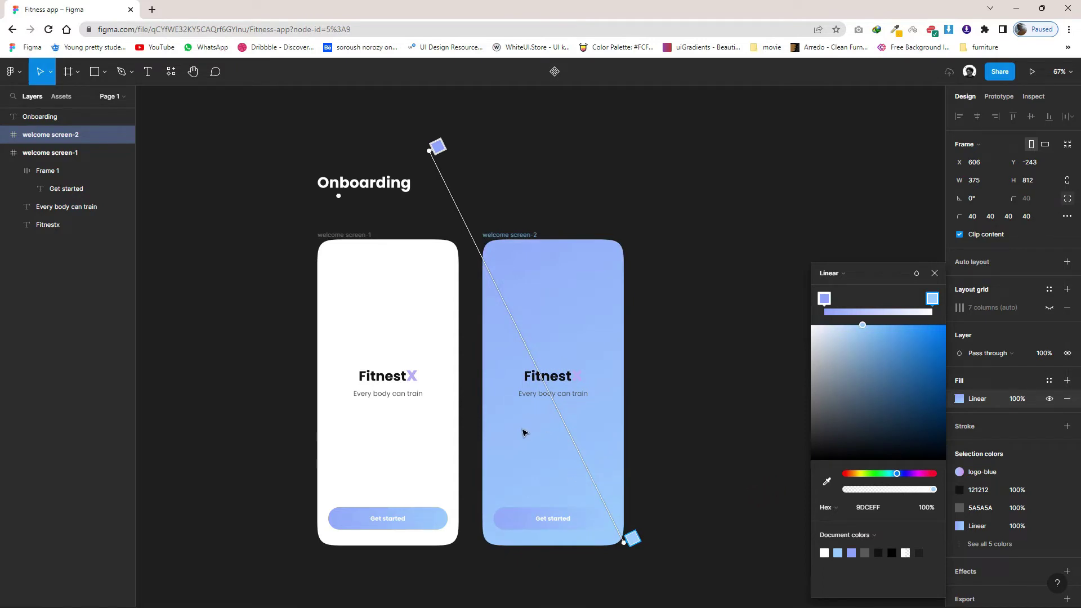
pyautogui.moveTo(824, 298); pyautogui.dragTo(957, 308)
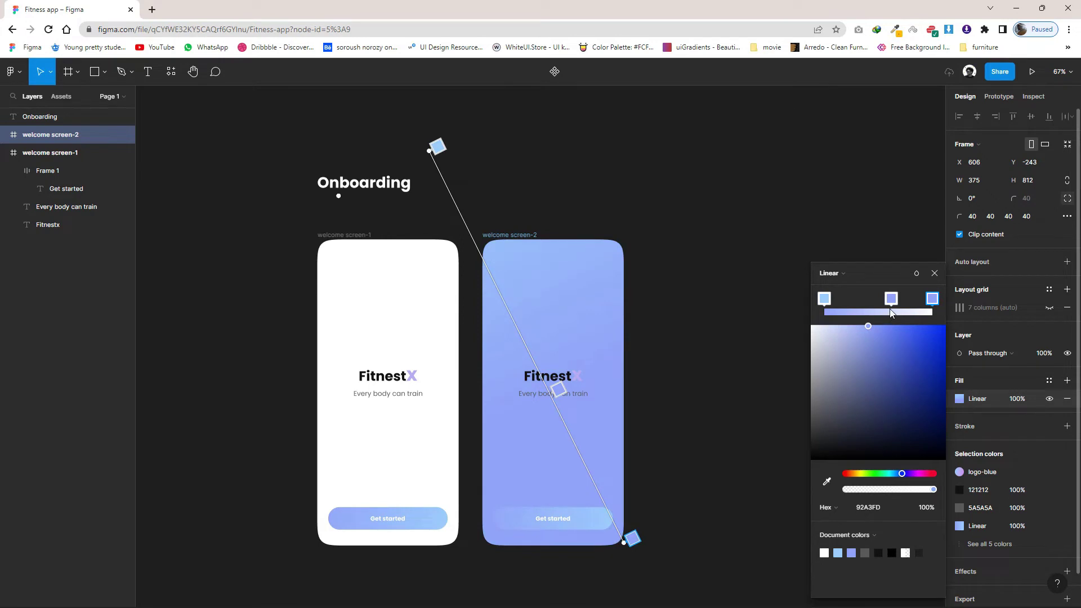
pyautogui.moveTo(892, 300); pyautogui.dragTo(936, 304)
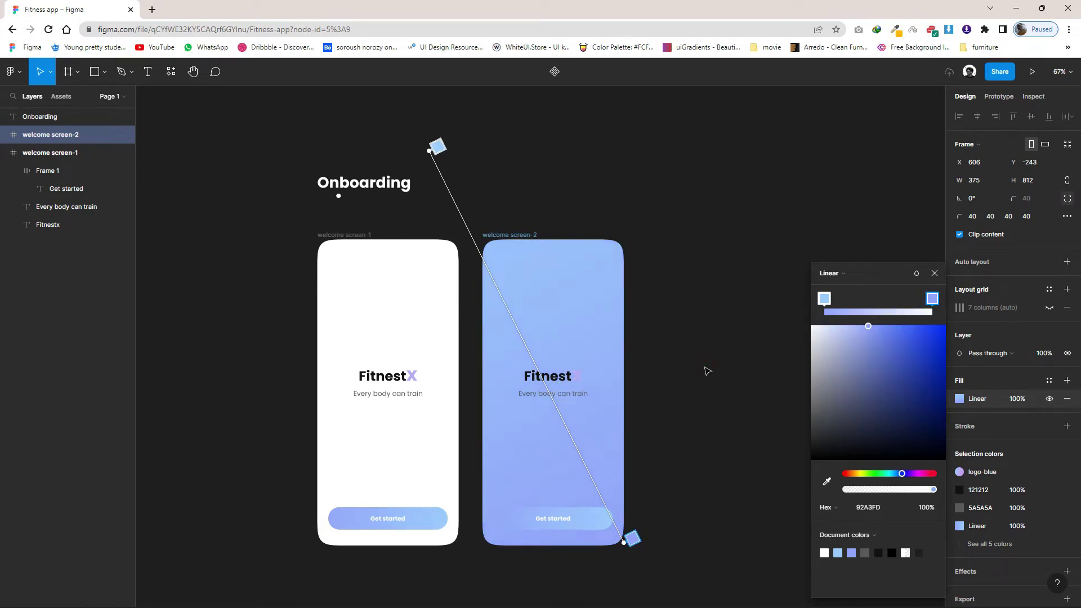
pyautogui.press('i')
pyautogui.click(522, 257)
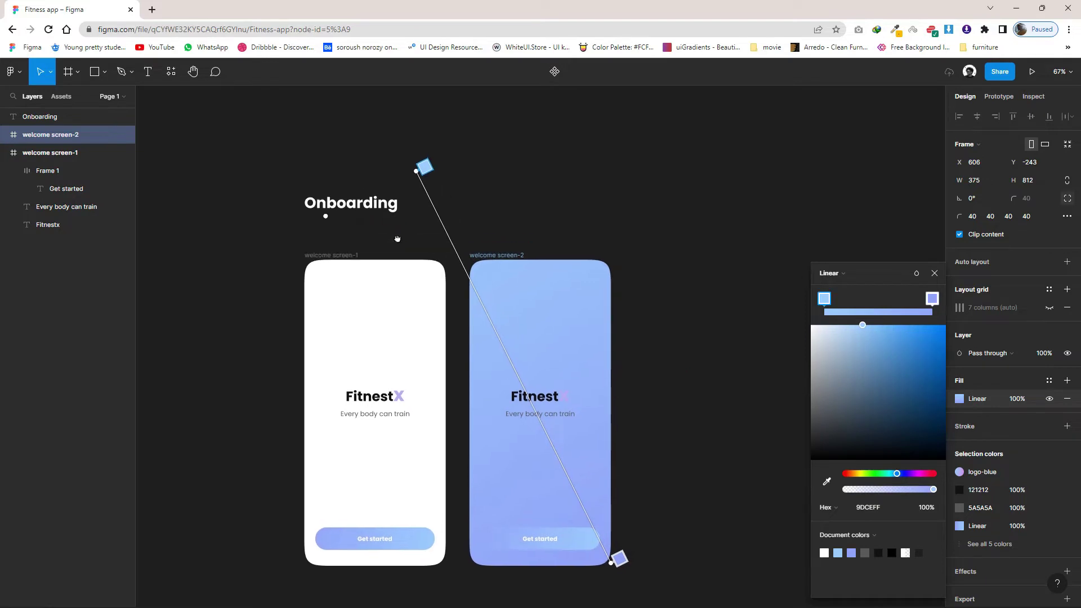
pyautogui.click(747, 355)
# Step: Lower the Onboarding title slightly and make welcome screen-2's Get started button solid white
pyautogui.scroll(-1, 451, 212)
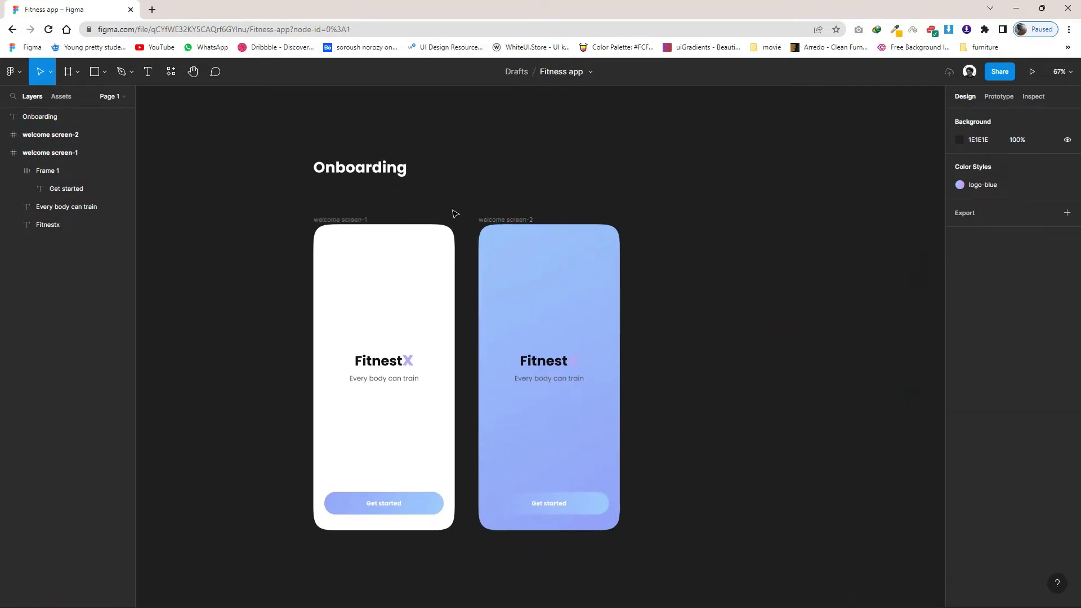
pyautogui.moveTo(381, 183); pyautogui.dragTo(381, 202)
pyautogui.click(594, 507)
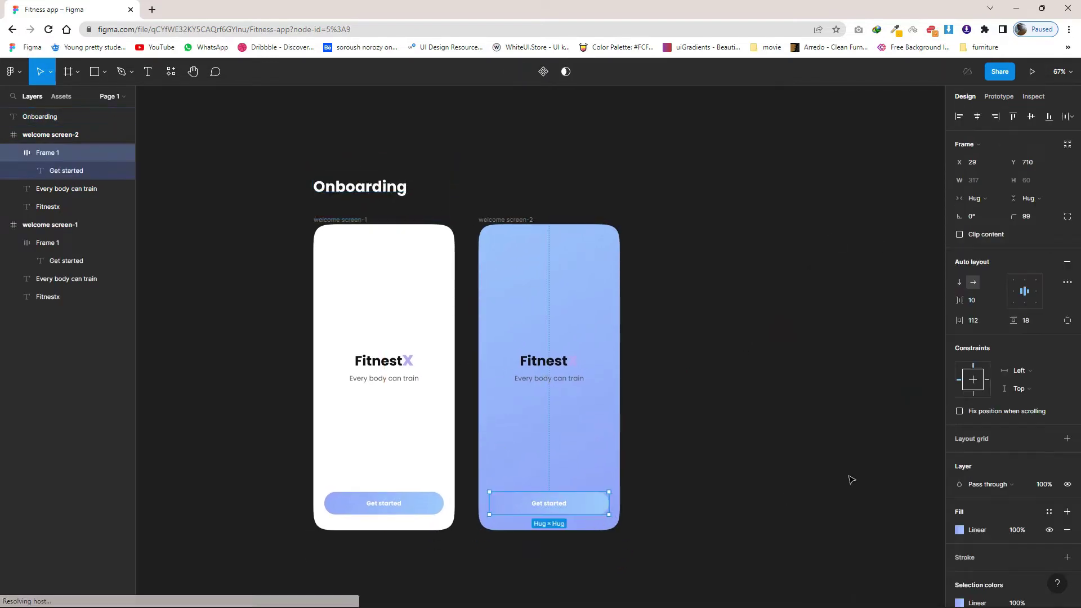
pyautogui.click(958, 530)
pyautogui.click(845, 273)
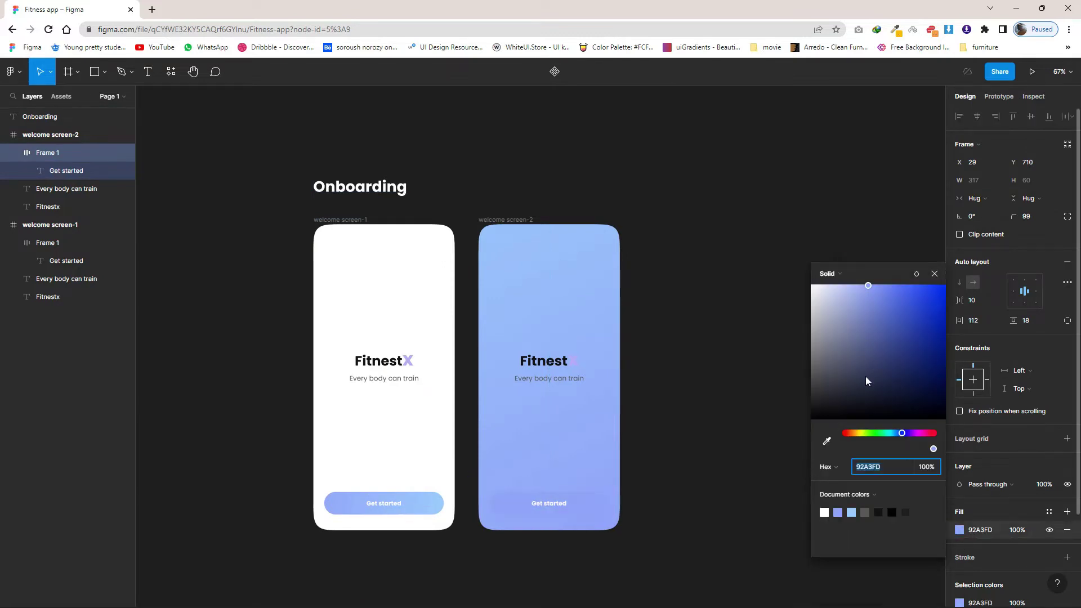
pyautogui.moveTo(866, 376); pyautogui.dragTo(768, 285)
pyautogui.scroll(3, 596, 515)
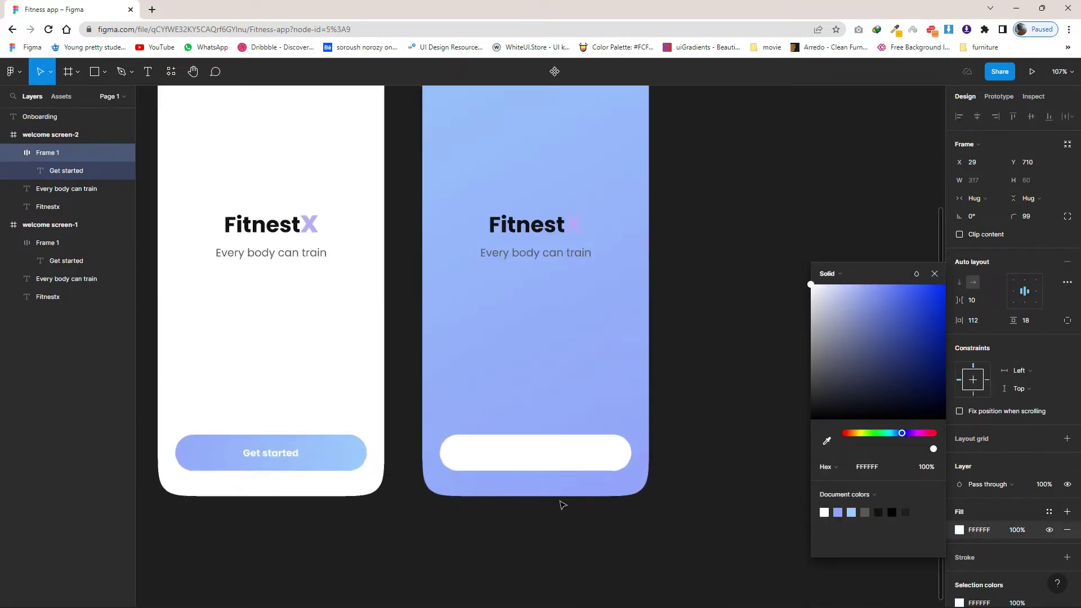
# Step: Turn the Get started button label blue (529AE2)
pyautogui.click(532, 452)
pyautogui.click(960, 411)
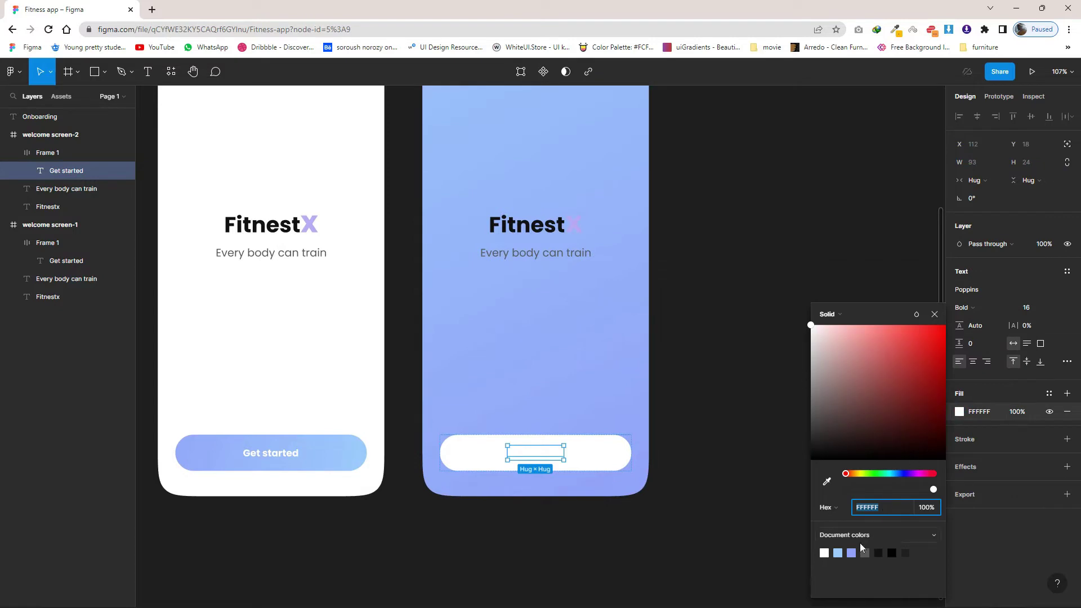
pyautogui.click(837, 553)
pyautogui.moveTo(866, 326); pyautogui.dragTo(898, 340)
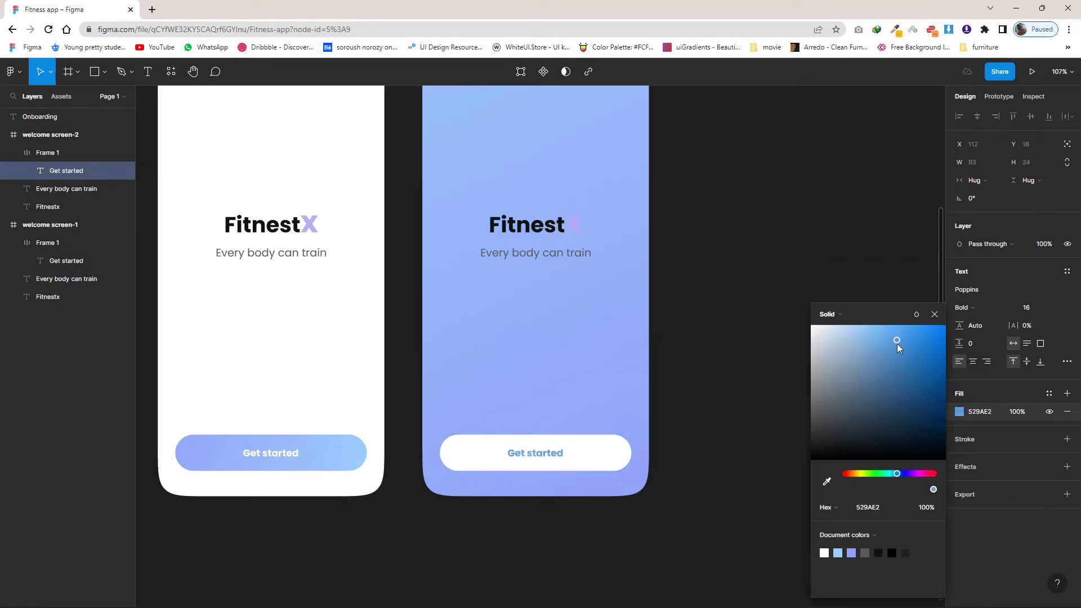
pyautogui.click(777, 357)
pyautogui.scroll(-2, 775, 448)
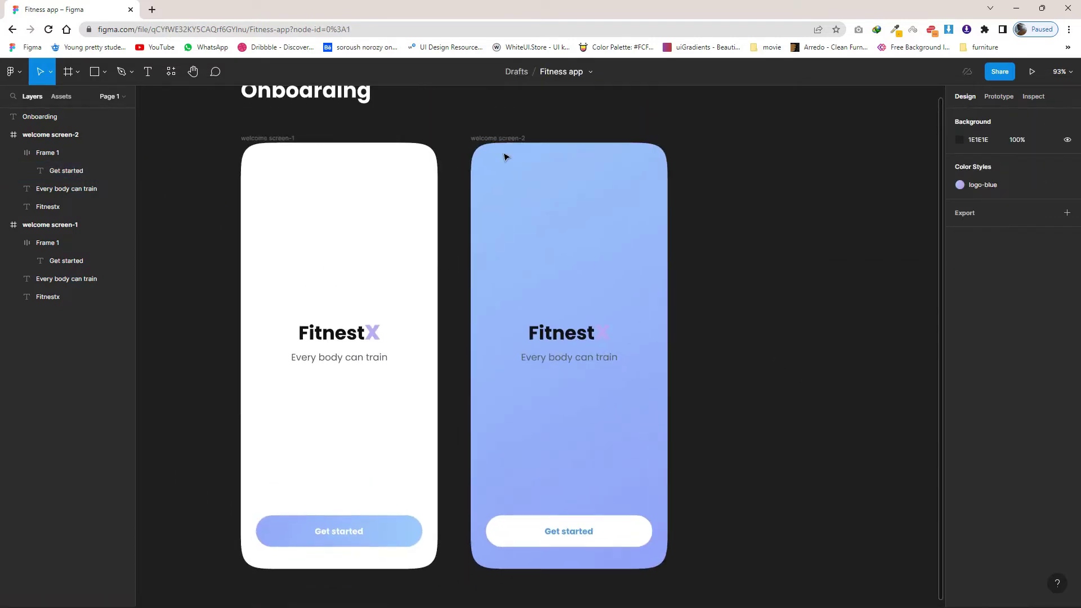
# Step: Save welcome screen-2's background gradient as a colour style named 'blue-liner'
pyautogui.click(503, 138)
pyautogui.click(1067, 381)
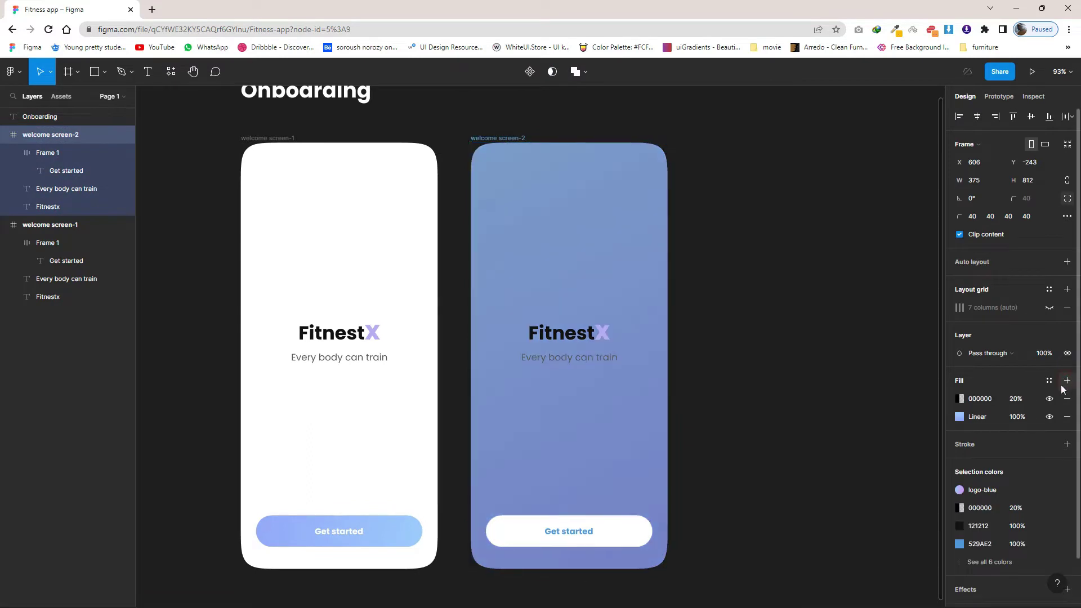
pyautogui.click(1048, 380)
pyautogui.click(1062, 401)
pyautogui.write('b')
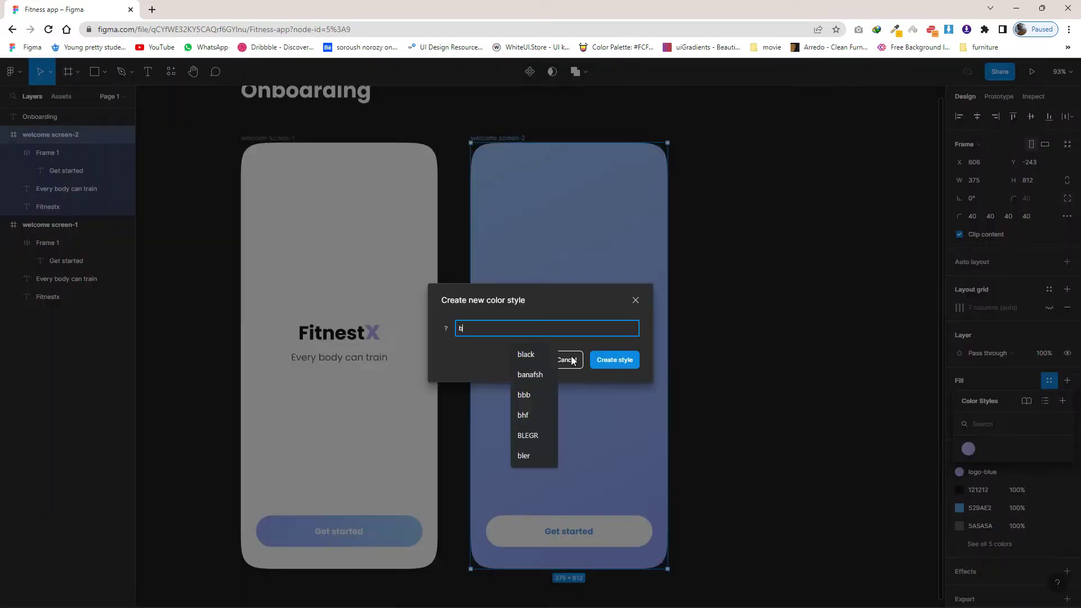
pyautogui.write('lue-line')
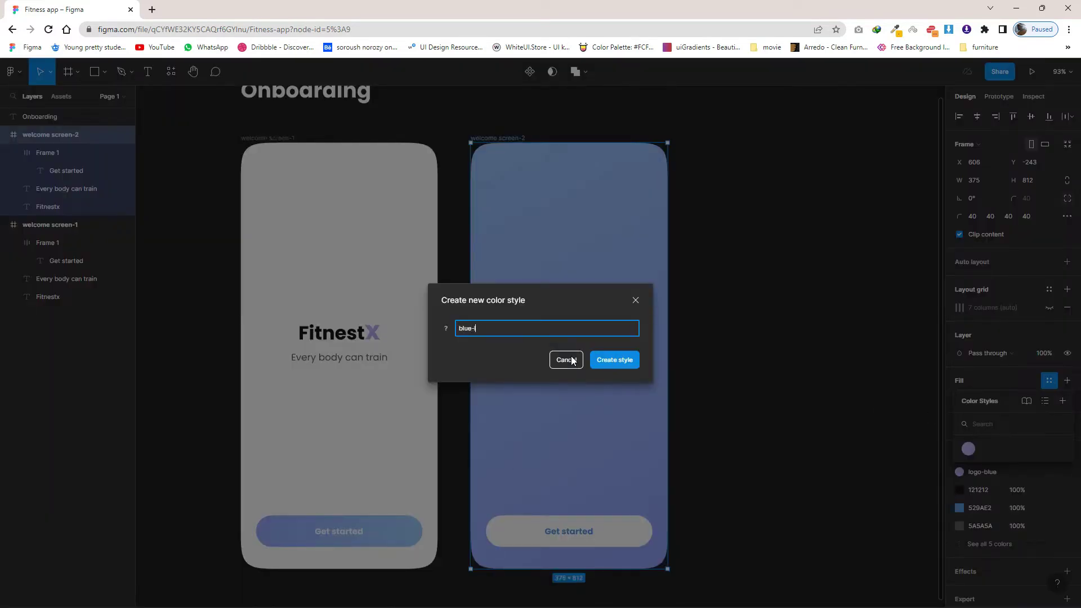
pyautogui.write('r')
pyautogui.click(627, 359)
pyautogui.click(711, 411)
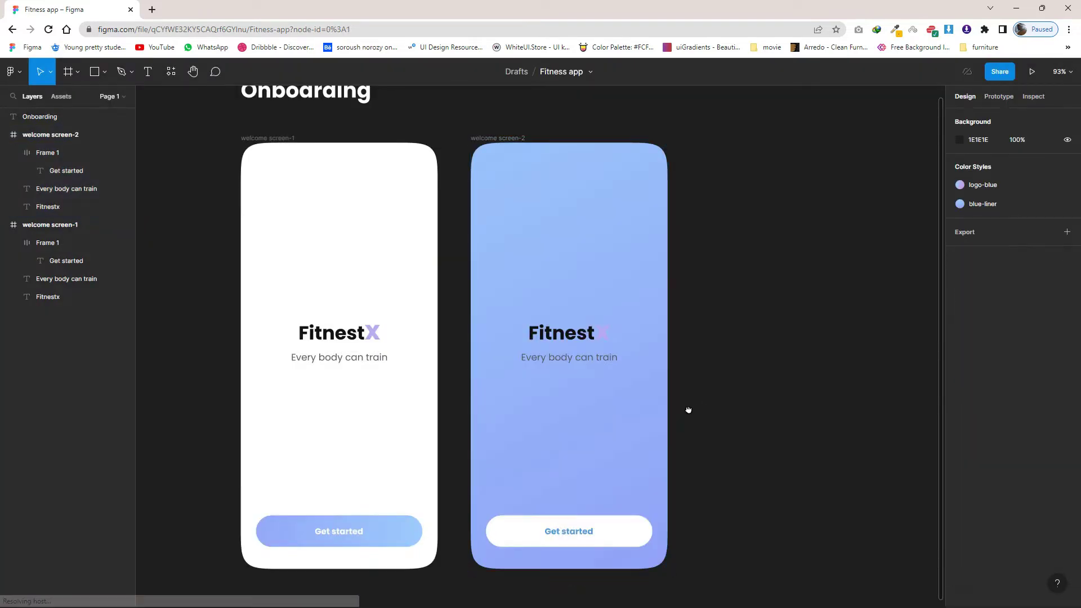
pyautogui.hscroll(1, 619, 371)
# Step: Make the X of welcome screen-2's FitnestX title white
pyautogui.click(557, 336)
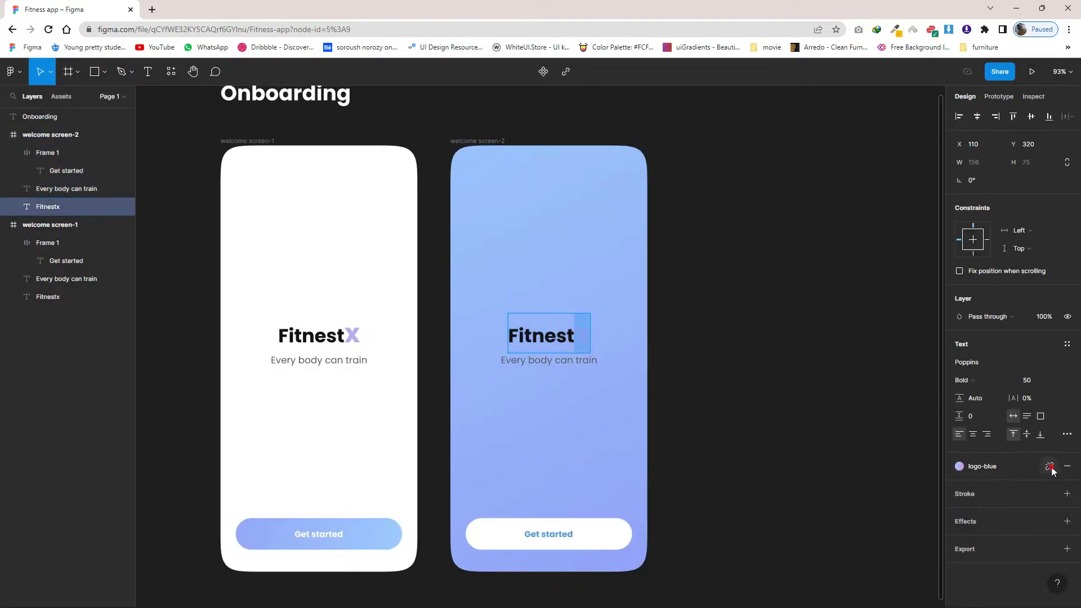
pyautogui.click(960, 484)
pyautogui.moveTo(861, 336); pyautogui.dragTo(763, 276)
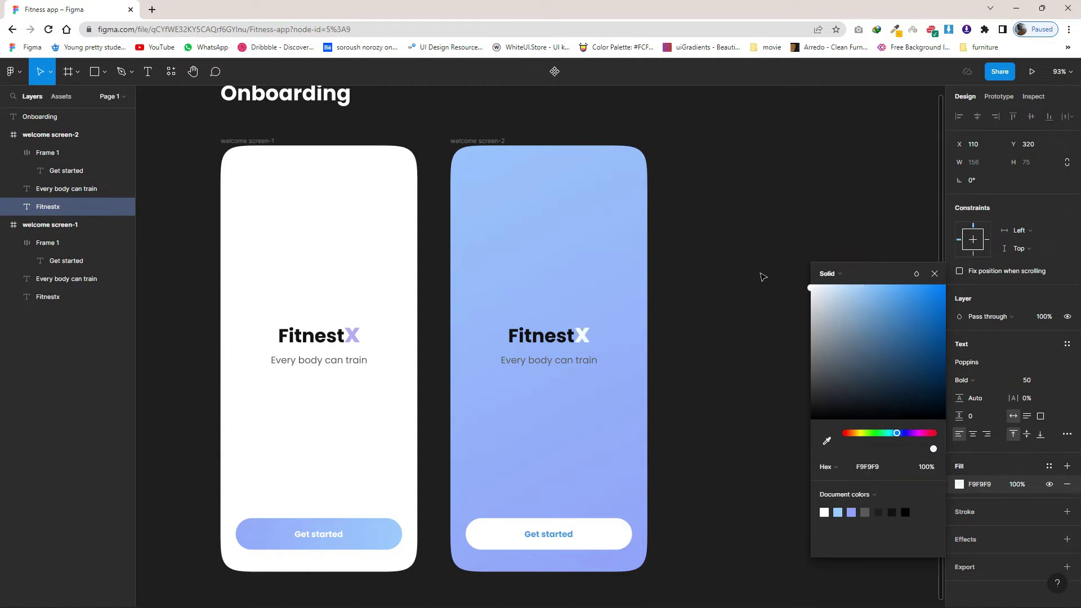
pyautogui.click(596, 362)
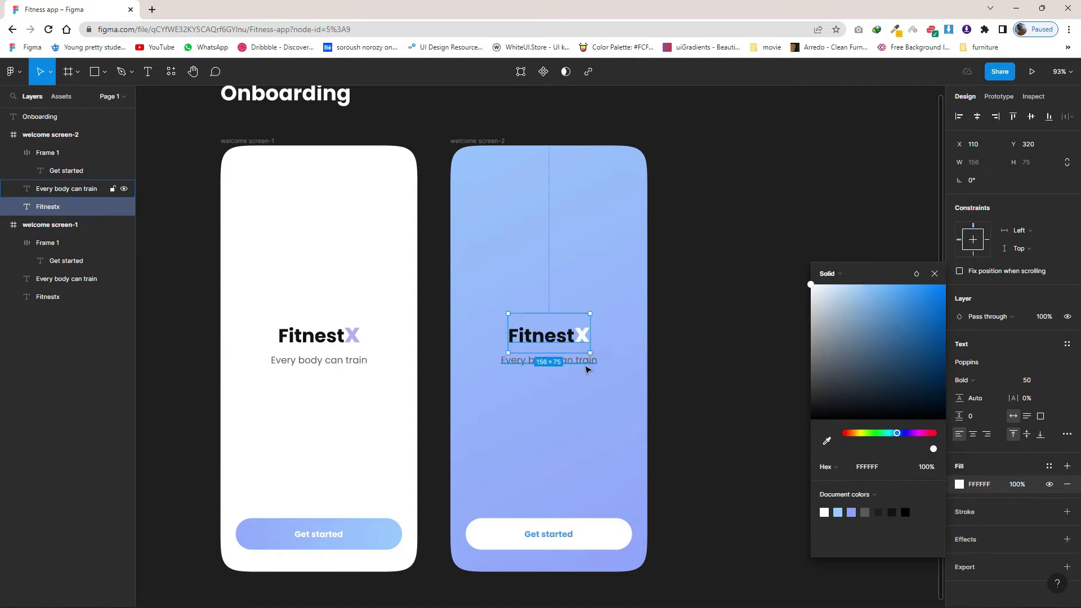
# Step: Lighten the grey of the 'Every body can train' subtitle
pyautogui.click(633, 405)
pyautogui.click(596, 361)
pyautogui.click(959, 484)
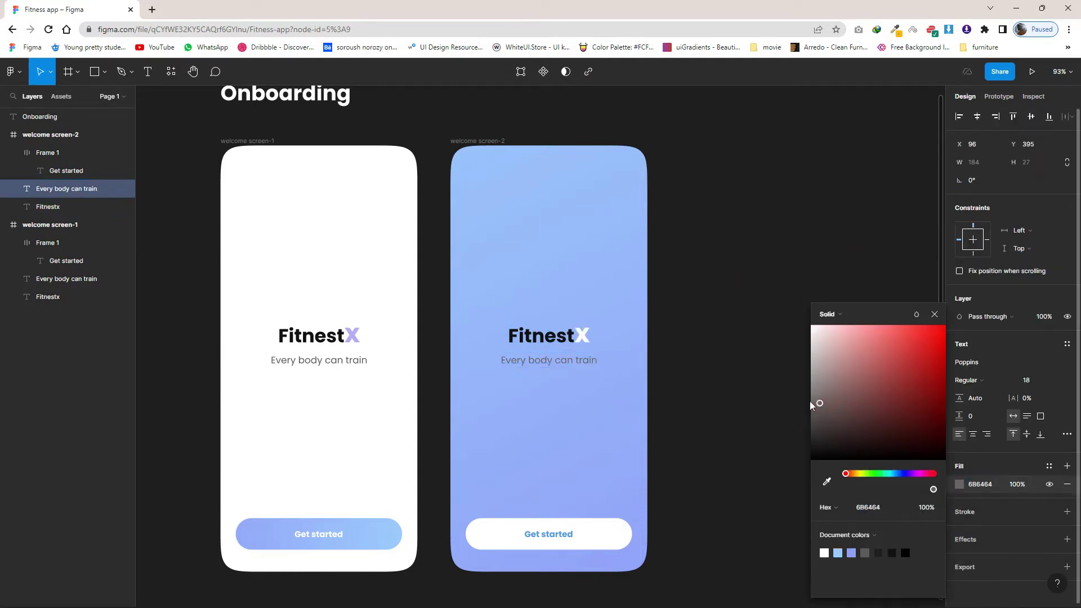
pyautogui.moveTo(816, 403); pyautogui.dragTo(810, 400)
pyautogui.click(754, 421)
pyautogui.scroll(-3, 755, 421)
pyautogui.scroll(-2, 621, 272)
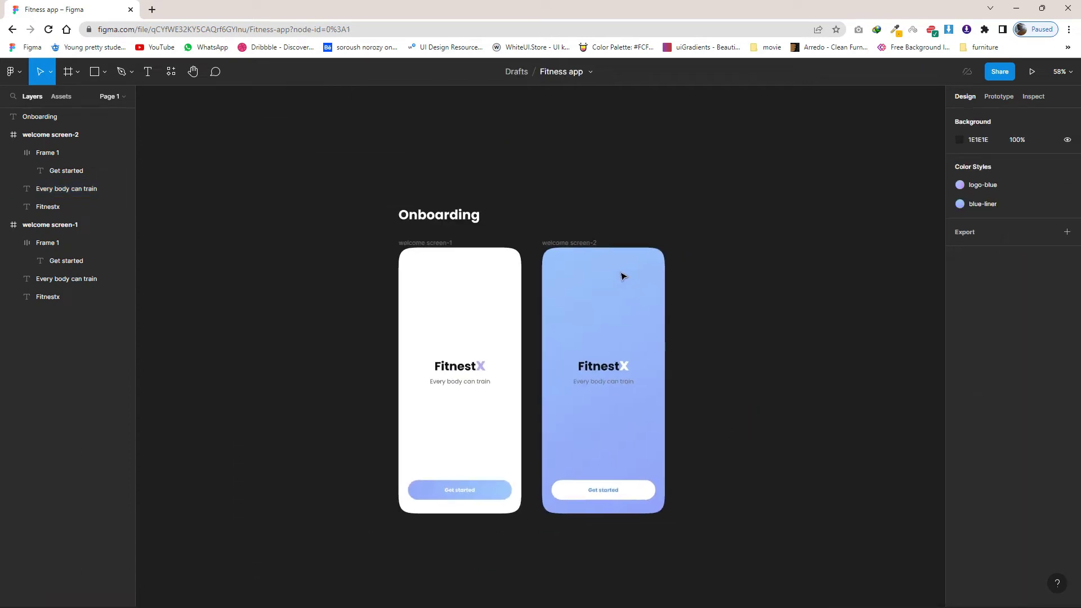
pyautogui.click(579, 248)
pyautogui.scroll(2, 619, 270)
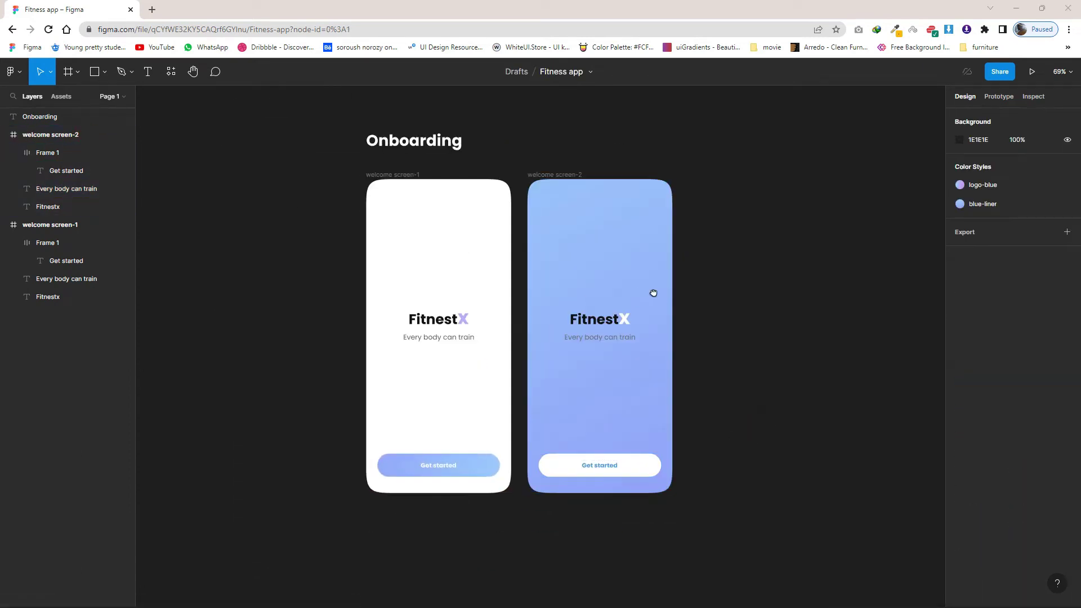
# Step: Duplicate welcome screen-2 to the right and name the copy Onboarding-1
pyautogui.moveTo(526, 186)
pyautogui.mouseDown()
pyautogui.moveTo(708, 186)
pyautogui.moveTo(695, 188)
pyautogui.mouseUp()
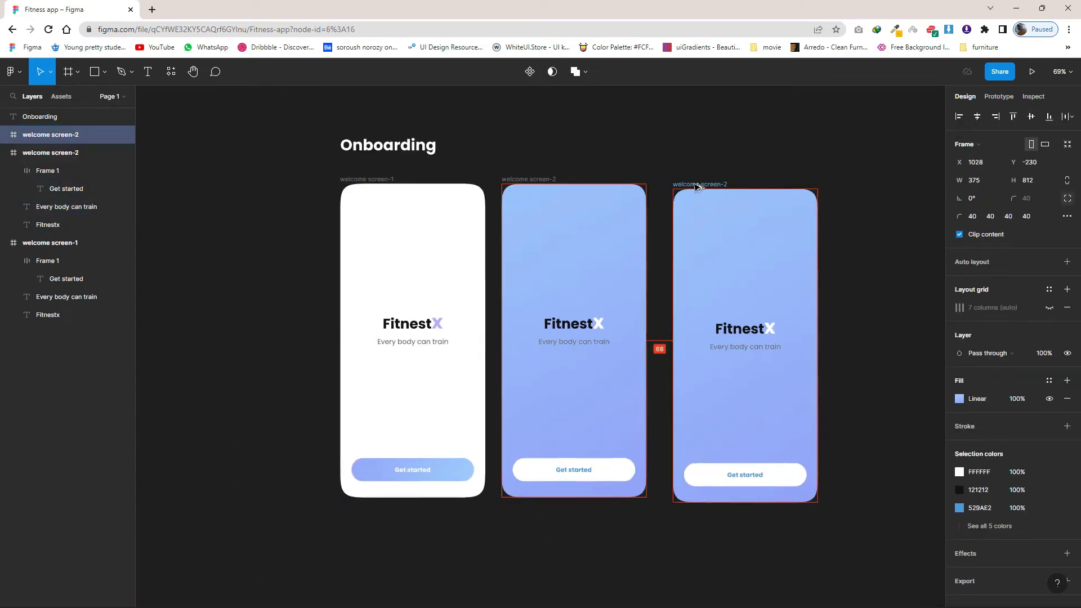
pyautogui.hscroll(3, 724, 234)
pyautogui.click(562, 216)
pyautogui.doubleClick(562, 217)
pyautogui.write('Onboarding-1')
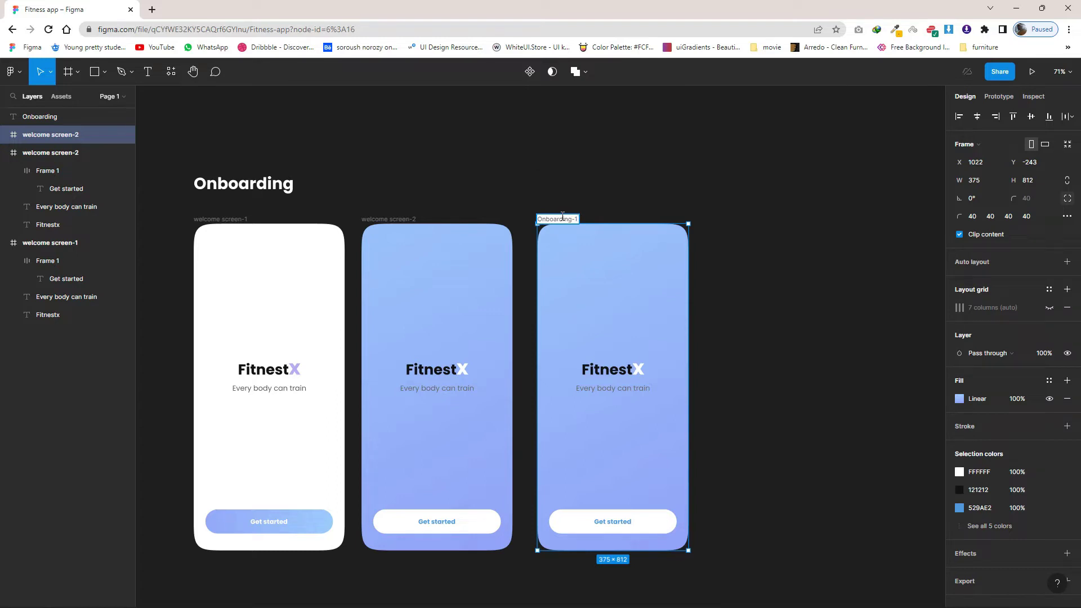
pyautogui.click(705, 529)
# Step: Delete the Get started button, subtitle and FitnestX title from Onboarding-1
pyautogui.click(600, 510)
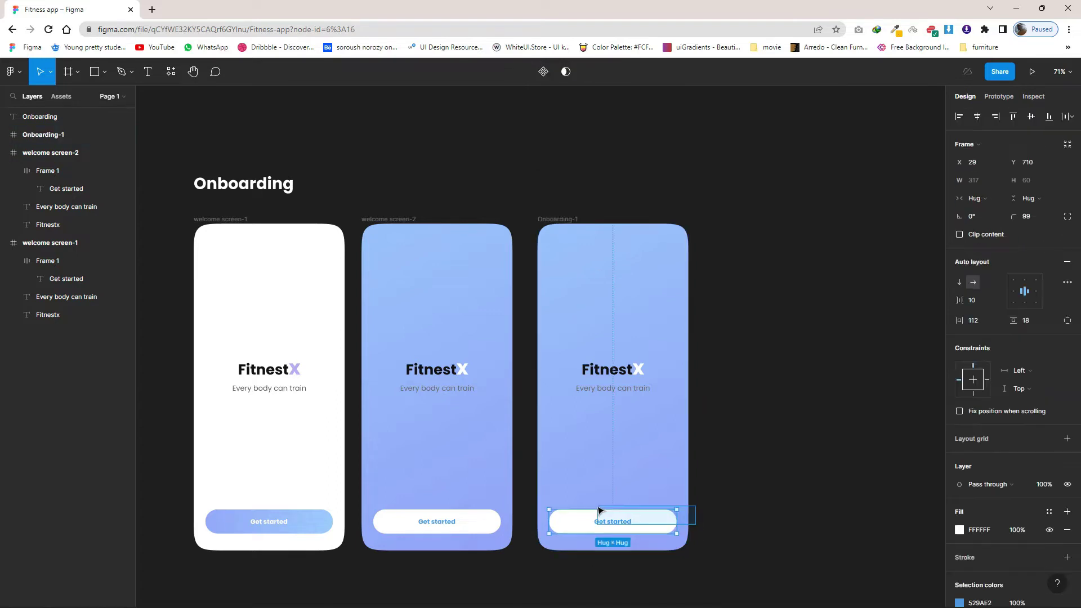
pyautogui.press('Delete')
pyautogui.click(612, 389)
pyautogui.press('Delete')
pyautogui.click(614, 369)
pyautogui.press('Delete')
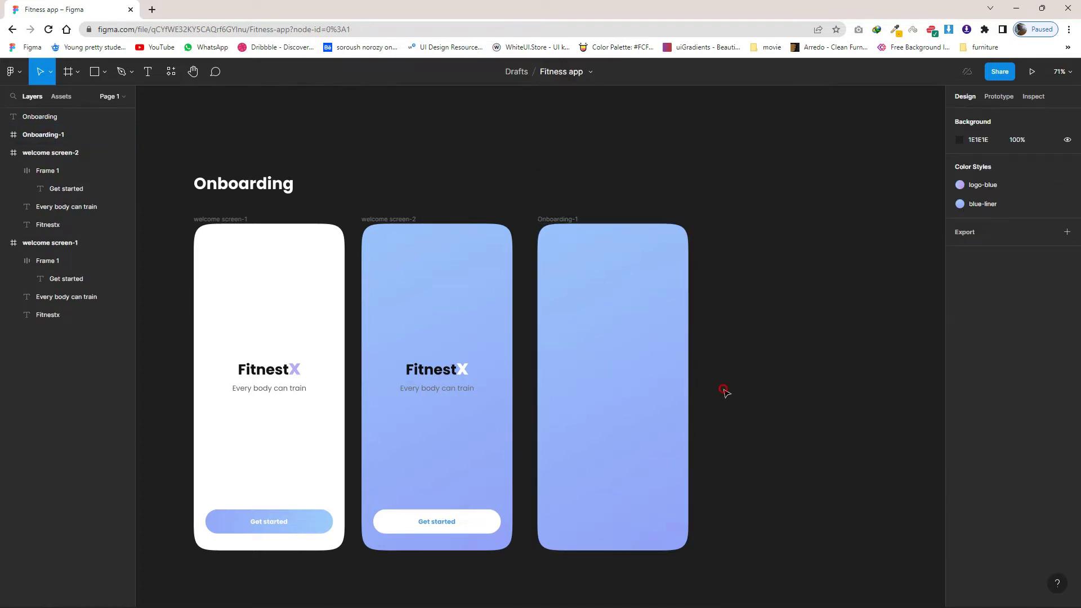
# Step: Change Onboarding-1's gradient fill to a solid white fill
pyautogui.click(669, 337)
pyautogui.hscroll(1, 786, 429)
pyautogui.click(959, 398)
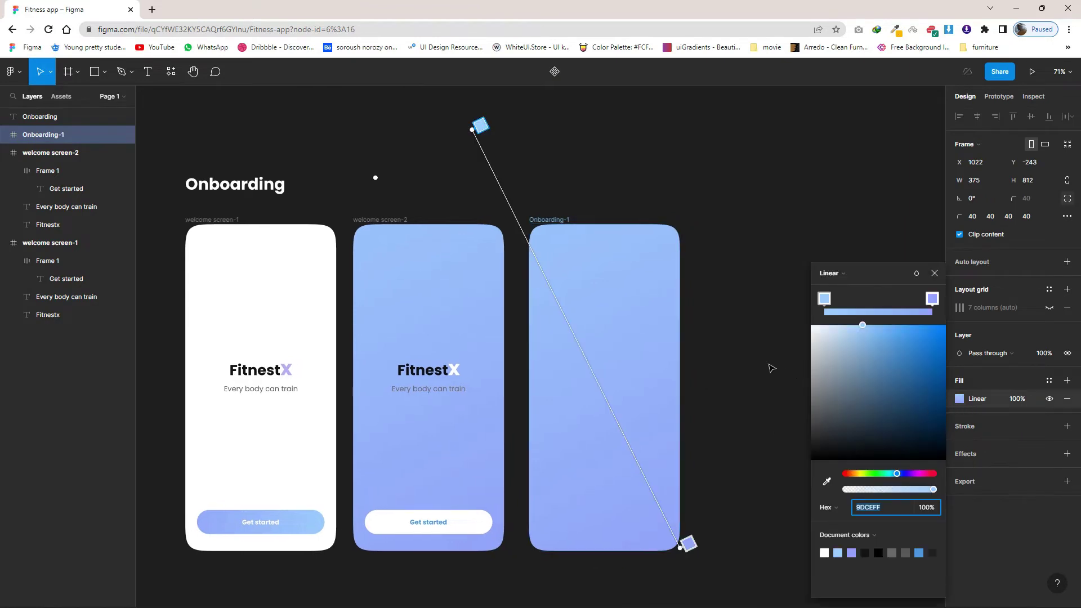
pyautogui.click(829, 276)
pyautogui.click(826, 440)
pyautogui.click(288, 313)
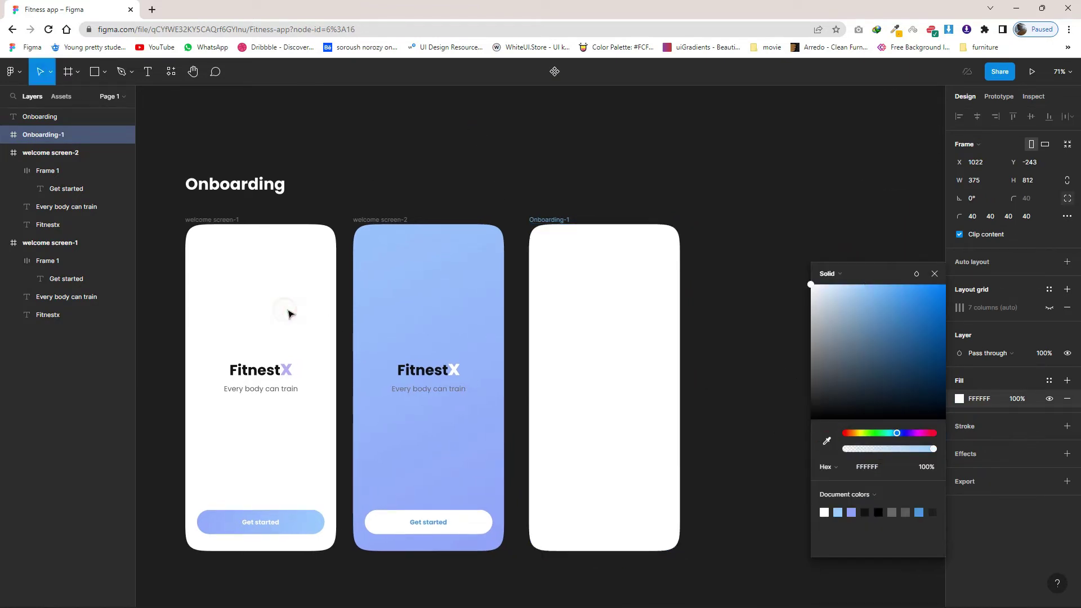
# Step: Tint welcome screen-1's background slightly off-white
pyautogui.click(260, 222)
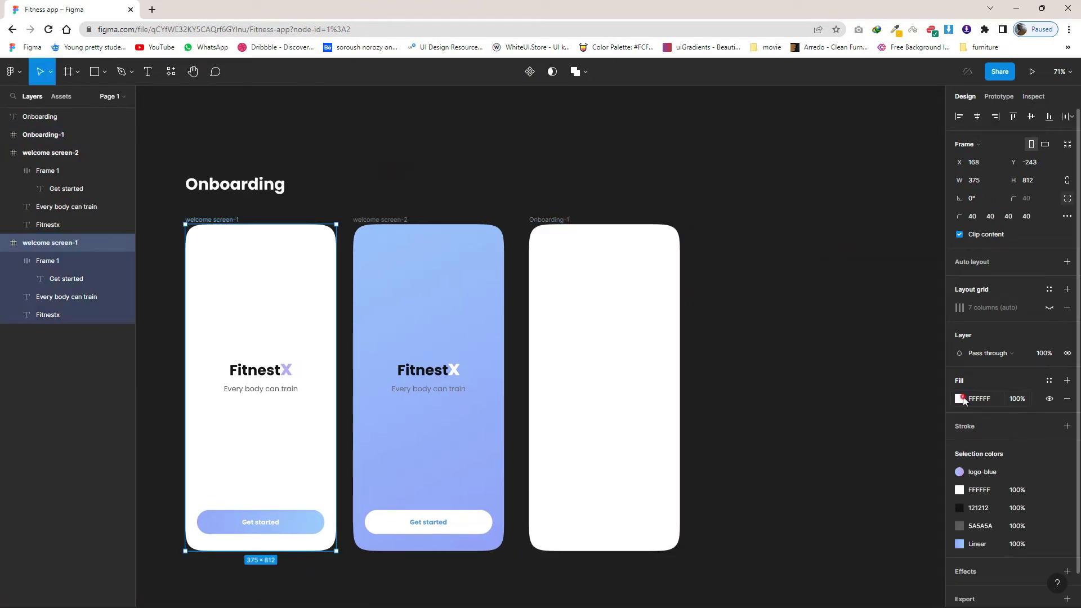
pyautogui.click(959, 398)
pyautogui.moveTo(812, 326); pyautogui.dragTo(809, 331)
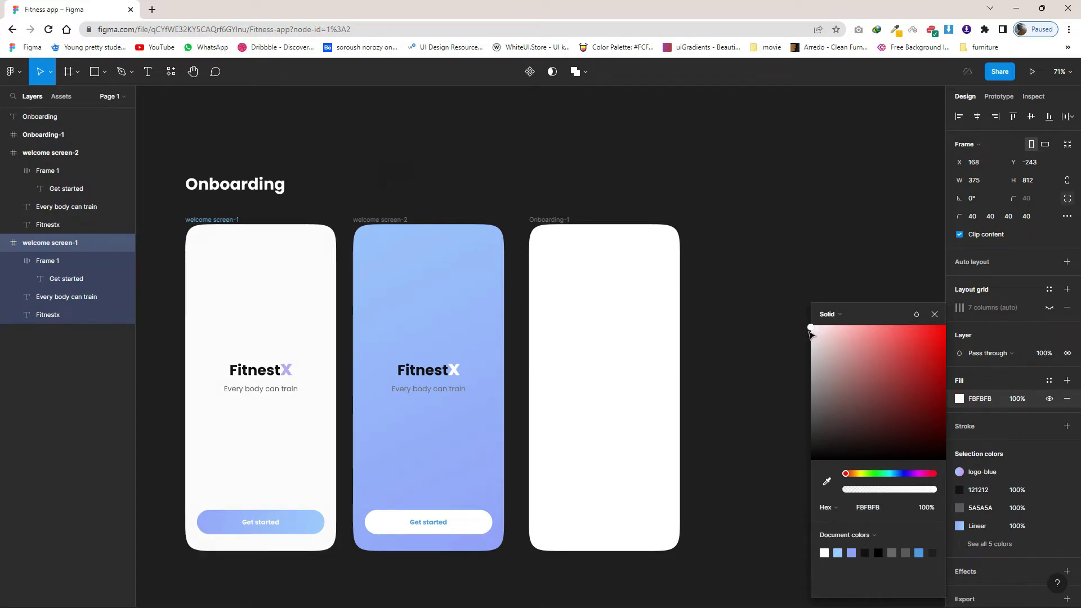
pyautogui.press('Escape')
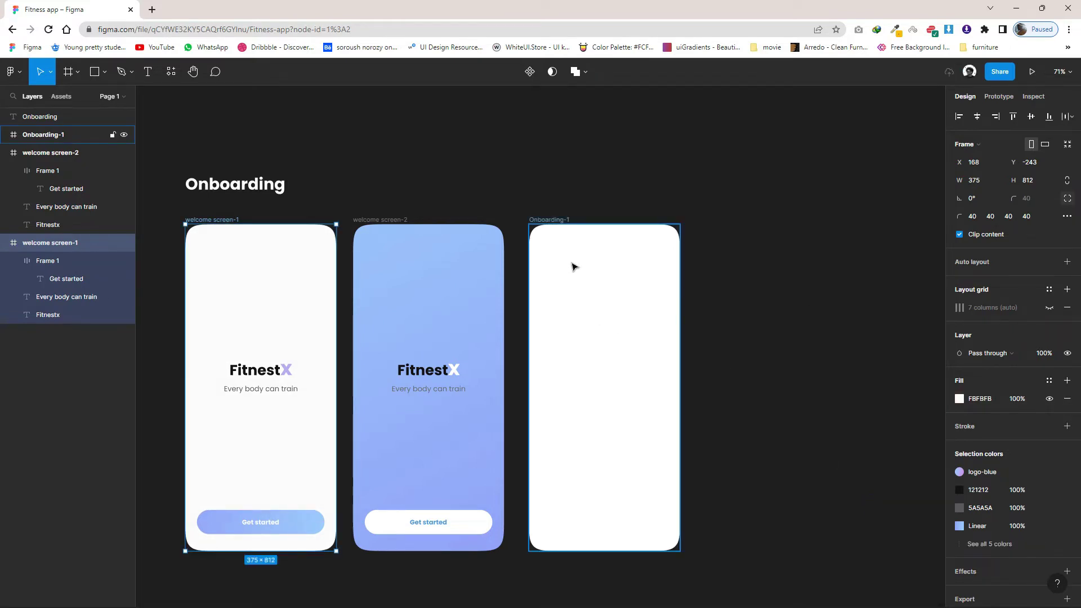
# Step: Give Onboarding-1 the same off-white fill as welcome screen-1
pyautogui.click(580, 269)
pyautogui.click(959, 398)
pyautogui.click(826, 482)
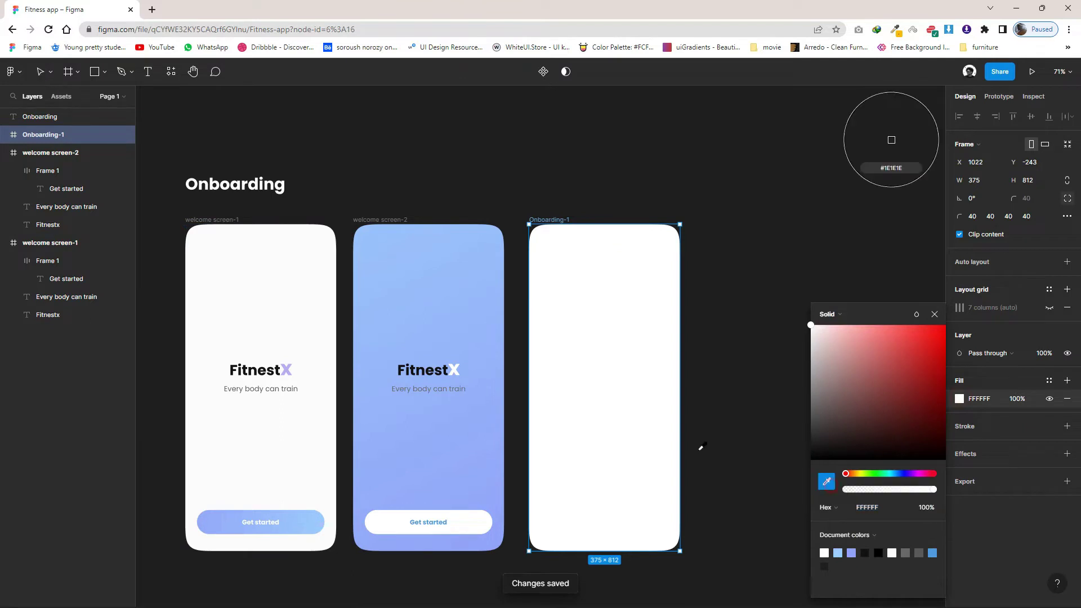
pyautogui.press('Escape')
pyautogui.press('Escape')
pyautogui.hscroll(3, 627, 405)
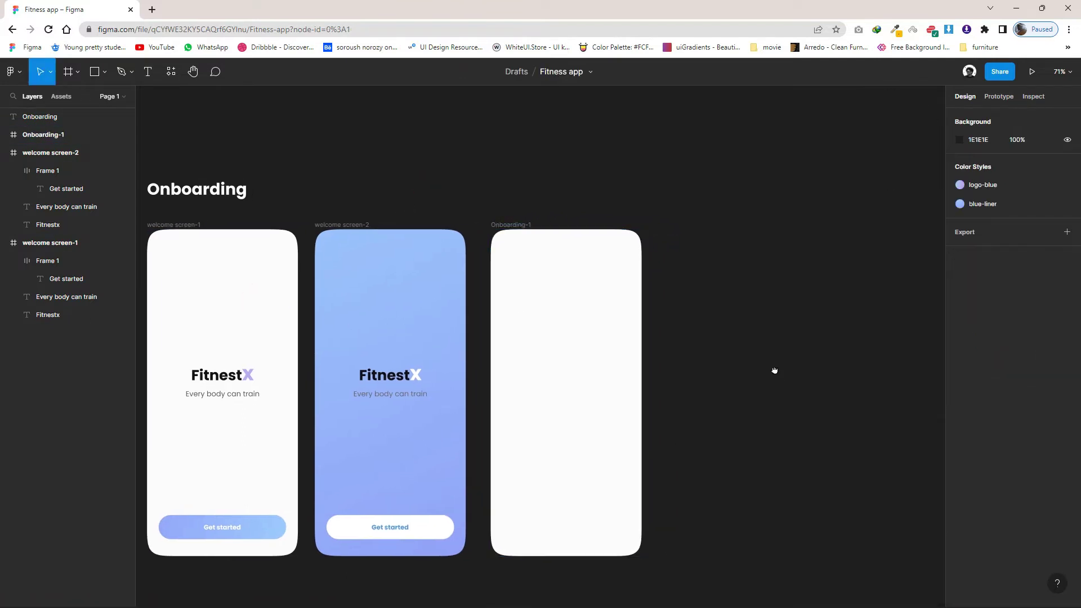
# Step: Search the web for Get Waves and open the getwaves.io generator
pyautogui.click(152, 9)
pyautogui.write('get')
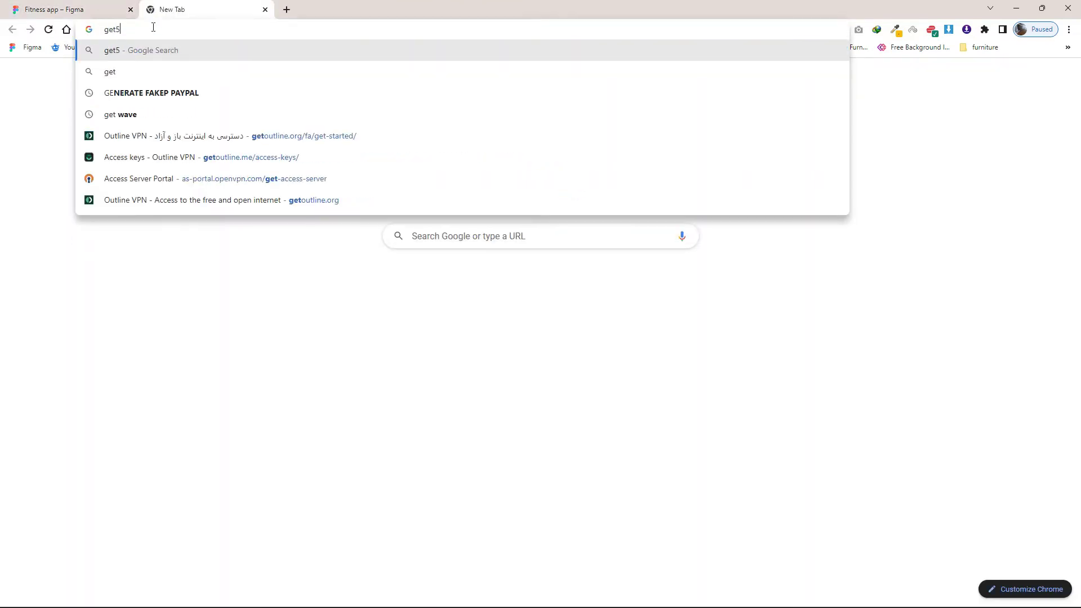
pyautogui.write('wa')
pyautogui.click(145, 49)
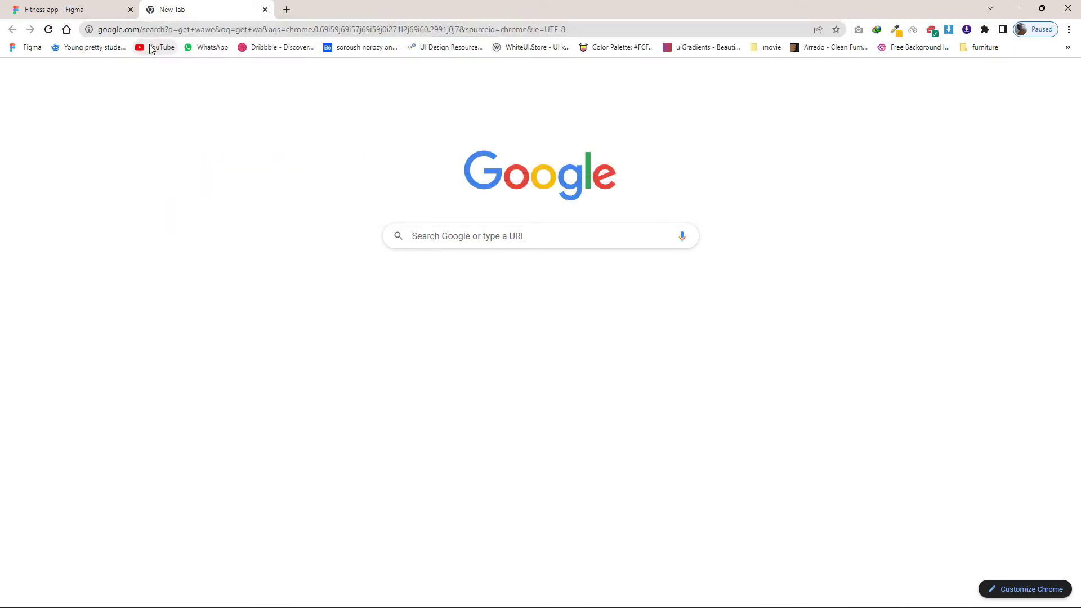
pyautogui.click(85, 8)
pyautogui.click(210, 7)
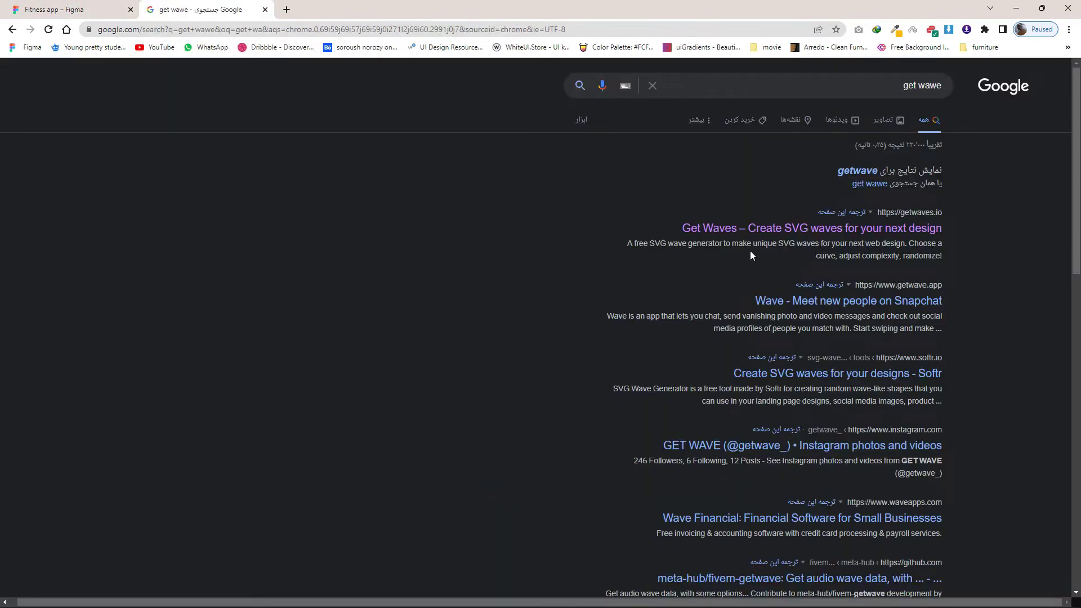
pyautogui.click(754, 231)
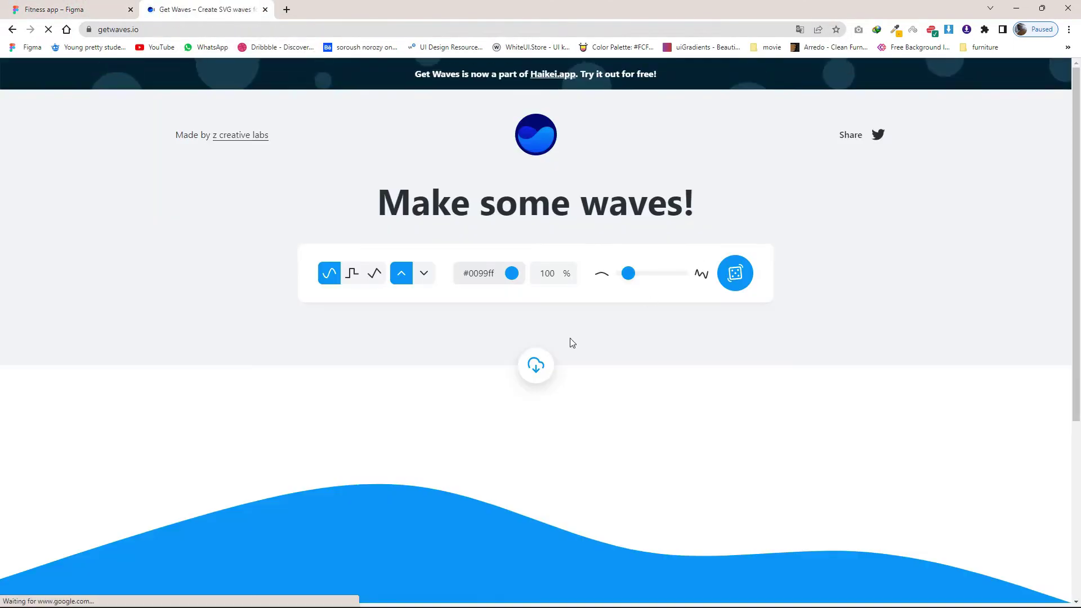
# Step: Download the wave as wave.svg to the Desktop and return to Figma
pyautogui.moveTo(140, 30); pyautogui.dragTo(108, 31)
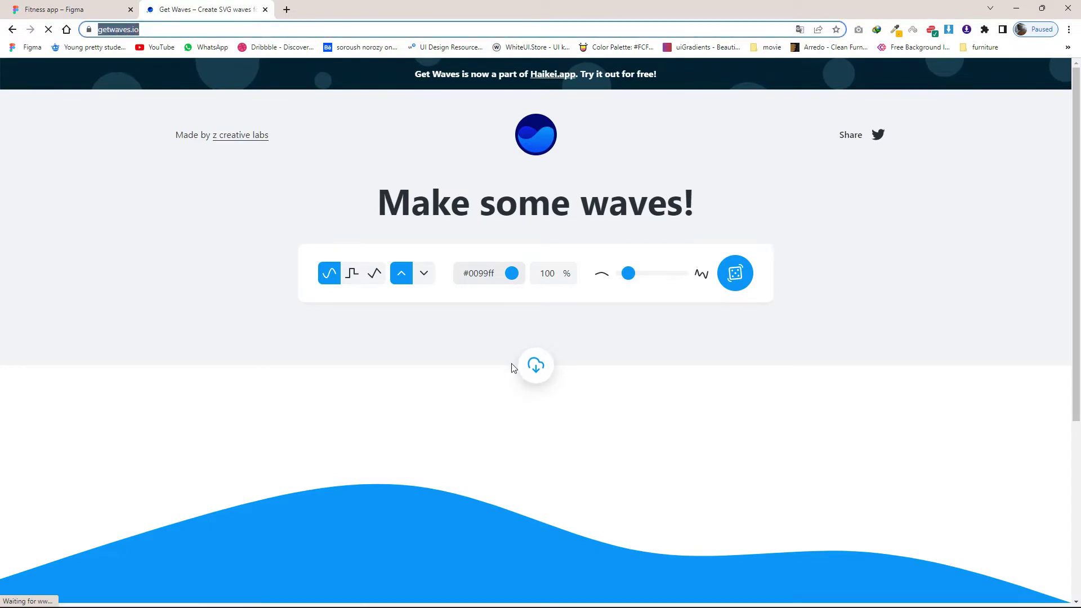
pyautogui.click(532, 365)
pyautogui.click(506, 401)
pyautogui.click(49, 100)
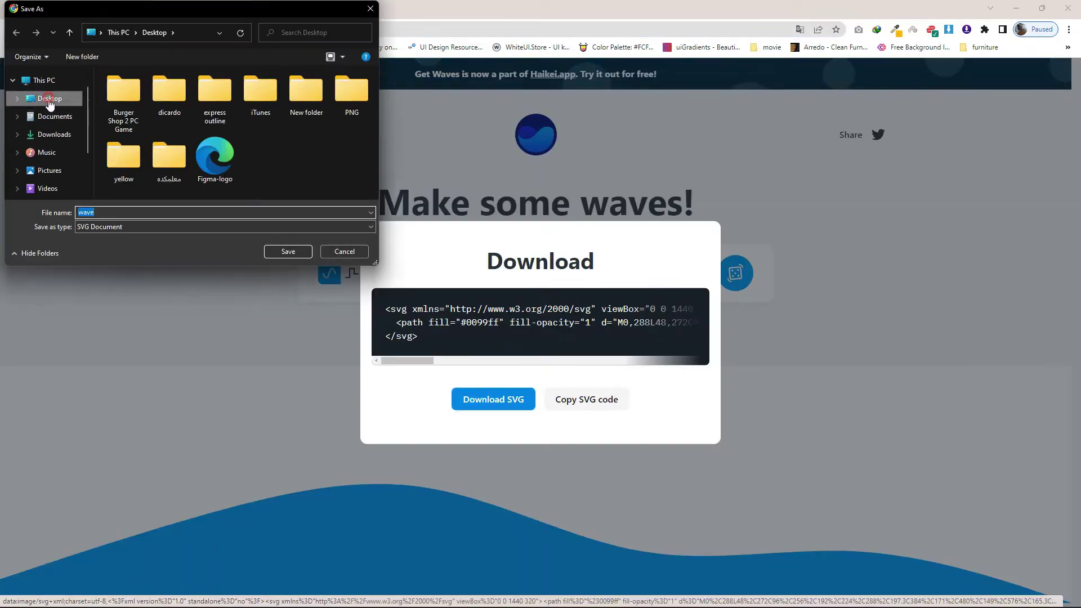
pyautogui.click(293, 252)
pyautogui.click(79, 9)
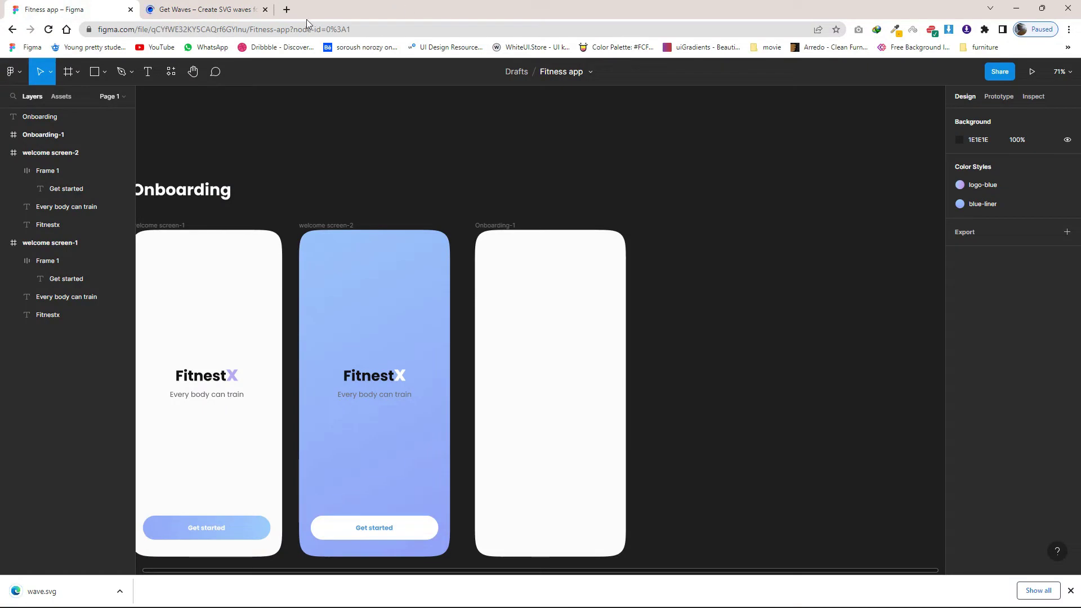
# Step: Import wave.svg from the Desktop onto the Figma canvas
pyautogui.click(266, 9)
pyautogui.moveTo(265, 9); pyautogui.dragTo(228, 43)
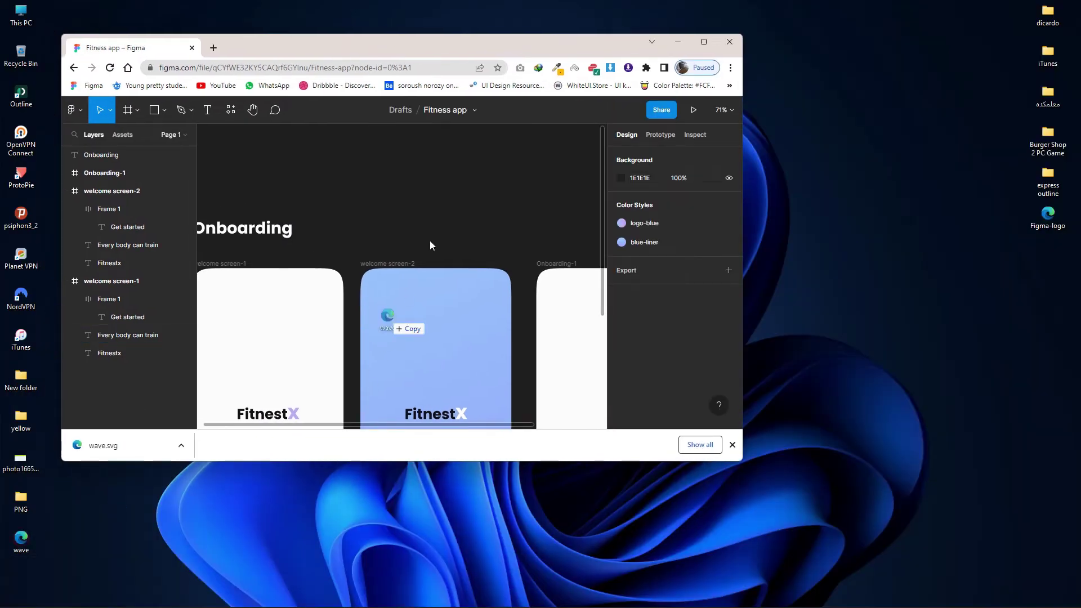
pyautogui.moveTo(20, 538); pyautogui.dragTo(434, 216)
pyautogui.doubleClick(684, 51)
pyautogui.scroll(-3, 550, 176)
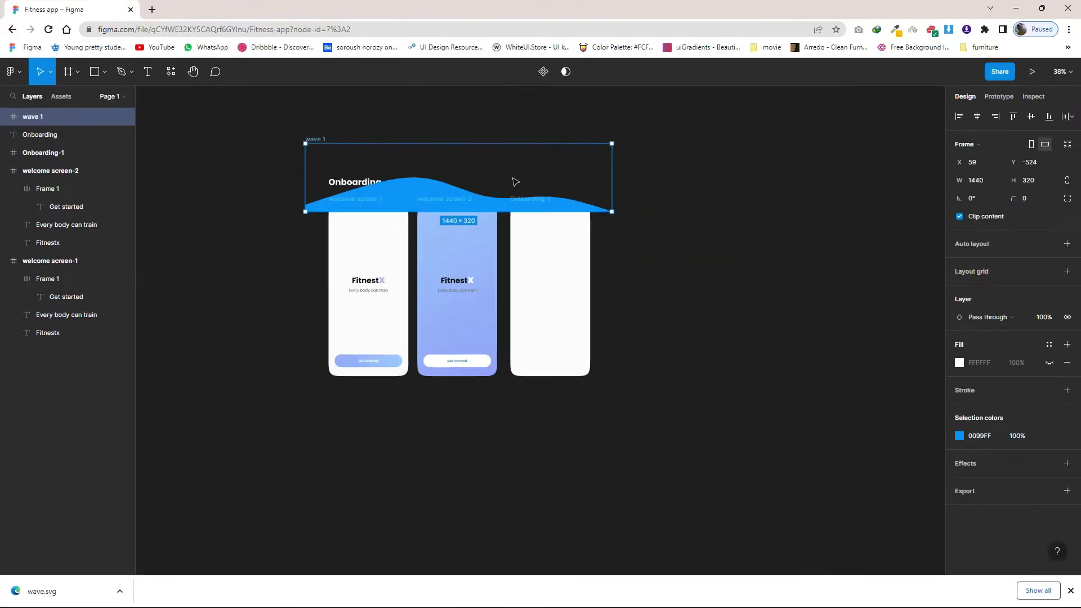
pyautogui.scroll(-2, 634, 123)
# Step: Duplicate the wave, flip it 180°, and place it atop Onboarding-1
pyautogui.moveTo(633, 122); pyautogui.dragTo(863, 279)
pyautogui.scroll(2, 887, 230)
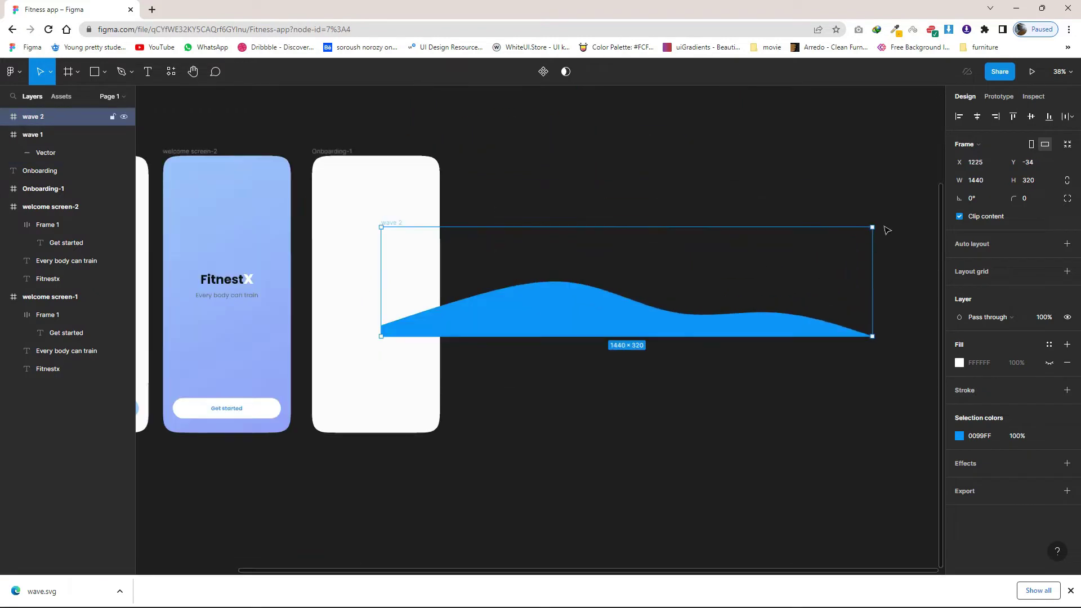
pyautogui.moveTo(877, 240); pyautogui.dragTo(471, 316)
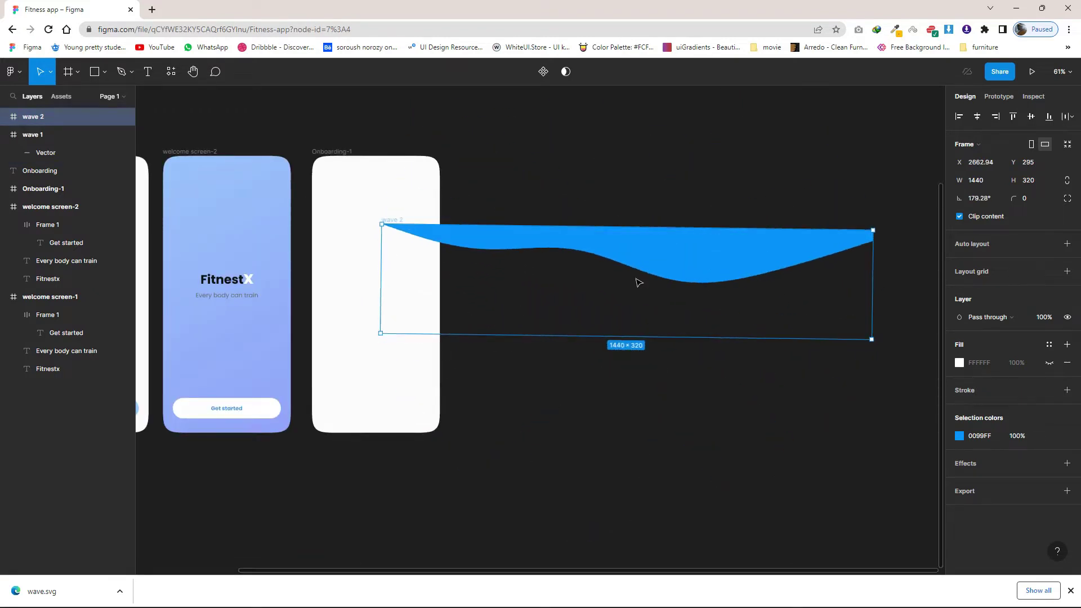
pyautogui.moveTo(636, 282)
pyautogui.mouseDown()
pyautogui.moveTo(346, 222)
pyautogui.moveTo(333, 189)
pyautogui.mouseUp()
pyautogui.moveTo(398, 217); pyautogui.dragTo(541, 253)
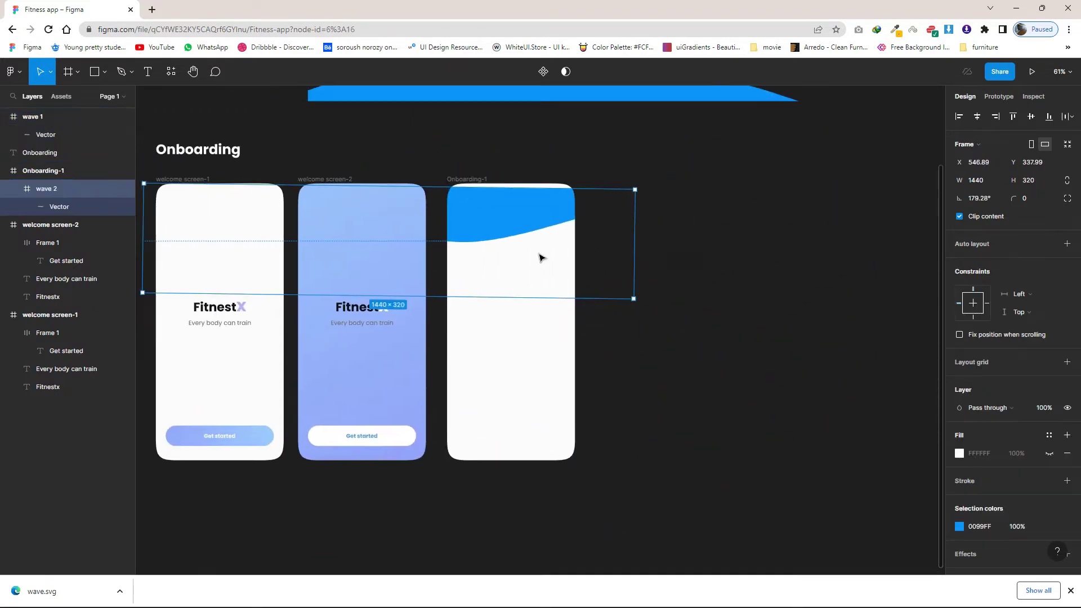
# Step: Remove the wave's wrapper frame and adjust the vector's height and position
pyautogui.rightClick(509, 213)
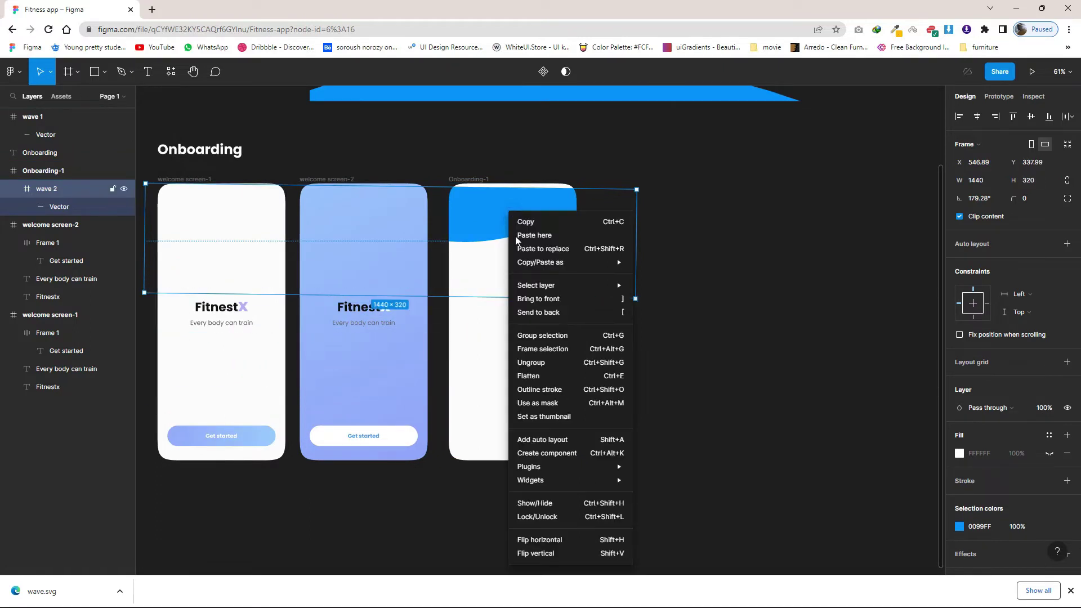
pyautogui.click(532, 365)
pyautogui.moveTo(519, 284); pyautogui.dragTo(524, 314)
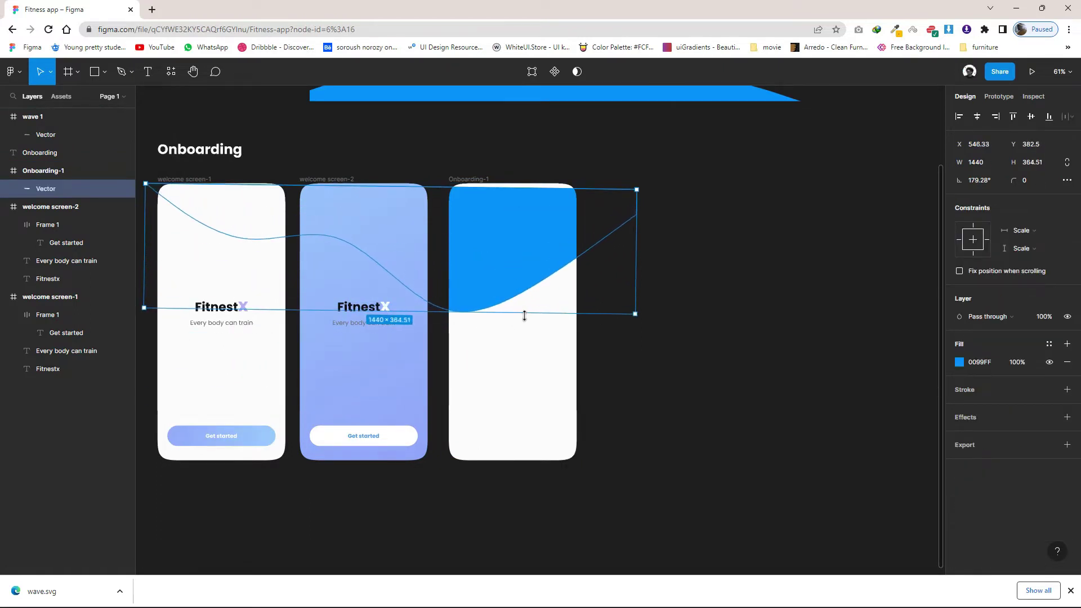
pyautogui.moveTo(521, 255)
pyautogui.mouseDown()
pyautogui.moveTo(555, 269)
pyautogui.moveTo(531, 268)
pyautogui.mouseUp()
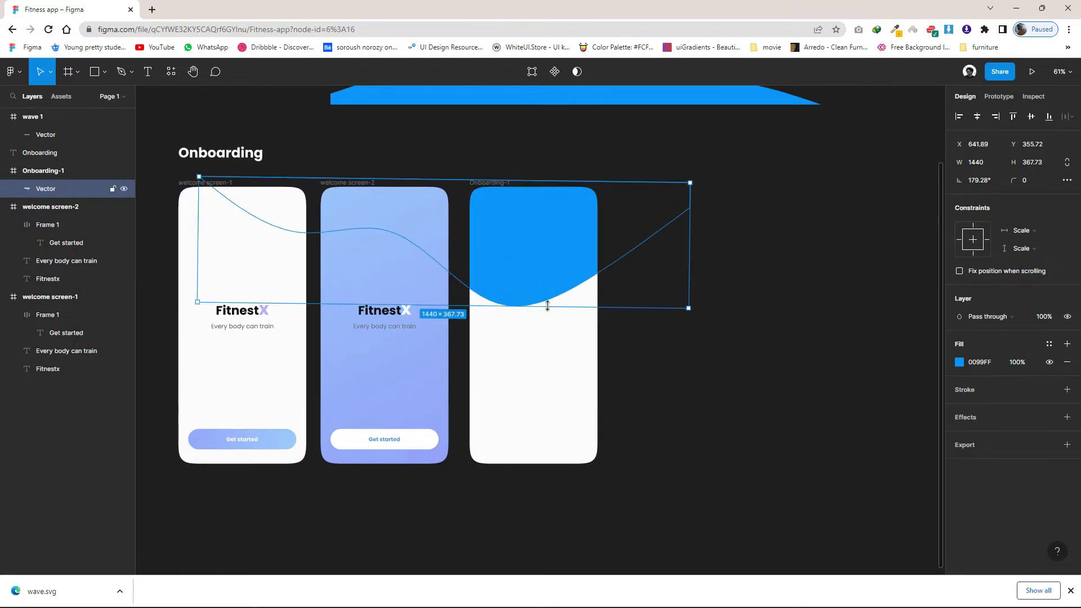
pyautogui.moveTo(547, 306); pyautogui.dragTo(540, 284)
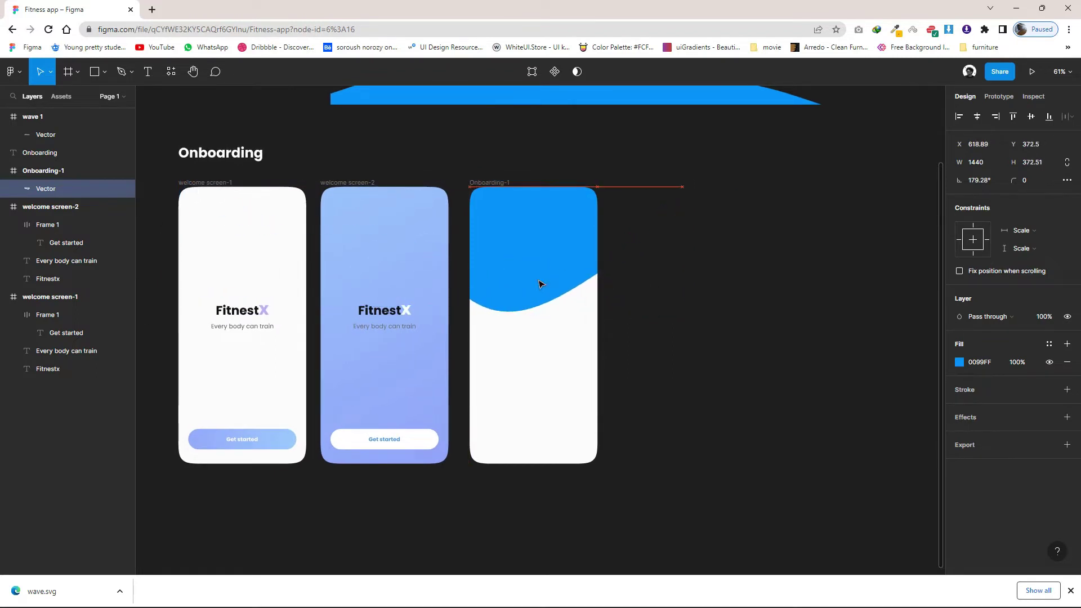
# Step: Fill the wave with the blue-liner colour style
pyautogui.click(1048, 346)
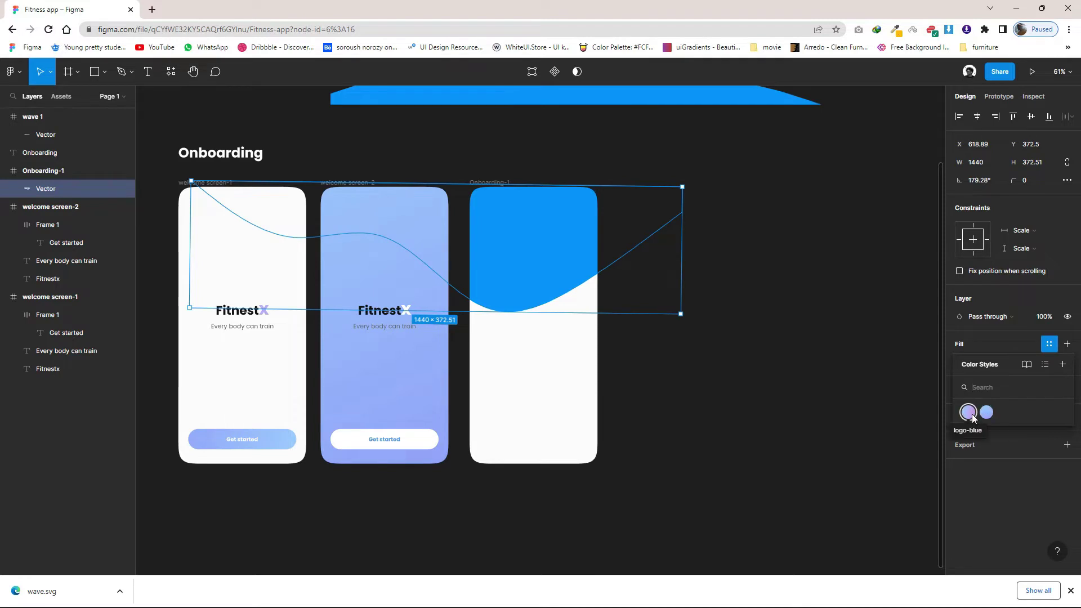
pyautogui.click(985, 413)
pyautogui.click(635, 370)
pyautogui.click(246, 220)
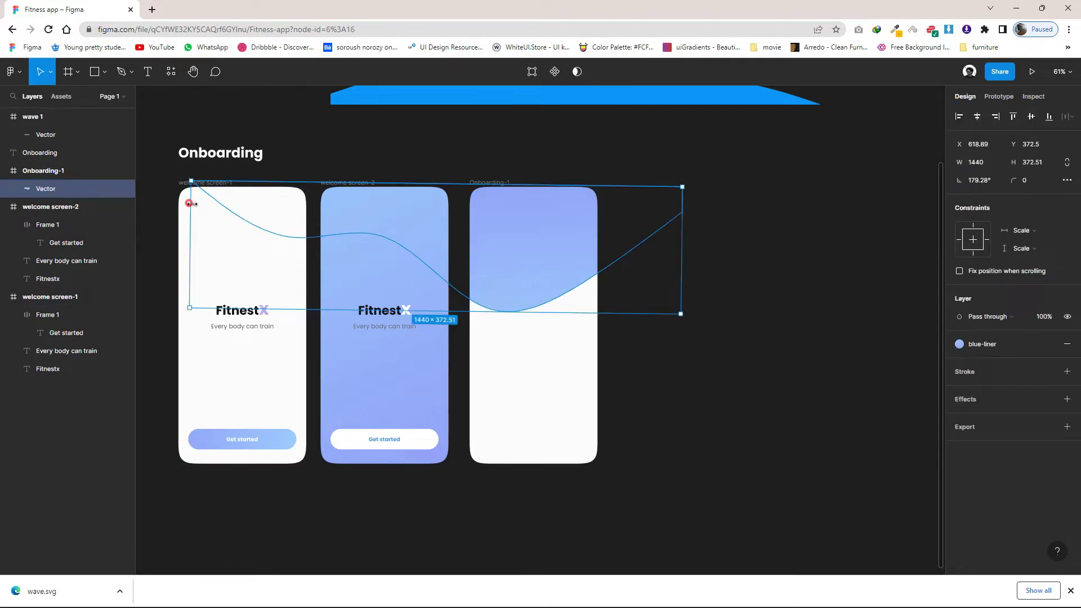
pyautogui.moveTo(190, 204); pyautogui.dragTo(189, 203)
pyautogui.click(723, 274)
pyautogui.scroll(1, 713, 324)
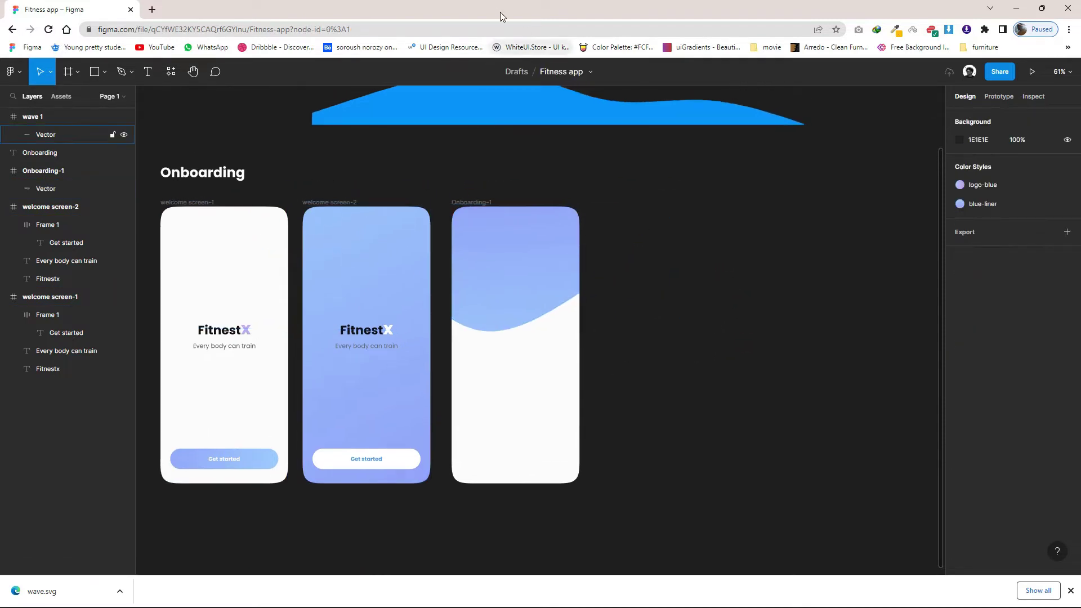
pyautogui.click(520, 119)
pyautogui.moveTo(507, 11); pyautogui.dragTo(401, 116)
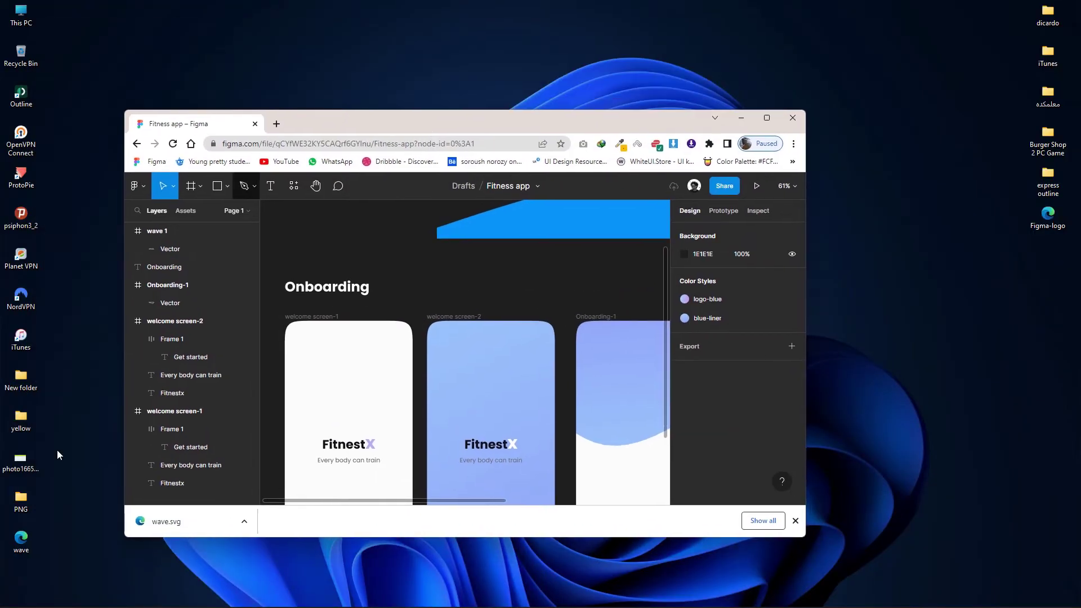
# Step: Import the woman illustration PNG from the folder into Onboarding-1
pyautogui.click(28, 501)
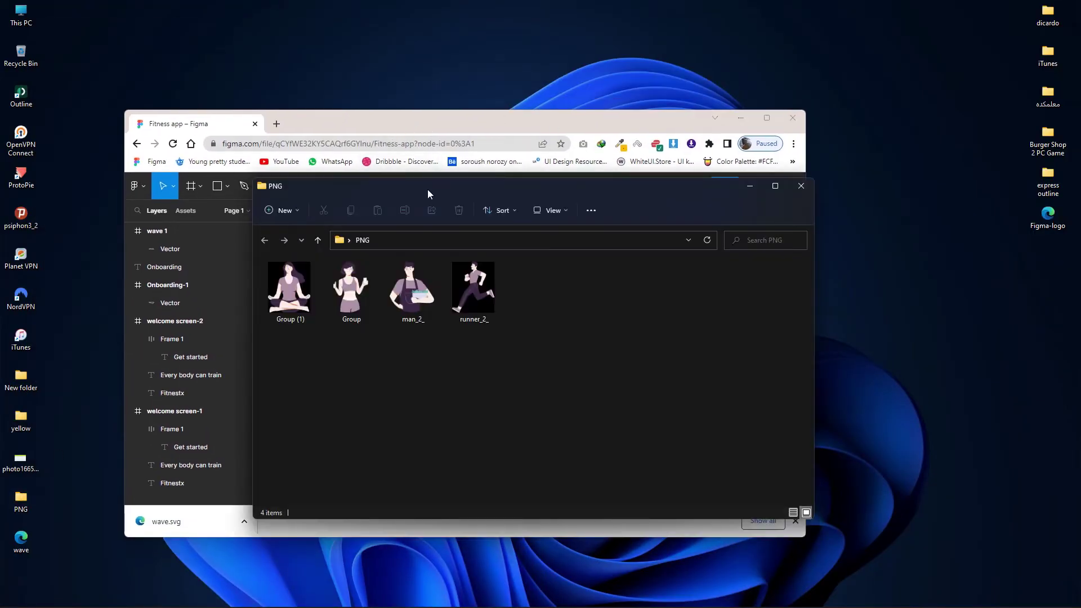
pyautogui.moveTo(428, 190); pyautogui.dragTo(717, 204)
pyautogui.moveTo(647, 292); pyautogui.dragTo(472, 290)
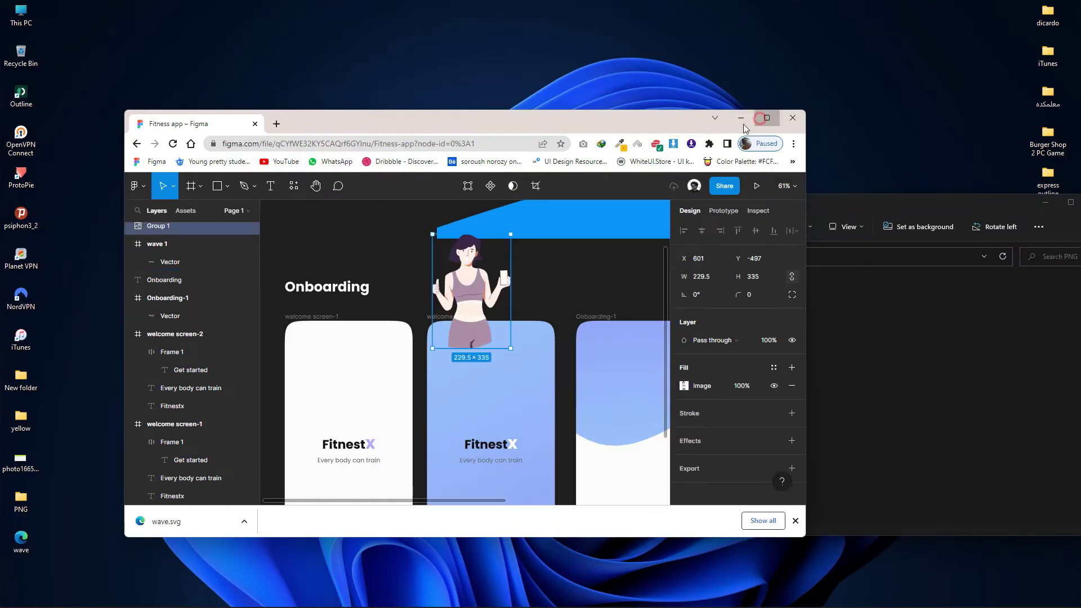
pyautogui.click(761, 118)
pyautogui.moveTo(353, 194)
pyautogui.mouseDown()
pyautogui.moveTo(506, 293)
pyautogui.moveTo(552, 365)
pyautogui.moveTo(550, 353)
pyautogui.mouseUp()
# Step: Raise the wave curve and the illustration slightly within Onboarding-1
pyautogui.scroll(3, 517, 299)
pyautogui.click(596, 298)
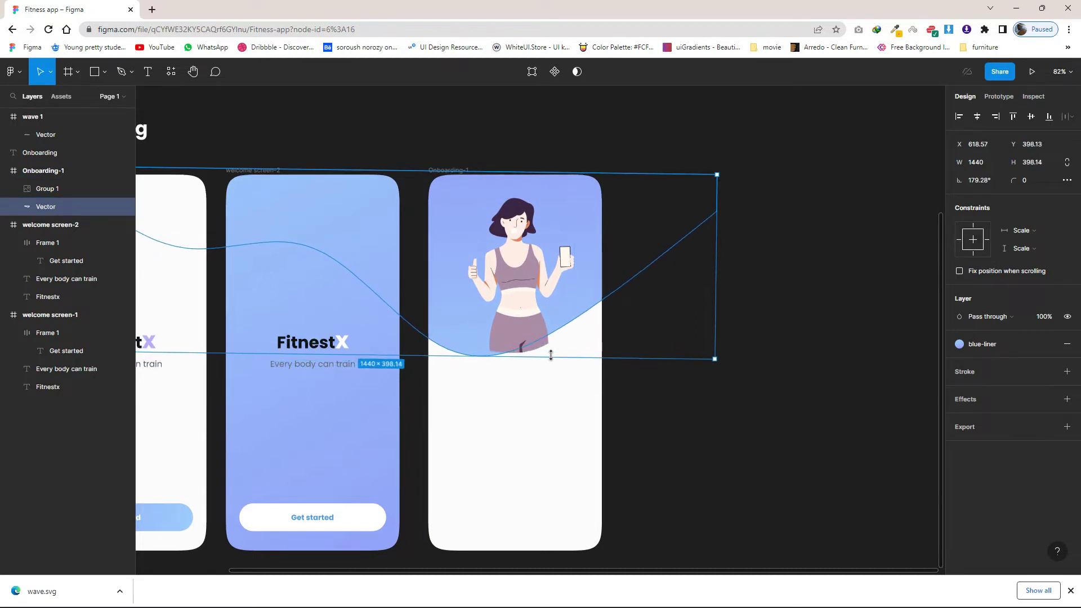
pyautogui.moveTo(483, 317); pyautogui.dragTo(482, 310)
pyautogui.click(482, 313)
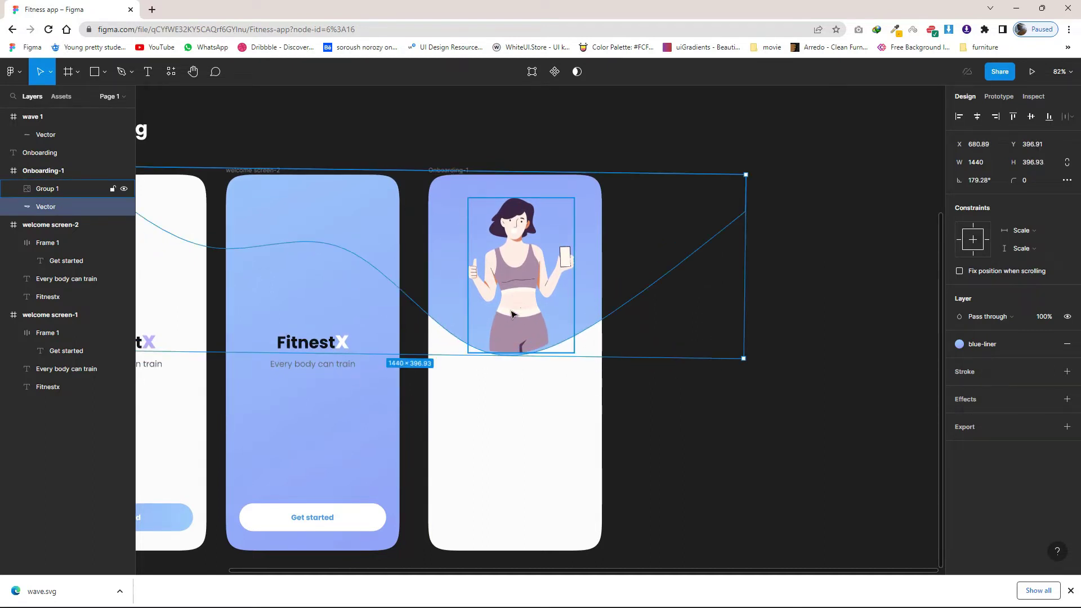
pyautogui.scroll(5, 482, 313)
pyautogui.moveTo(523, 300); pyautogui.dragTo(523, 294)
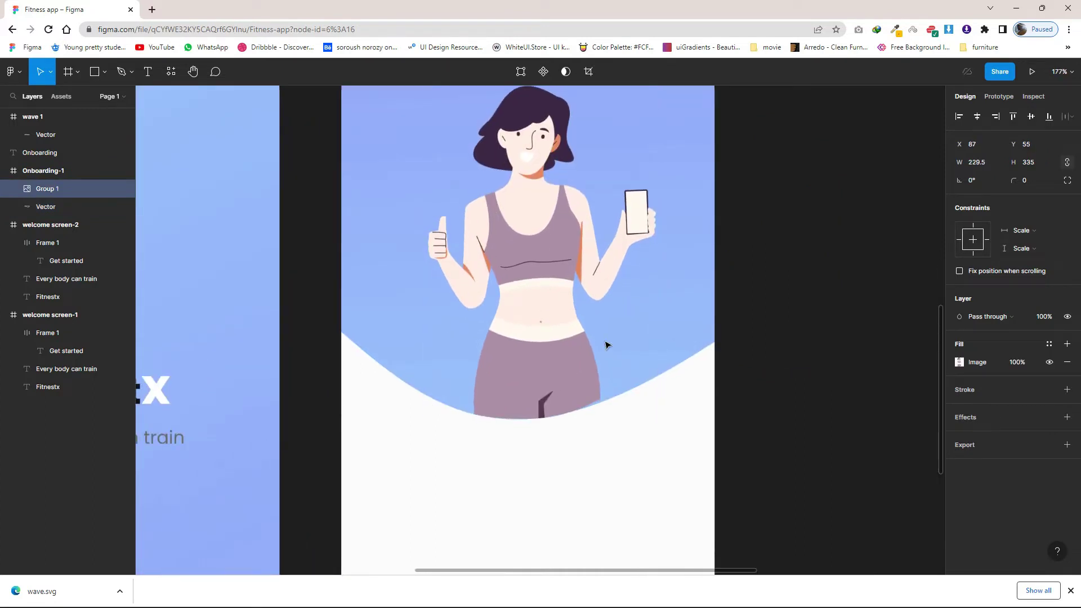
pyautogui.scroll(-2, 592, 415)
pyautogui.scroll(3, 592, 415)
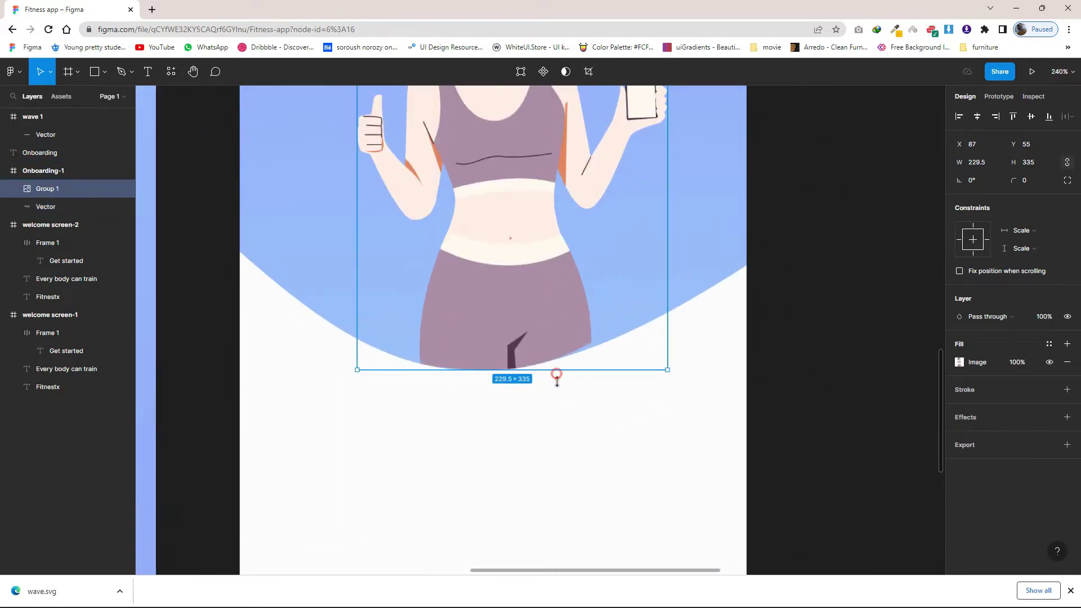
pyautogui.click(593, 369)
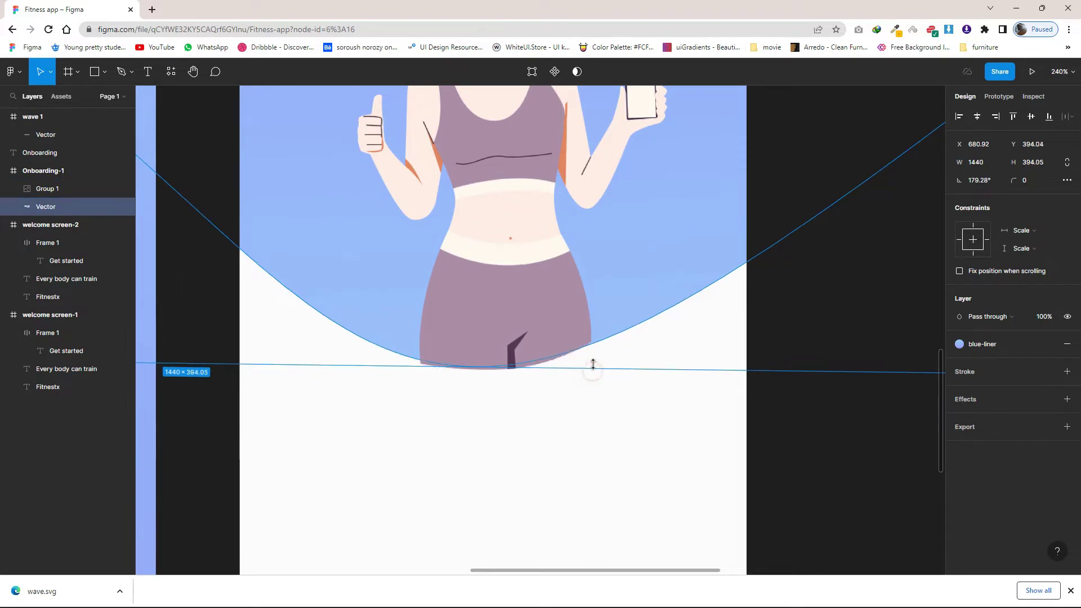
pyautogui.scroll(-5, 608, 403)
# Step: Nudge the illustration left and right until centred over the wave
pyautogui.click(551, 339)
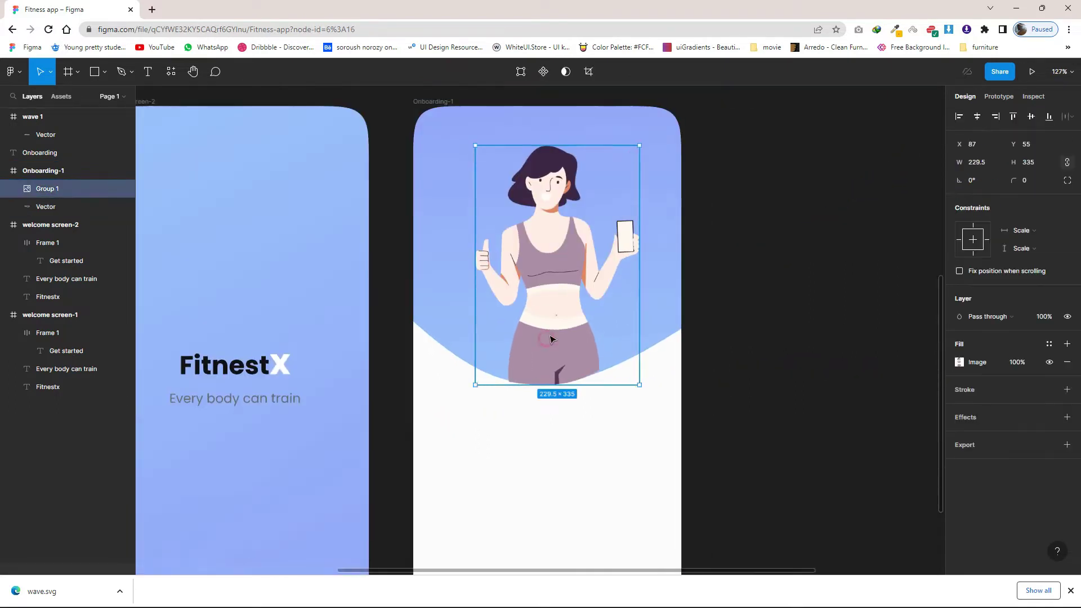
pyautogui.moveTo(551, 339); pyautogui.dragTo(551, 339)
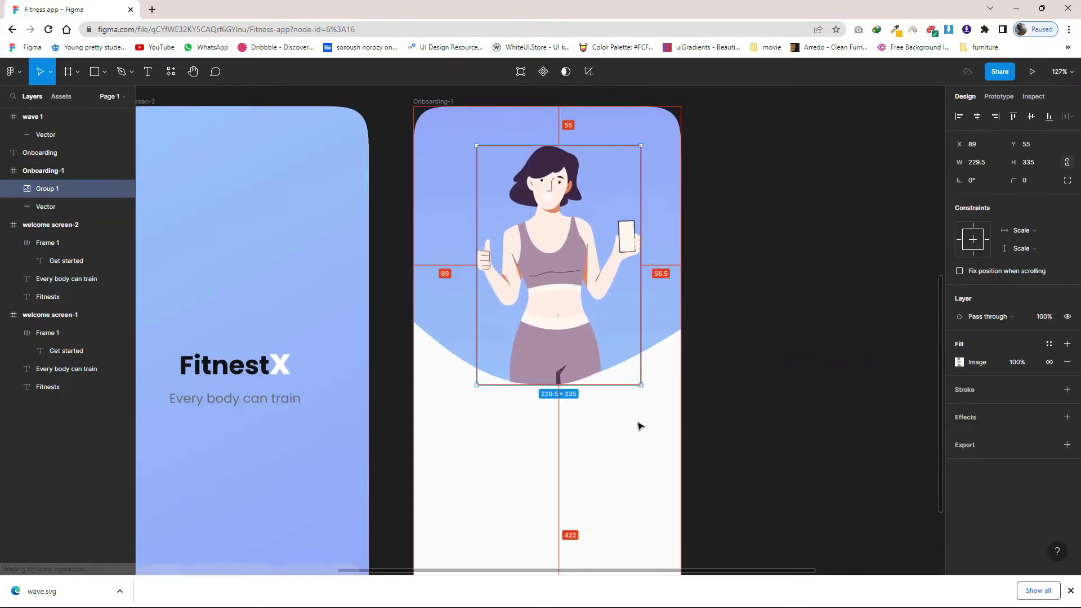
pyautogui.press('Left')
pyautogui.press('Left')
pyautogui.press('Left')
pyautogui.press('Left')
pyautogui.press('Left')
pyautogui.press('Left')
pyautogui.press('Left')
pyautogui.press('Left')
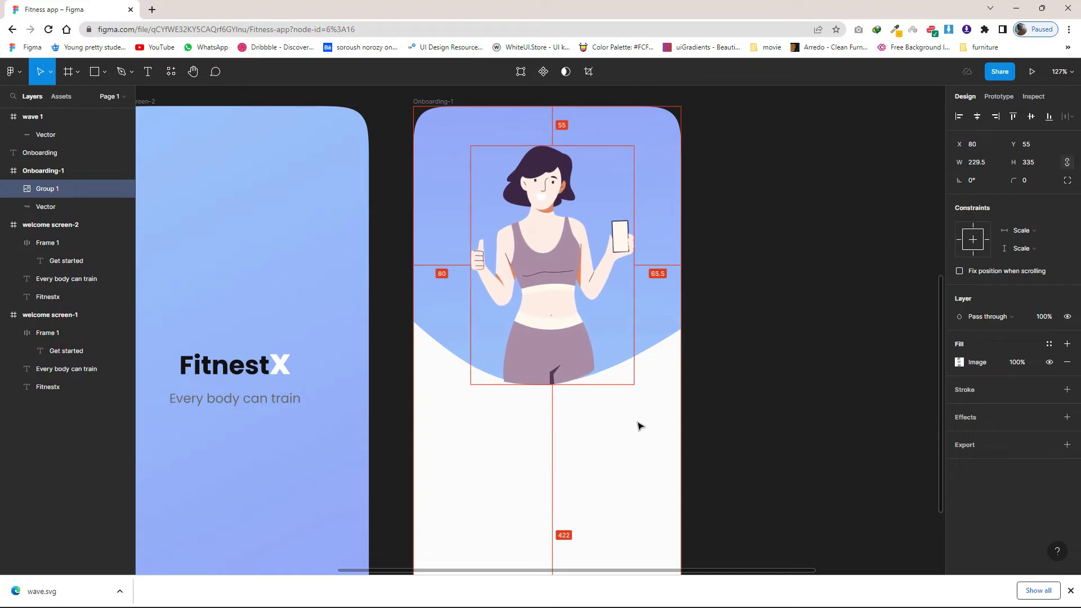
pyautogui.press('Right')
pyautogui.press('Right')
pyautogui.press('Right')
pyautogui.press('Right')
pyautogui.press('Right')
pyautogui.press('Right')
pyautogui.press('Right')
pyautogui.press('Right')
pyautogui.press('Right')
pyautogui.press('Right')
pyautogui.press('Right')
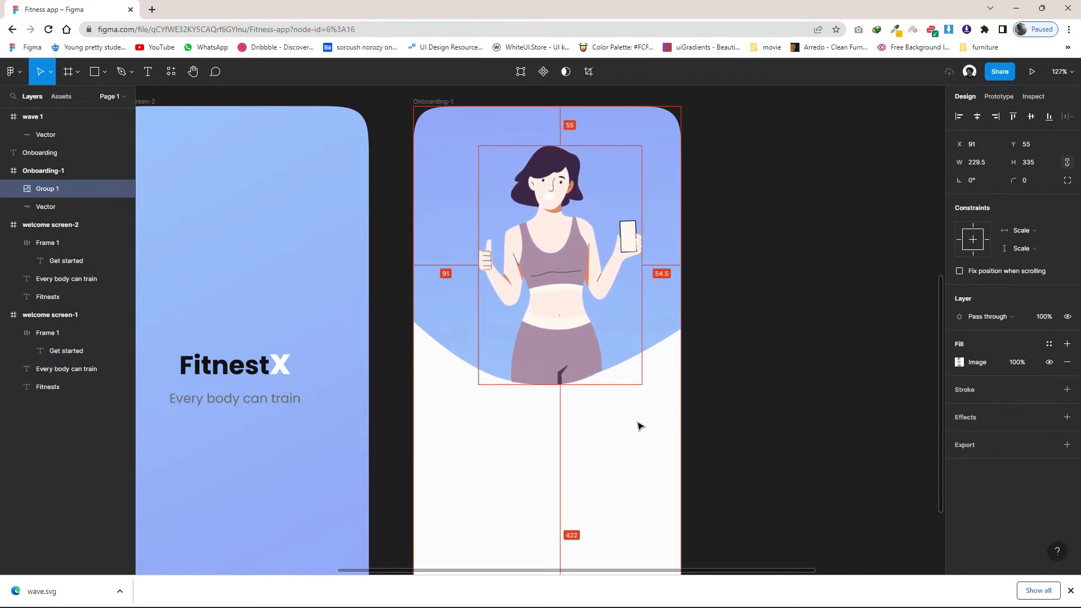
pyautogui.press('Left')
pyautogui.press('Left')
pyautogui.press('Left')
pyautogui.press('Left')
pyautogui.press('Left')
pyautogui.press('Left')
pyautogui.press('Left')
pyautogui.press('Left')
pyautogui.press('Left')
pyautogui.press('Left')
pyautogui.press('Left')
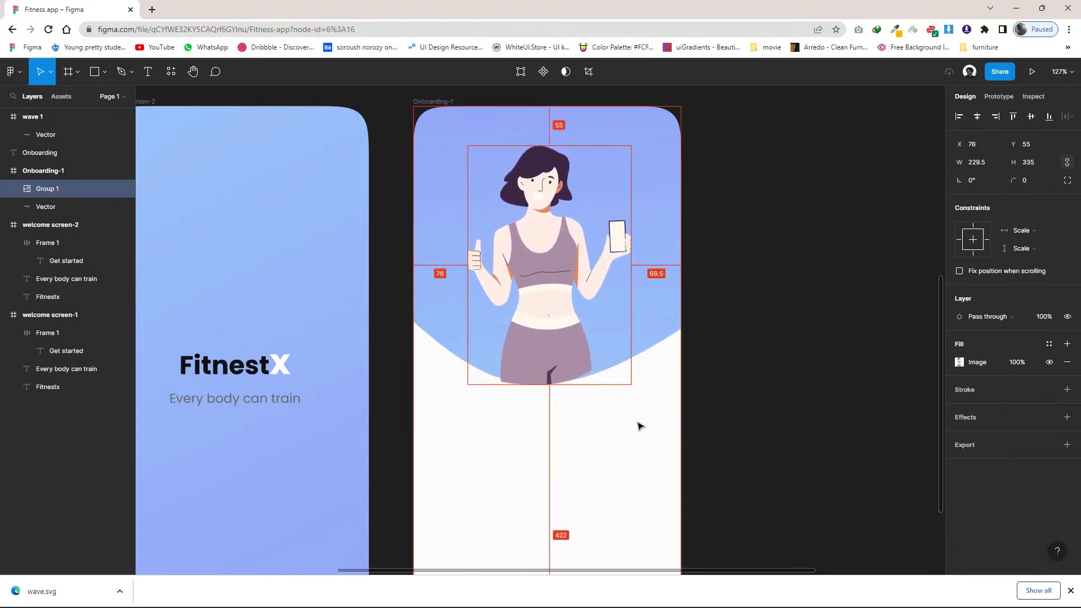
pyautogui.press('Left')
pyautogui.press('Left')
pyautogui.press('Left')
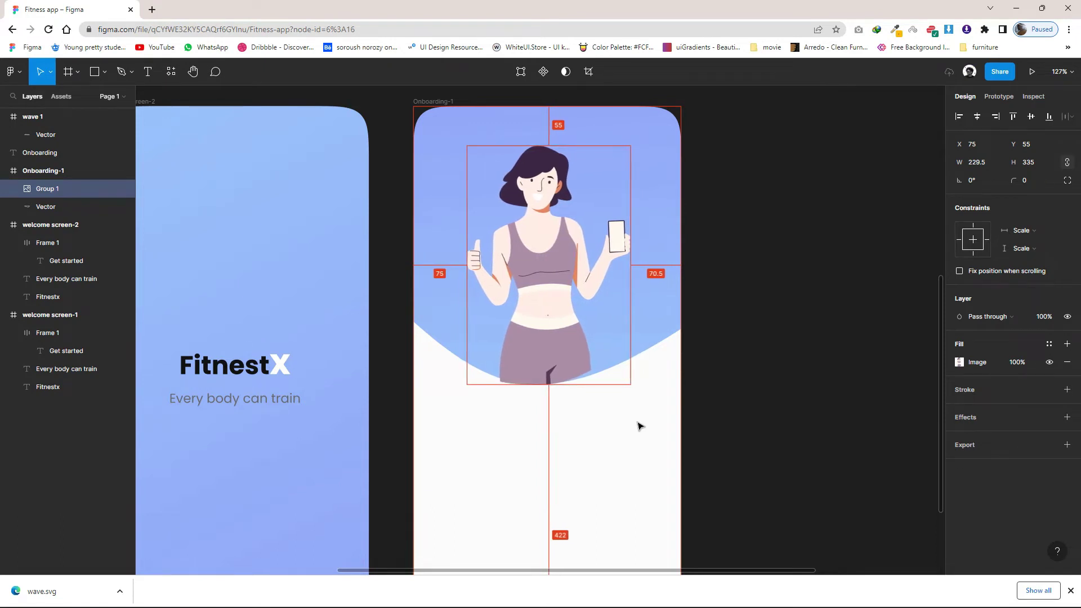
pyautogui.press('Left')
pyautogui.press('Left')
pyautogui.press('Right')
pyautogui.press('Right')
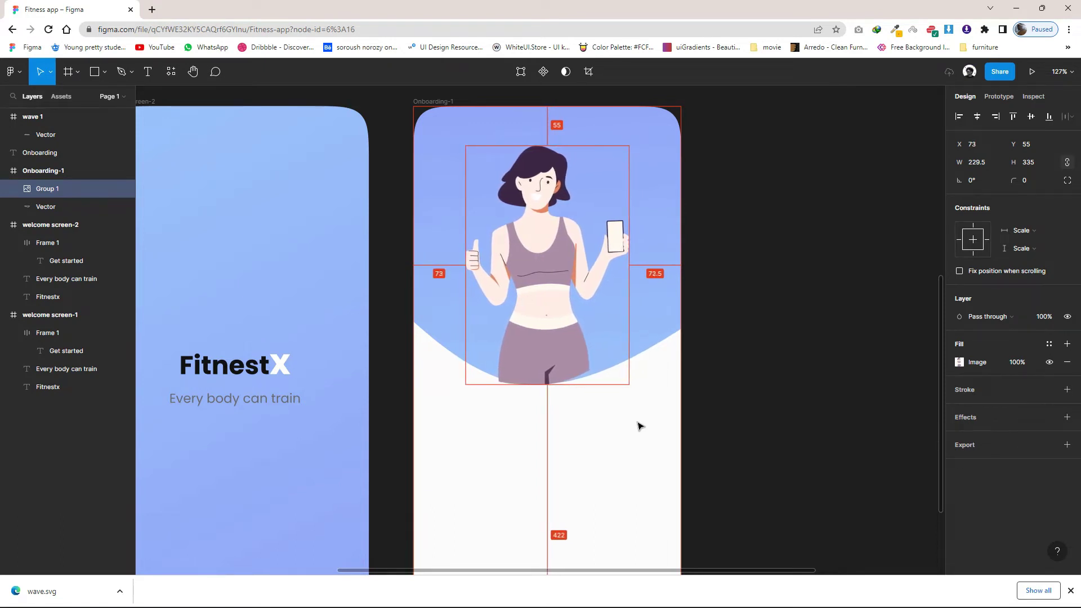
pyautogui.click(638, 344)
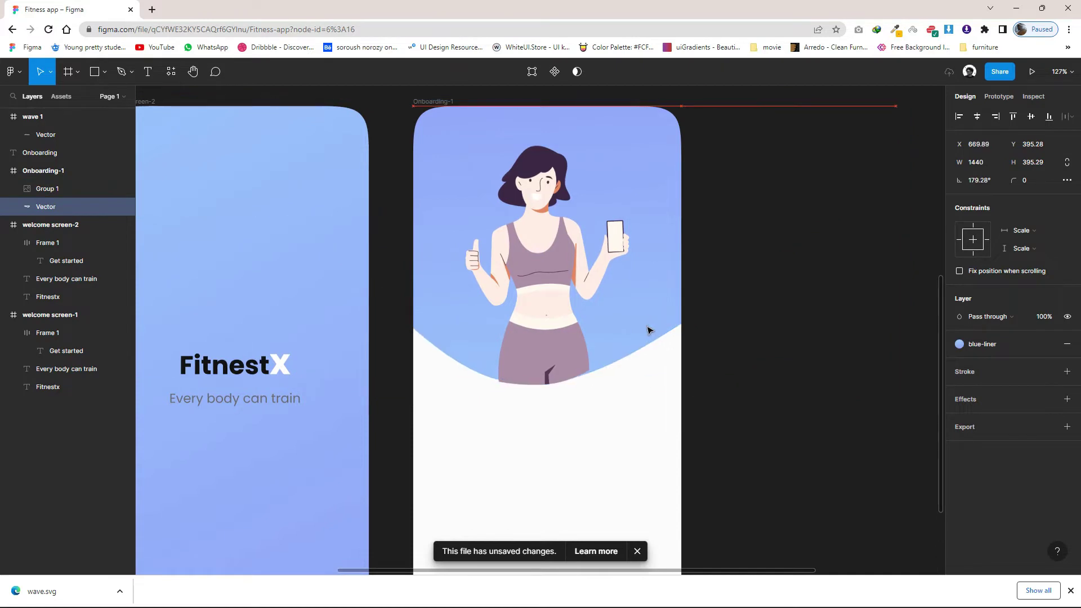
# Step: Copy the tagline text into Onboarding-1 and retype it as 'Track your goal'
pyautogui.click(632, 422)
pyautogui.scroll(-2, 632, 422)
pyautogui.scroll(-1, 618, 381)
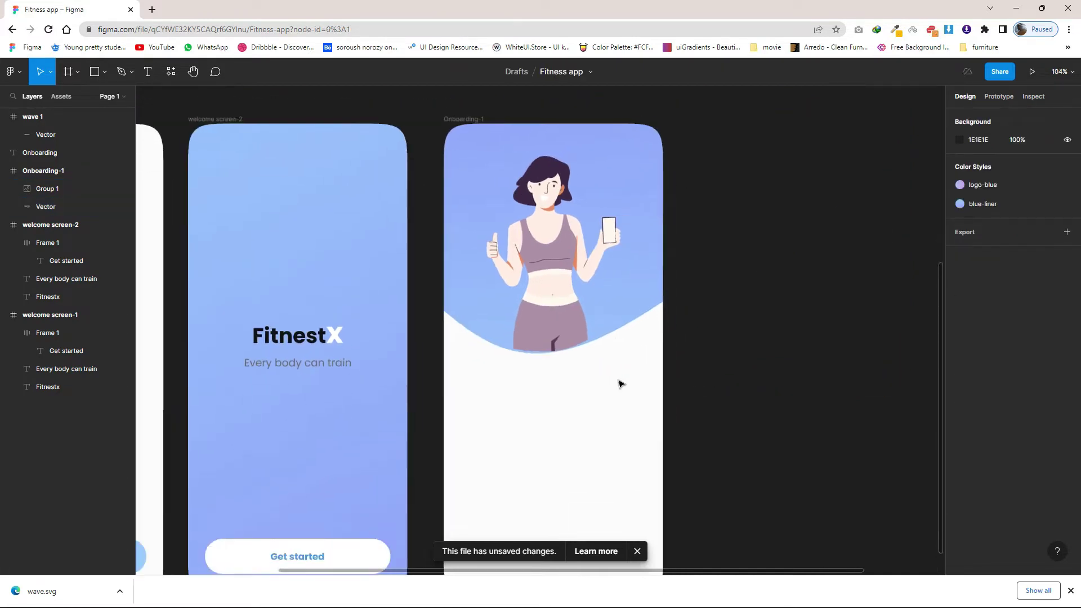
pyautogui.click(546, 320)
pyautogui.click(600, 401)
pyautogui.scroll(-1, 606, 425)
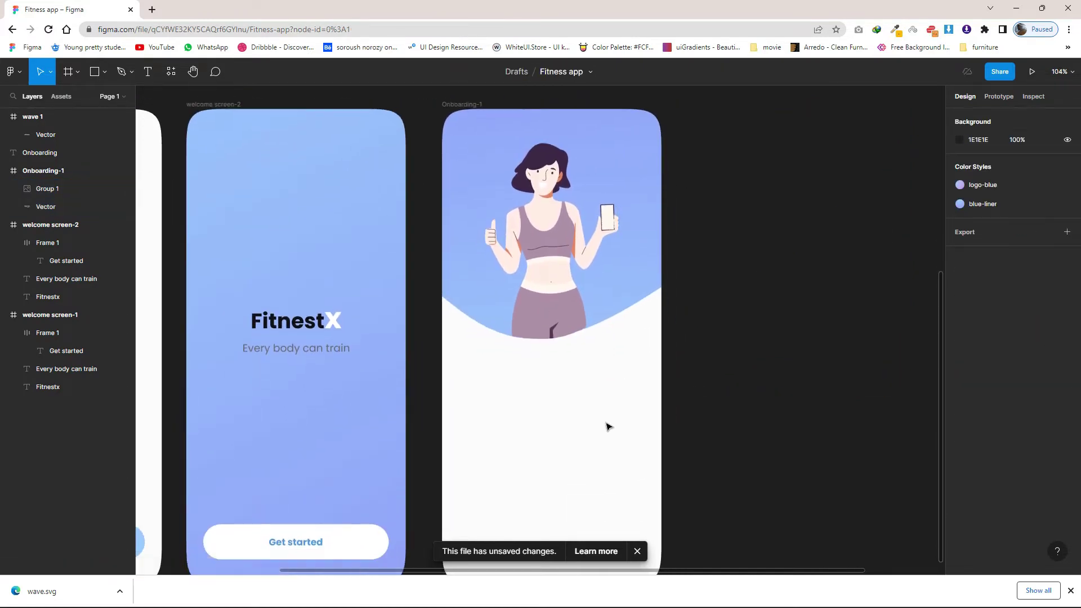
pyautogui.scroll(1, 601, 407)
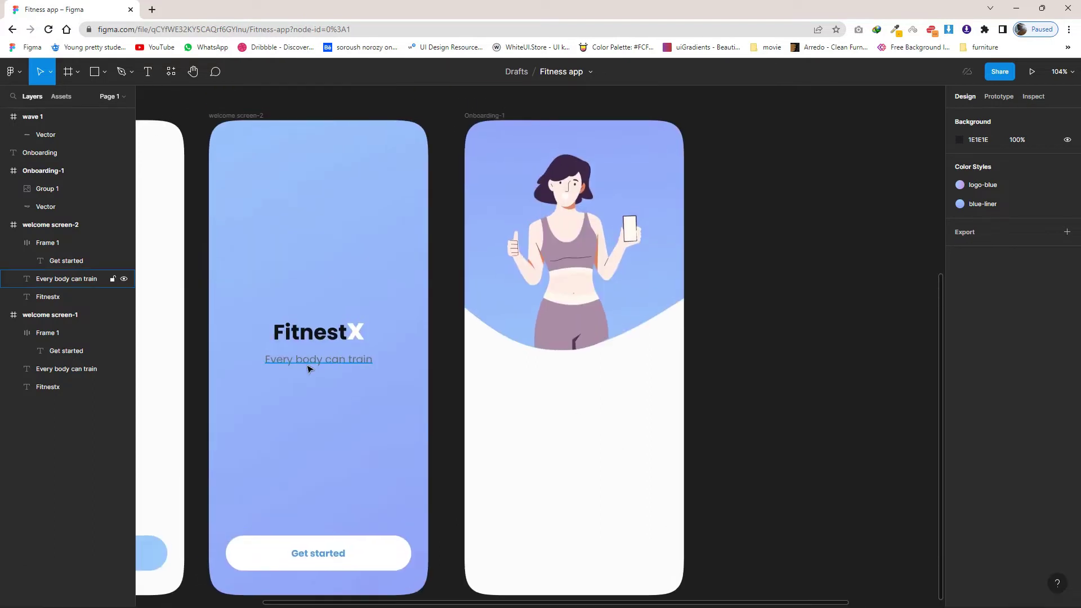
pyautogui.moveTo(307, 363); pyautogui.dragTo(525, 435)
pyautogui.doubleClick(525, 435)
pyautogui.write('Trt')
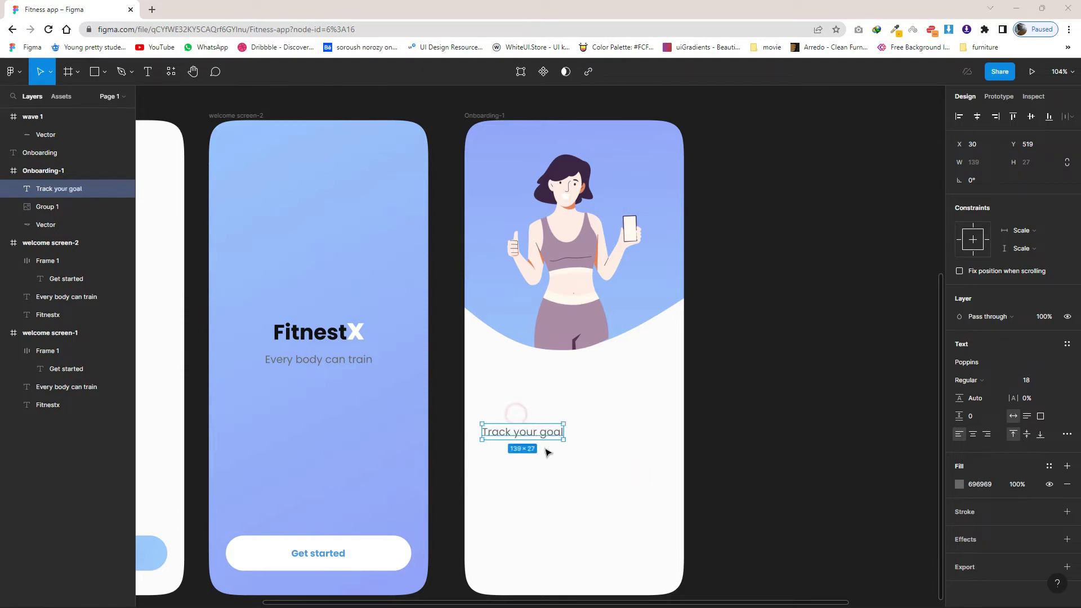
# Step: Set the title to size 24 Bold and nudge it slightly upward
pyautogui.click(1041, 382)
pyautogui.write('24')
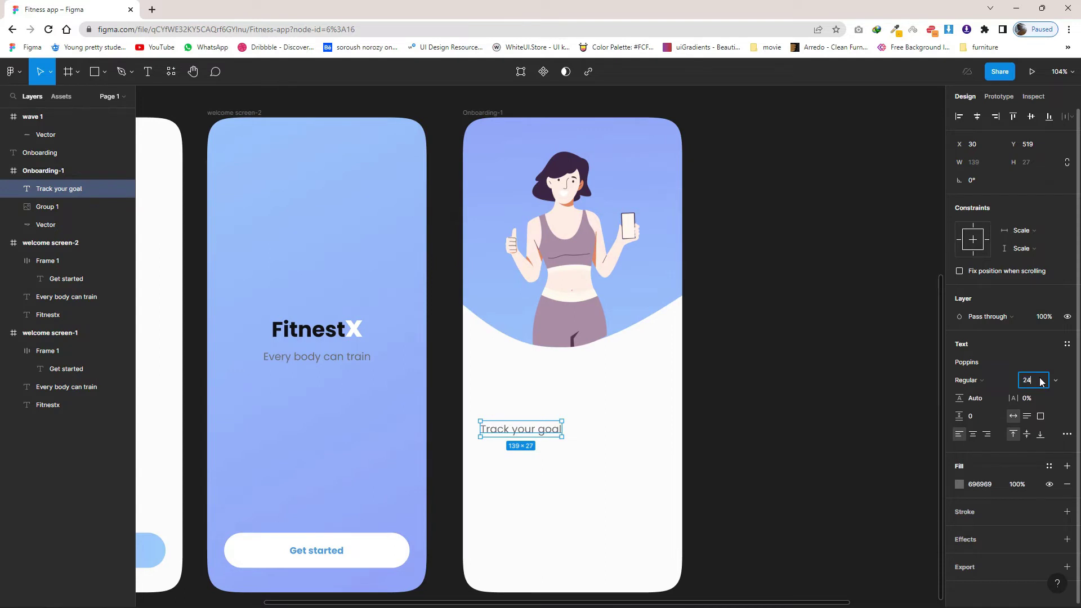
pyautogui.press('Return')
pyautogui.click(968, 380)
pyautogui.click(973, 420)
pyautogui.click(620, 430)
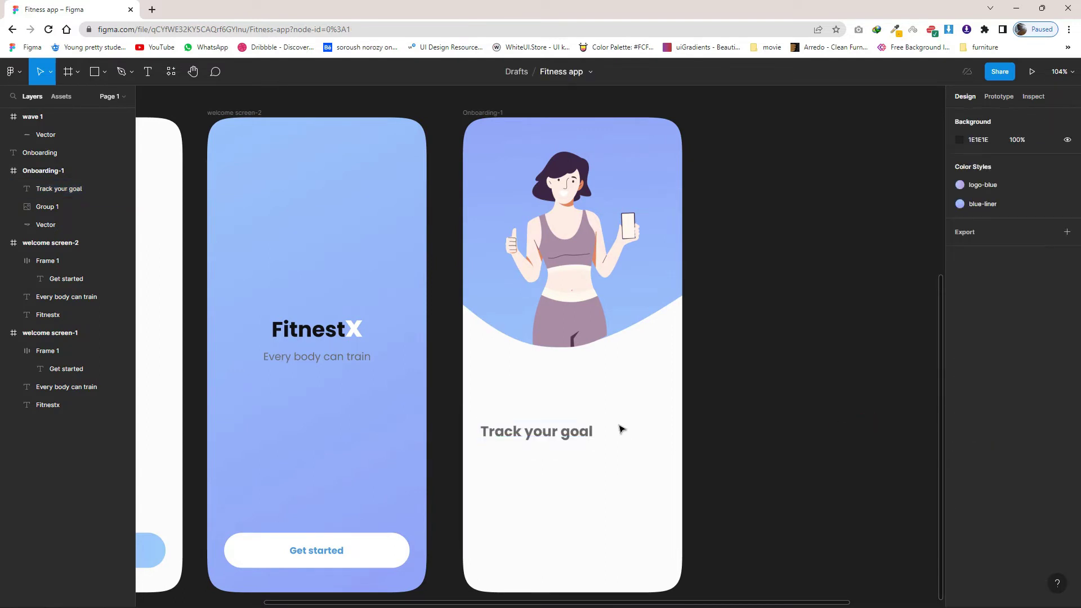
pyautogui.moveTo(580, 431); pyautogui.dragTo(577, 422)
# Step: Save the title's Poppins Bold 24 formatting as a new text style named title/h2
pyautogui.click(1067, 344)
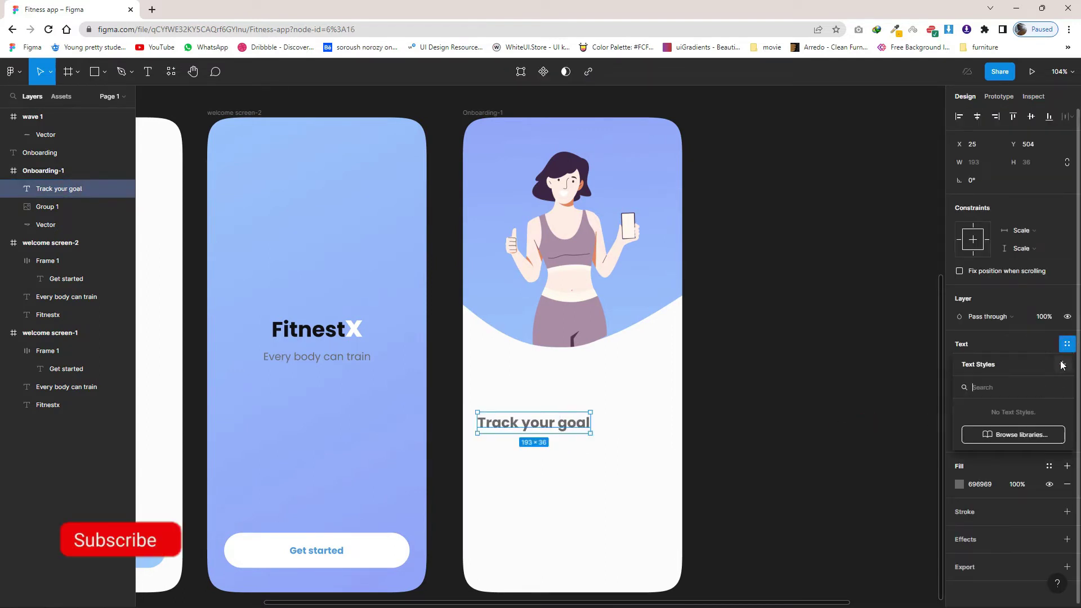
pyautogui.click(1062, 364)
pyautogui.write('tit')
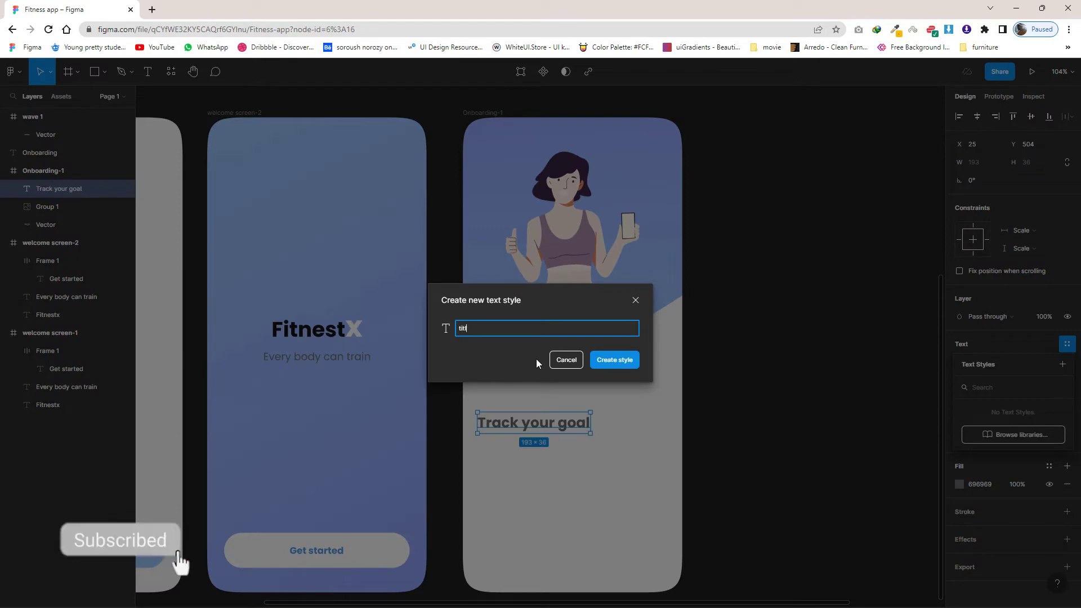
pyautogui.write('le/h2')
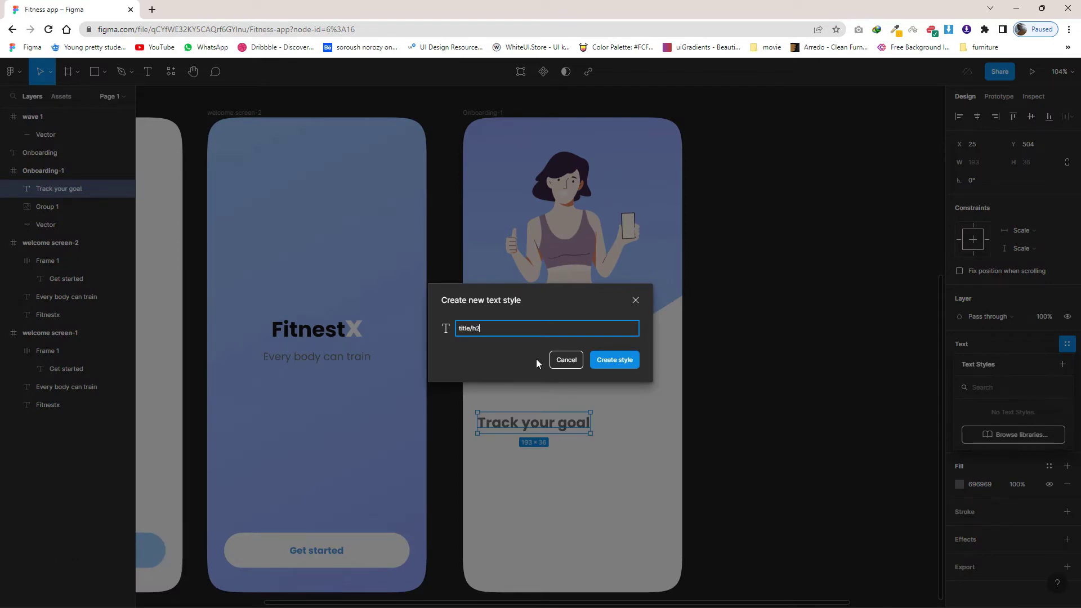
pyautogui.click(608, 362)
# Step: Shift the 'Track your goal' title up and left and reapply the title/h2 style
pyautogui.click(647, 415)
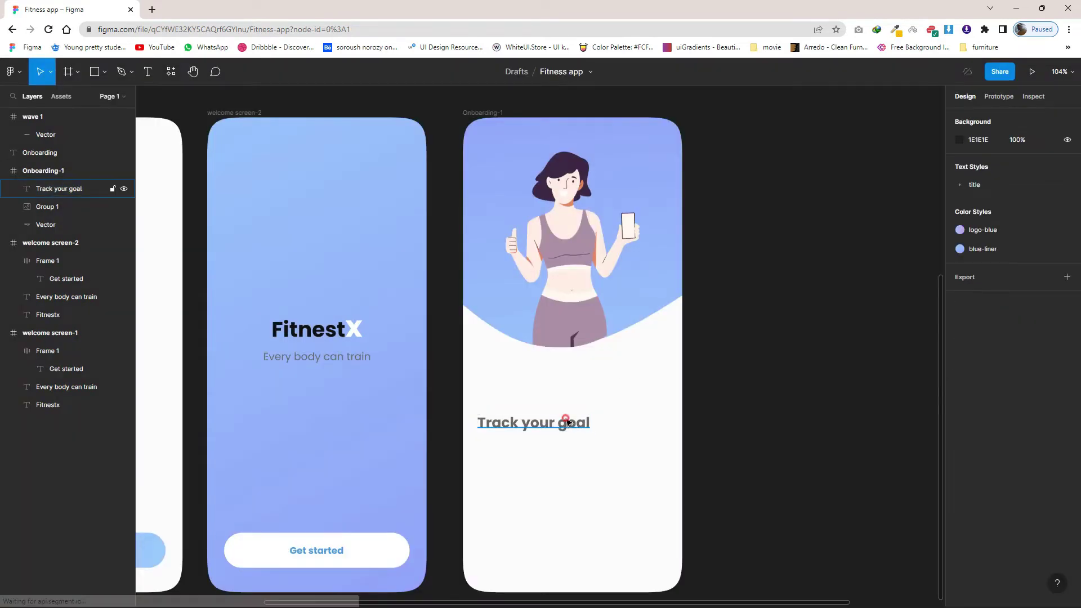
pyautogui.click(568, 422)
pyautogui.moveTo(551, 421); pyautogui.dragTo(548, 415)
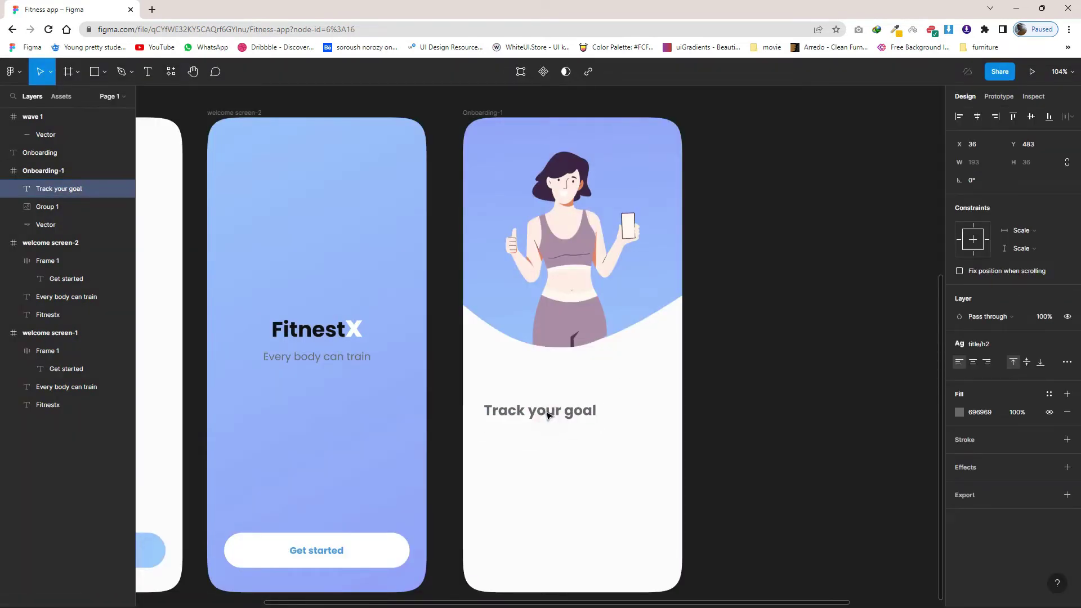
pyautogui.click(1065, 344)
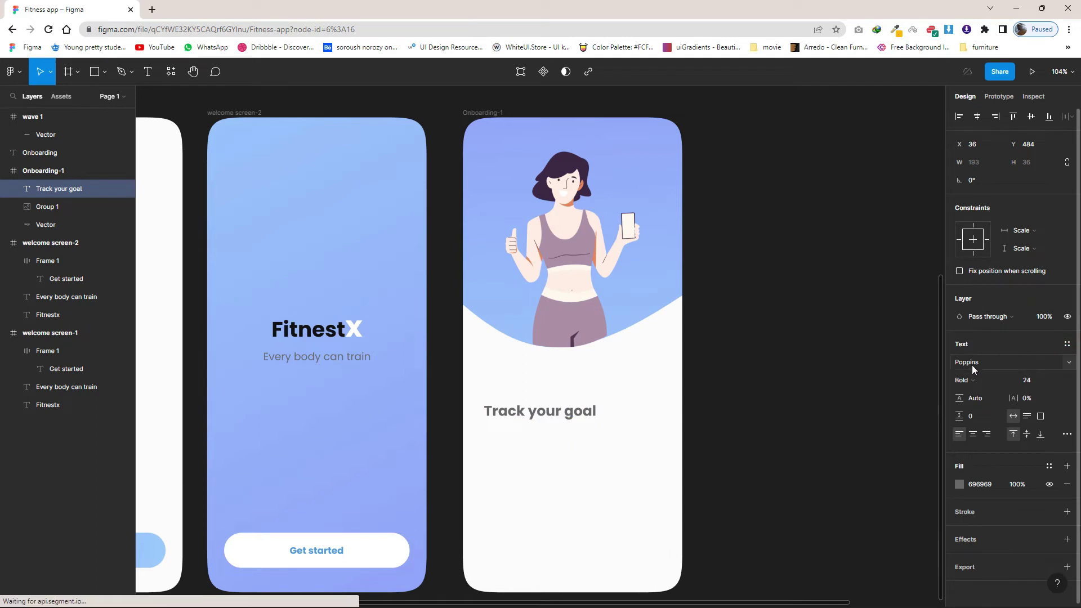
pyautogui.click(1066, 344)
pyautogui.click(974, 432)
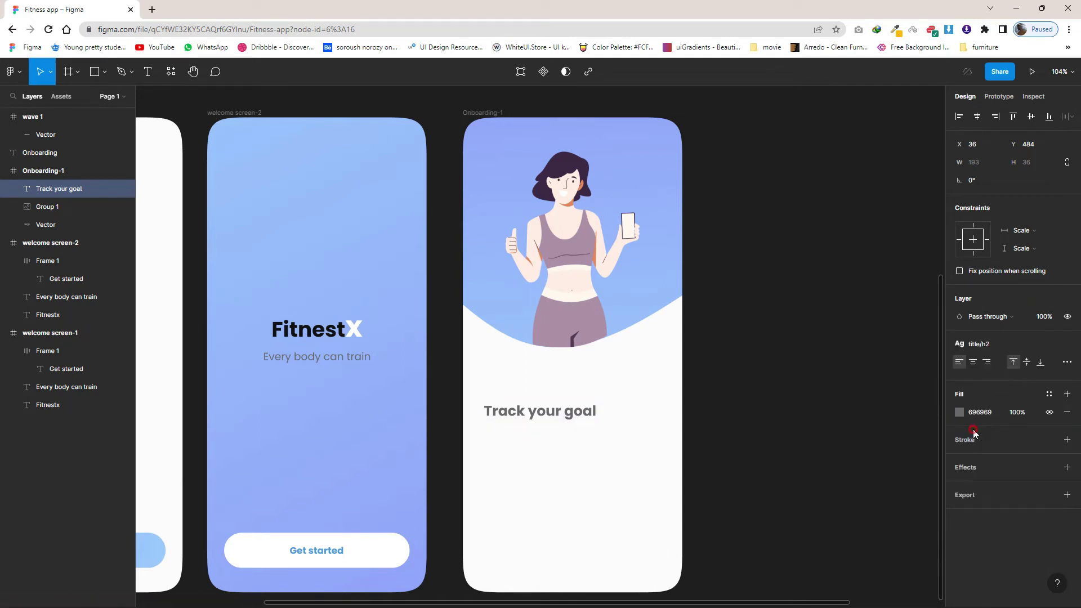
pyautogui.click(1067, 362)
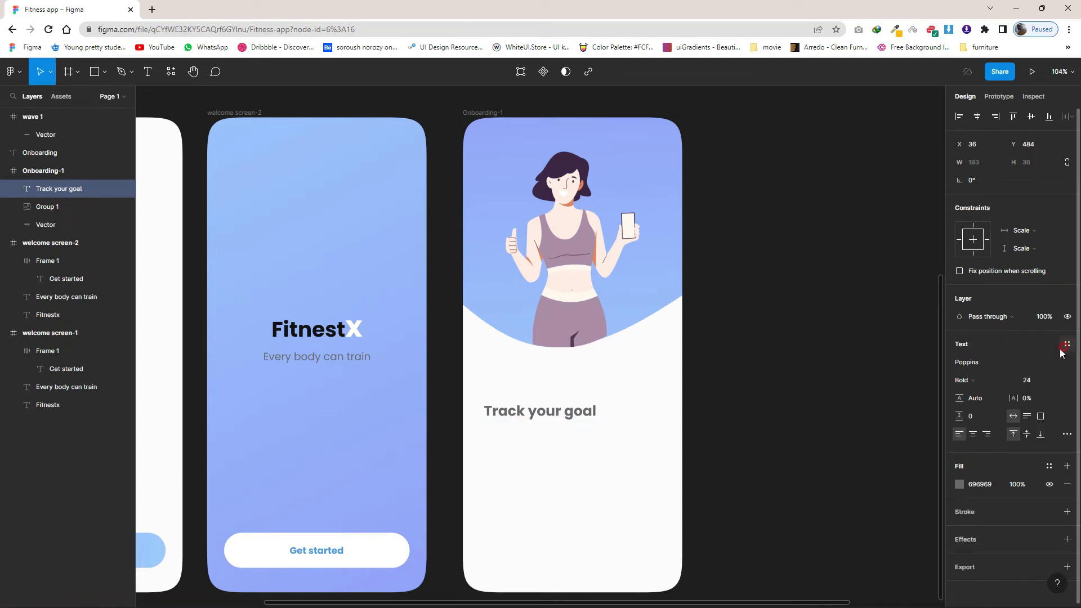
# Step: Review the title/h2 style's settings and its extra type details
pyautogui.click(1067, 345)
pyautogui.click(1060, 432)
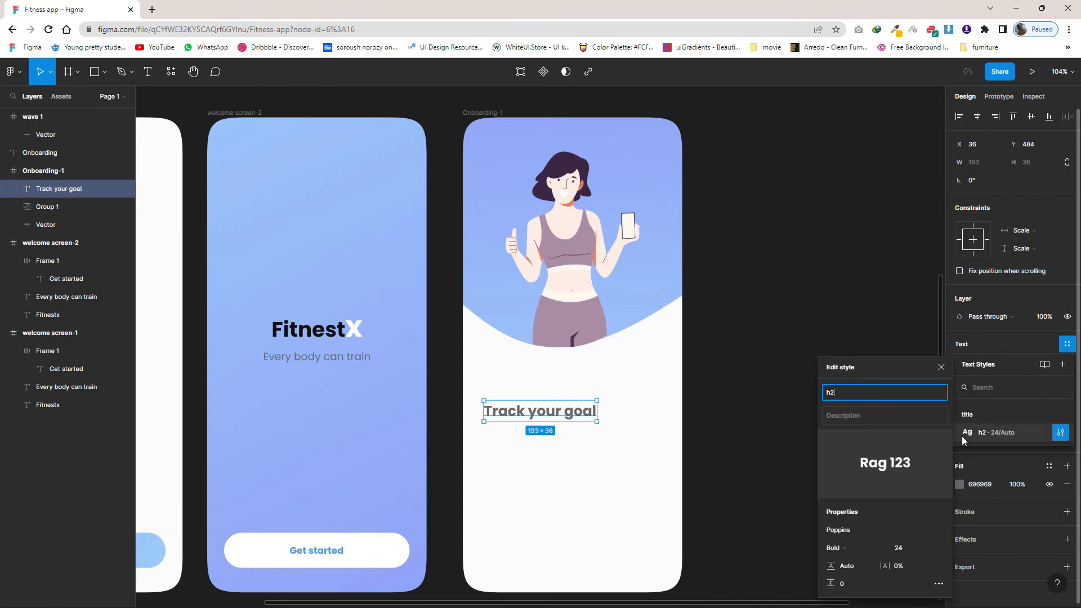
pyautogui.click(849, 414)
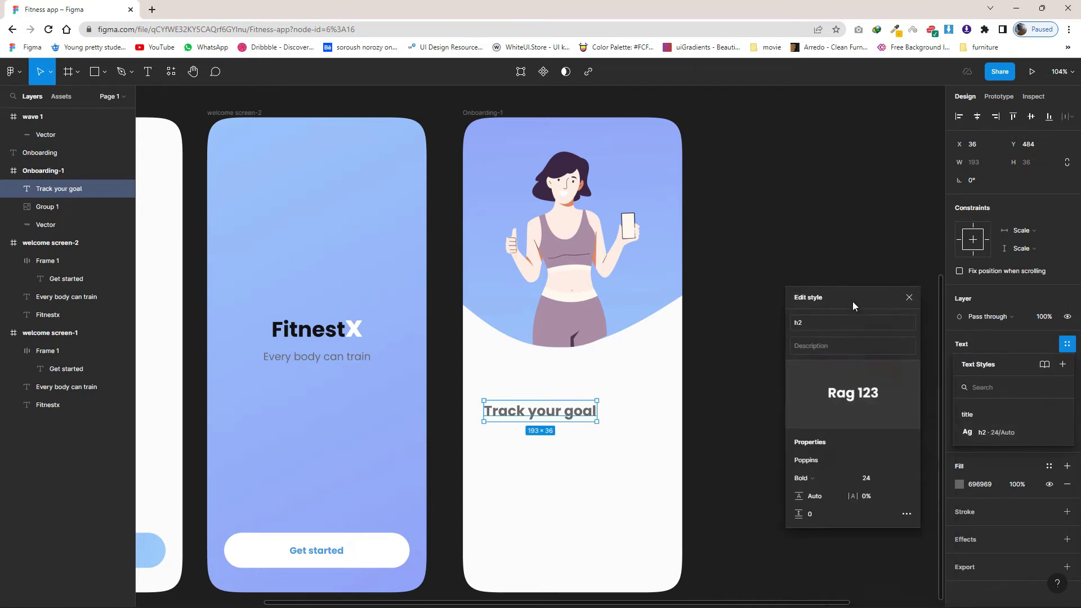
pyautogui.click(916, 295)
pyautogui.click(571, 427)
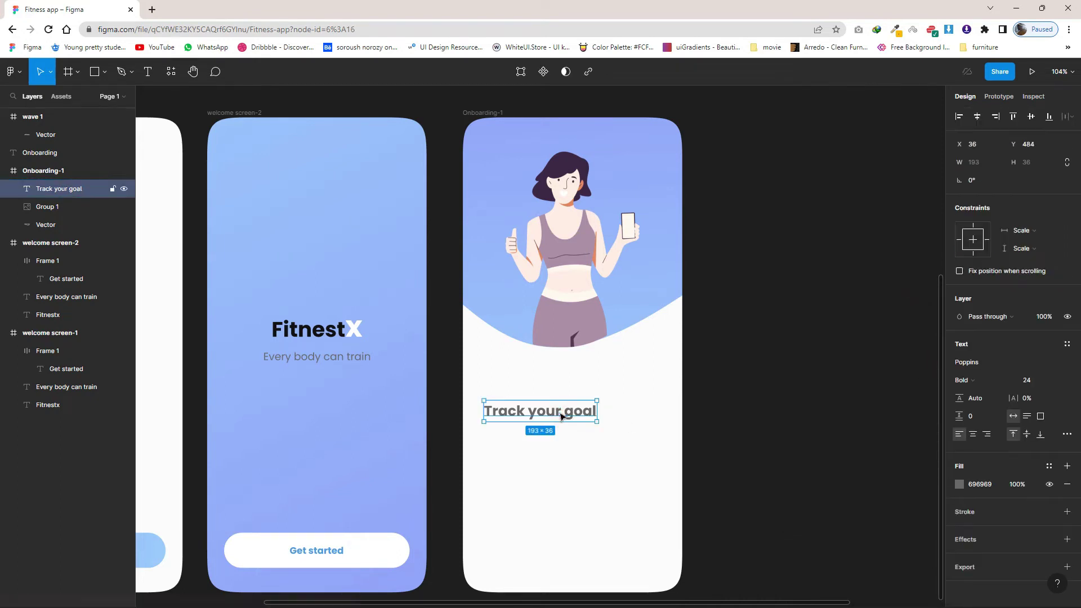
pyautogui.click(1066, 343)
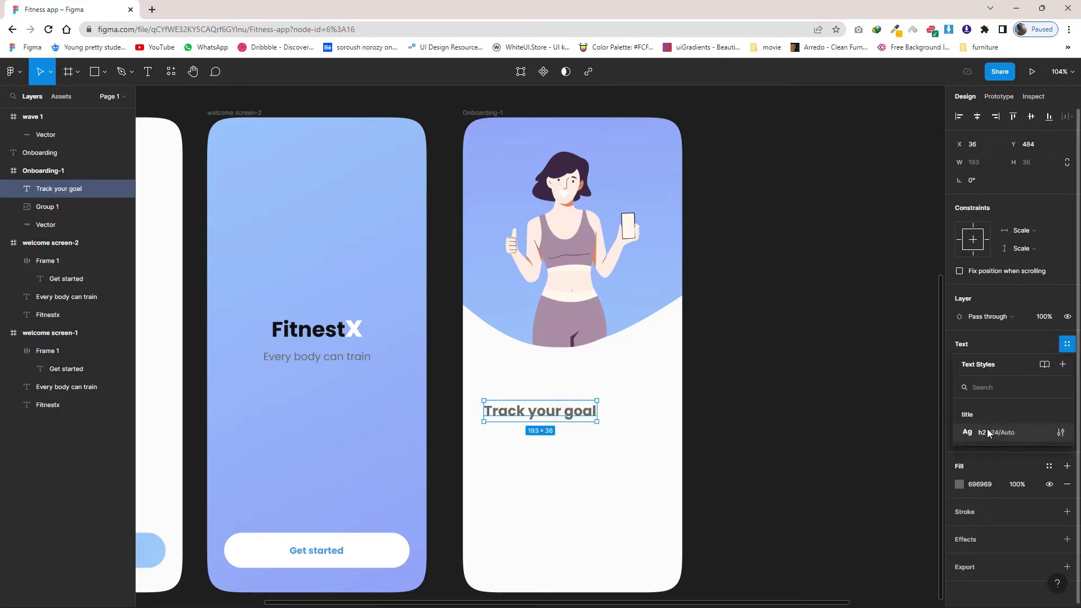
pyautogui.click(1061, 432)
pyautogui.click(938, 584)
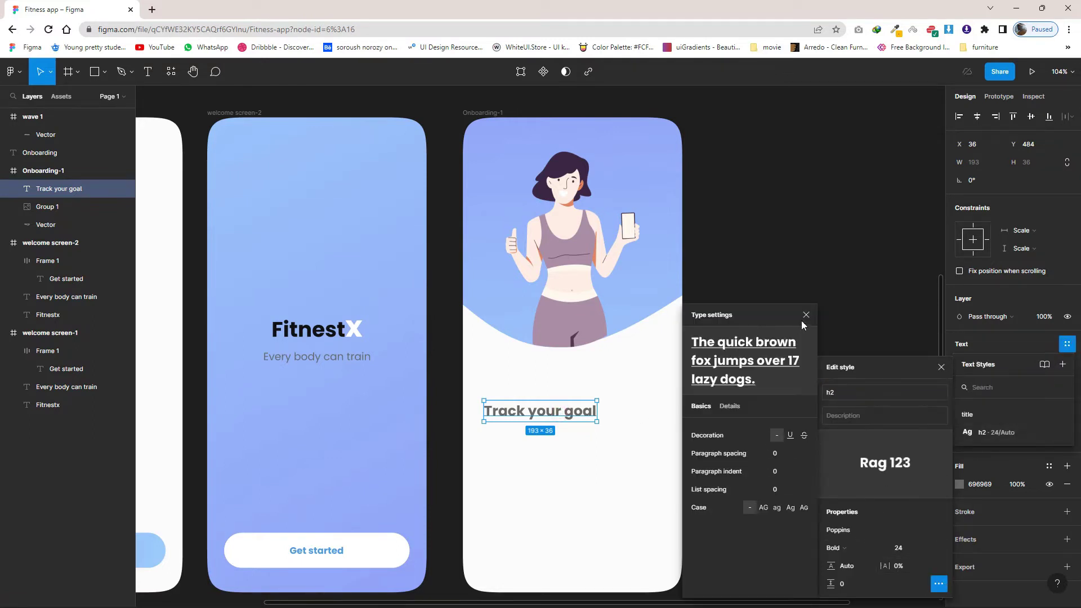
pyautogui.click(938, 583)
pyautogui.click(843, 320)
# Step: Nudge the title slightly higher and apply title/h2 to it once more
pyautogui.click(541, 411)
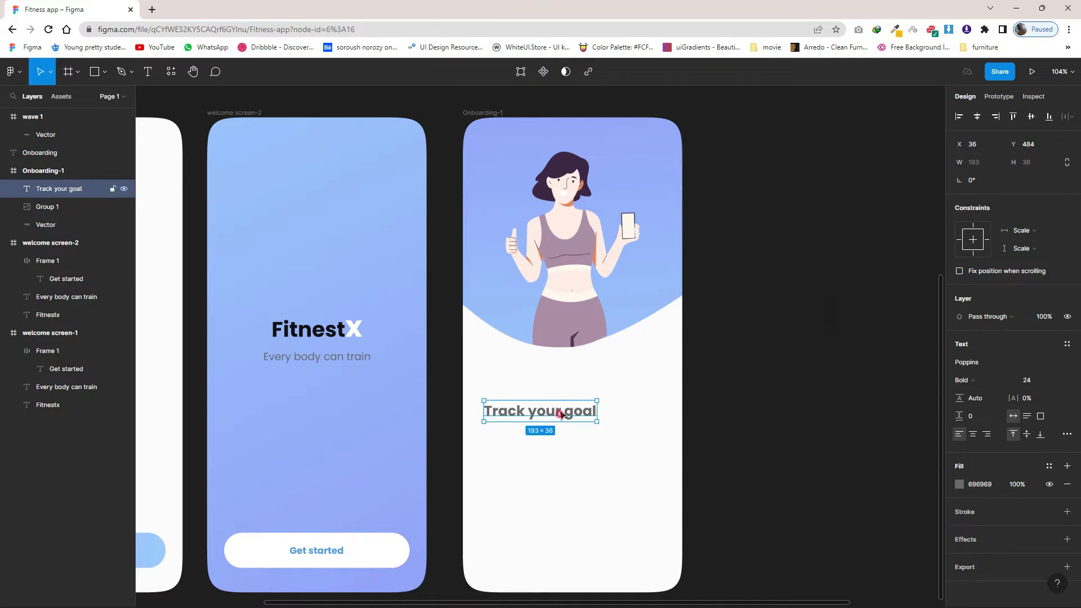
pyautogui.moveTo(562, 415); pyautogui.dragTo(561, 410)
pyautogui.press('Down')
pyautogui.click(1067, 344)
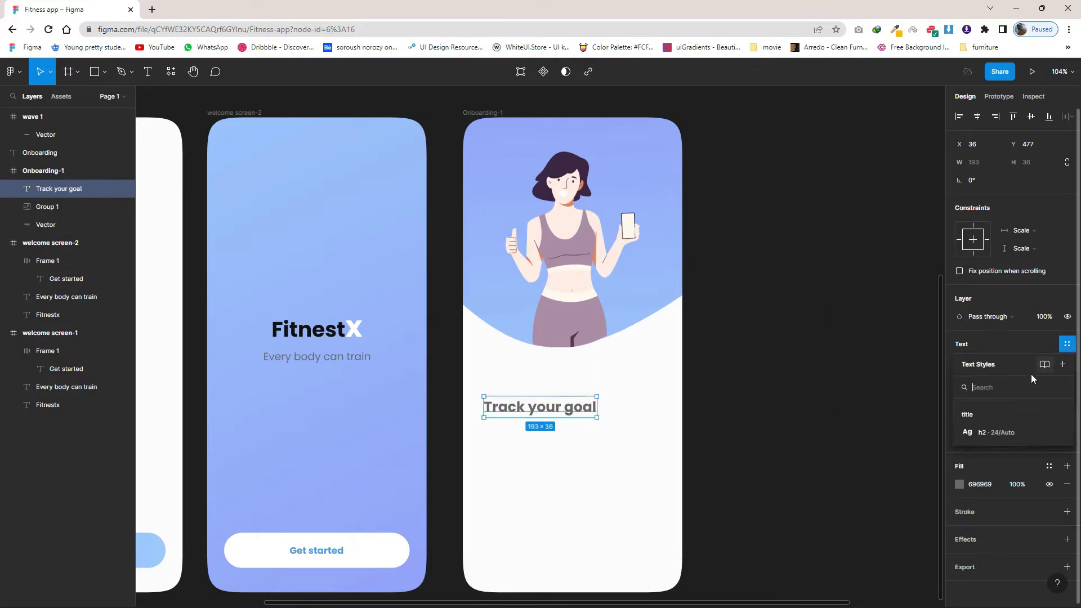
pyautogui.click(998, 432)
pyautogui.click(1067, 362)
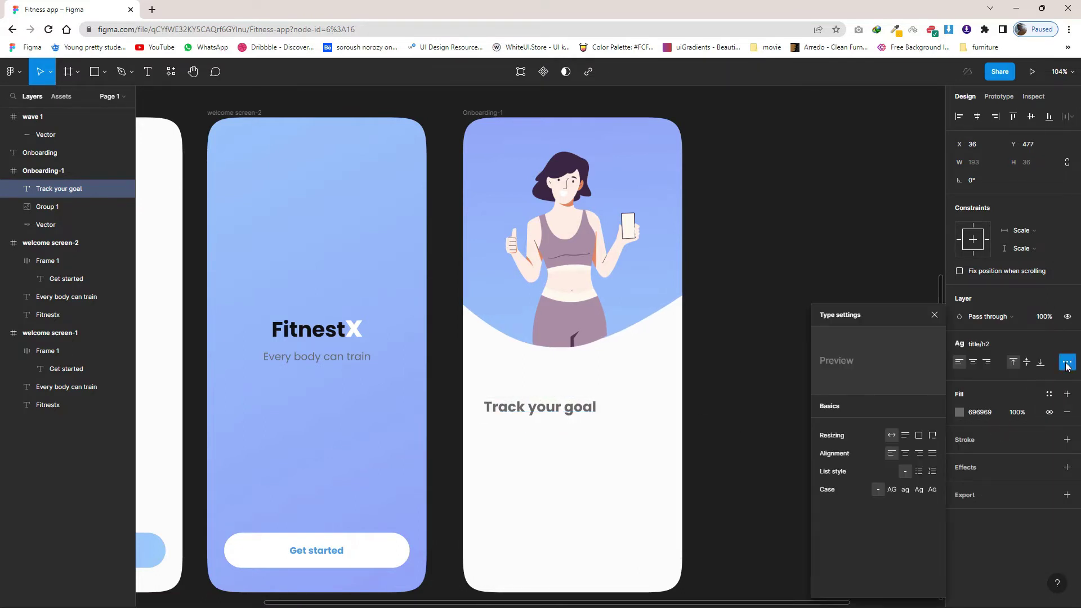
pyautogui.press('Escape')
# Step: Set the 'Track your goal' title's fill to near-black 181818
pyautogui.click(959, 412)
pyautogui.moveTo(850, 444); pyautogui.dragTo(810, 446)
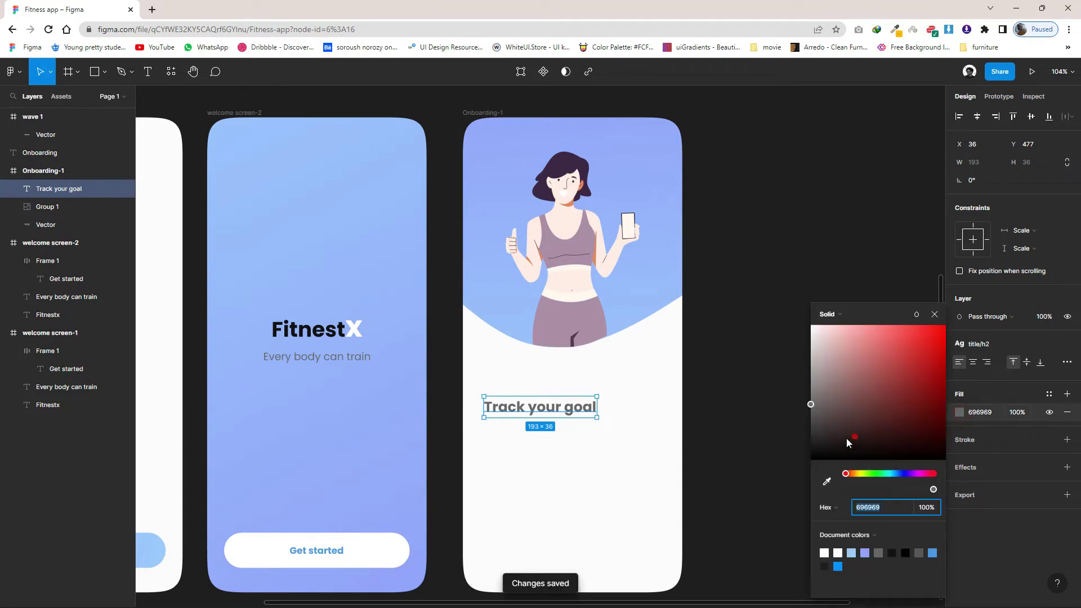
pyautogui.click(802, 453)
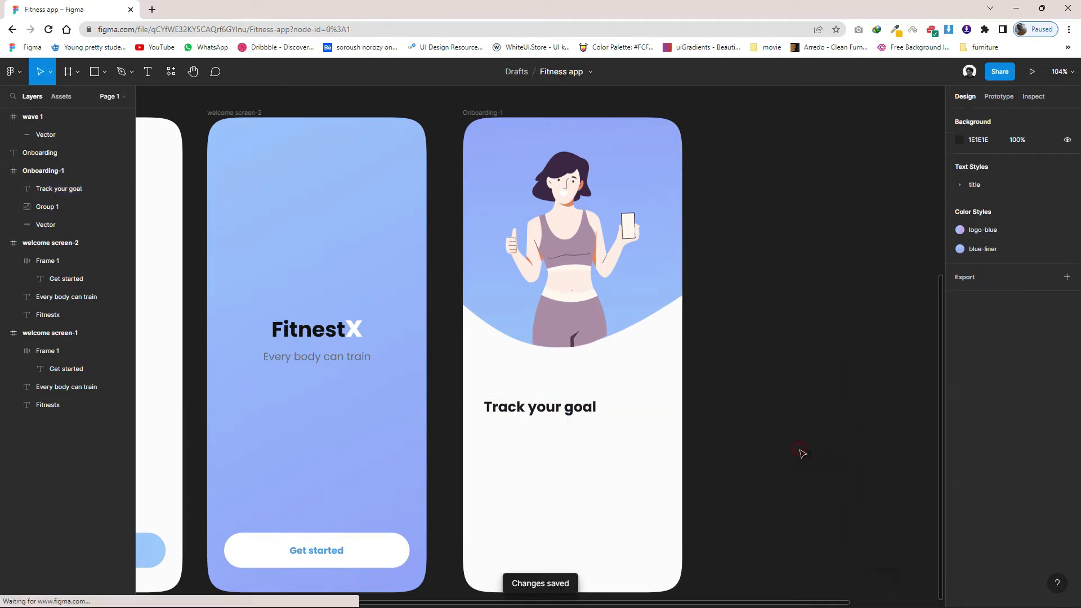
pyautogui.click(589, 409)
pyautogui.click(960, 412)
pyautogui.moveTo(813, 458); pyautogui.dragTo(809, 452)
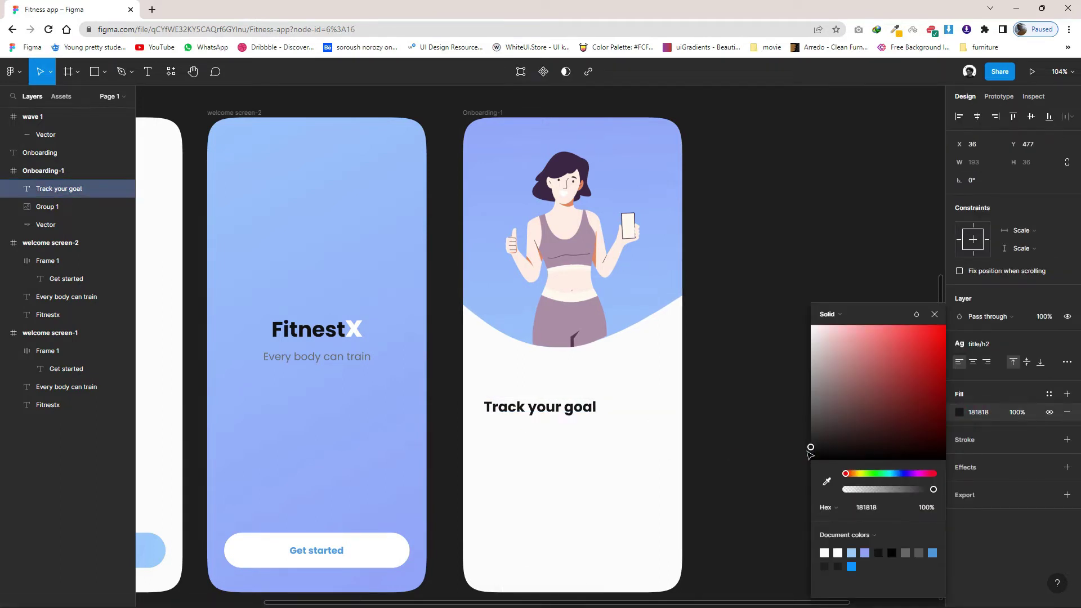
pyautogui.click(613, 441)
# Step: Alt-drag a duplicate of the title just below it and begin editing the copy
pyautogui.click(552, 417)
pyautogui.moveTo(549, 416); pyautogui.dragTo(541, 445)
pyautogui.press('Return')
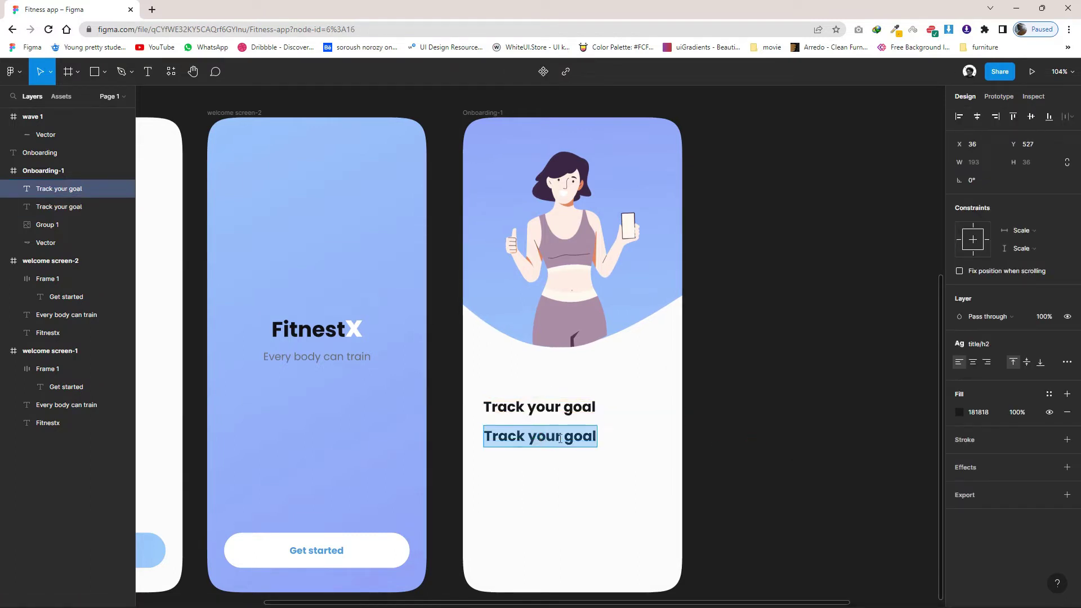
# Step: Detach the copy from title/h2 and set it to 14 px Regular weight
pyautogui.rightClick(560, 439)
pyautogui.click(847, 394)
pyautogui.click(1066, 344)
pyautogui.click(1032, 384)
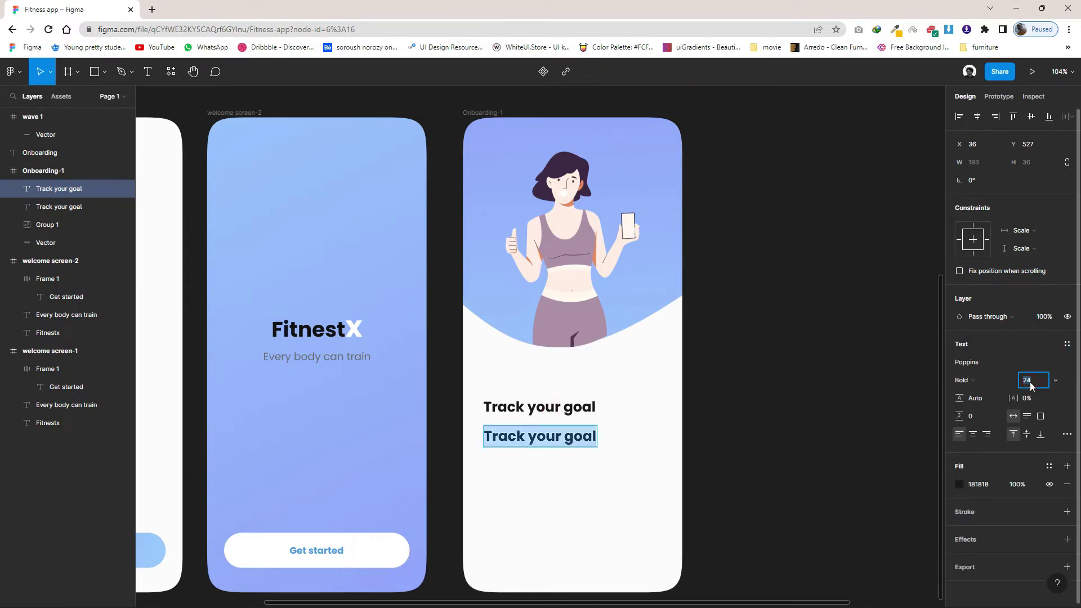
pyautogui.press('Return')
pyautogui.click(964, 380)
pyautogui.click(982, 341)
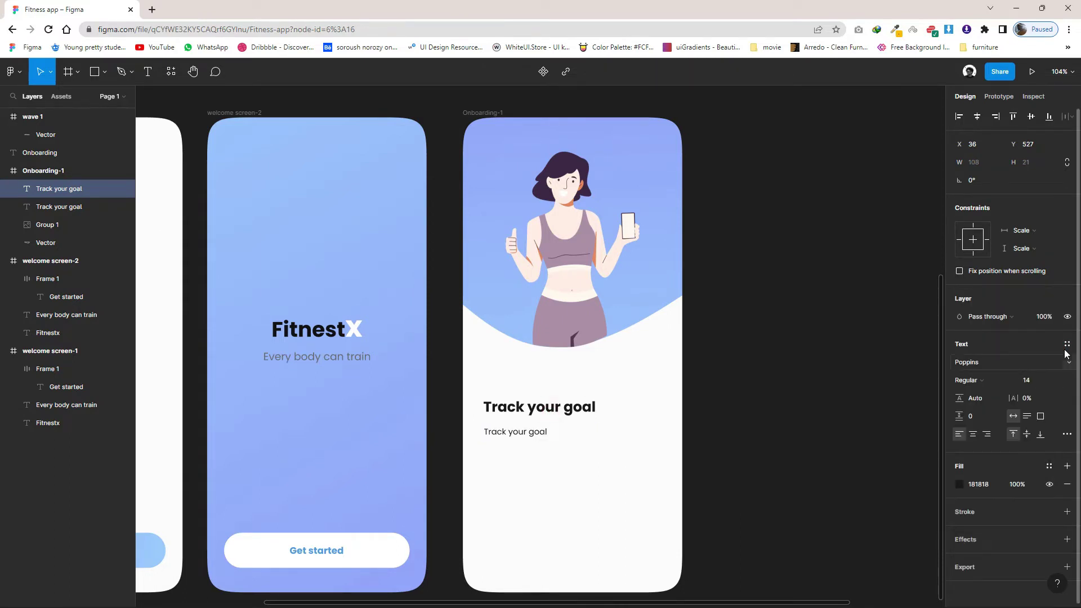
# Step: Save the copy's formatting as text style 'text/medium text (regular)'
pyautogui.click(1066, 344)
pyautogui.click(1064, 363)
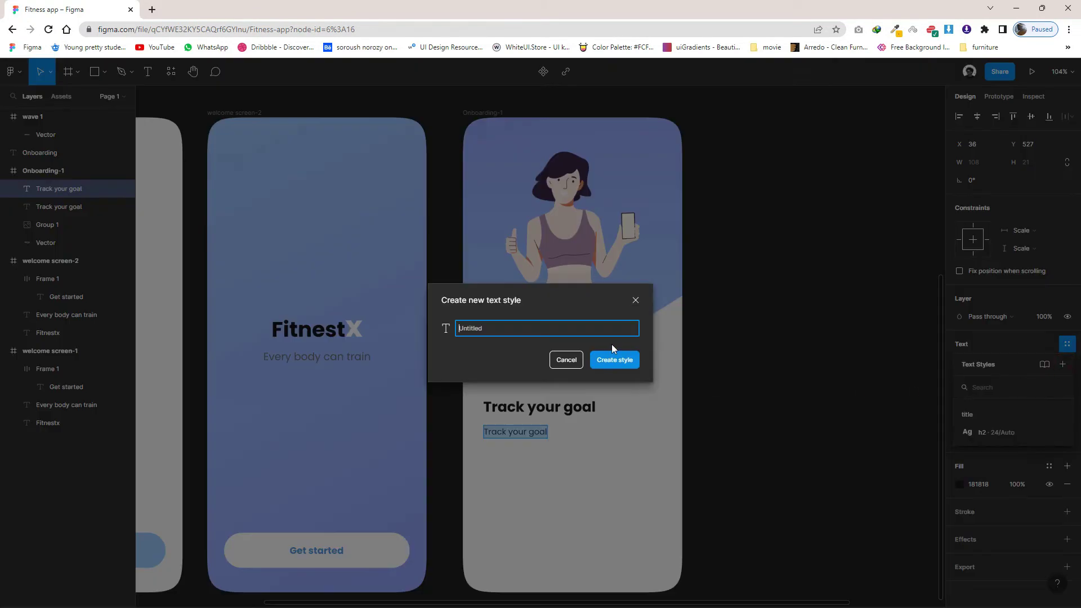
pyautogui.write('te')
pyautogui.write('me')
pyautogui.write('d')
pyautogui.write('u')
pyautogui.write('m ')
pyautogui.write('tex')
pyautogui.write('t9')
pyautogui.write('reg')
pyautogui.write('u')
pyautogui.write('la')
pyautogui.write('r)')
pyautogui.click(608, 361)
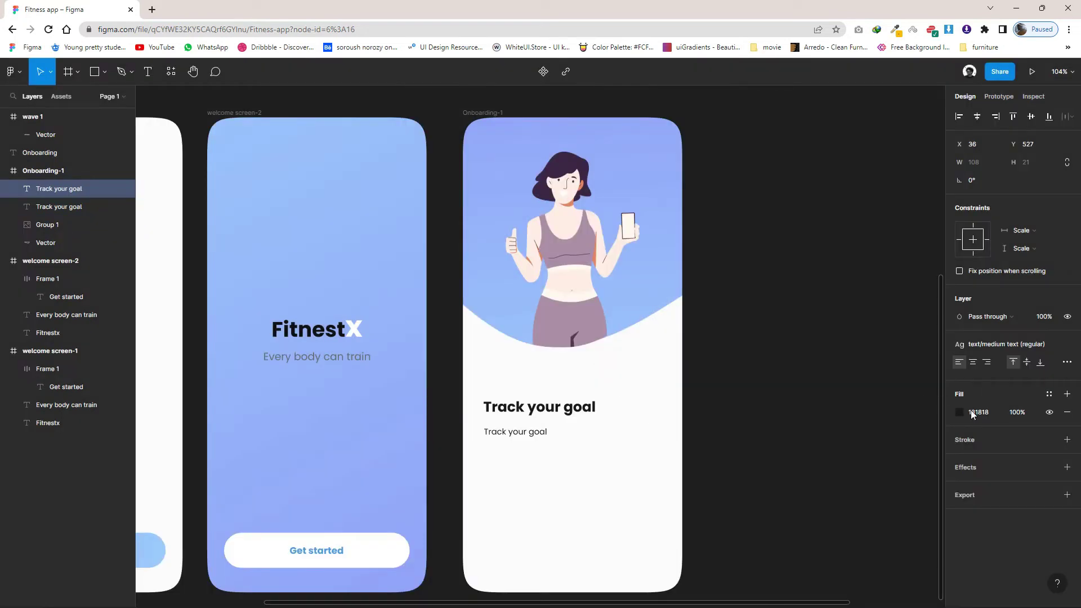
# Step: Set the copied text line's fill to dark grey 414141
pyautogui.click(959, 412)
pyautogui.click(818, 436)
pyautogui.moveTo(794, 435); pyautogui.dragTo(753, 441)
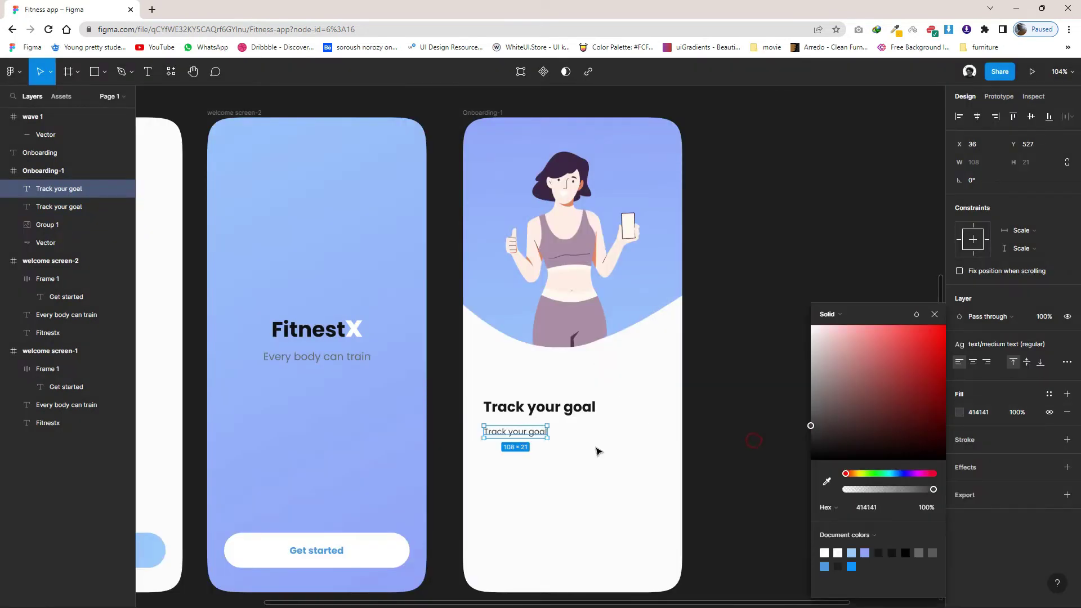
# Step: Fill the text with three Lorem ipsum sentences and resize the box to fit the screen
pyautogui.rightClick(504, 429)
pyautogui.click(656, 464)
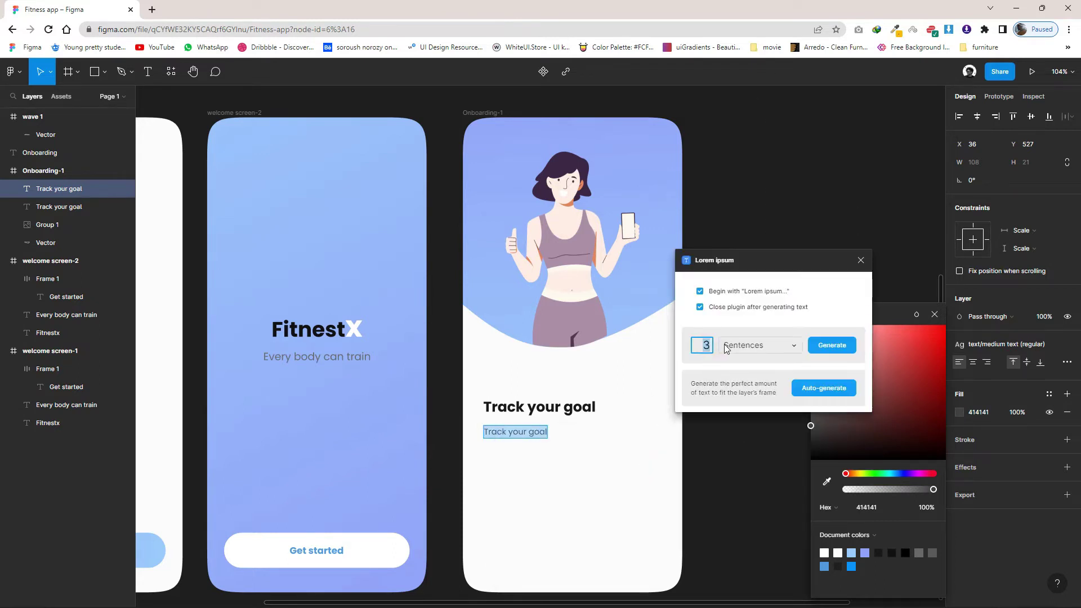
pyautogui.click(836, 347)
pyautogui.hotkey('shift', '1')
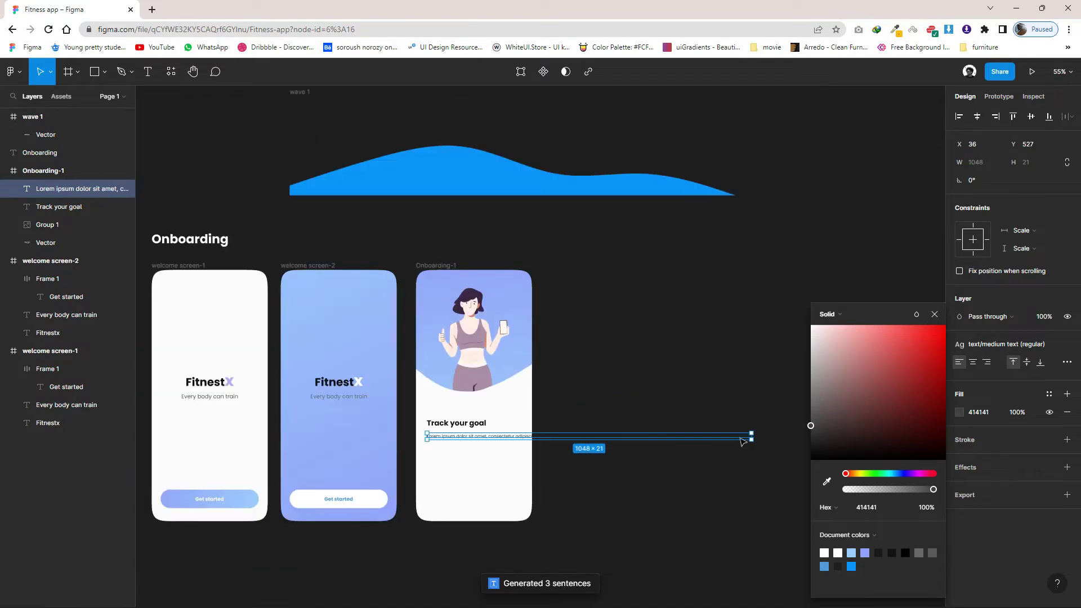
pyautogui.moveTo(753, 435); pyautogui.dragTo(522, 437)
pyautogui.keyDown('ctrl'); pyautogui.scroll(5, 450, 494); pyautogui.keyUp('ctrl')
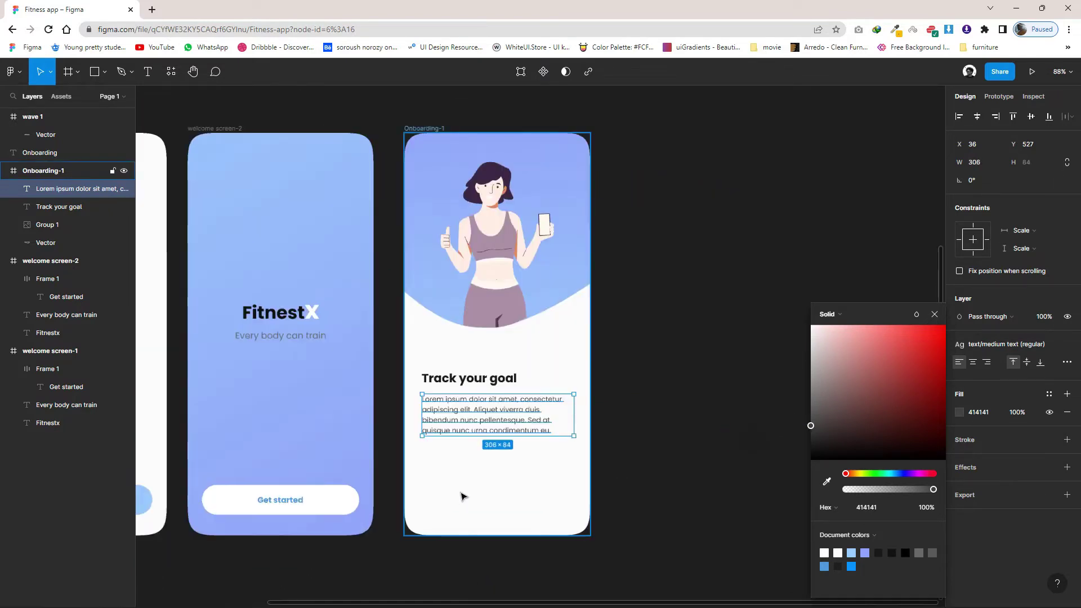
pyautogui.moveTo(615, 392); pyautogui.dragTo(632, 386)
# Step: Delete the last lorem sentence and narrow the box so the paragraph wraps to three lines
pyautogui.doubleClick(575, 394)
pyautogui.rightClick(565, 386)
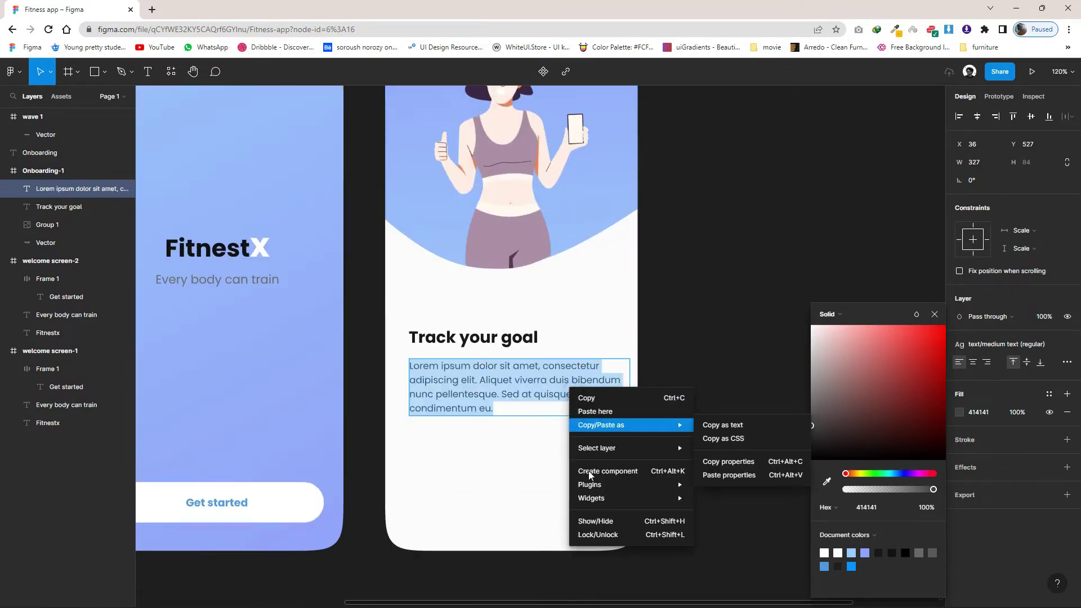
pyautogui.click(718, 381)
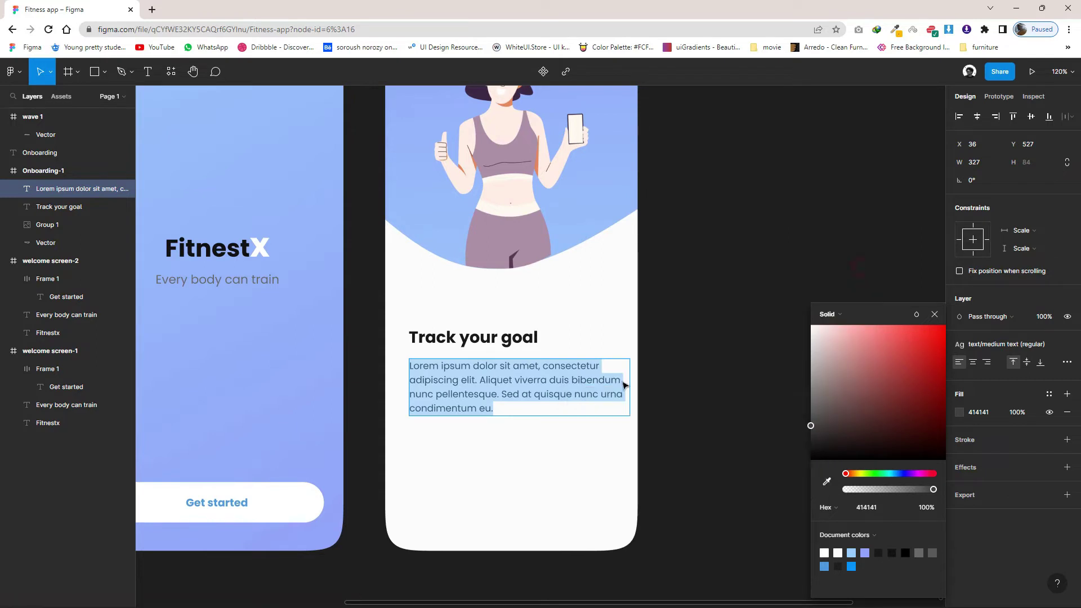
pyautogui.moveTo(493, 409); pyautogui.dragTo(404, 395)
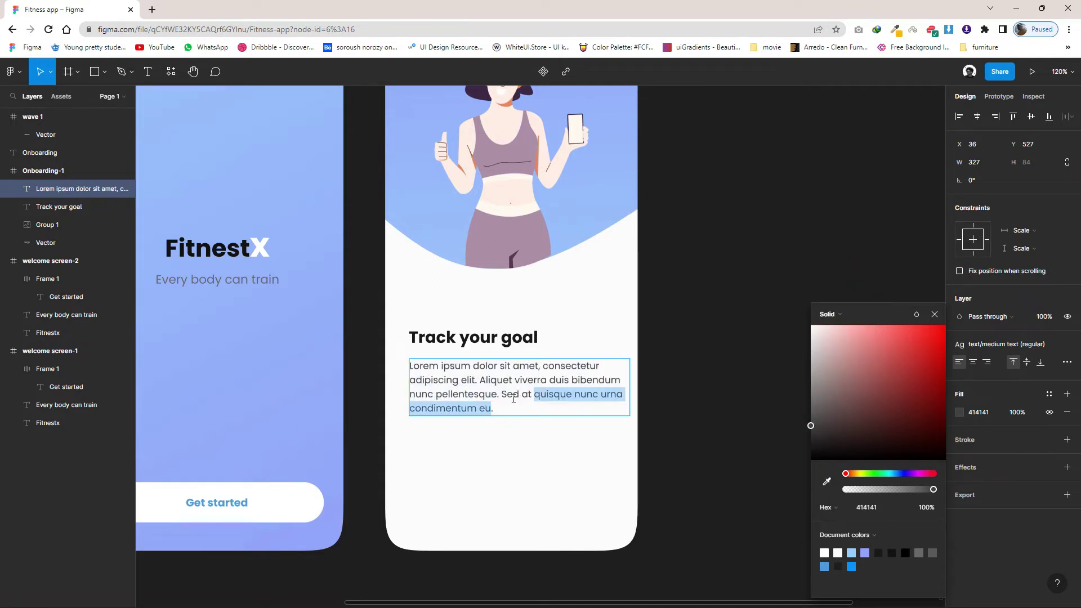
pyautogui.press('BackSpace')
pyautogui.press('Escape')
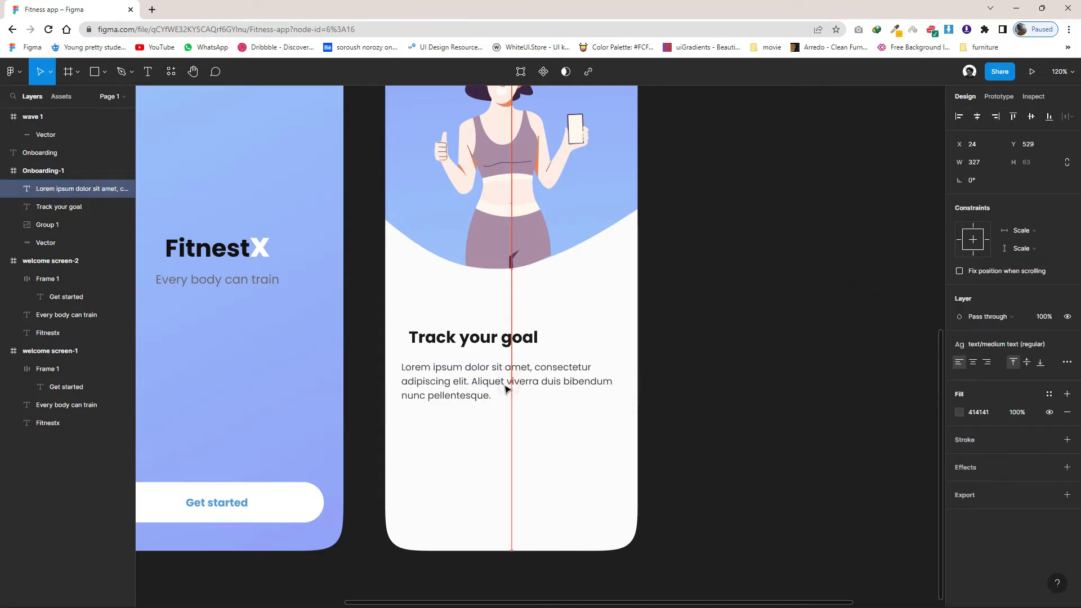
pyautogui.moveTo(629, 380); pyautogui.dragTo(602, 380)
pyautogui.moveTo(471, 382); pyautogui.dragTo(470, 383)
pyautogui.click(473, 338)
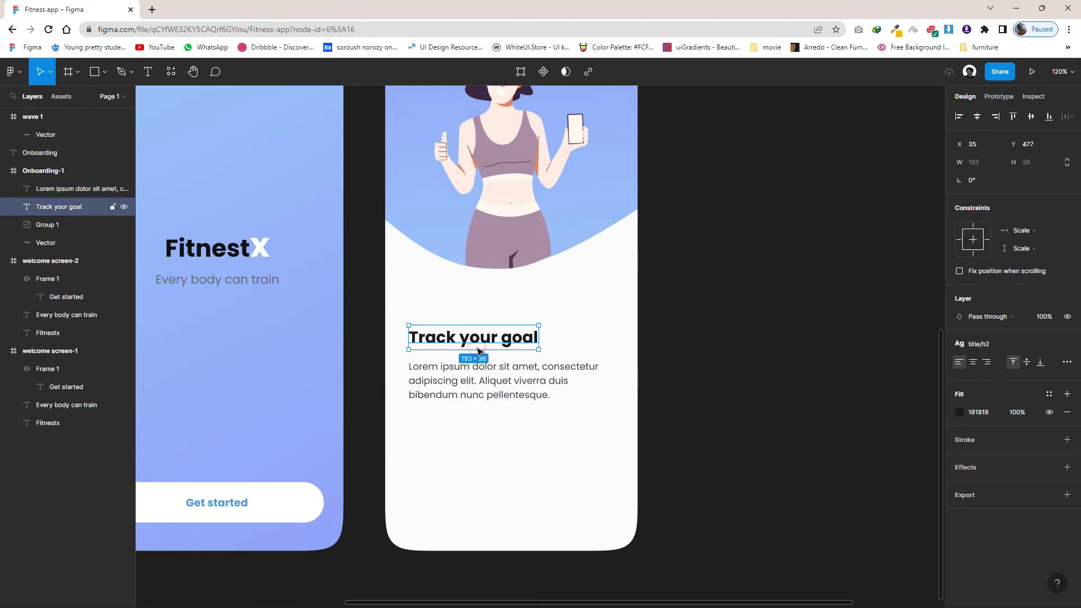
pyautogui.scroll(3, 430, 212)
pyautogui.press('Escape')
# Step: Show Onboarding-1's column grid and align the lorem paragraph with the title at the 24 px left margin
pyautogui.click(1049, 308)
pyautogui.scroll(-3, 503, 394)
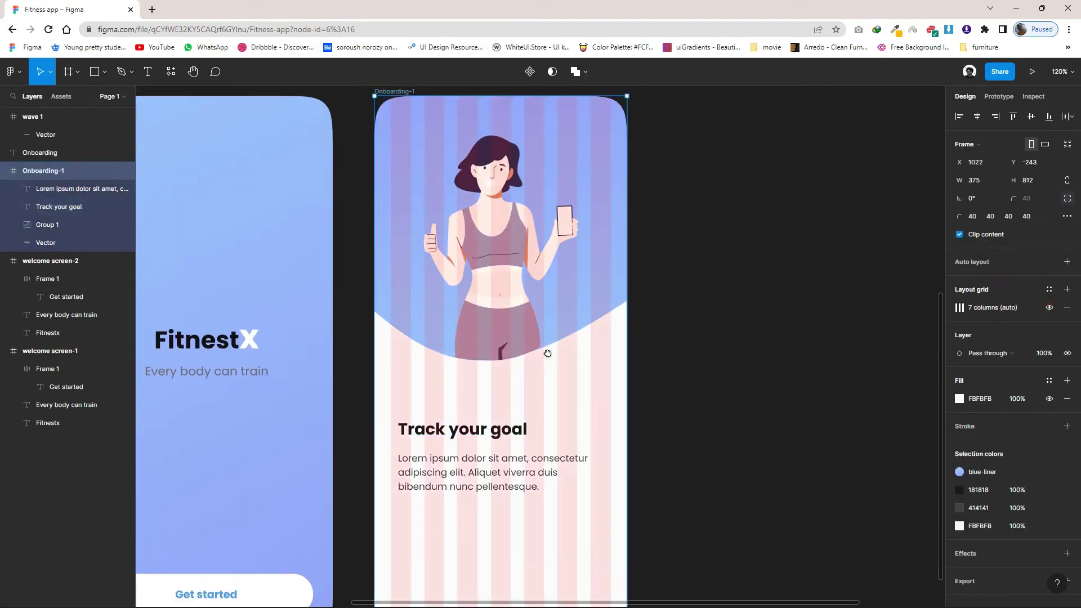
pyautogui.click(461, 378)
pyautogui.click(502, 420)
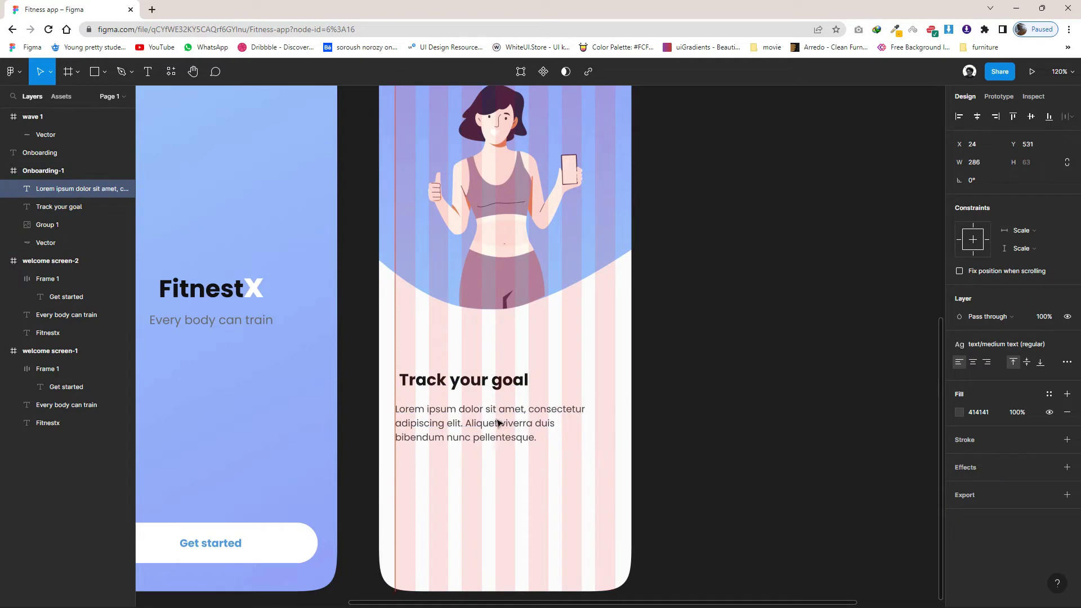
pyautogui.moveTo(503, 420)
pyautogui.mouseDown()
pyautogui.moveTo(491, 423)
pyautogui.moveTo(482, 383)
pyautogui.mouseUp()
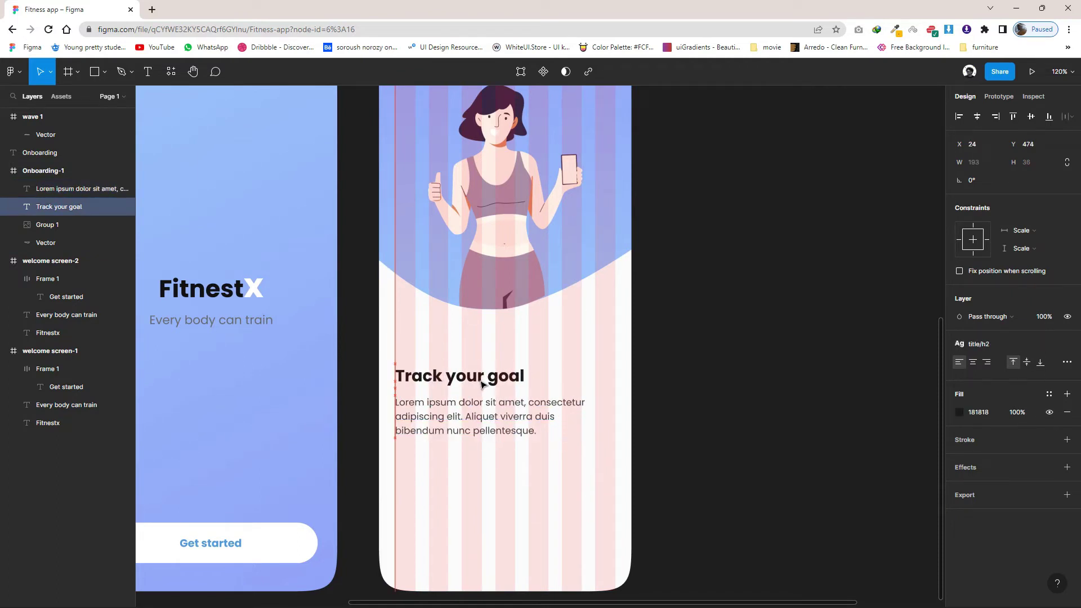
pyautogui.click(613, 345)
pyautogui.scroll(4, 610, 405)
pyautogui.click(400, 150)
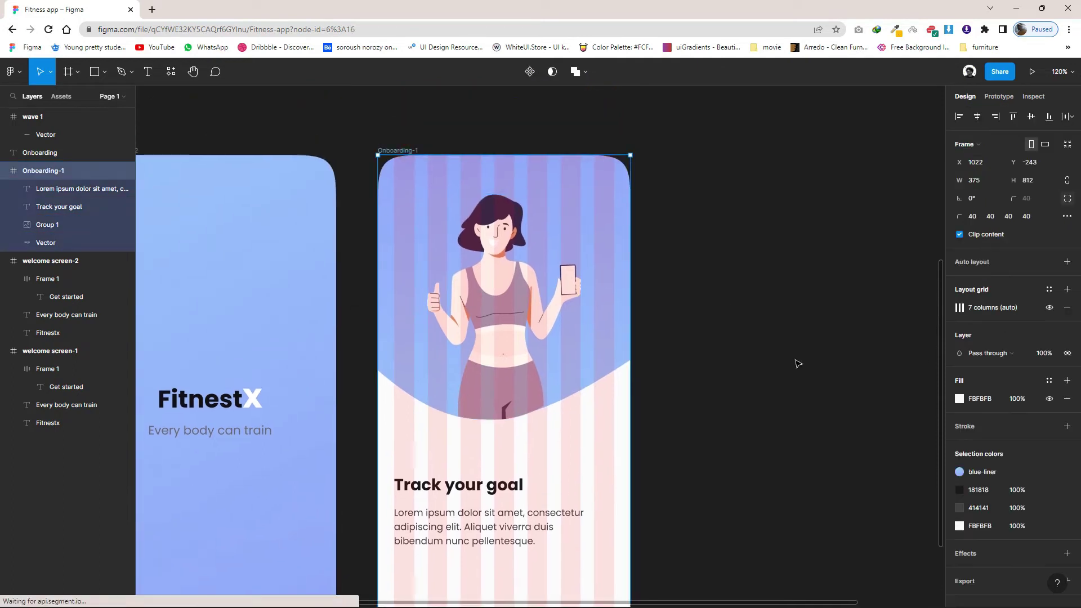
pyautogui.keyDown('ctrl'); pyautogui.scroll(2, 584, 451); pyautogui.keyUp('ctrl')
pyautogui.keyDown('ctrl'); pyautogui.scroll(2, 555, 473); pyautogui.keyUp('ctrl')
pyautogui.scroll(-3, 555, 473)
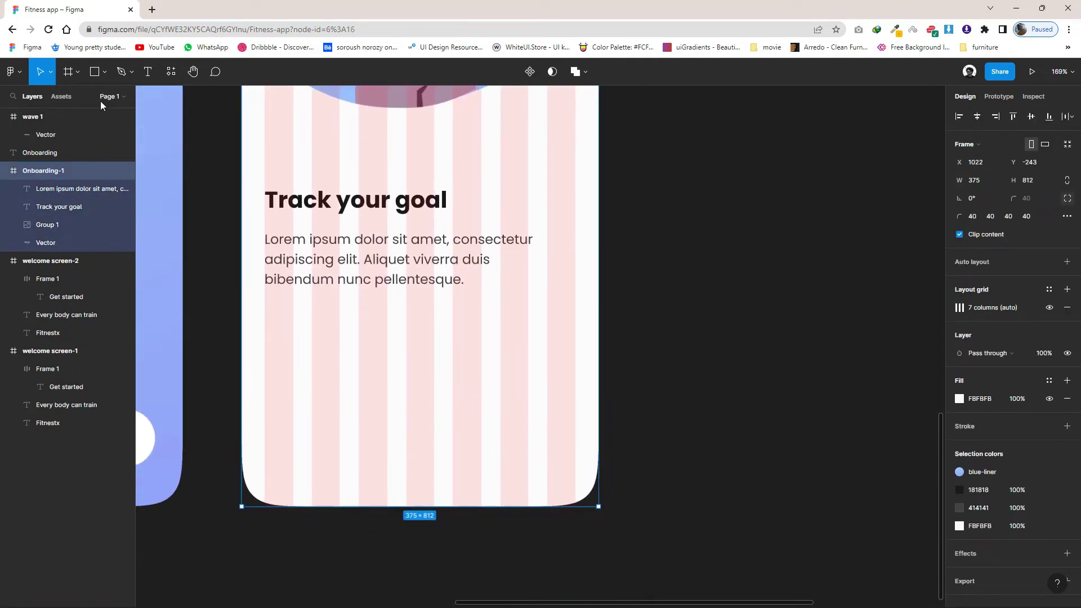
# Step: Draw a 50×50 circle near Onboarding-1's bottom-right corner
pyautogui.click(105, 72)
pyautogui.click(104, 72)
pyautogui.click(79, 140)
pyautogui.keyDown('ctrl'); pyautogui.scroll(1, 513, 400); pyautogui.keyUp('ctrl')
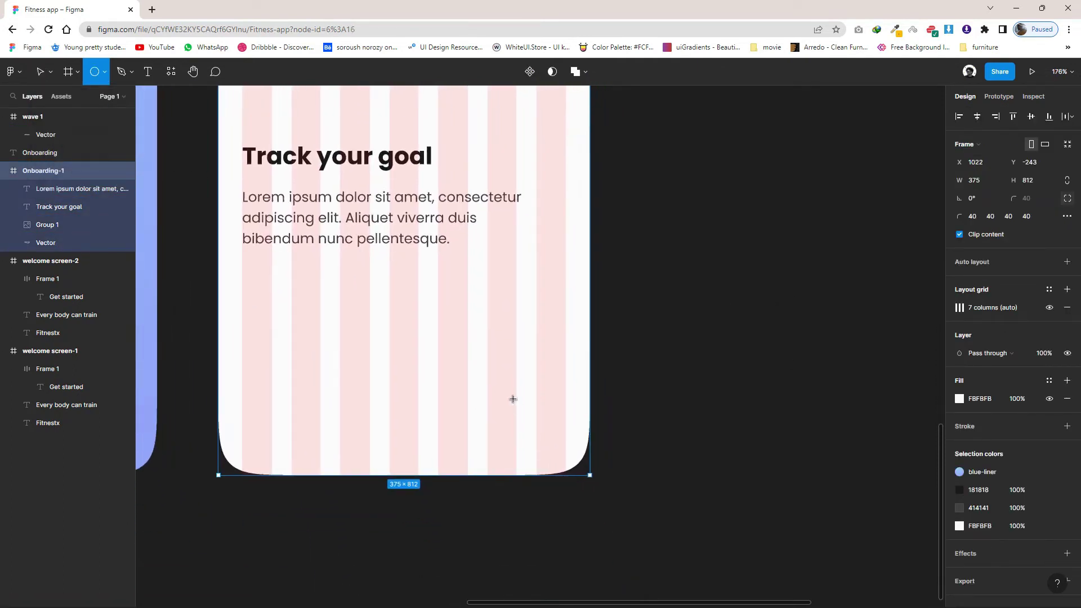
pyautogui.moveTo(501, 383)
pyautogui.mouseDown()
pyautogui.moveTo(555, 435)
pyautogui.moveTo(542, 424)
pyautogui.mouseUp()
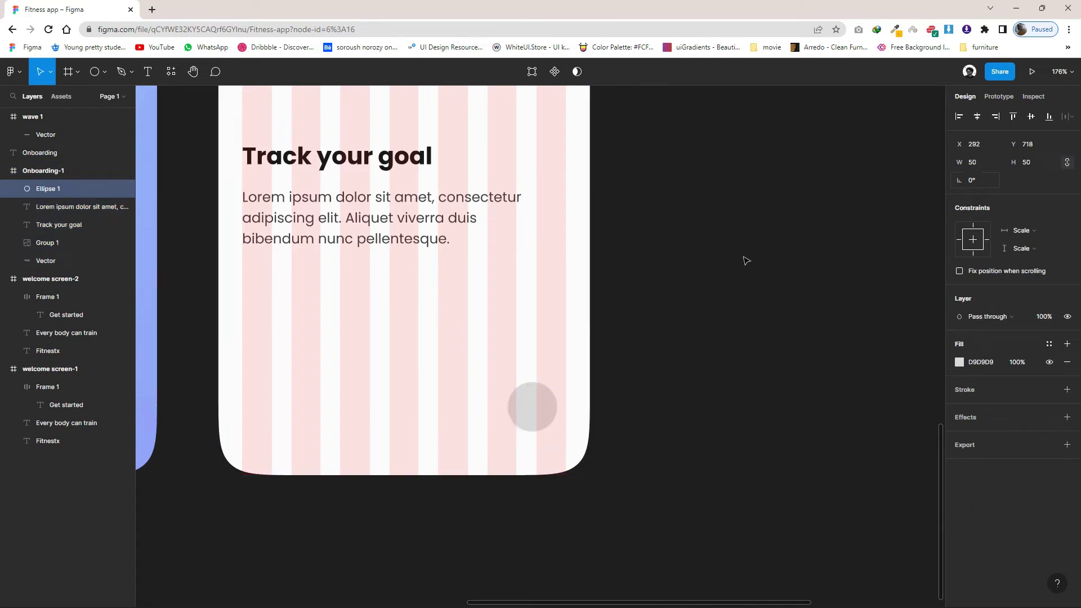
pyautogui.keyDown('ctrl'); pyautogui.scroll(3, 599, 431); pyautogui.keyUp('ctrl')
pyautogui.moveTo(502, 399); pyautogui.dragTo(508, 413)
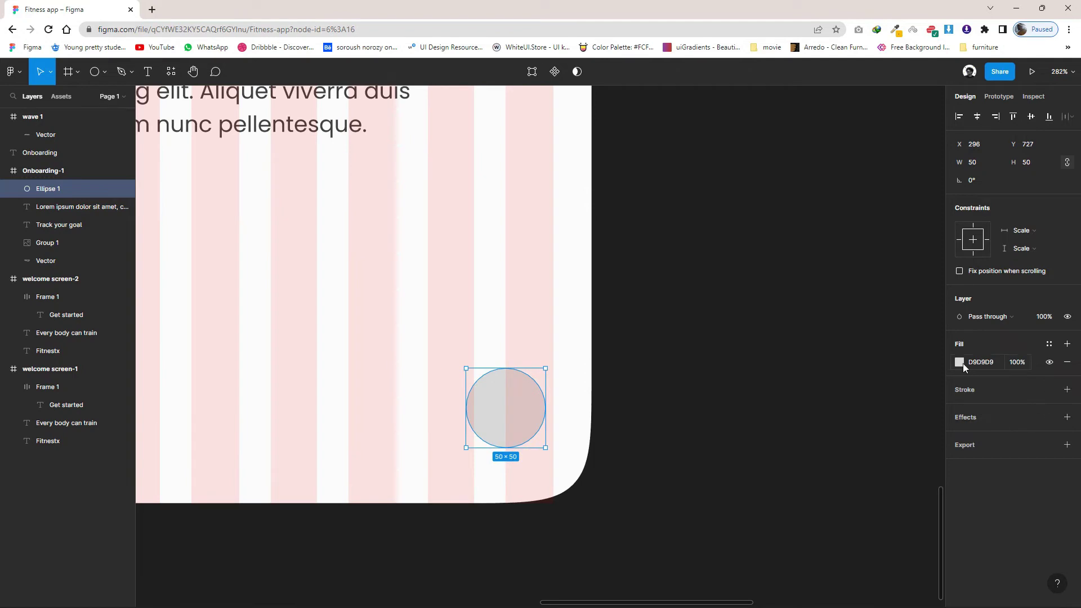
# Step: Give the circle a thin black stroke without a drop shadow, then hide the column grid
pyautogui.click(976, 417)
pyautogui.click(957, 436)
pyautogui.click(1067, 435)
pyautogui.click(1066, 390)
pyautogui.moveTo(510, 411); pyautogui.dragTo(518, 409)
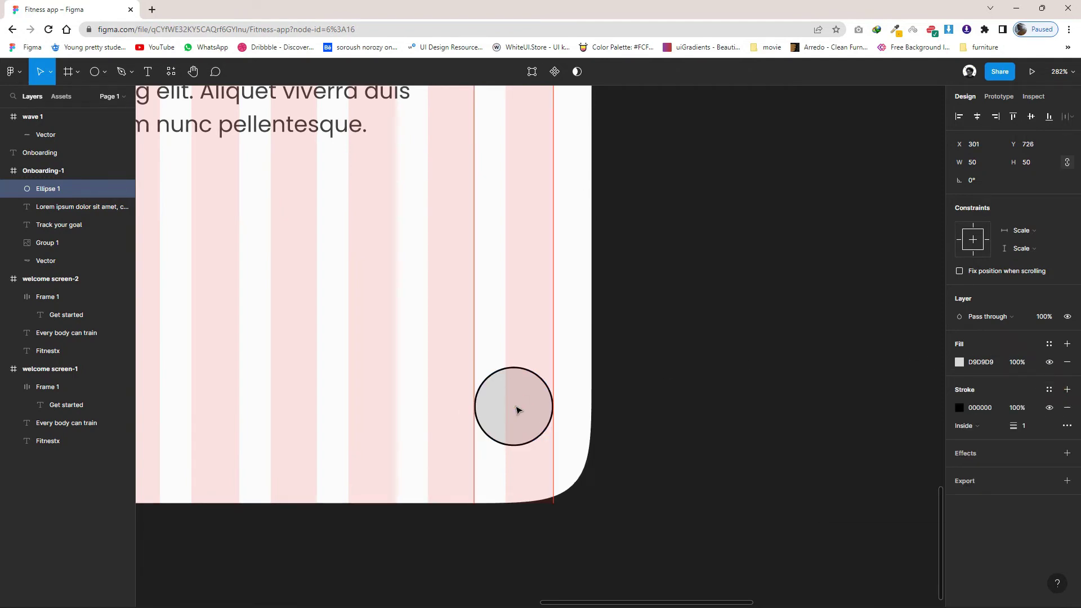
pyautogui.scroll(-5, 518, 410)
pyautogui.click(363, 97)
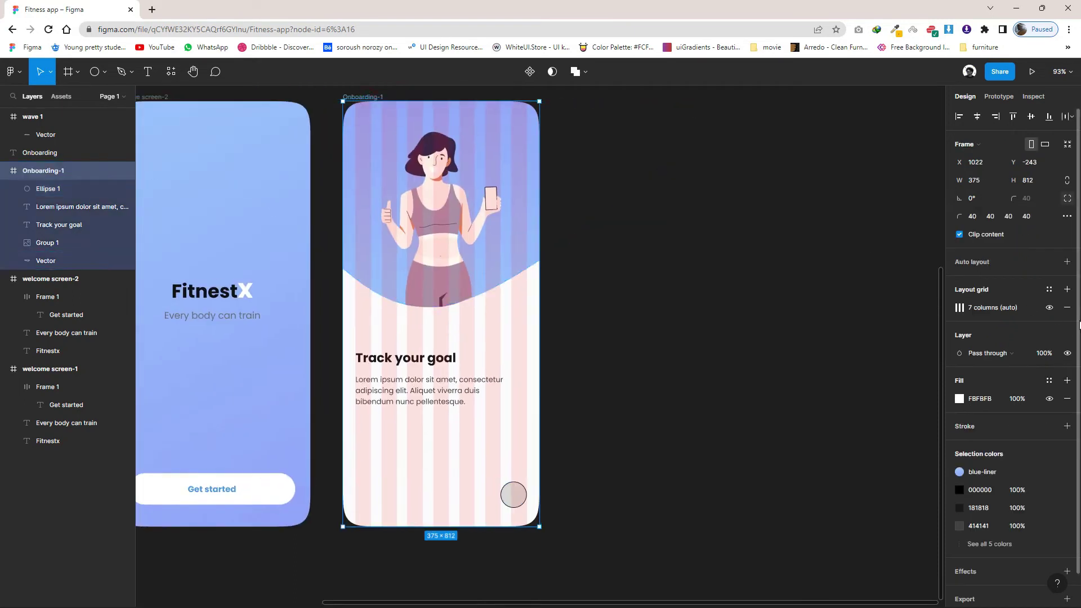
pyautogui.click(1049, 307)
pyautogui.scroll(5, 507, 374)
# Step: Remove the circle's grey fill and draw a rectangle covering its left half
pyautogui.click(507, 374)
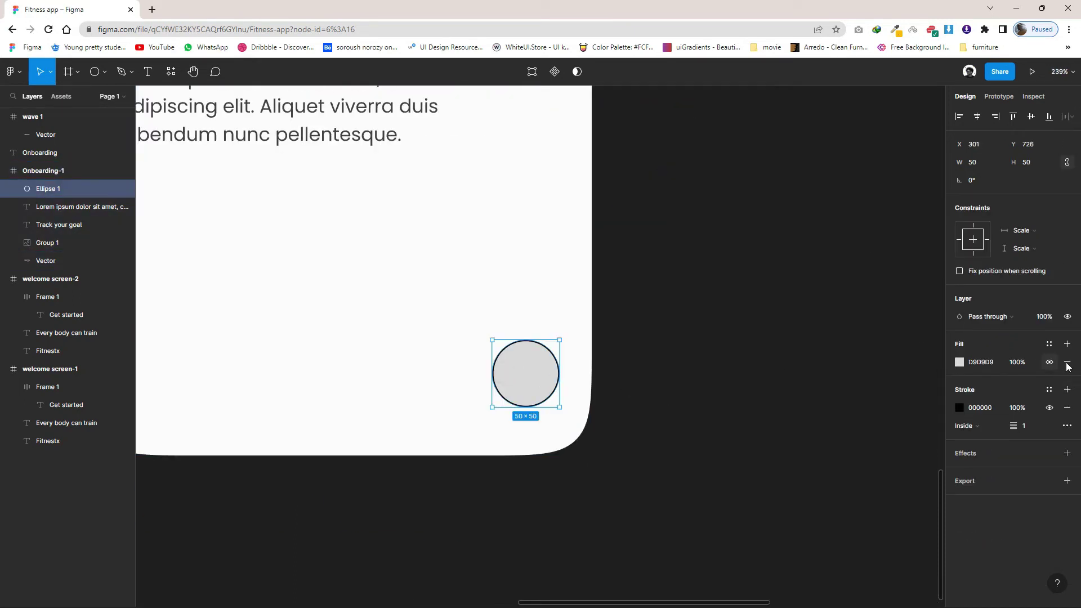
pyautogui.click(1067, 362)
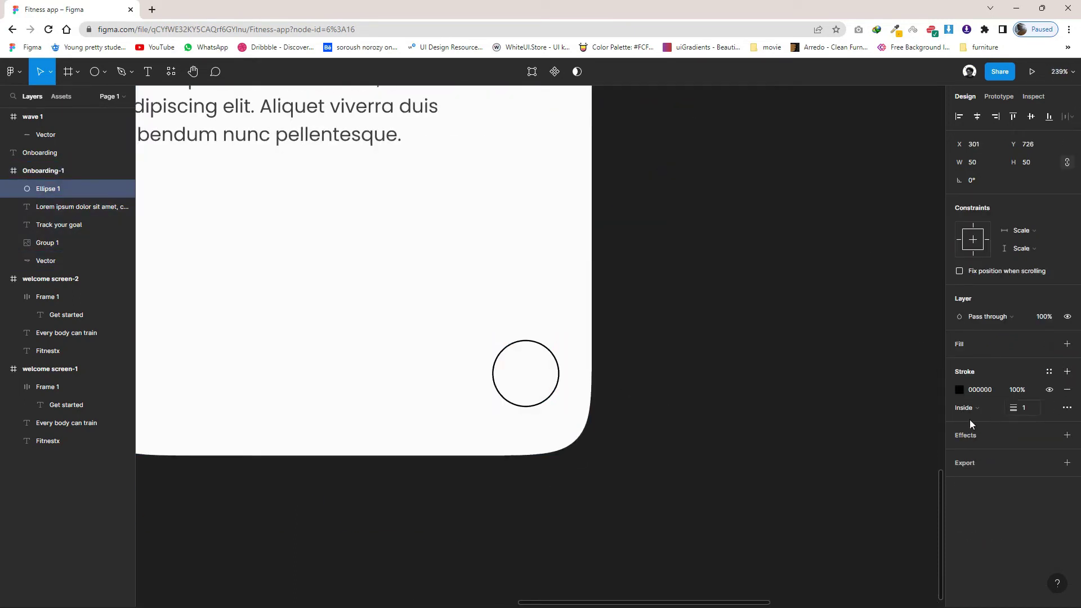
pyautogui.click(656, 391)
pyautogui.click(104, 71)
pyautogui.click(79, 96)
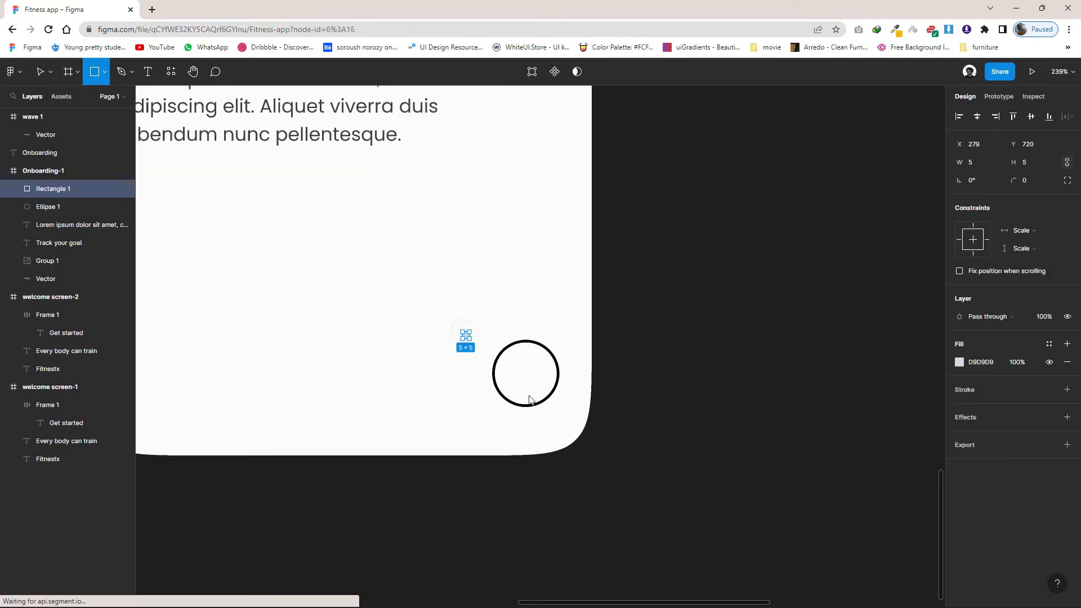
pyautogui.moveTo(454, 335)
pyautogui.mouseDown()
pyautogui.moveTo(529, 411)
pyautogui.moveTo(446, 285)
pyautogui.mouseUp()
# Step: Subtract the rectangle from the circle, leaving an open arc with corner radius 2
pyautogui.click(546, 420)
pyautogui.scroll(3, 546, 419)
pyautogui.click(585, 72)
pyautogui.click(576, 113)
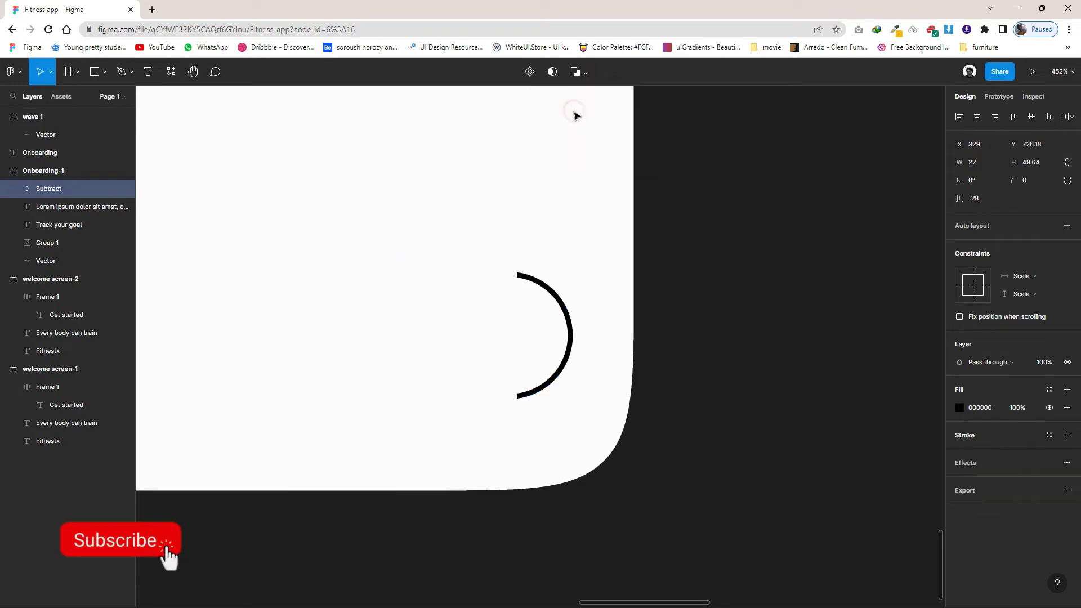
pyautogui.write('2')
pyautogui.press('Return')
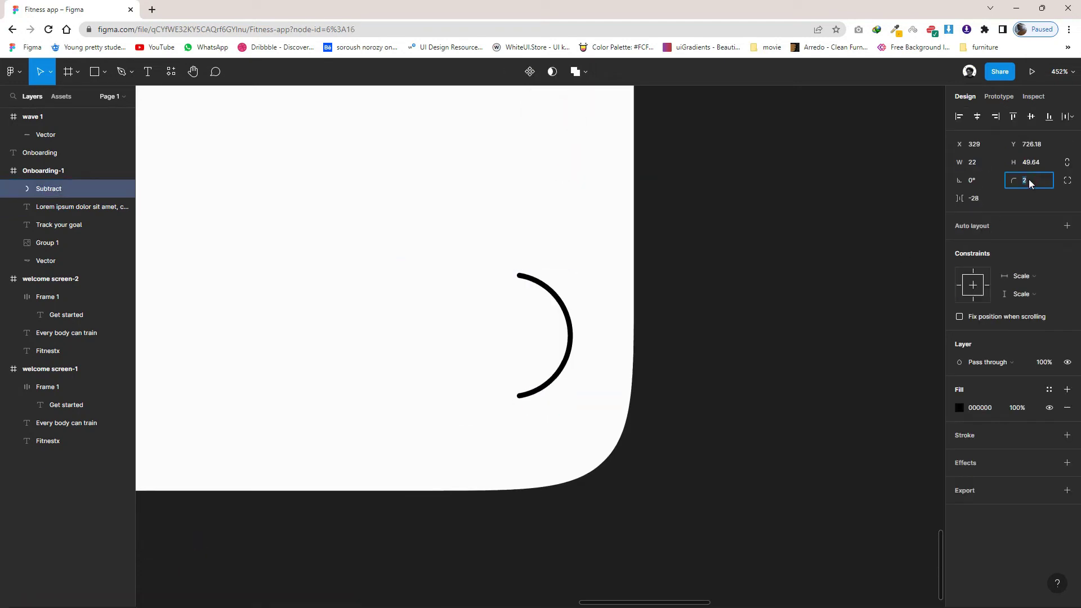
pyautogui.click(604, 347)
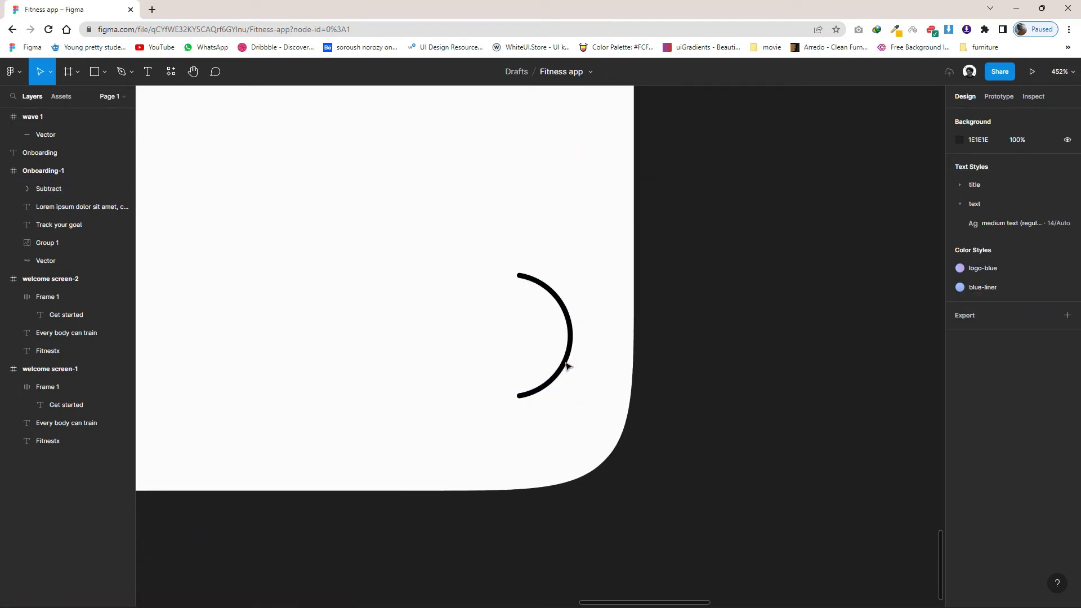
pyautogui.scroll(3, 536, 390)
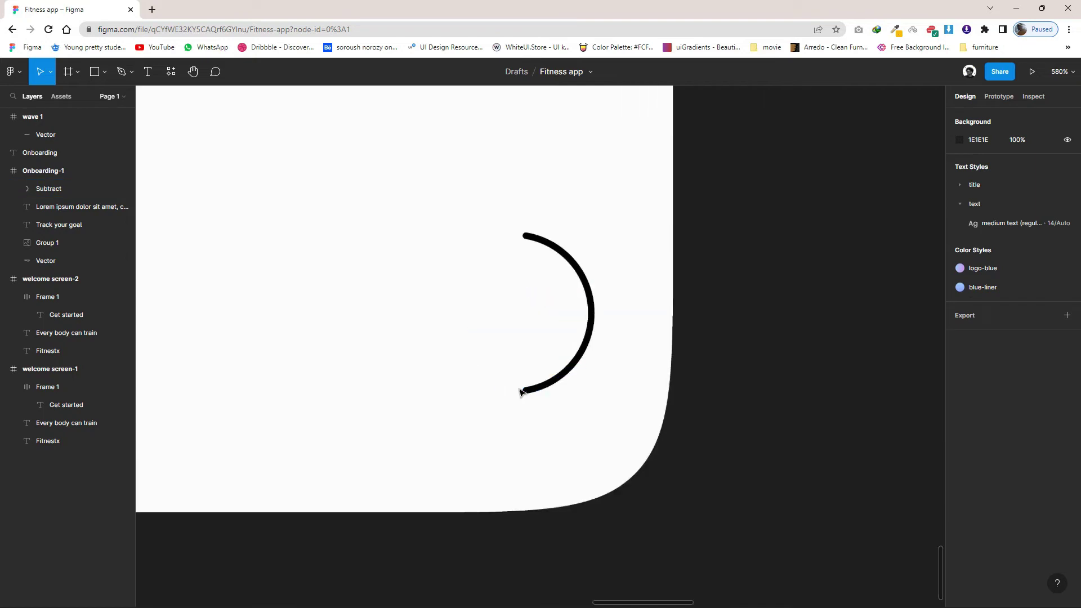
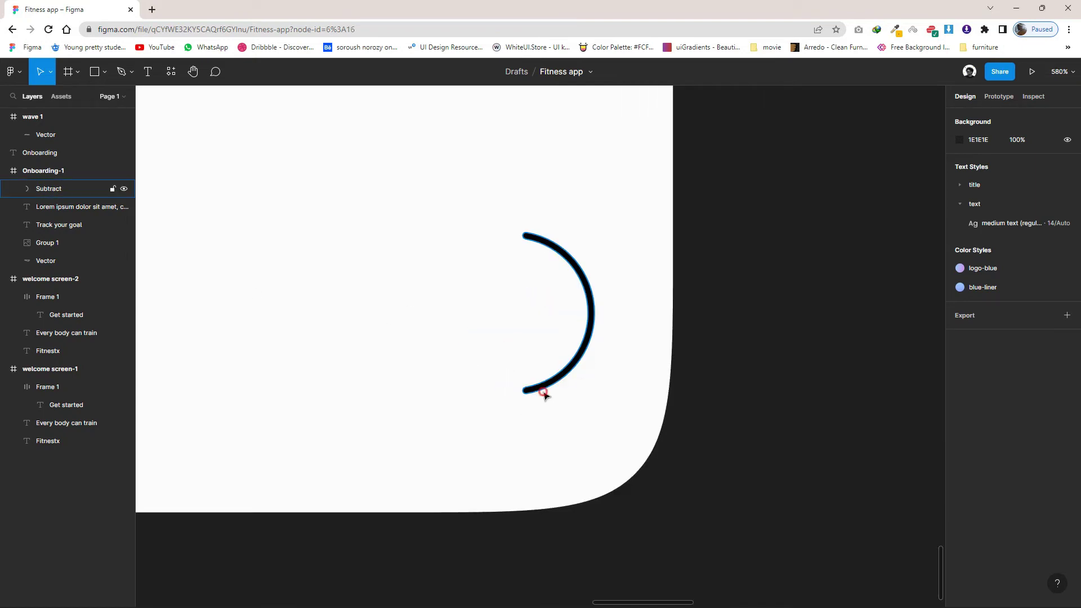
# Step: Rotate the rectangle inside Subtract to about 45° so it trims the circle to a quarter arc
pyautogui.click(544, 394)
pyautogui.doubleClick(456, 389)
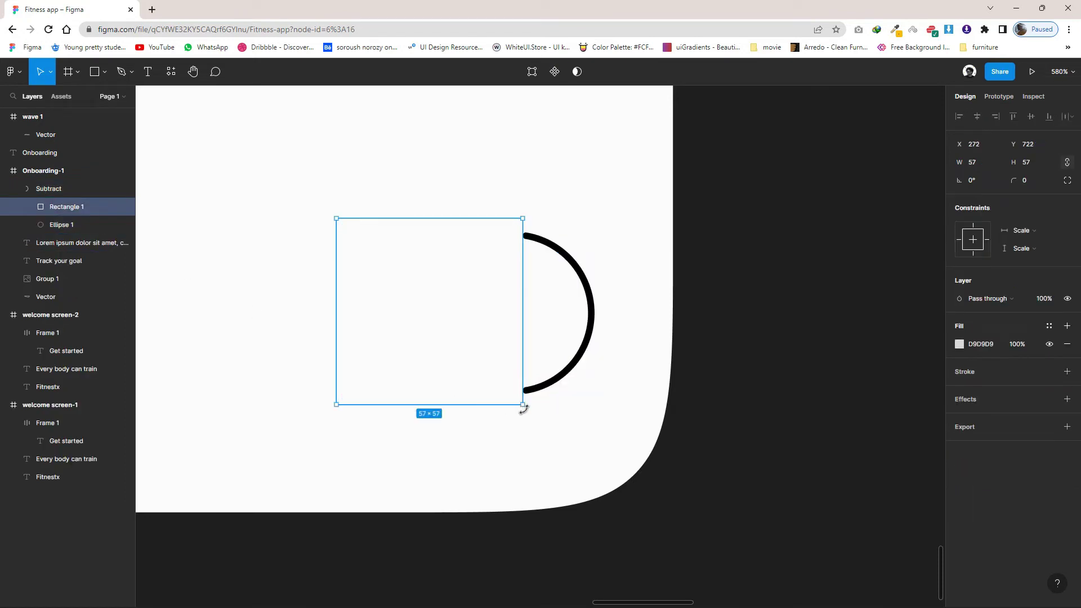
pyautogui.moveTo(537, 383); pyautogui.dragTo(591, 404)
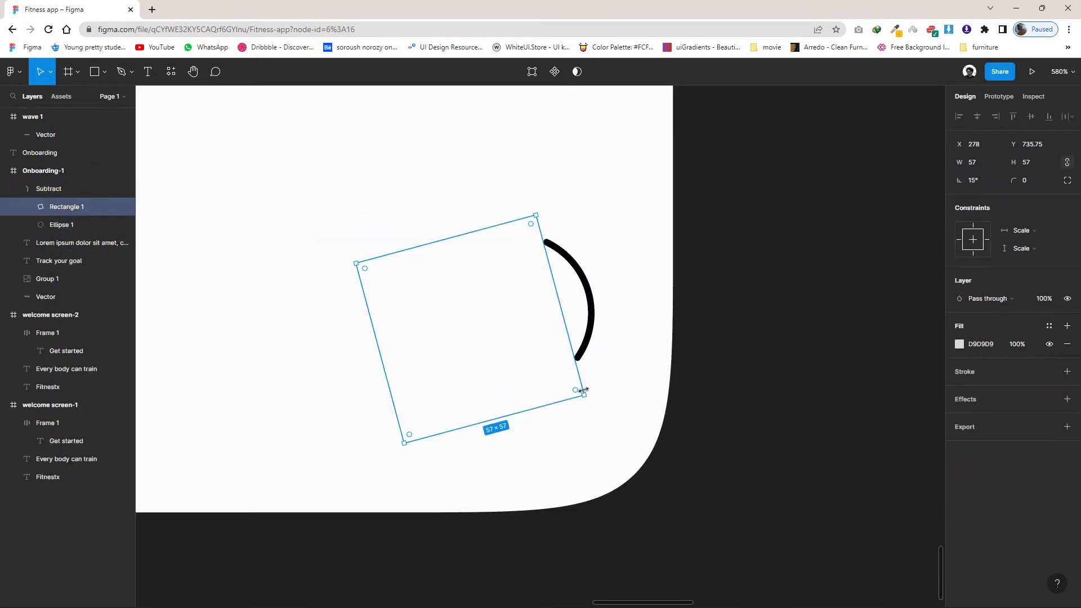
pyautogui.click(555, 361)
pyautogui.click(115, 207)
pyautogui.moveTo(591, 394); pyautogui.dragTo(565, 329)
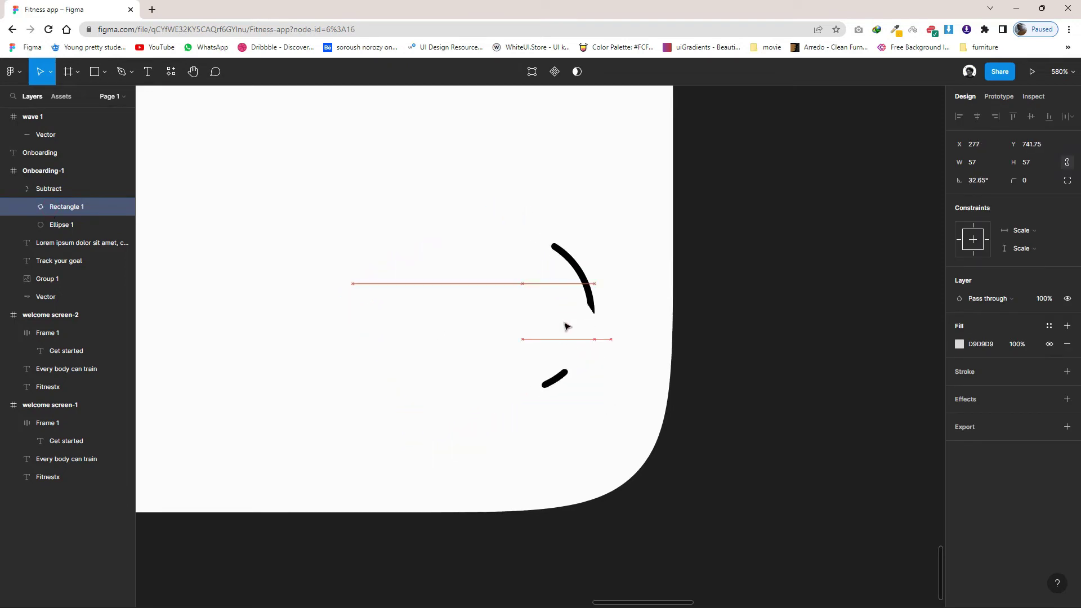
pyautogui.moveTo(567, 327)
pyautogui.mouseDown()
pyautogui.moveTo(610, 344)
pyautogui.moveTo(549, 325)
pyautogui.mouseUp()
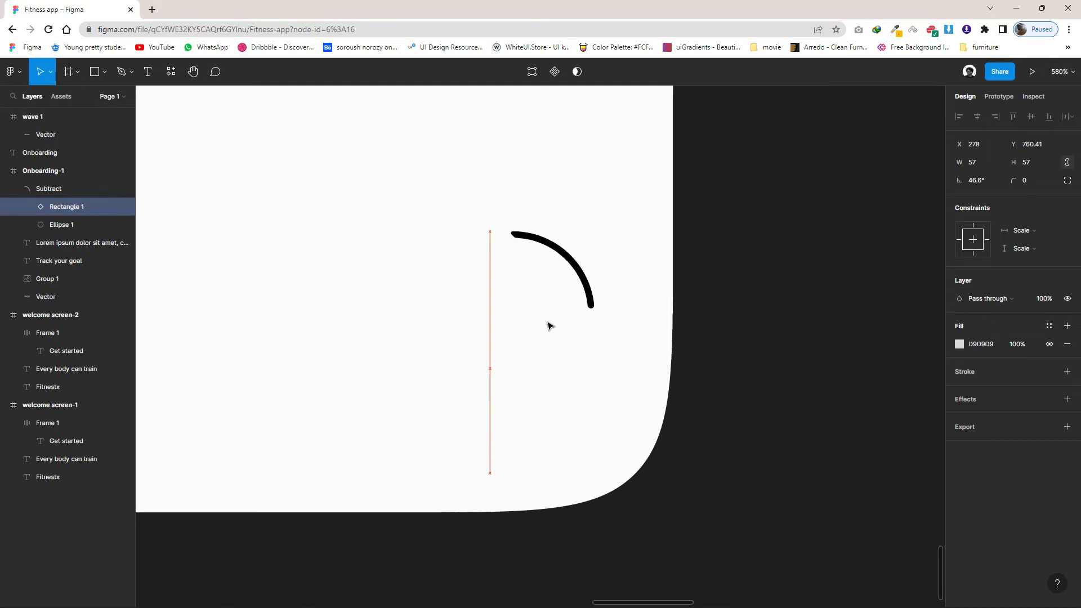
pyautogui.click(646, 349)
# Step: Duplicate Ellipse 1 and place the copy to the left of the arc
pyautogui.scroll(-3, 625, 326)
pyautogui.click(622, 322)
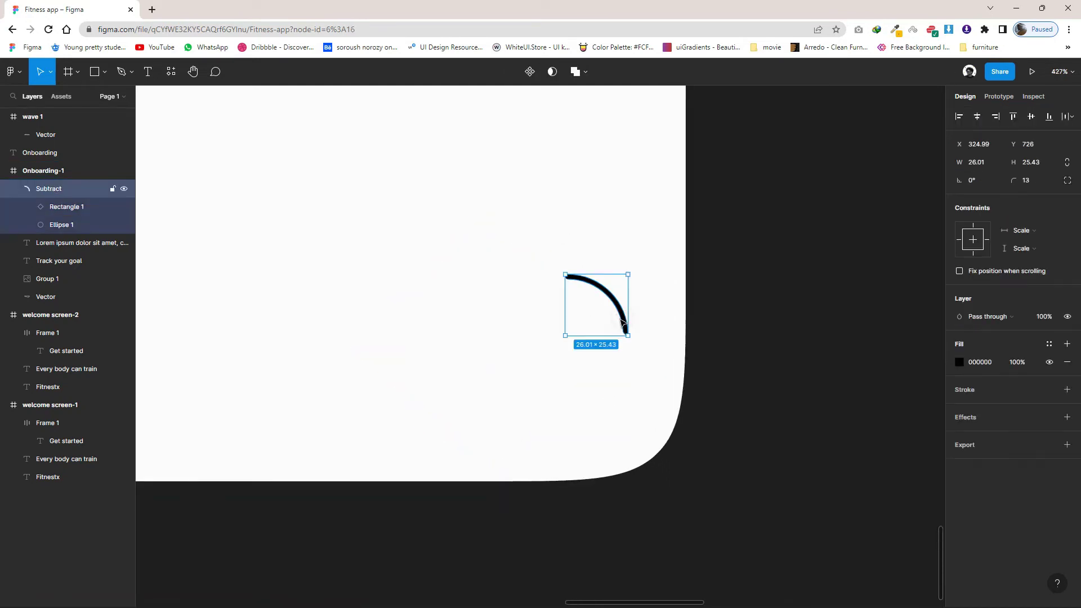
pyautogui.click(54, 226)
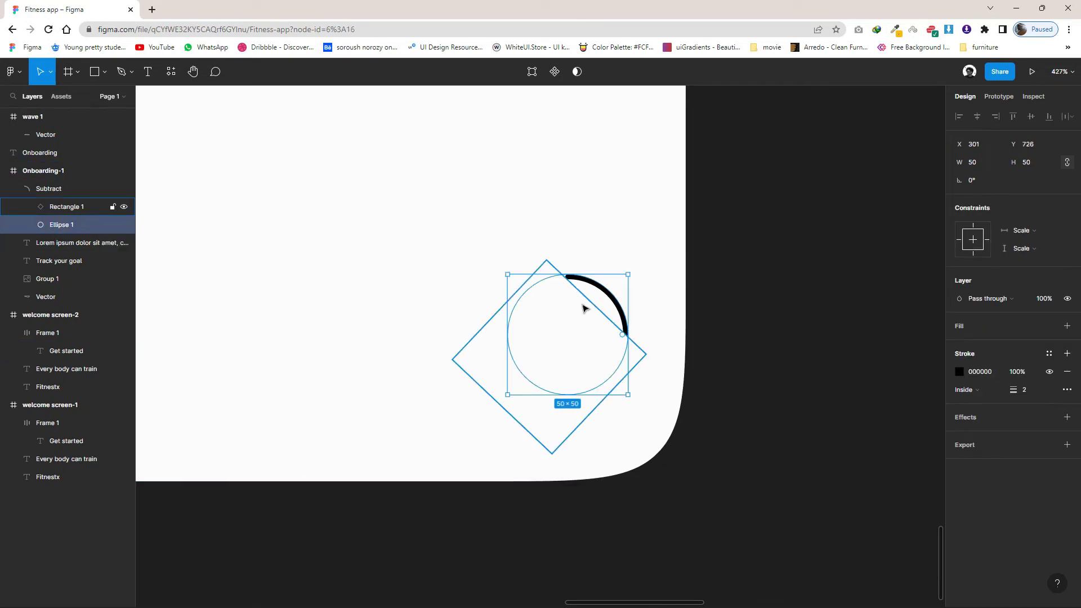
pyautogui.moveTo(580, 309)
pyautogui.mouseDown()
pyautogui.moveTo(356, 311)
pyautogui.moveTo(411, 282)
pyautogui.mouseUp()
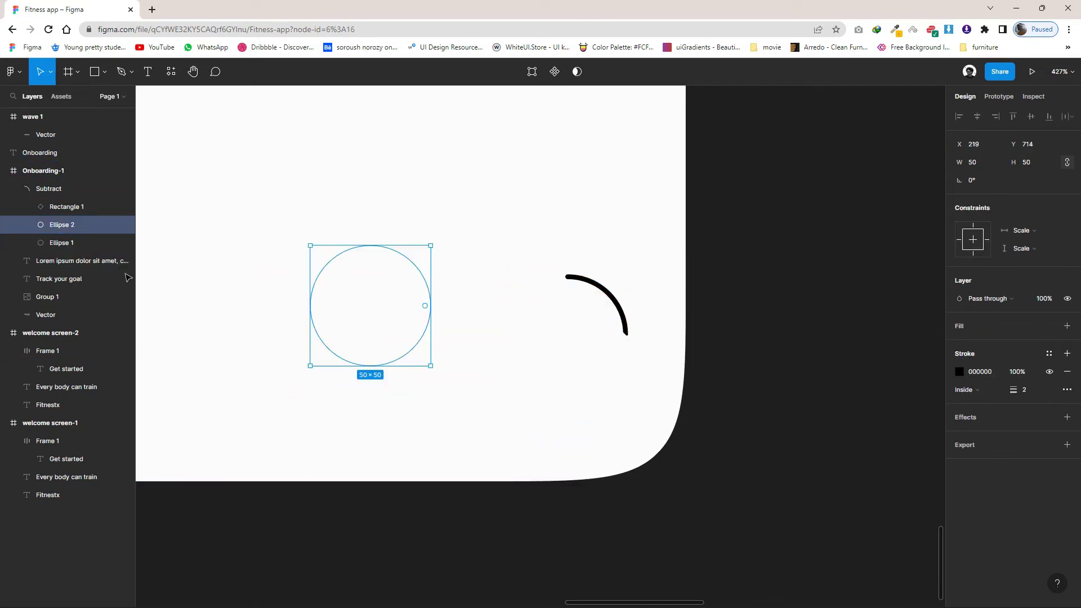
# Step: Move the circle copy out of Subtract, send it to back over the arc, and select Ellipse 1's stroke
pyautogui.moveTo(48, 191); pyautogui.dragTo(48, 189)
pyautogui.moveTo(377, 295); pyautogui.dragTo(556, 327)
pyautogui.rightClick(616, 369)
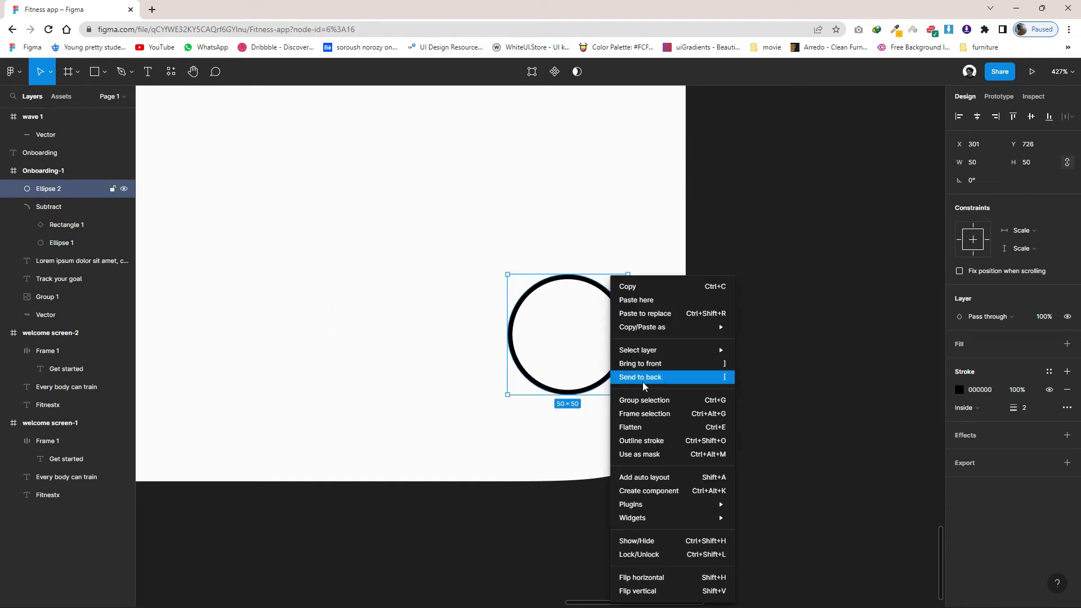
pyautogui.click(647, 382)
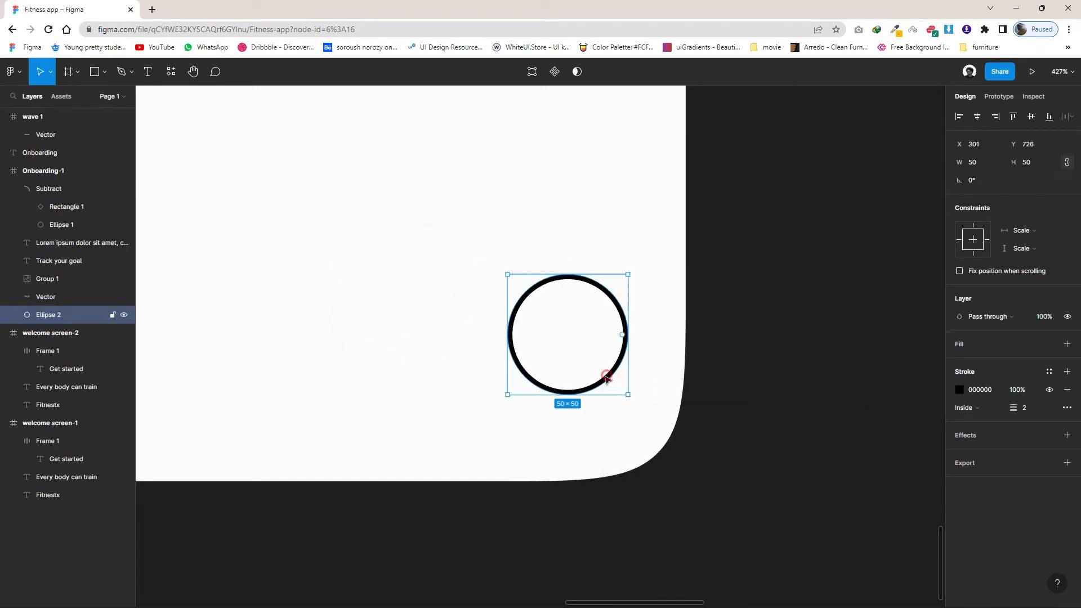
pyautogui.moveTo(606, 376); pyautogui.dragTo(609, 378)
pyautogui.scroll(3, 610, 379)
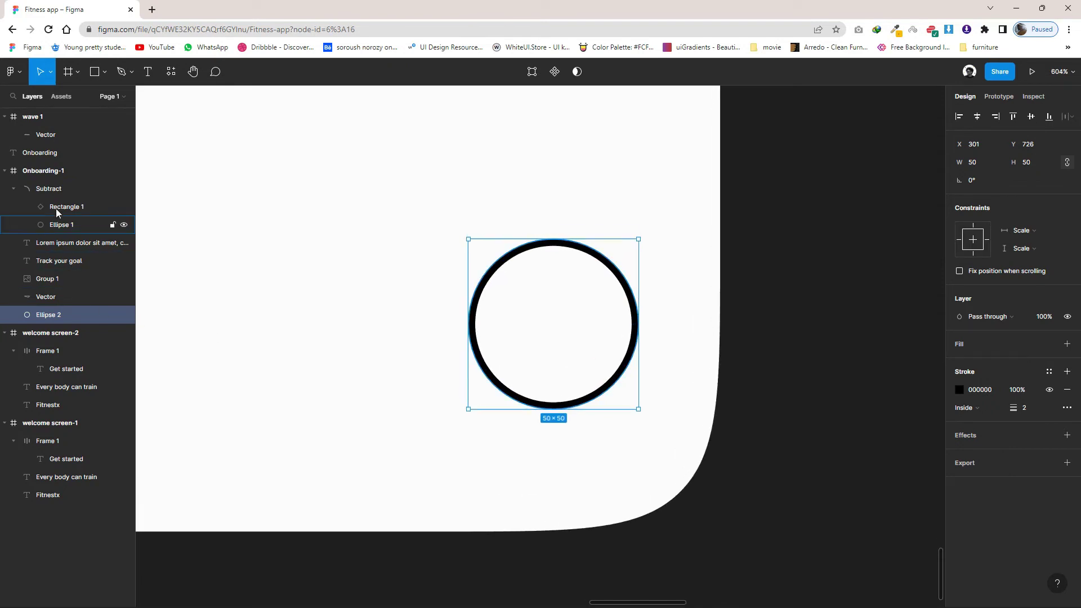
pyautogui.click(62, 224)
pyautogui.click(959, 372)
# Step: Set Ellipse 1's stroke colour to red
pyautogui.click(921, 358)
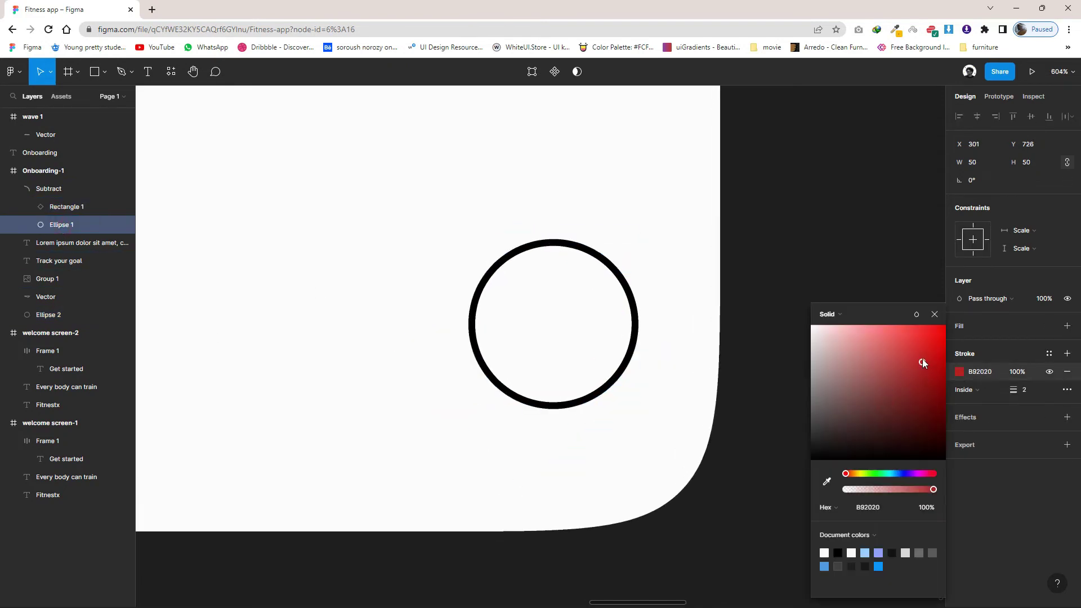
pyautogui.click(631, 313)
pyautogui.rightClick(53, 189)
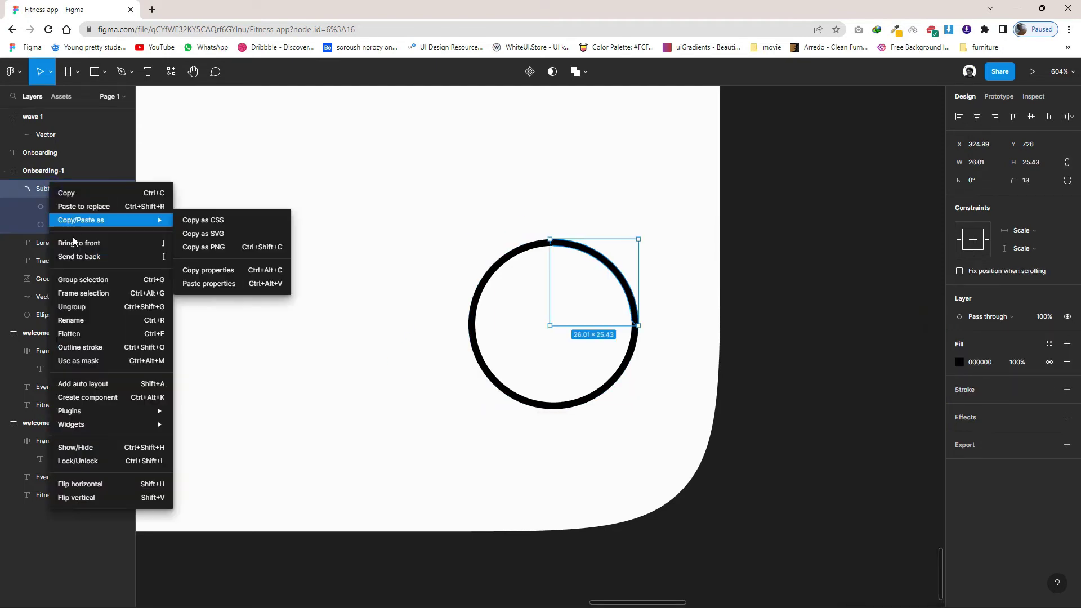
pyautogui.press('Escape')
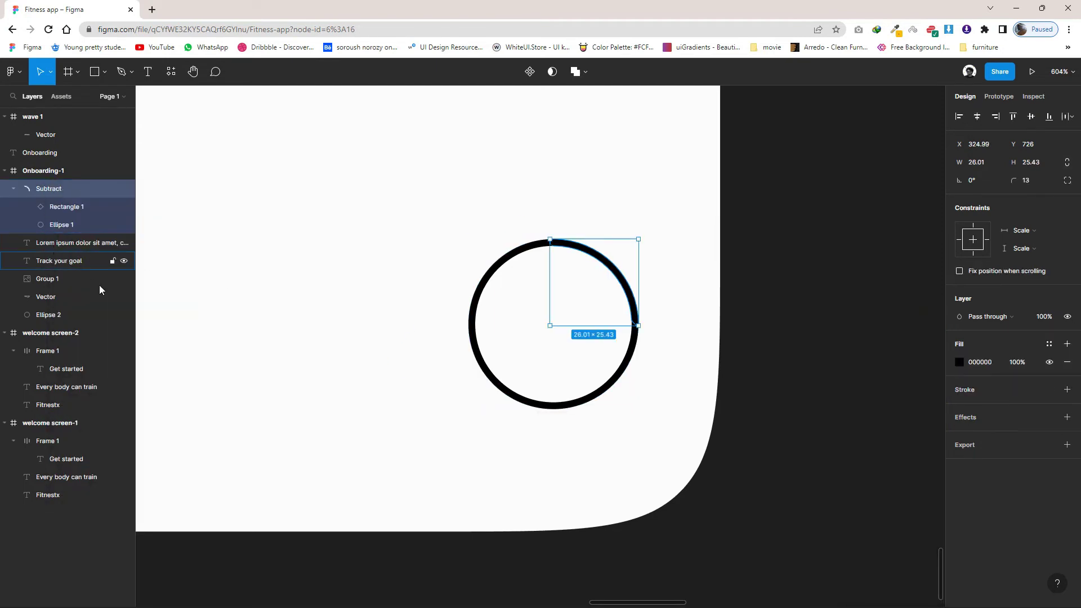
# Step: Move the circle copy aside and fill the quarter arc with red
pyautogui.click(648, 435)
pyautogui.click(580, 403)
pyautogui.moveTo(579, 403); pyautogui.dragTo(420, 413)
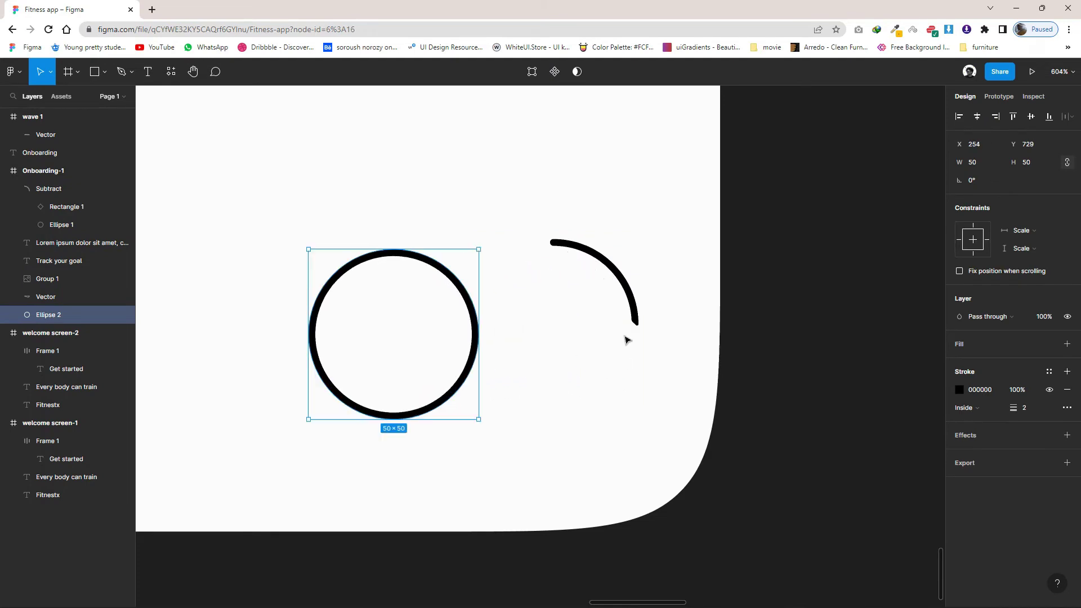
pyautogui.click(630, 315)
pyautogui.click(961, 363)
pyautogui.click(929, 368)
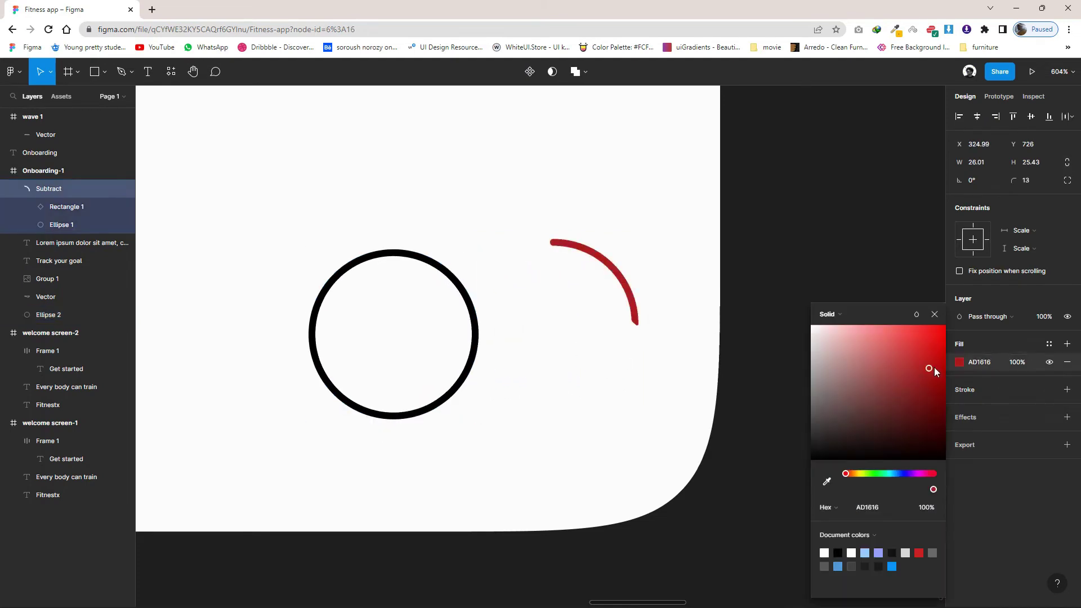
pyautogui.click(472, 336)
pyautogui.moveTo(472, 336); pyautogui.dragTo(570, 338)
pyautogui.click(636, 320)
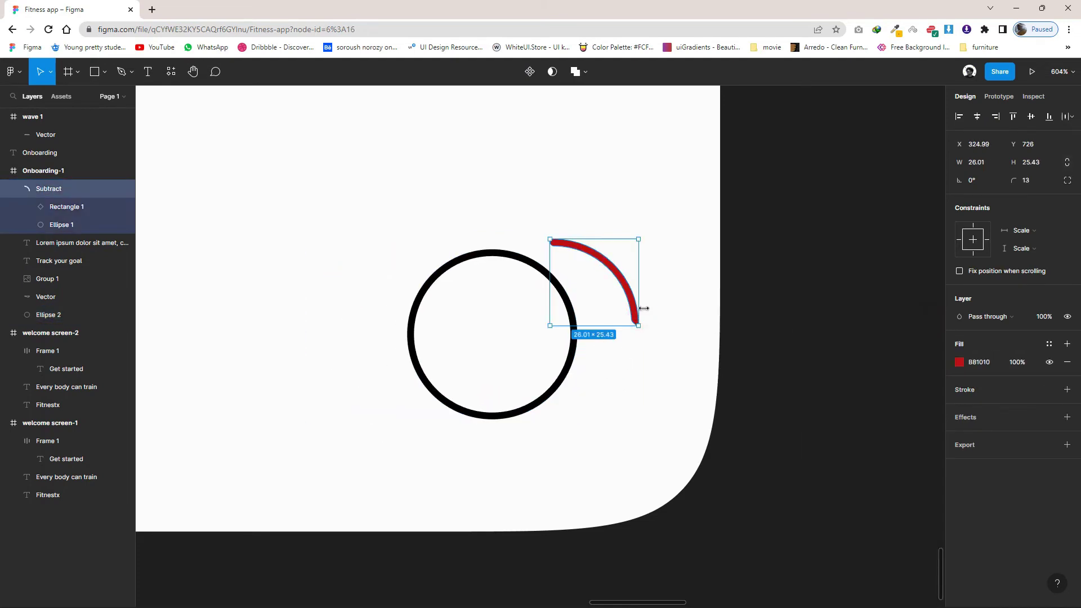
# Step: Align the circle copy under the arc and give it a light grey E0E0E0 stroke
pyautogui.click(80, 227)
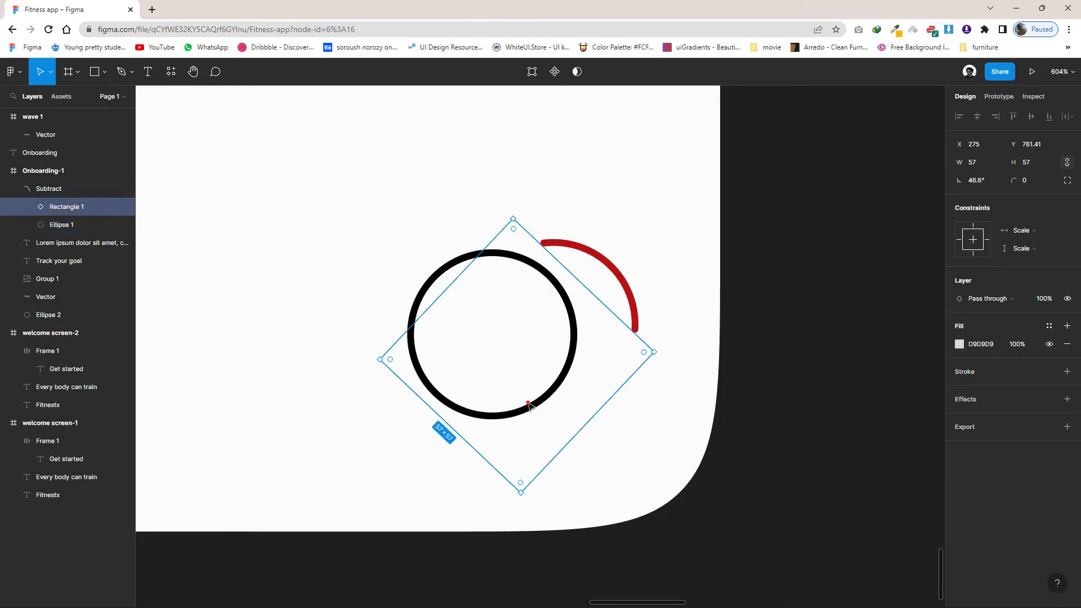
pyautogui.click(447, 355)
pyautogui.moveTo(446, 355); pyautogui.dragTo(512, 345)
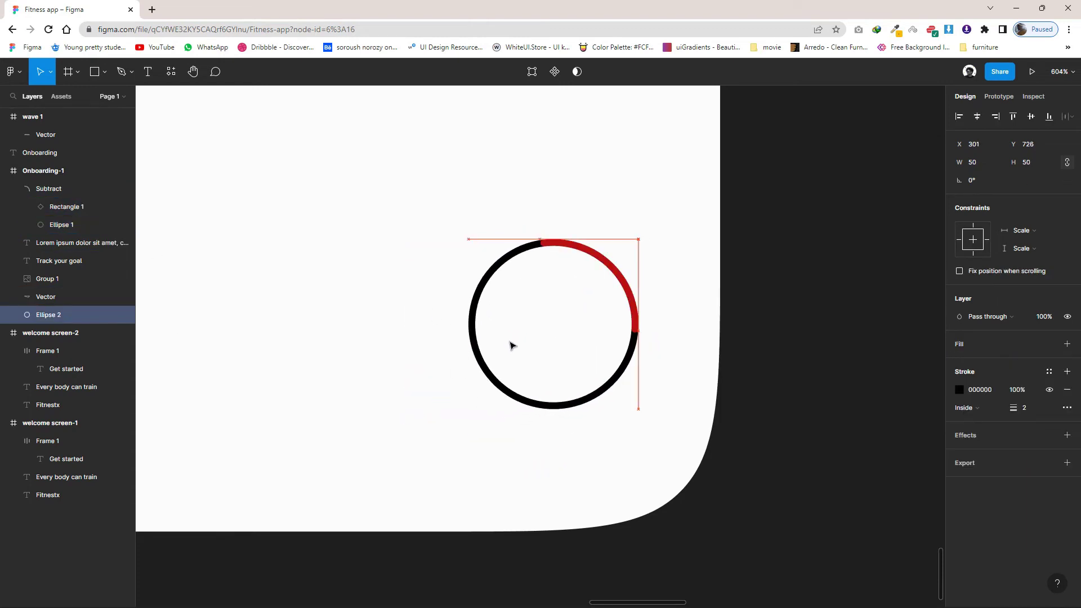
pyautogui.click(959, 390)
pyautogui.write('E0E0E0')
pyautogui.press('Return')
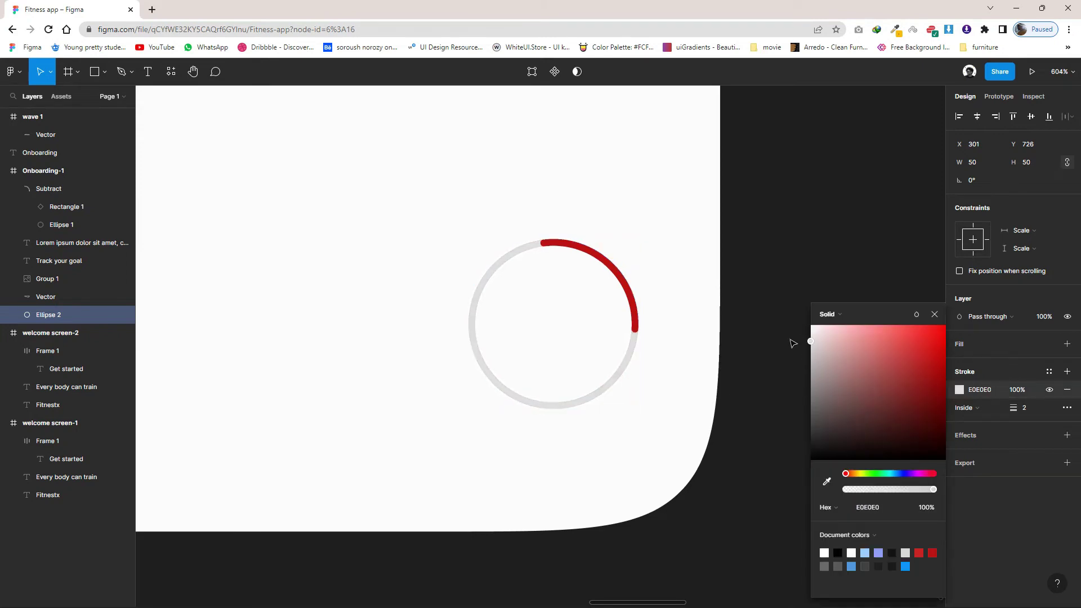
pyautogui.click(789, 340)
# Step: Apply the blue-liner colour style to the quarter arc's fill
pyautogui.click(637, 319)
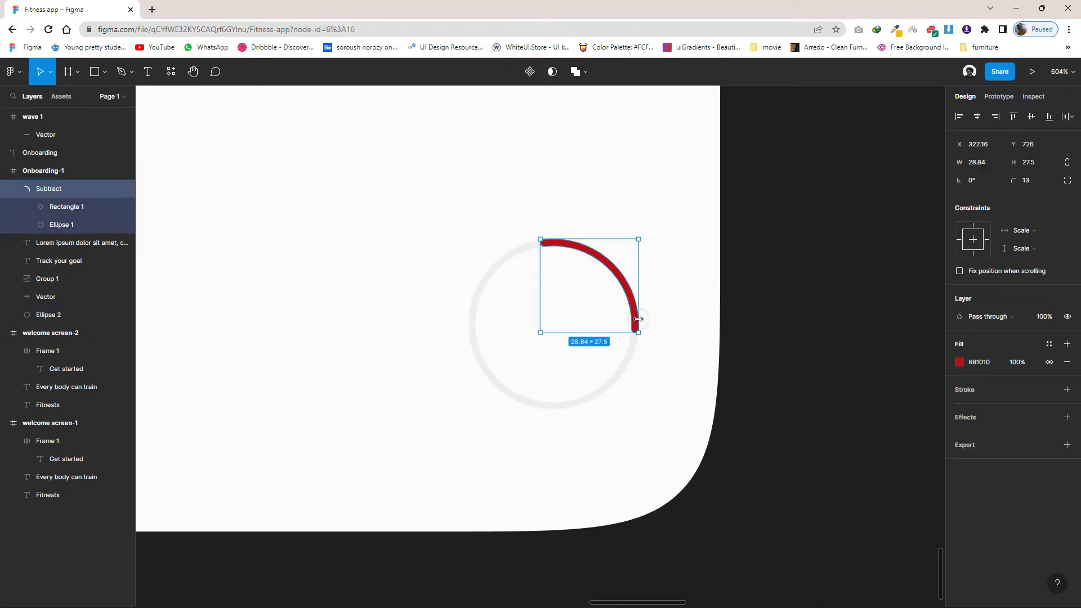
pyautogui.click(589, 400)
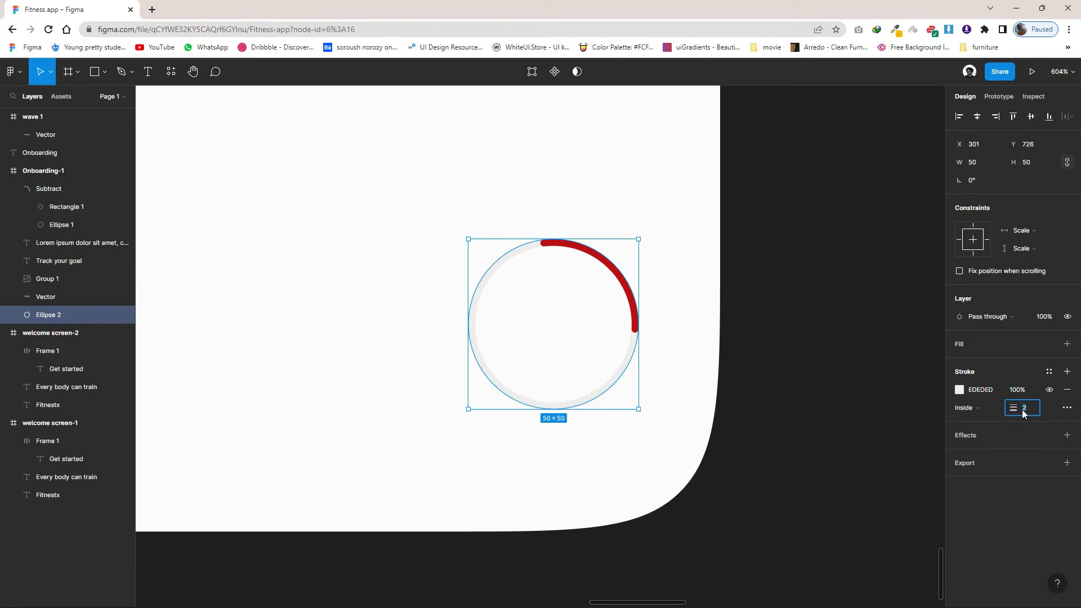
pyautogui.click(724, 404)
pyautogui.scroll(-3, 656, 405)
pyautogui.click(653, 363)
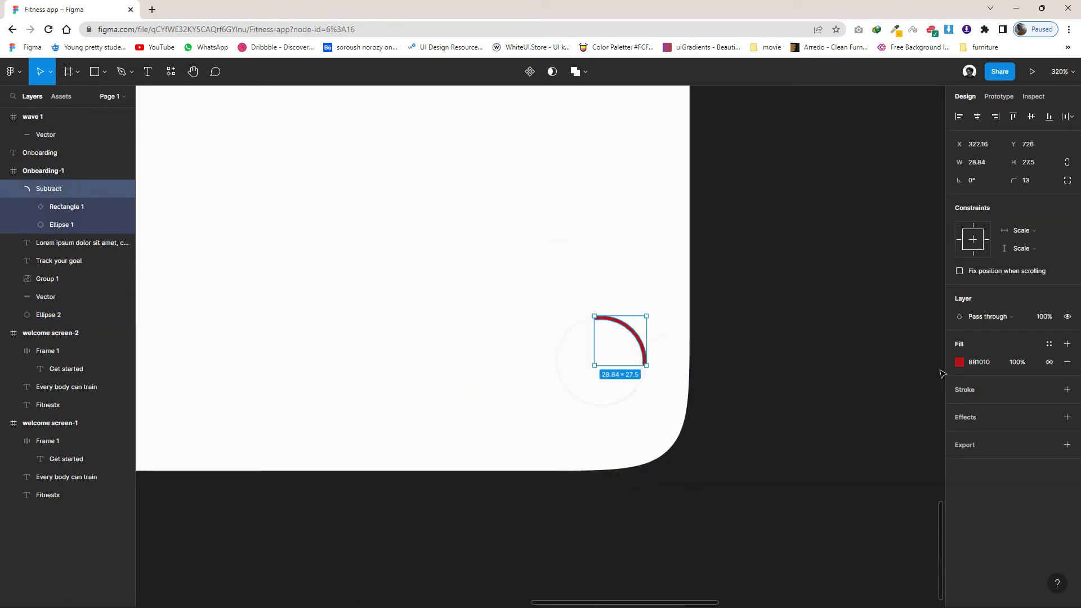
pyautogui.scroll(3, 647, 337)
pyautogui.click(1048, 344)
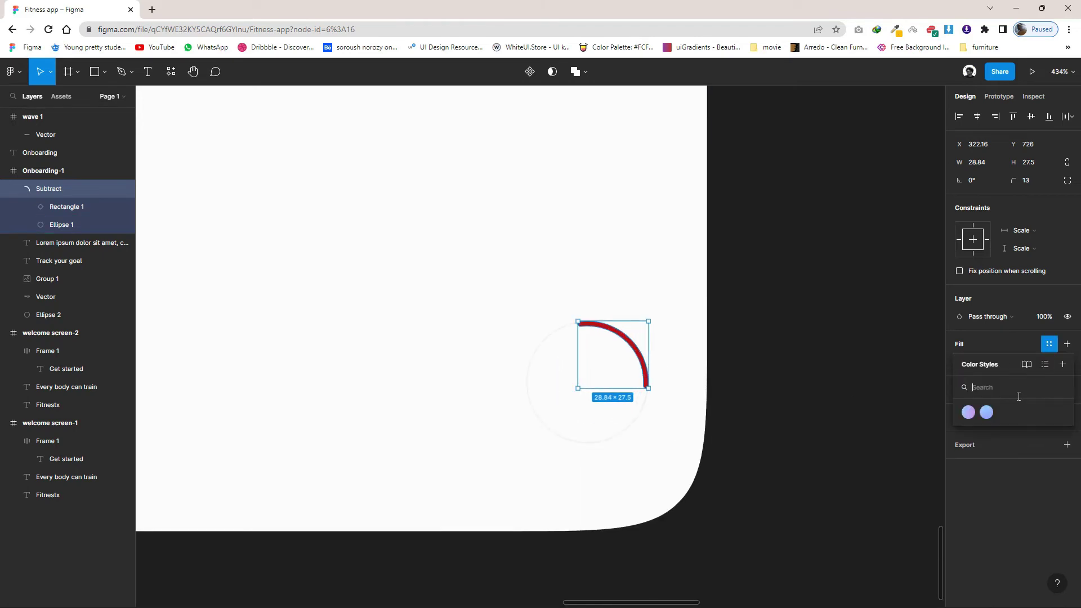
pyautogui.click(985, 417)
pyautogui.click(636, 424)
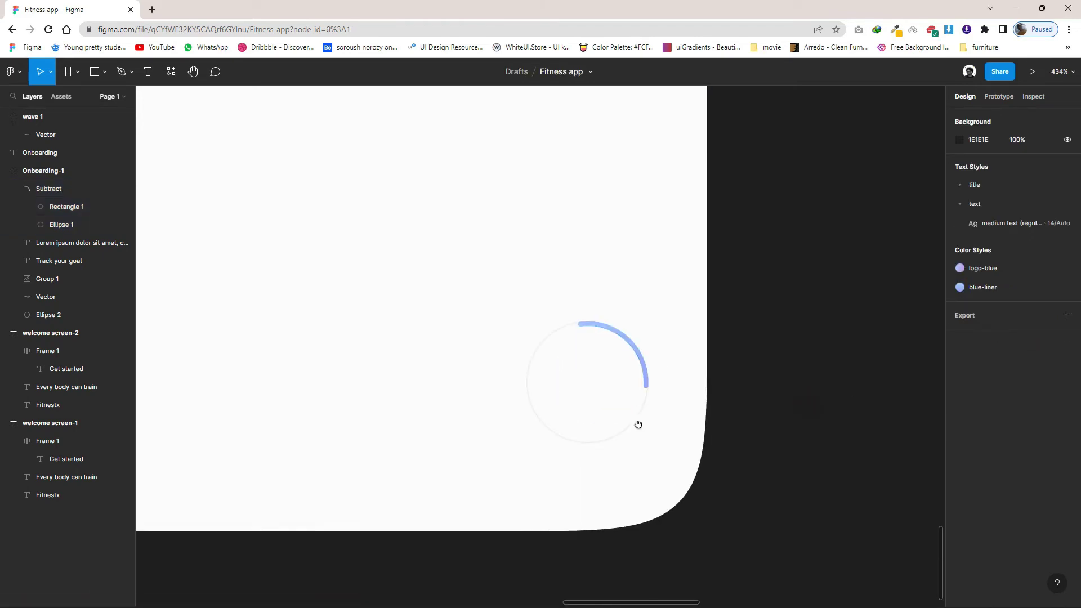
pyautogui.scroll(-1, 540, 420)
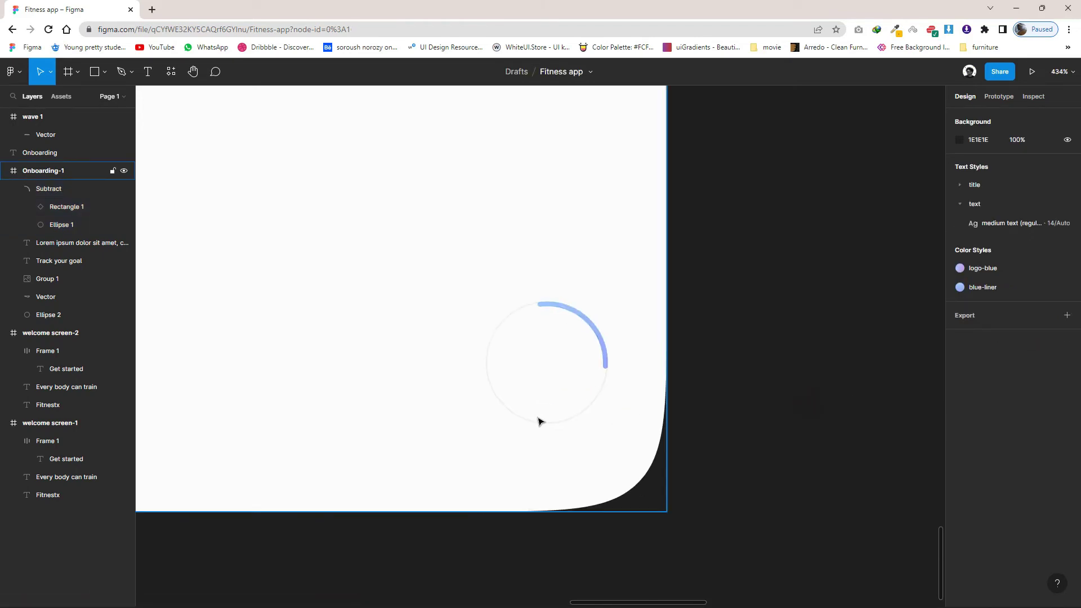
# Step: Draw a blue-liner filled circle centred inside the progress ring
pyautogui.click(104, 71)
pyautogui.click(96, 137)
pyautogui.scroll(3, 472, 365)
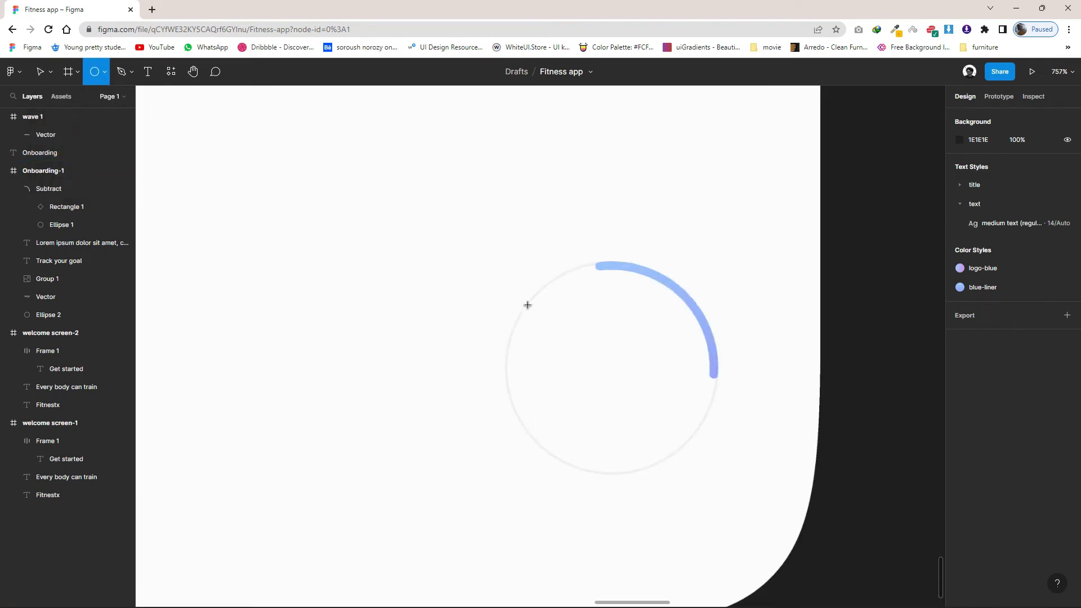
pyautogui.moveTo(543, 302); pyautogui.dragTo(685, 424)
pyautogui.moveTo(685, 424)
pyautogui.mouseDown()
pyautogui.moveTo(656, 392)
pyautogui.moveTo(677, 391)
pyautogui.mouseUp()
pyautogui.click(984, 413)
pyautogui.scroll(-3, 647, 378)
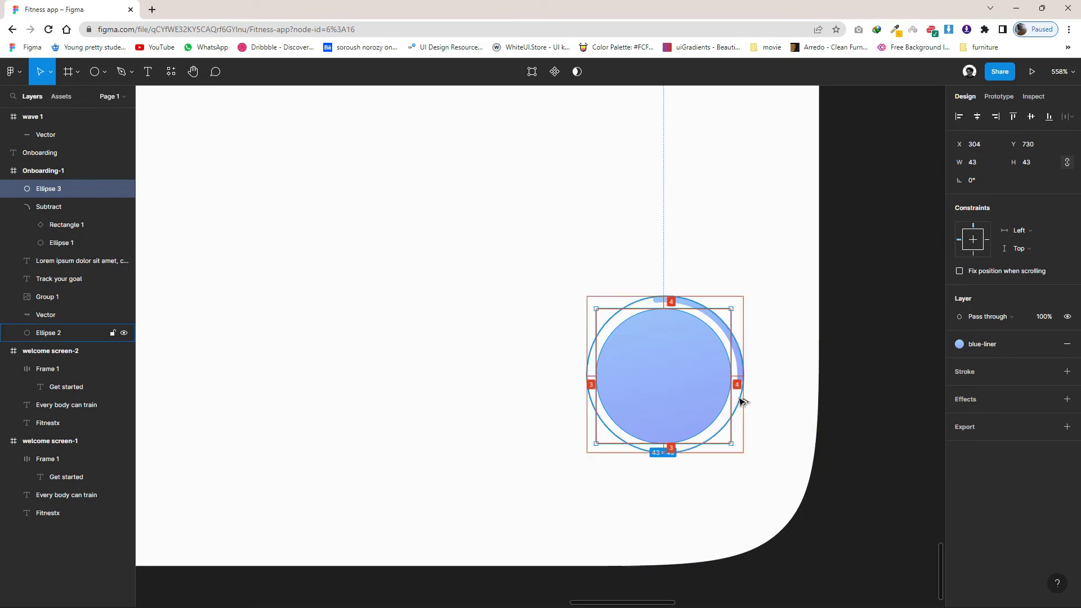
pyautogui.moveTo(685, 392); pyautogui.dragTo(696, 389)
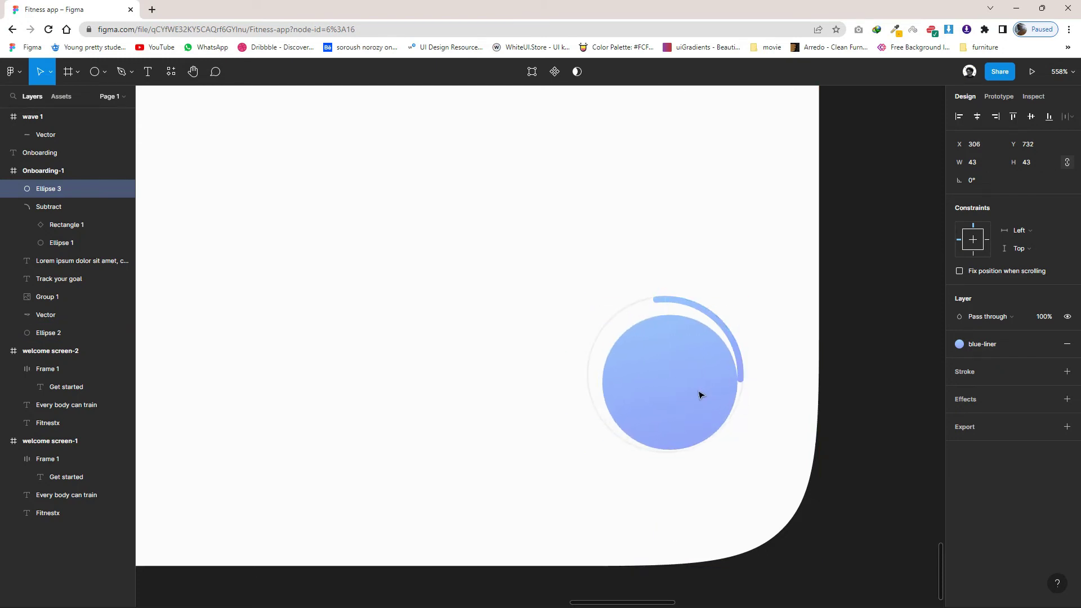
# Step: Scroll around the screen and inspect the blue inner circle of the button
pyautogui.click(733, 398)
pyautogui.scroll(-2, 732, 398)
pyautogui.scroll(-1, 657, 447)
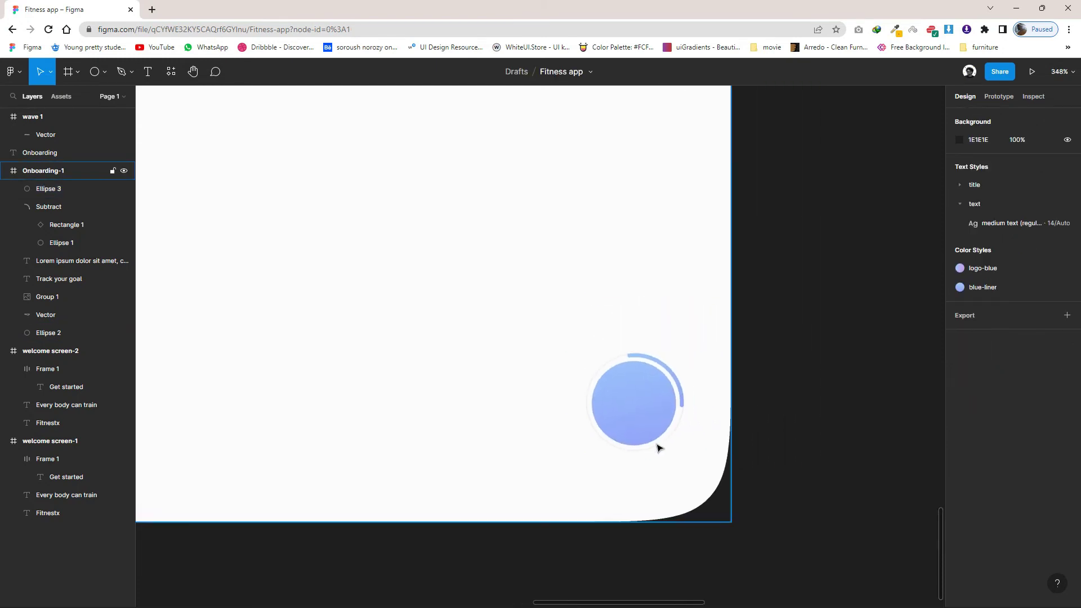
pyautogui.scroll(-3, 656, 447)
pyautogui.scroll(3, 609, 463)
pyautogui.scroll(1, 588, 437)
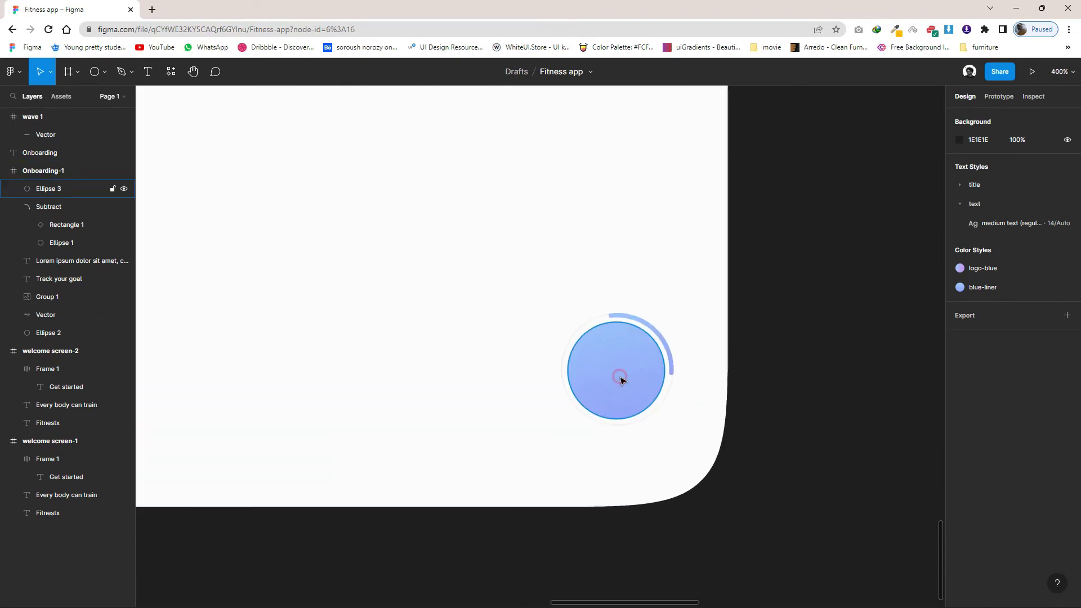
pyautogui.click(620, 379)
pyautogui.click(719, 398)
# Step: Search Google for 'iconly' in a new tab and open the Iconly 2.5 community result
pyautogui.click(151, 16)
pyautogui.write('i')
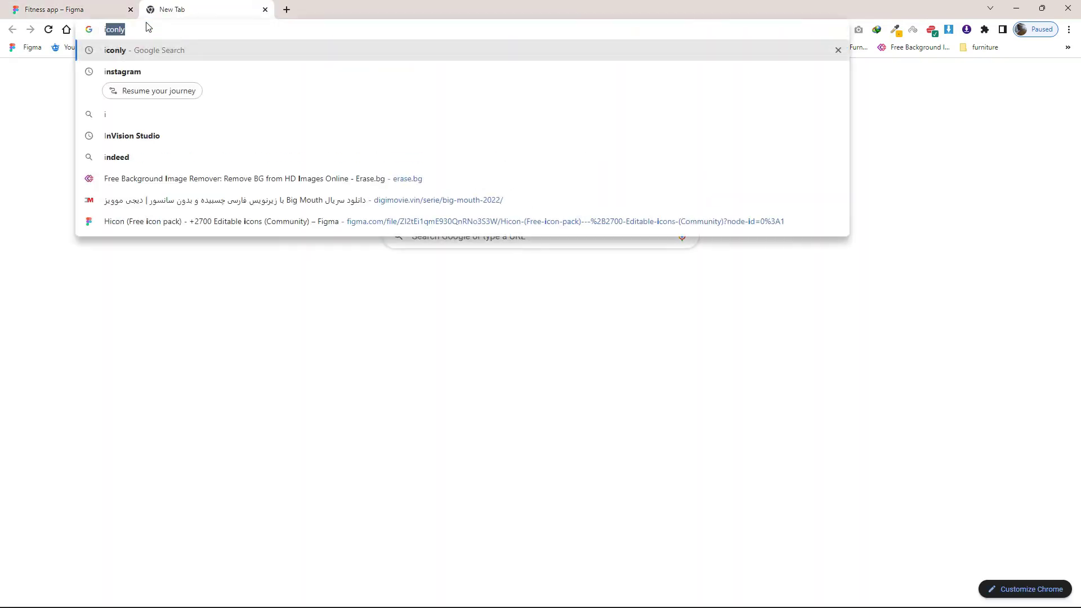
pyautogui.write('conly')
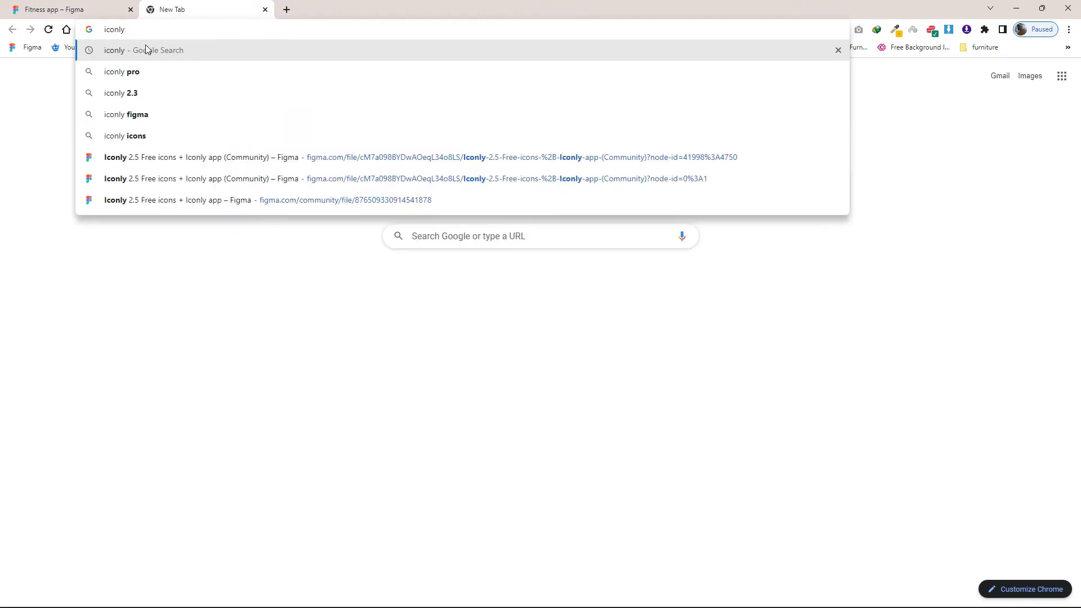
pyautogui.click(145, 50)
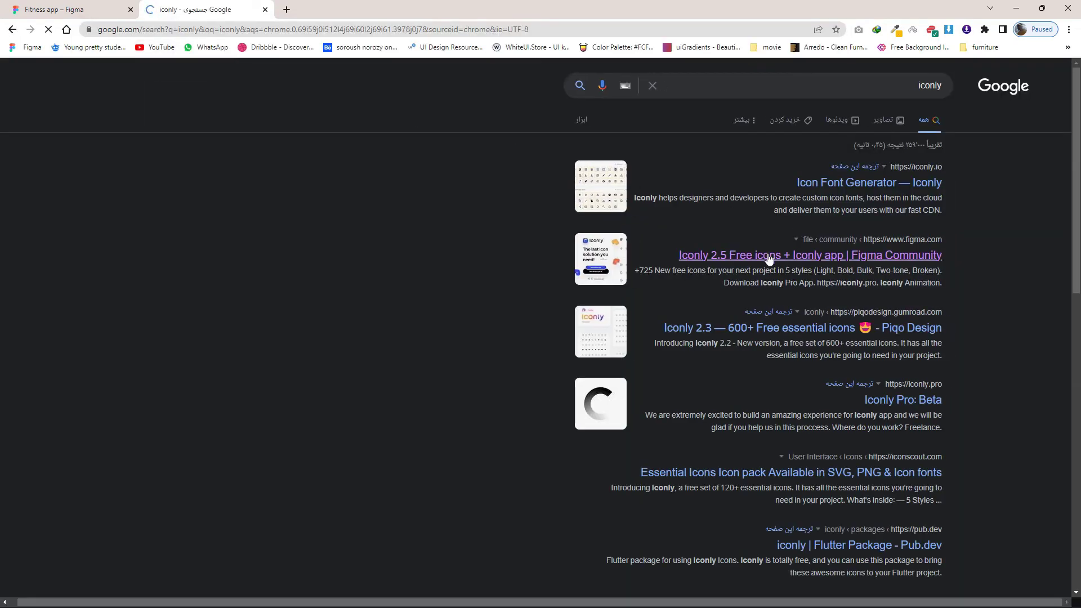
pyautogui.click(723, 260)
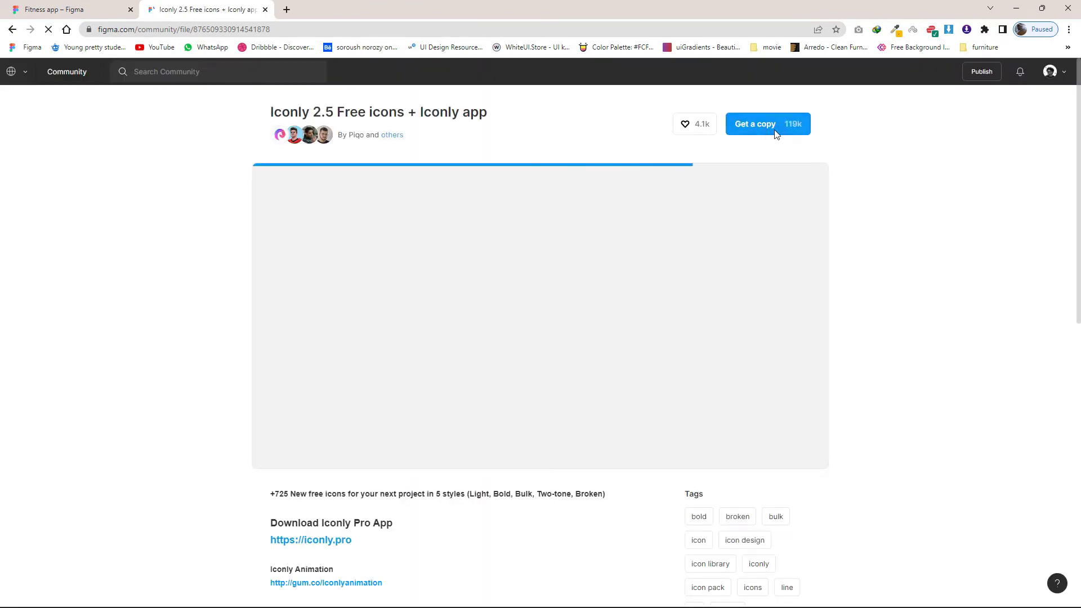
# Step: Get a copy of Iconly 2.5 and view its Iconly Library page's icon types
pyautogui.click(775, 125)
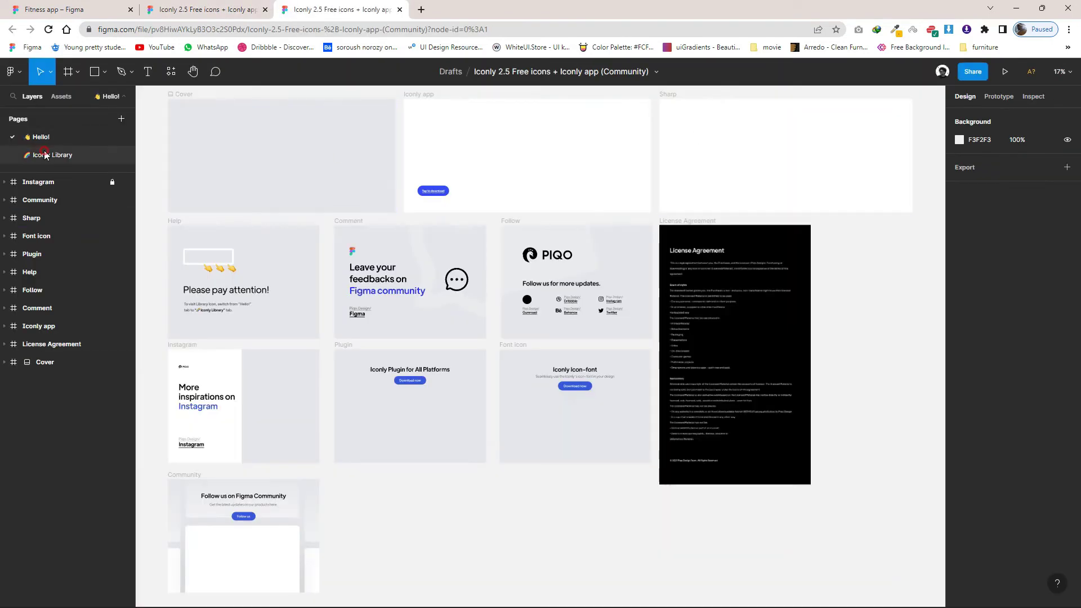
pyautogui.click(46, 155)
pyautogui.scroll(-3, 461, 347)
pyautogui.scroll(2, 461, 348)
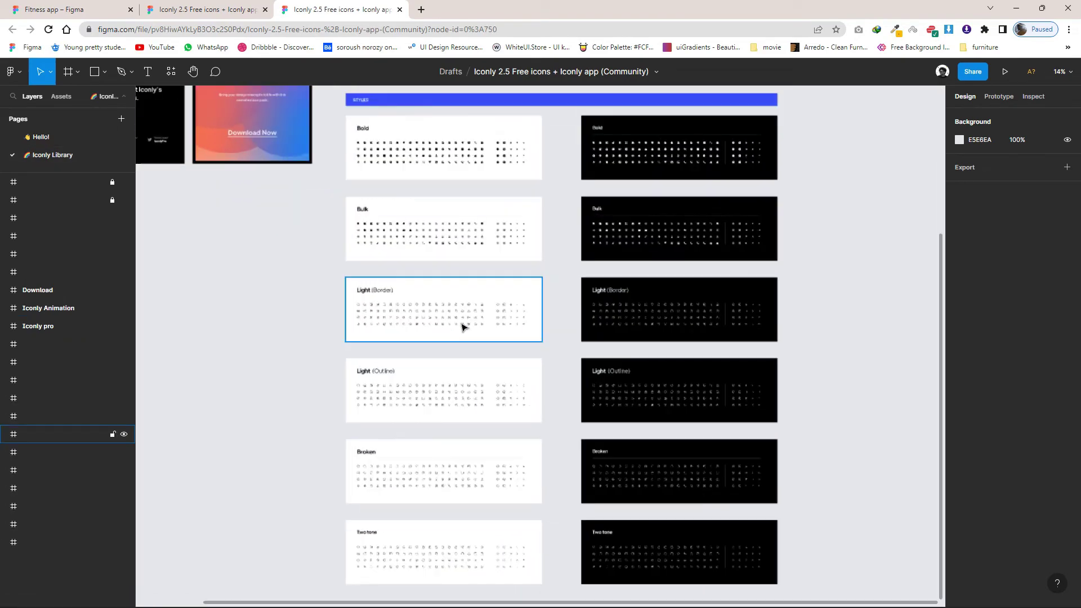
pyautogui.scroll(5, 461, 327)
pyautogui.scroll(2, 559, 345)
pyautogui.scroll(5, 616, 345)
# Step: Copy the Arrow - Right 2 icon from Iconly and paste it into the Onboarding-1 frame
pyautogui.scroll(3, 596, 275)
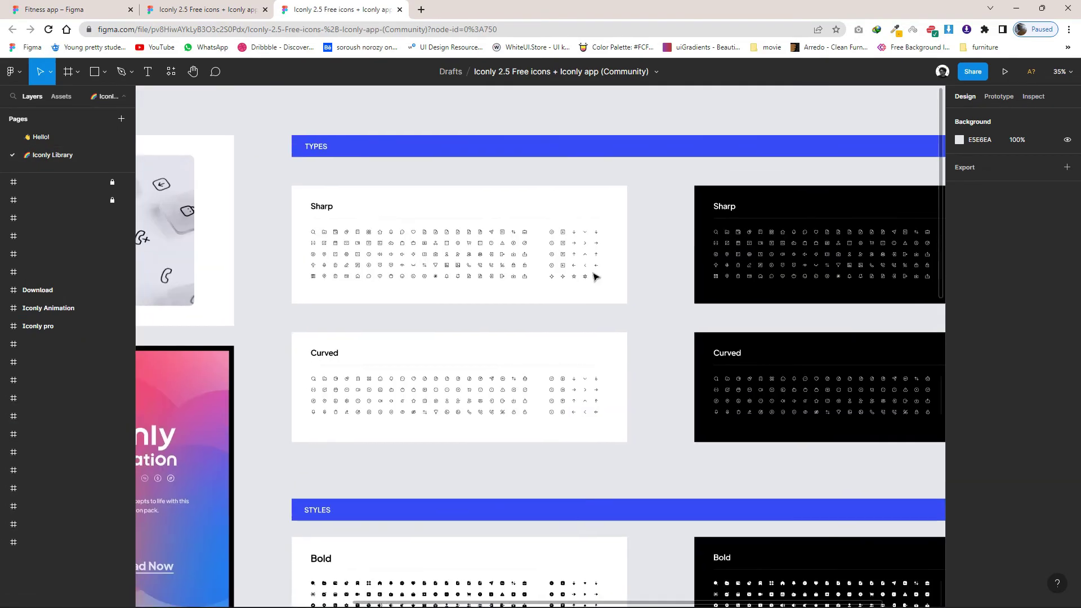
pyautogui.scroll(3, 595, 276)
pyautogui.scroll(3, 588, 236)
pyautogui.rightClick(586, 225)
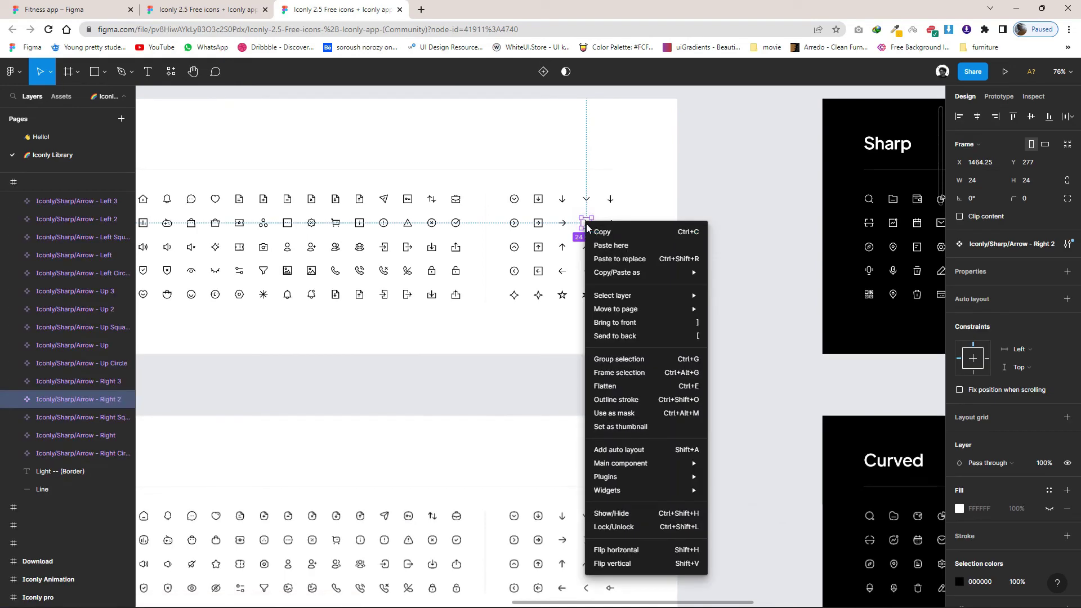
pyautogui.click(602, 231)
pyautogui.click(200, 10)
pyautogui.click(79, 7)
pyautogui.rightClick(855, 342)
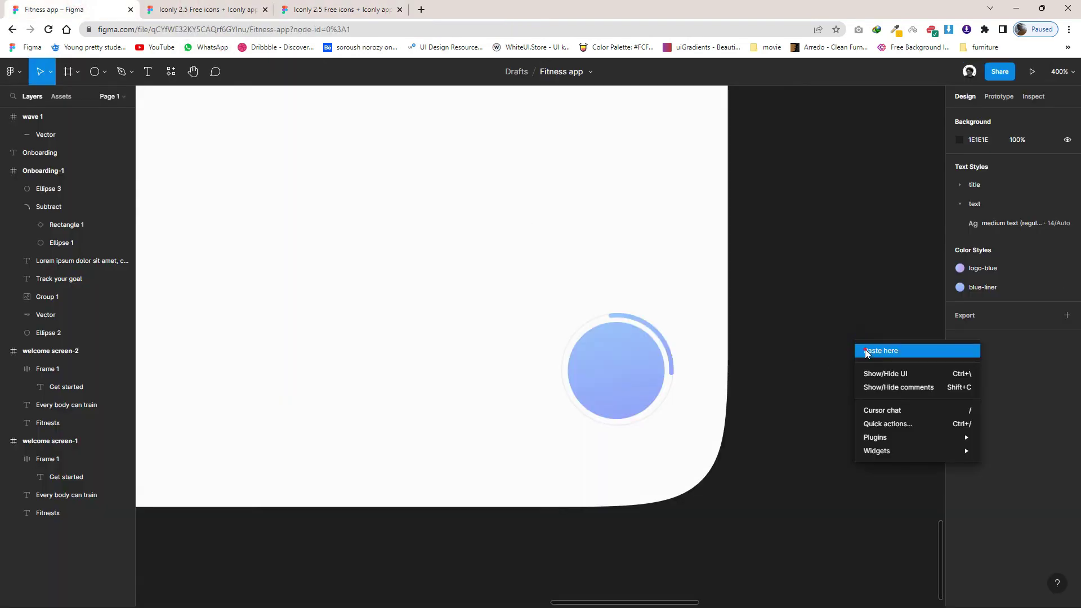
pyautogui.click(865, 351)
pyautogui.moveTo(616, 370); pyautogui.dragTo(622, 367)
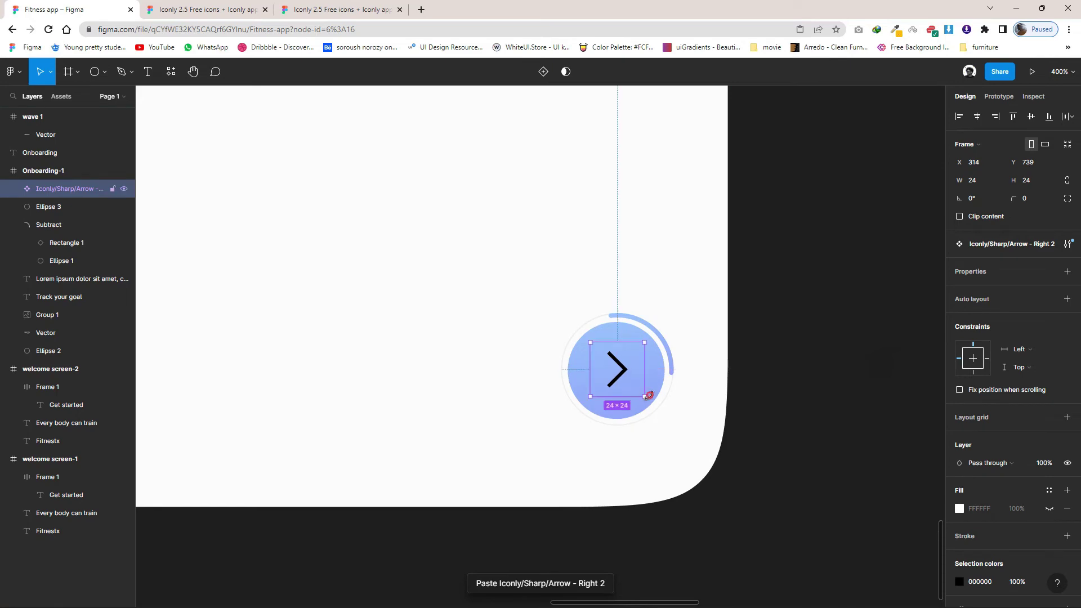
# Step: Copy the Arrow - Right Circle icon from Iconly and paste it onto the button circle
pyautogui.click(238, 10)
pyautogui.click(340, 10)
pyautogui.scroll(-3, 533, 357)
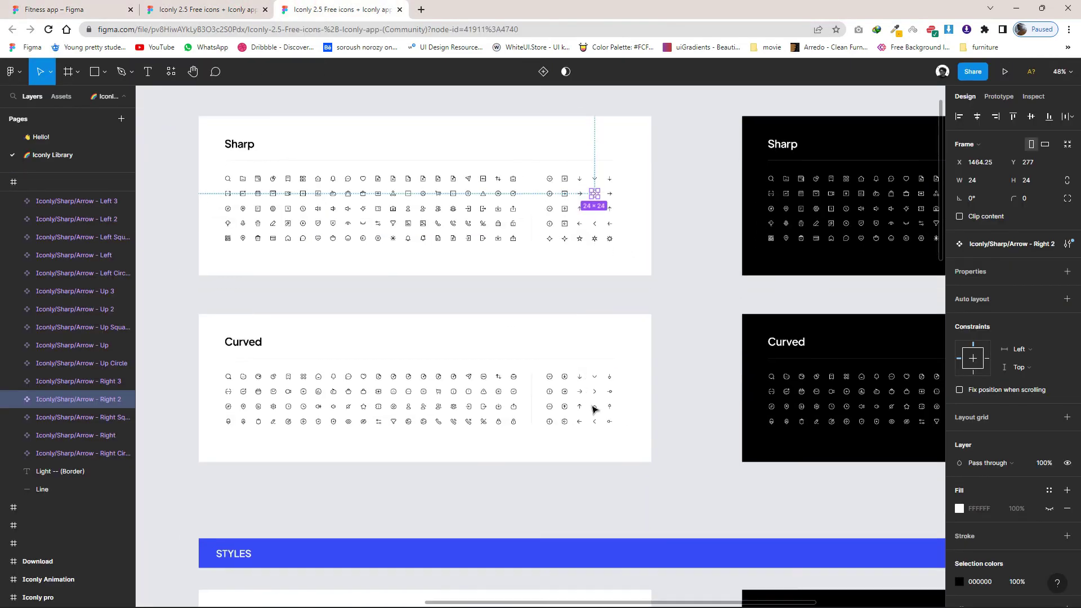
pyautogui.scroll(-3, 592, 405)
pyautogui.scroll(-3, 580, 477)
pyautogui.hscroll(-2, 540, 450)
pyautogui.scroll(-3, 541, 439)
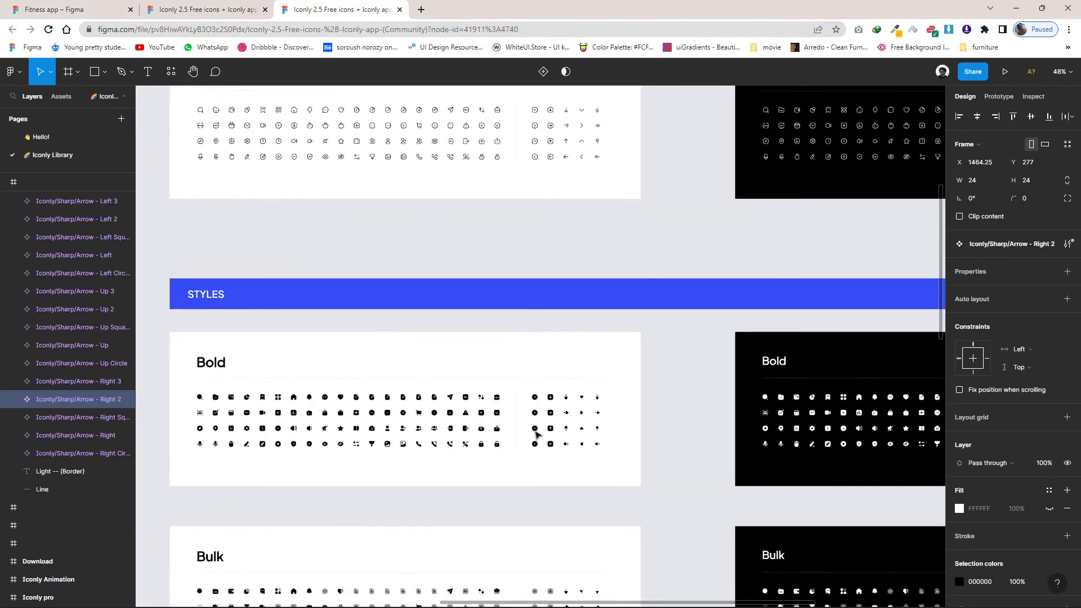
pyautogui.scroll(3, 538, 417)
pyautogui.rightClick(531, 399)
pyautogui.click(550, 256)
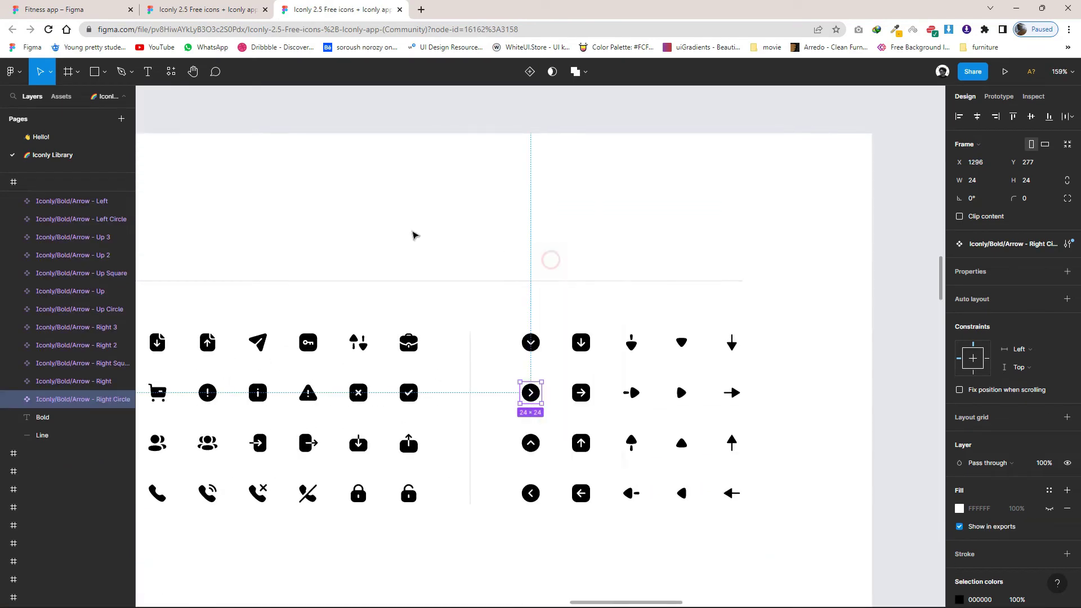
pyautogui.click(110, 7)
pyautogui.rightClick(785, 315)
pyautogui.click(810, 324)
pyautogui.moveTo(772, 335)
pyautogui.mouseDown()
pyautogui.moveTo(643, 343)
pyautogui.moveTo(682, 306)
pyautogui.moveTo(644, 366)
pyautogui.mouseUp()
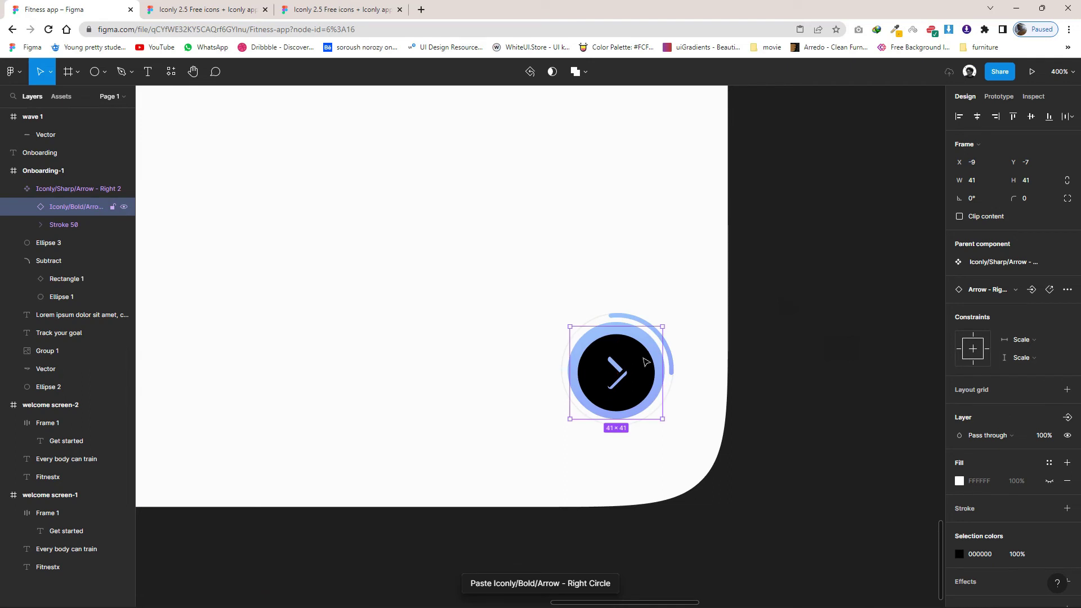
# Step: Resize the arrow-circle icon to 60×60, reposition it and recolour it with blue-liner
pyautogui.moveTo(664, 327); pyautogui.dragTo(704, 278)
pyautogui.moveTo(636, 350)
pyautogui.mouseDown()
pyautogui.moveTo(613, 374)
pyautogui.moveTo(424, 308)
pyautogui.mouseUp()
pyautogui.hotkey('shift', 'Left')
pyautogui.hotkey('shift', 'Left')
pyautogui.hotkey('shift', 'Left')
pyautogui.hotkey('shift', 'Up')
pyautogui.moveTo(539, 361); pyautogui.dragTo(644, 391)
pyautogui.click(1063, 554)
pyautogui.click(858, 584)
pyautogui.click(620, 369)
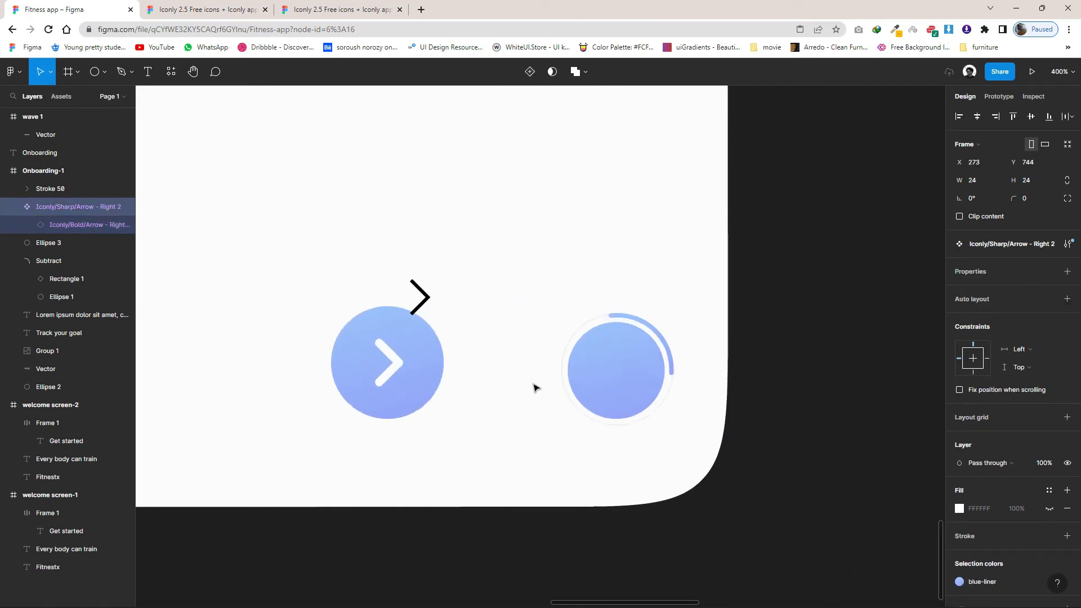
pyautogui.click(651, 379)
# Step: Undo the inner-circle move and shift the Sharp arrow frame and arrow-circle icon left
pyautogui.moveTo(632, 378); pyautogui.dragTo(496, 461)
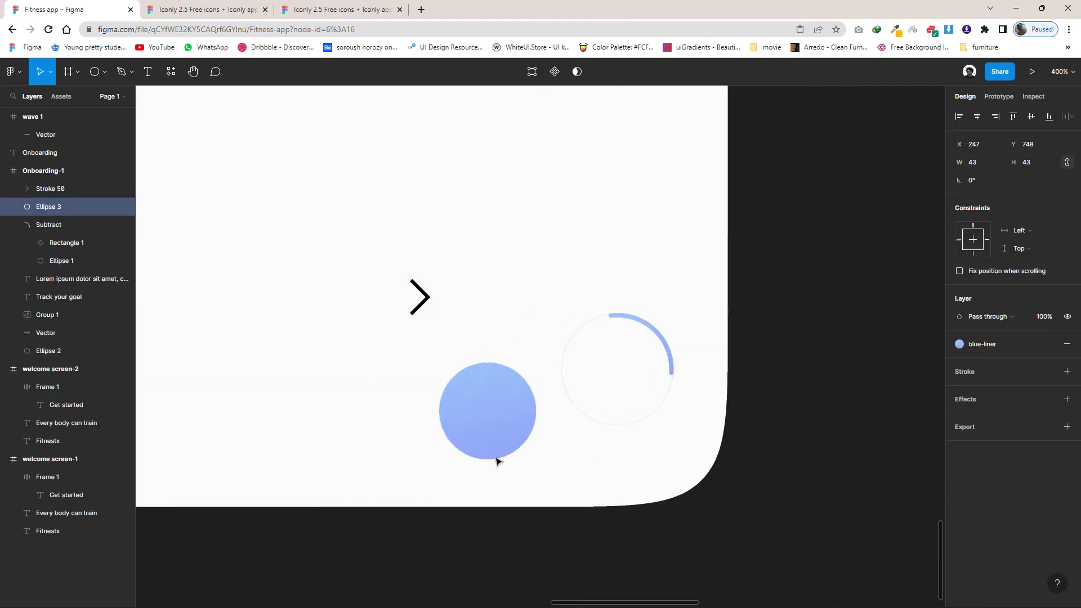
pyautogui.hotkey('ctrl', 'z')
pyautogui.hotkey('ctrl', 'z')
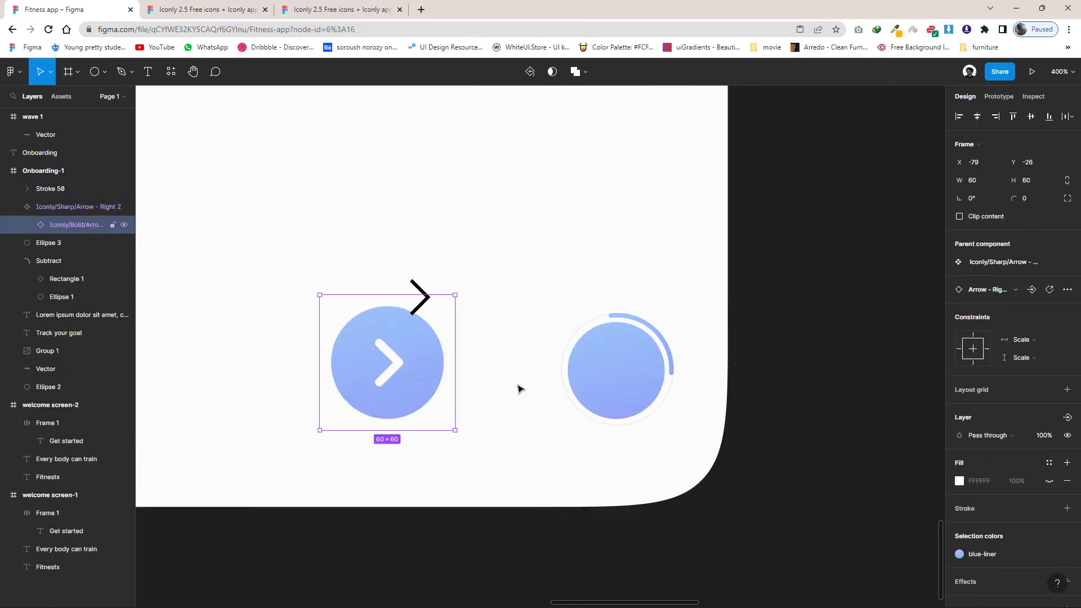
pyautogui.click(519, 388)
pyautogui.moveTo(540, 391); pyautogui.dragTo(464, 383)
pyautogui.rightClick(463, 383)
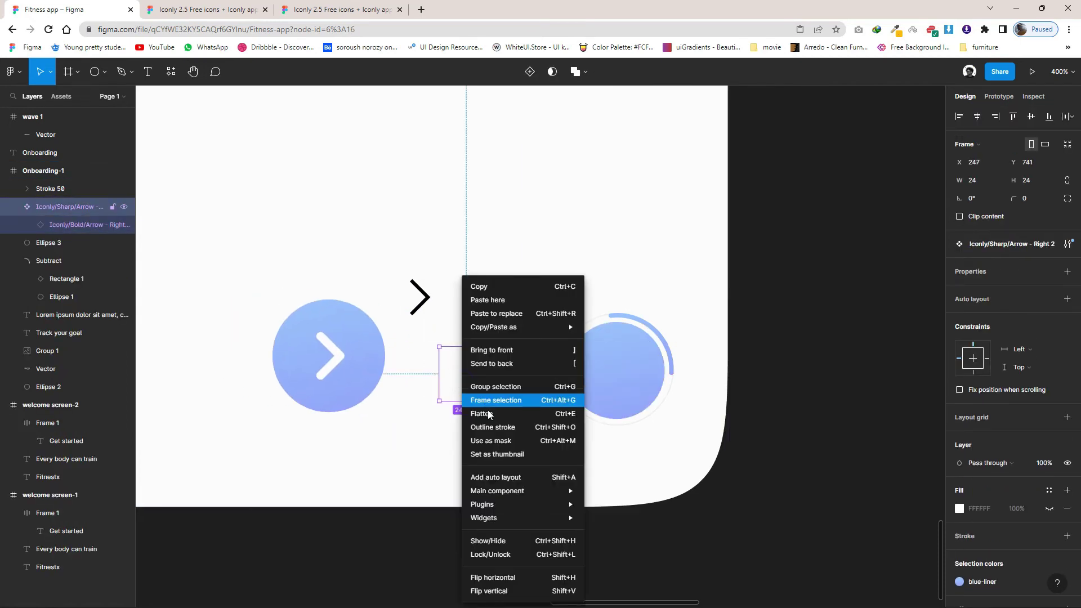
pyautogui.click(455, 389)
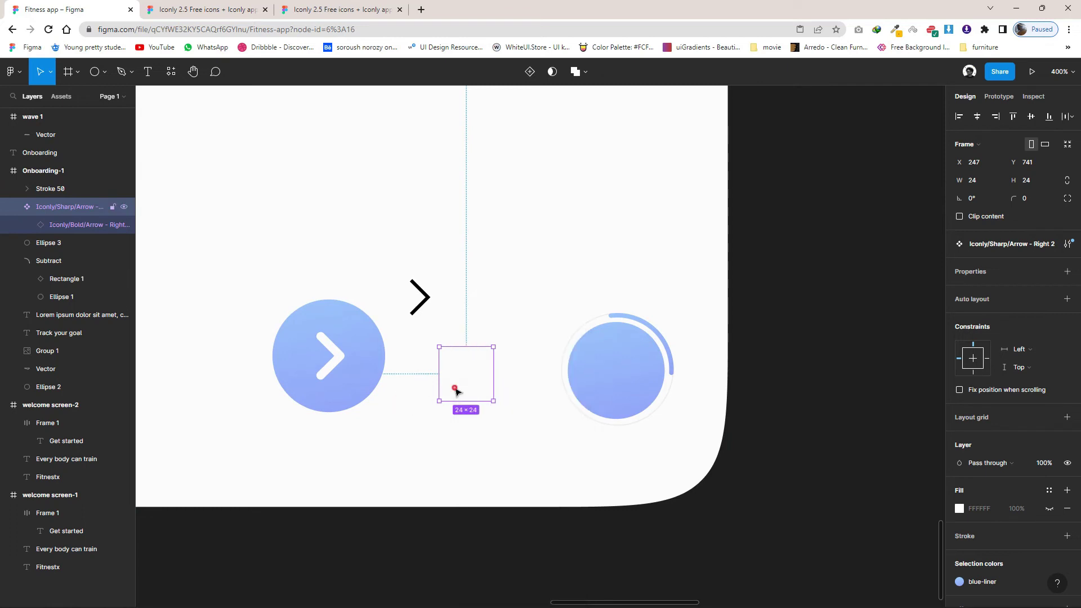
pyautogui.moveTo(441, 349); pyautogui.dragTo(439, 346)
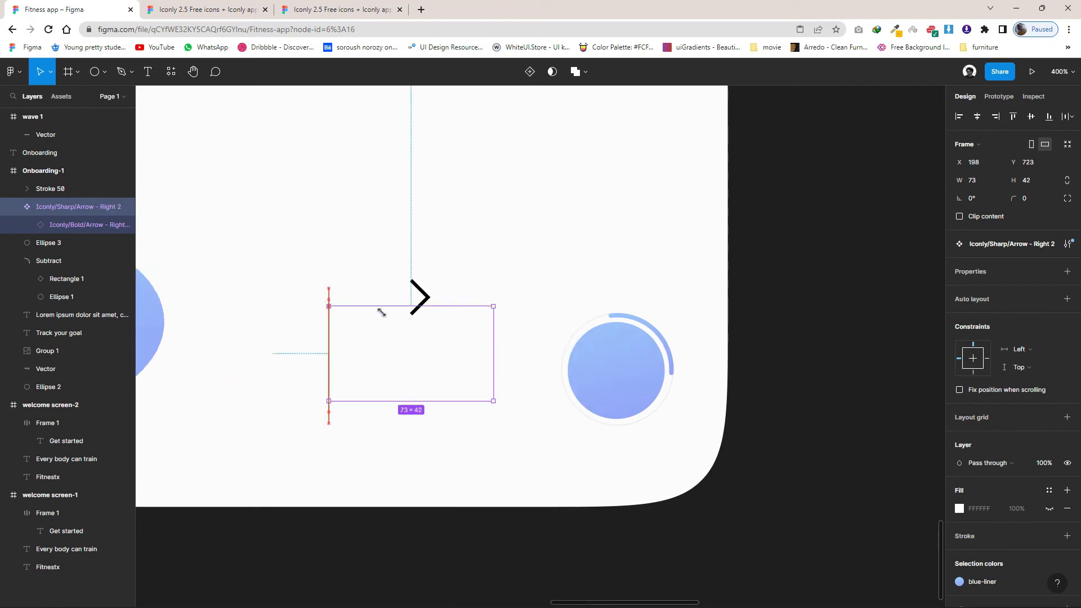
pyautogui.rightClick(465, 375)
pyautogui.click(465, 376)
# Step: Delete the arrow-circle icon and centre the chevron inside the blue button circle
pyautogui.click(338, 362)
pyautogui.press('Delete')
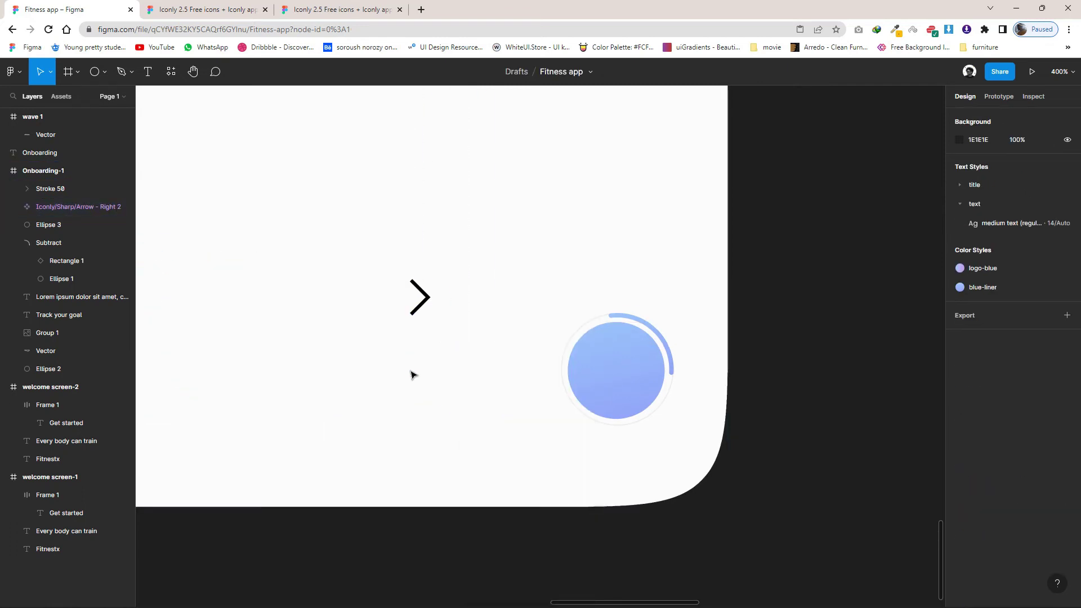
pyautogui.moveTo(425, 306); pyautogui.dragTo(624, 378)
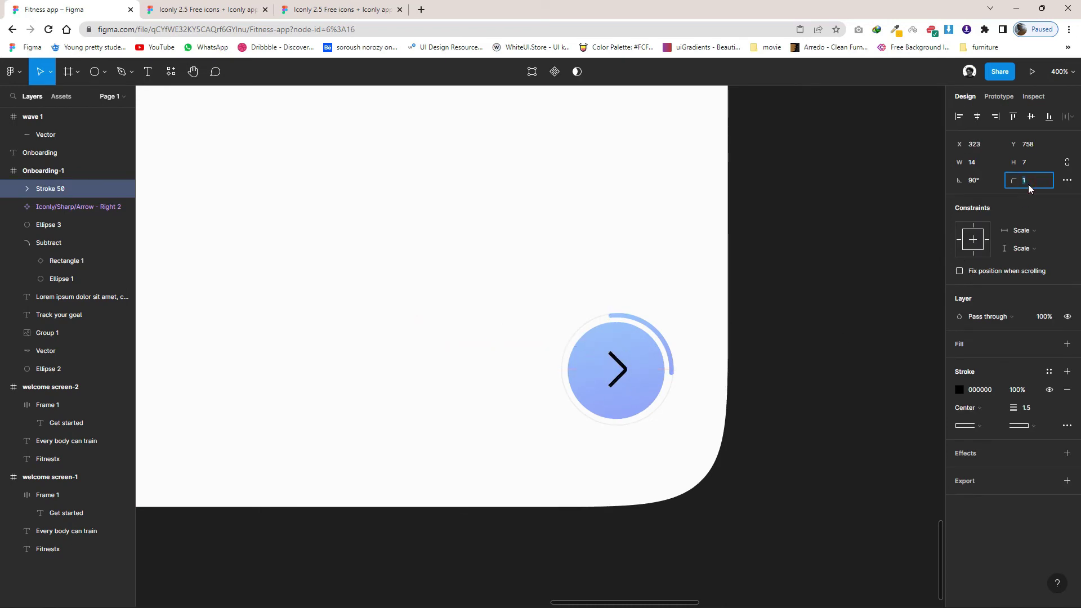
# Step: Make the chevron's stroke white and nudge it to the button's centre
pyautogui.click(833, 366)
pyautogui.hscroll(3, 728, 434)
pyautogui.click(557, 398)
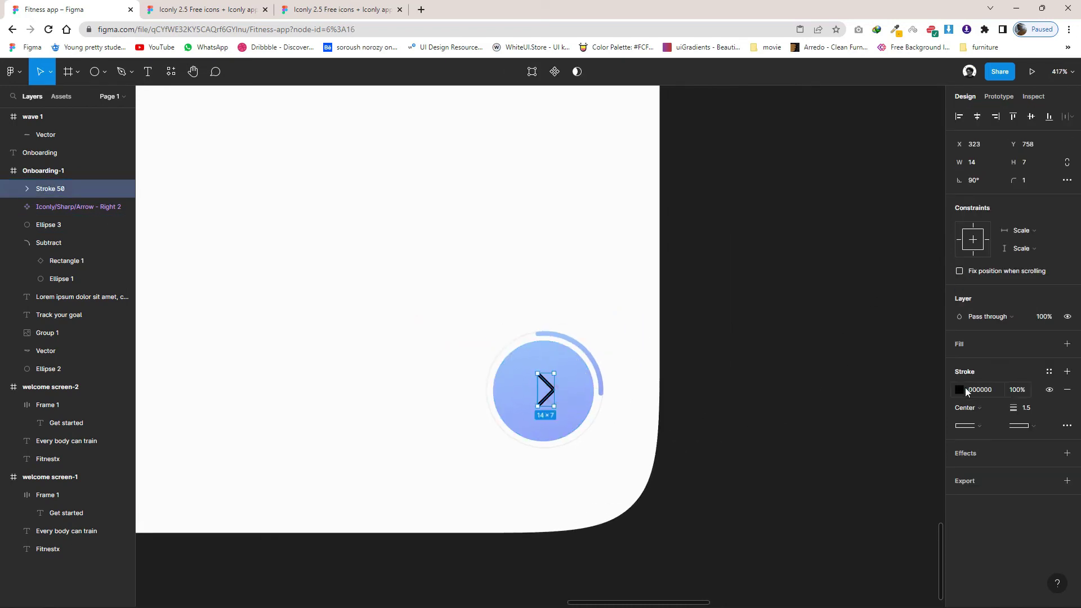
pyautogui.click(959, 389)
pyautogui.click(559, 458)
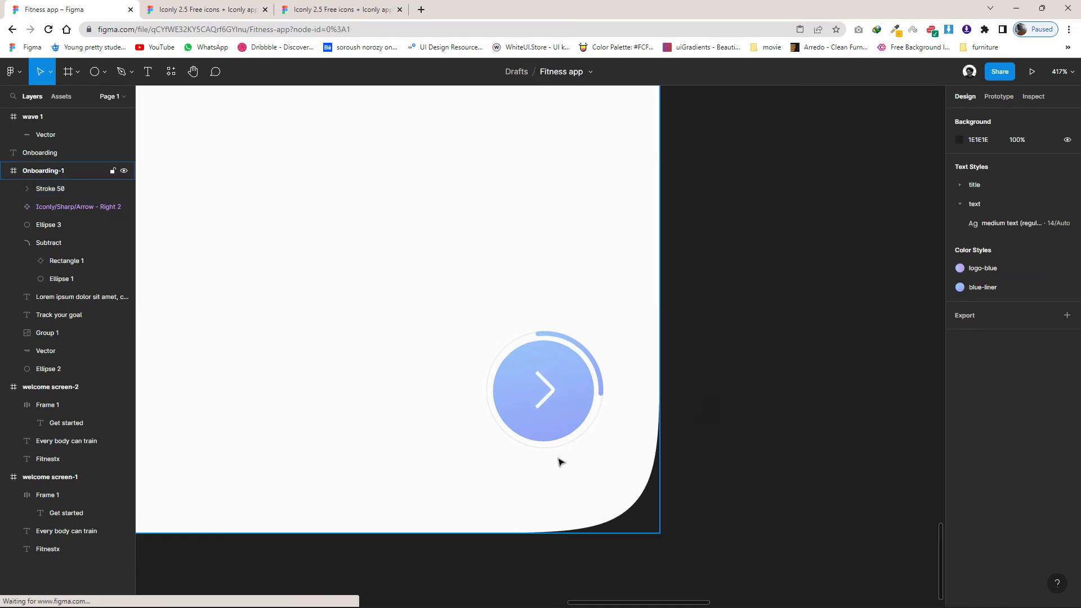
pyautogui.scroll(5, 529, 340)
pyautogui.click(546, 345)
pyautogui.moveTo(545, 345); pyautogui.dragTo(537, 351)
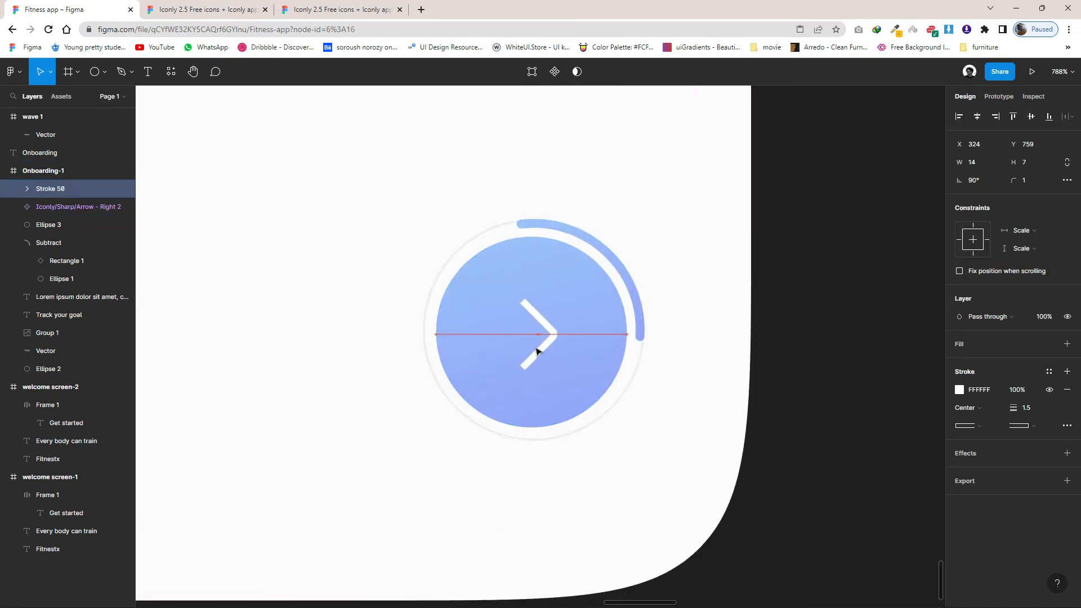
pyautogui.press('Escape')
pyautogui.scroll(-3, 741, 451)
pyautogui.scroll(-5, 766, 476)
# Step: Inspect Onboarding-1's next-button layers and its layout grid
pyautogui.scroll(-3, 653, 475)
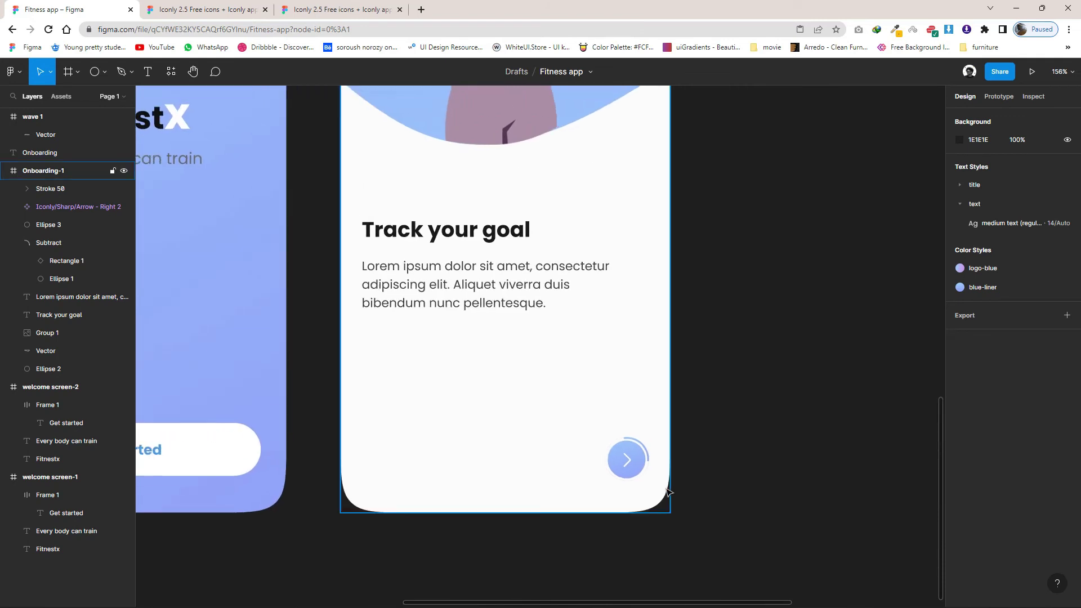
pyautogui.moveTo(653, 476); pyautogui.dragTo(608, 437)
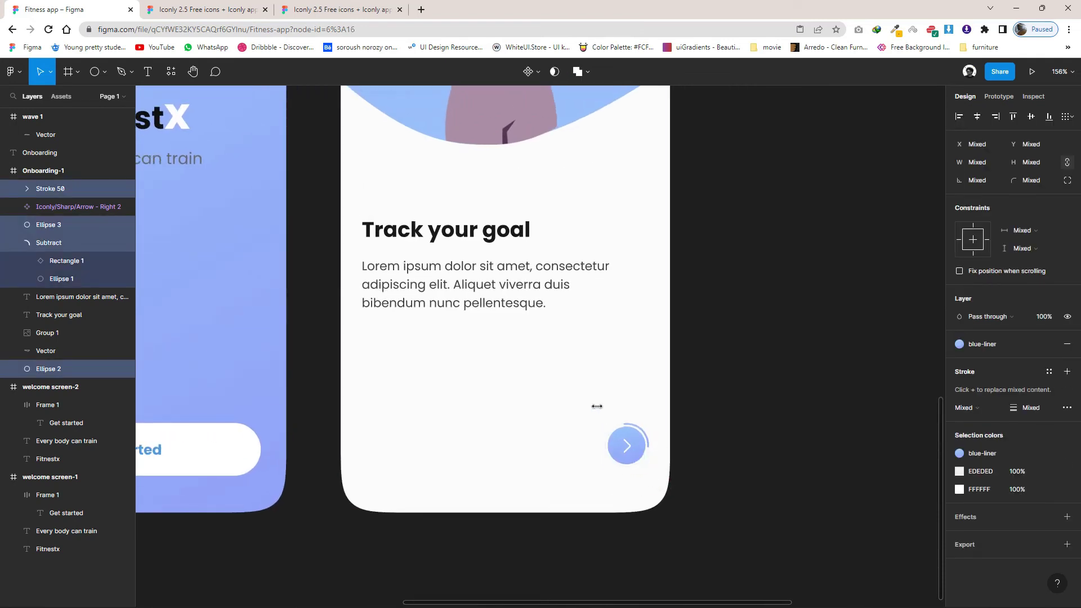
pyautogui.scroll(-5, 597, 406)
pyautogui.click(44, 171)
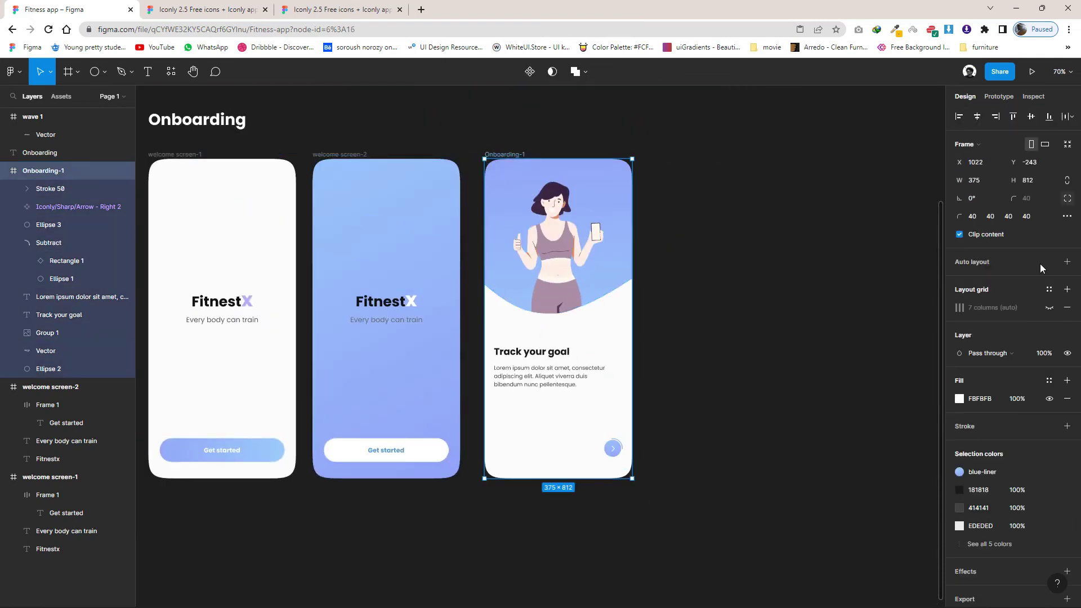
pyautogui.click(1049, 307)
pyautogui.moveTo(663, 495); pyautogui.dragTo(668, 493)
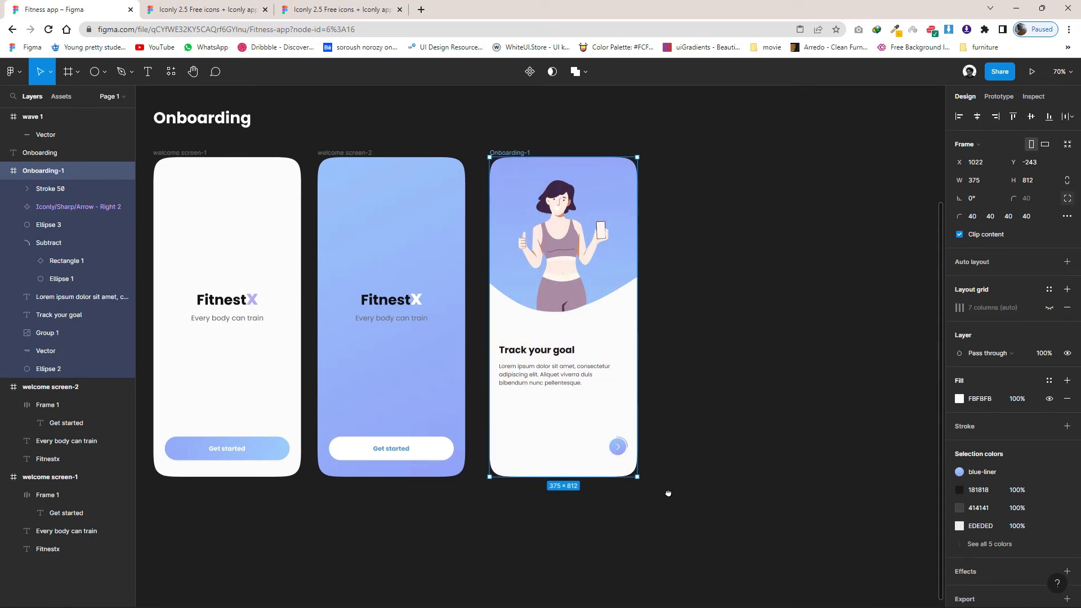
# Step: Check the arrow button's parts, then select the Onboarding-1 frame
pyautogui.scroll(5, 639, 478)
pyautogui.moveTo(656, 411); pyautogui.dragTo(601, 358)
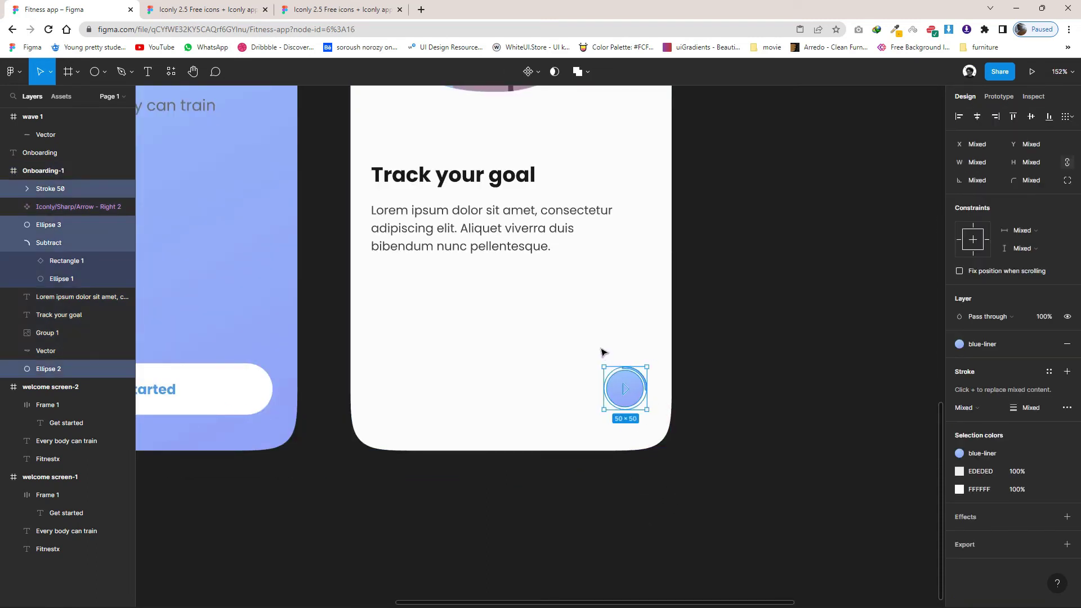
pyautogui.click(756, 412)
pyautogui.scroll(-3, 675, 484)
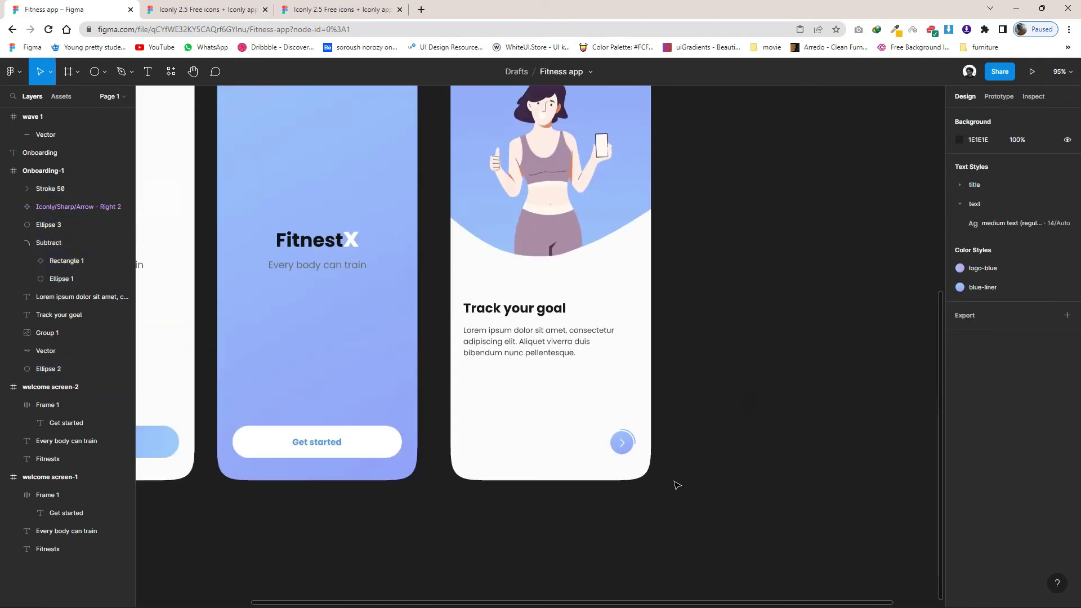
pyautogui.scroll(-2, 676, 484)
pyautogui.click(527, 226)
# Step: Duplicate Onboarding-1 to its right and delete the loose blue wave shape
pyautogui.hotkey('ctrl', 'd')
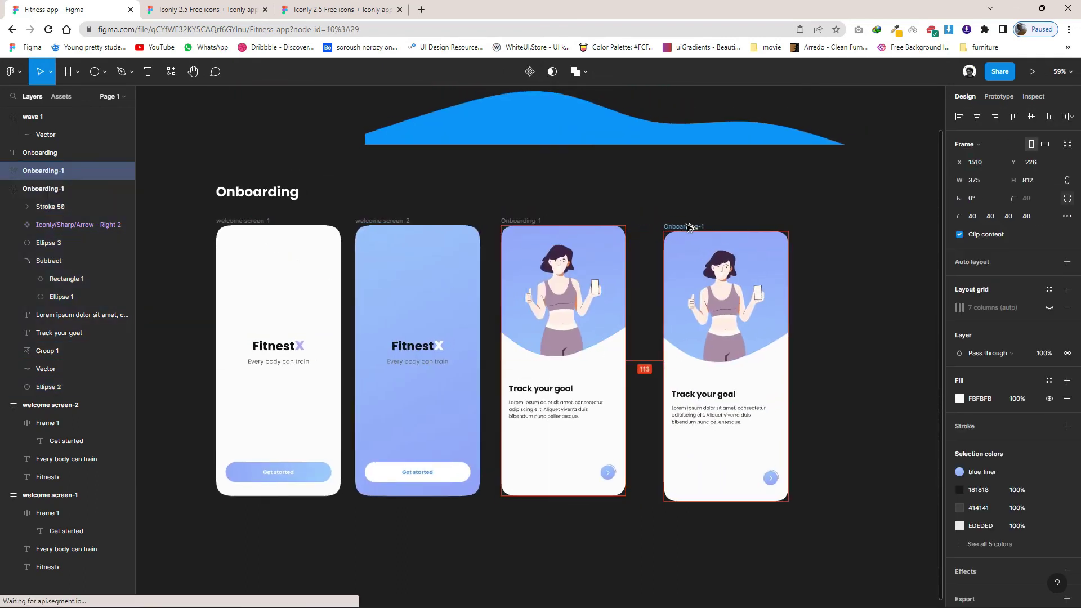
pyautogui.moveTo(774, 333); pyautogui.dragTo(764, 333)
pyautogui.click(602, 132)
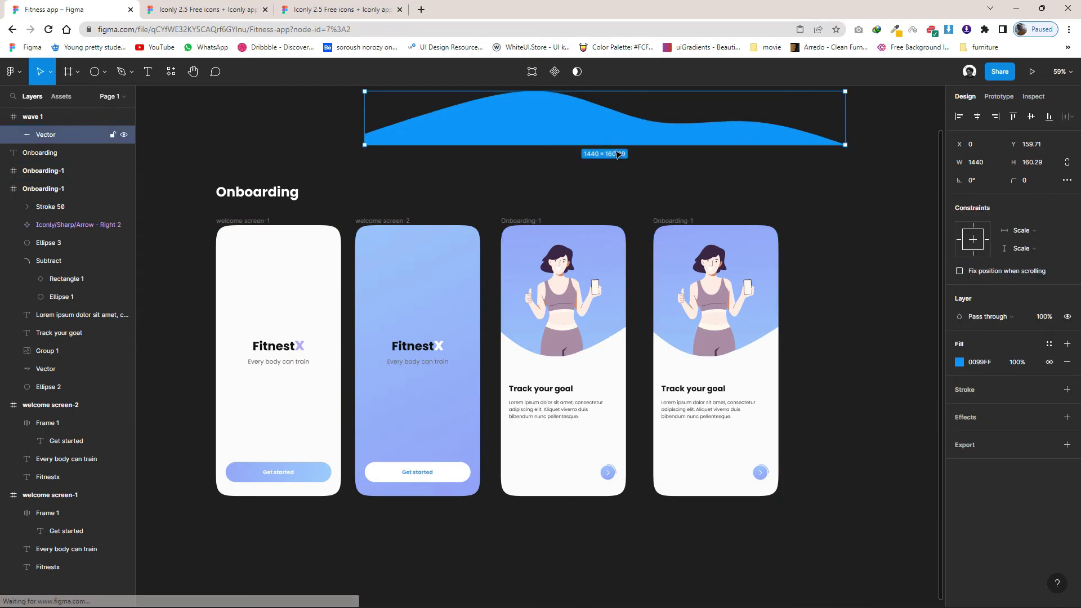
pyautogui.press('Delete')
# Step: Rename the copied screen to Onboarding-2
pyautogui.hscroll(1, 526, 254)
pyautogui.hscroll(4, 526, 254)
pyautogui.scroll(5, 526, 247)
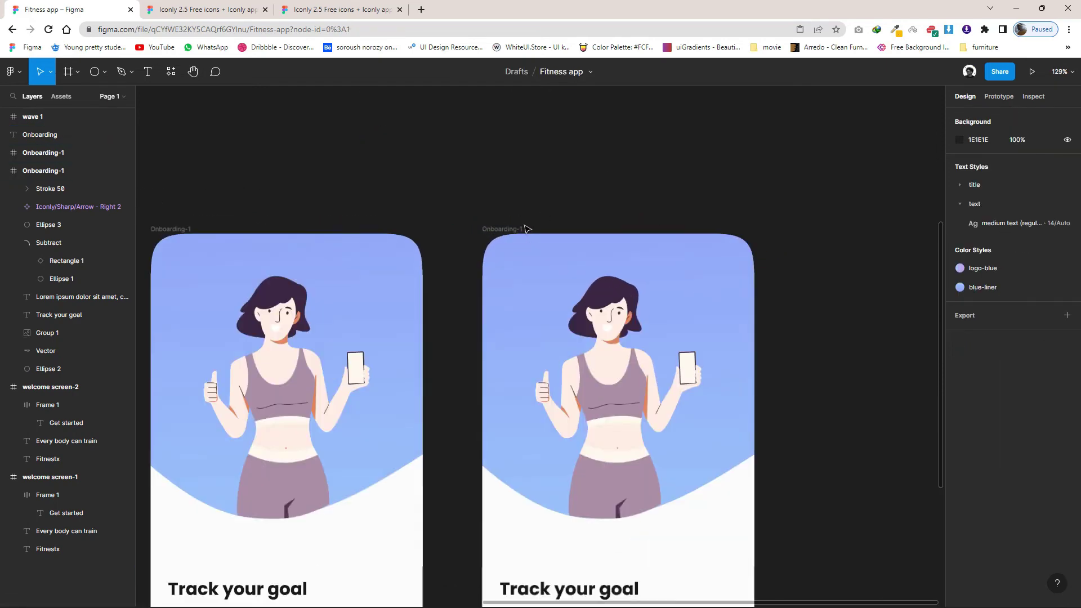
pyautogui.click(524, 228)
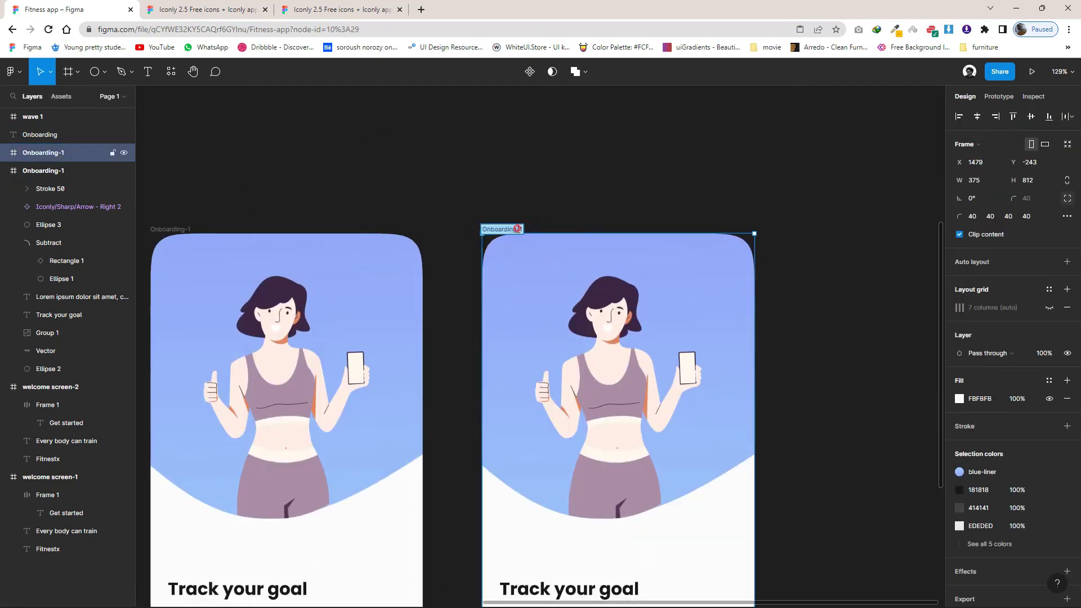
pyautogui.hotkey('ctrl', 'Tab')
pyautogui.hotkey('ctrl', 'w')
pyautogui.press('Return')
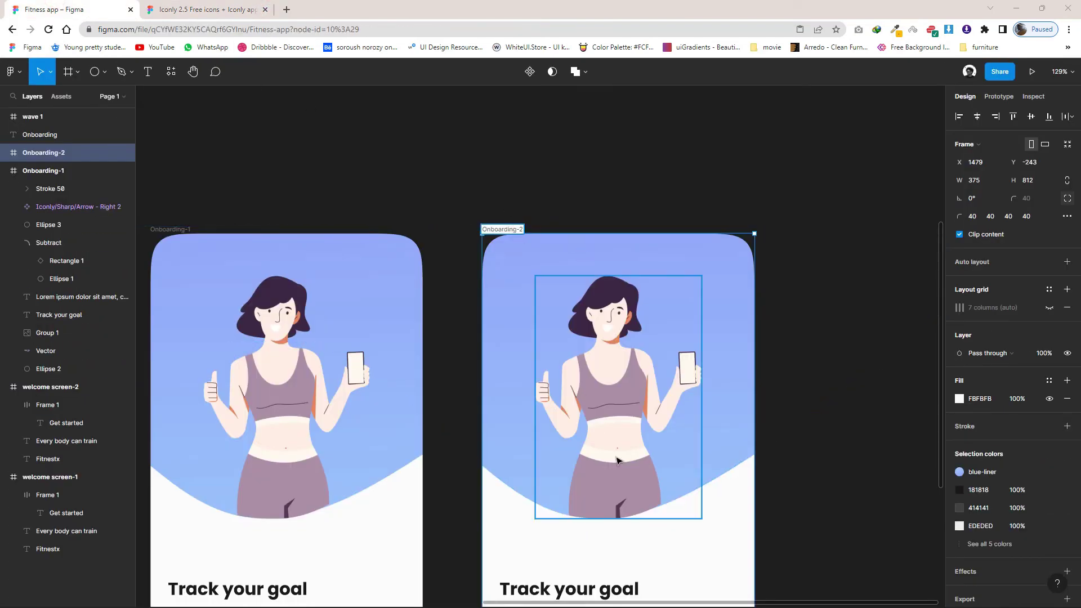
# Step: Begin replacing the copy's Track your goal heading with 'Get burn'
pyautogui.scroll(-2, 623, 386)
pyautogui.scroll(-3, 563, 414)
pyautogui.scroll(3, 665, 312)
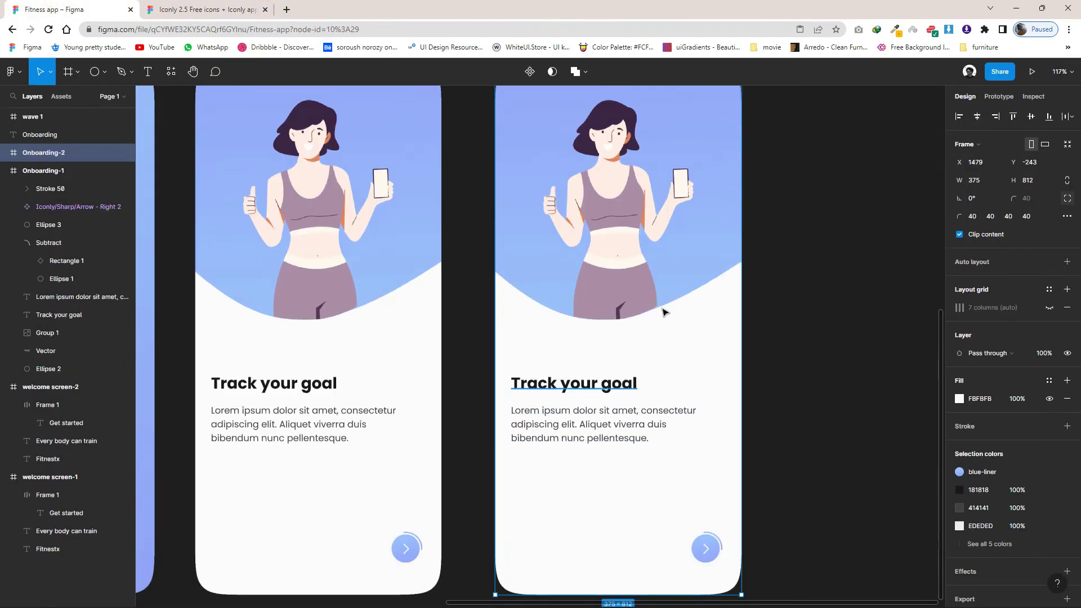
pyautogui.doubleClick(581, 387)
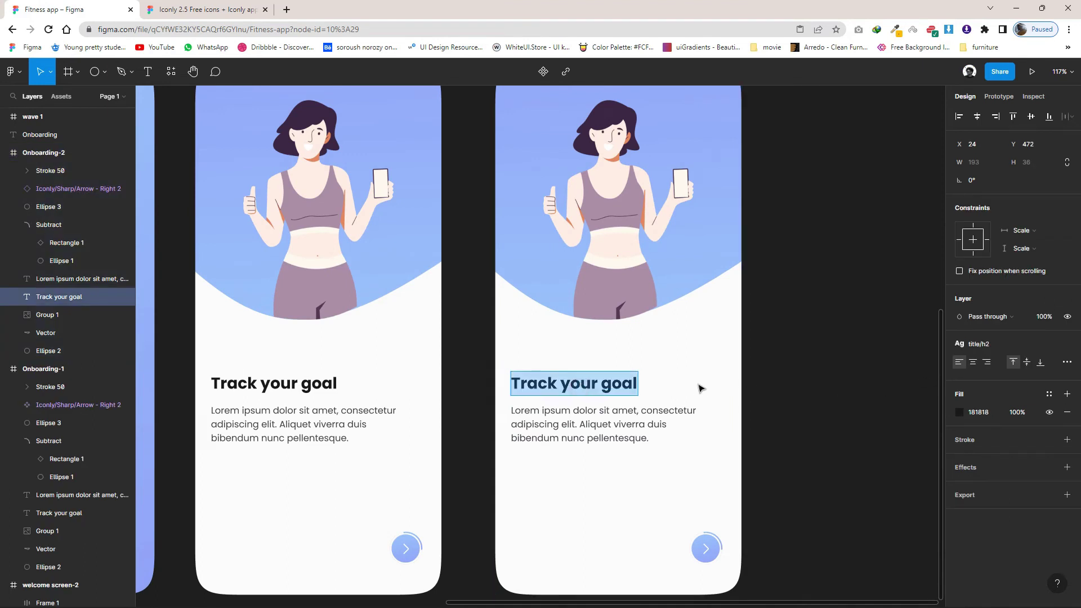
pyautogui.write('Get burn')
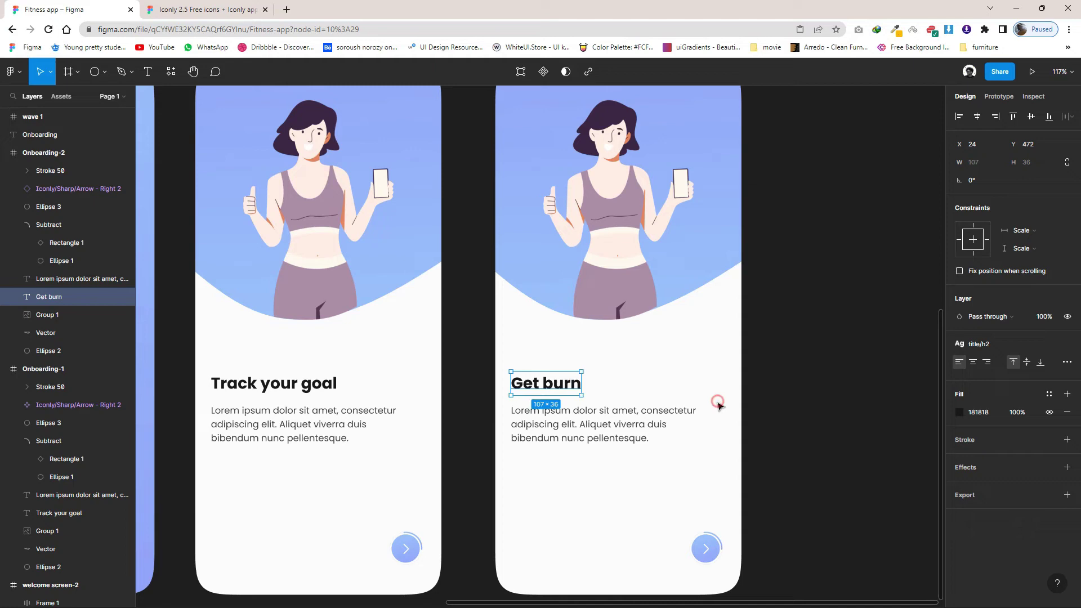
# Step: Finish the Get burn heading and select the rectangle cutting Onboarding-2's progress arc
pyautogui.click(702, 442)
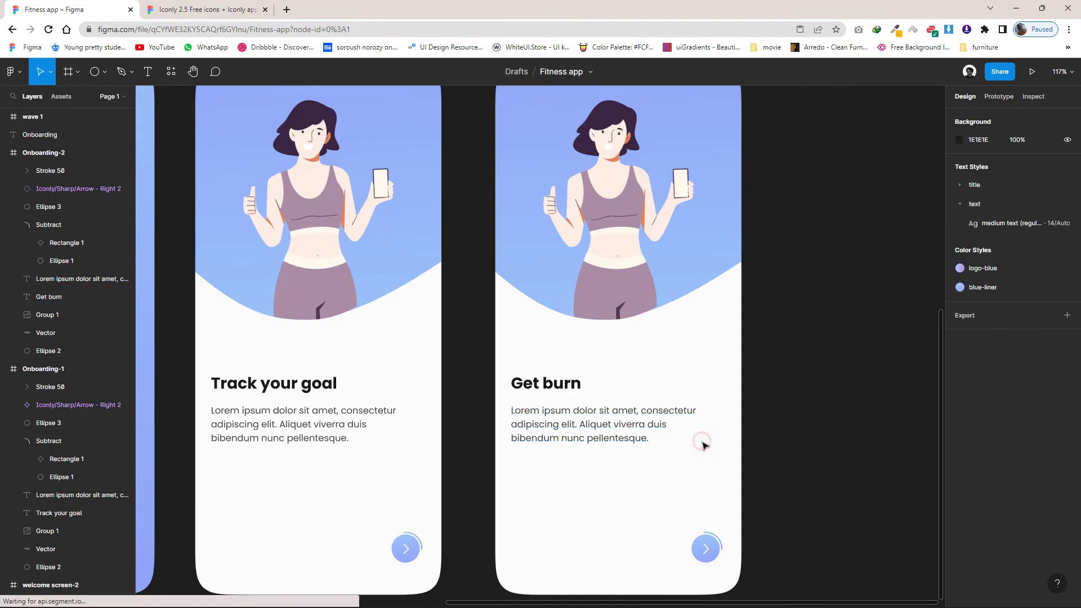
pyautogui.scroll(-2, 701, 444)
pyautogui.scroll(2, 686, 428)
pyautogui.scroll(3, 697, 460)
pyautogui.scroll(3, 697, 460)
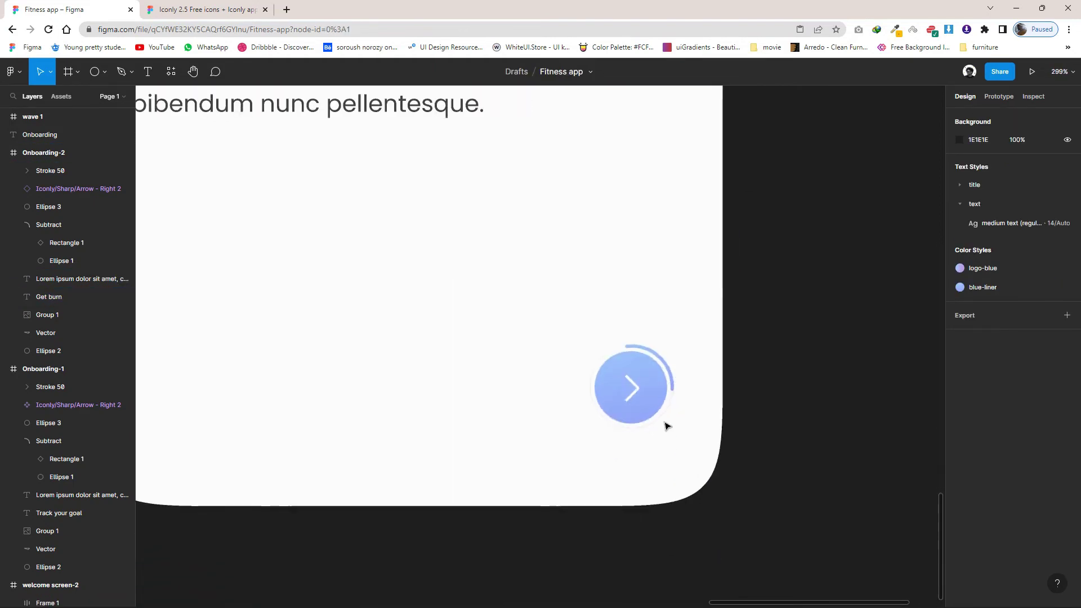
pyautogui.scroll(2, 666, 425)
pyautogui.click(669, 411)
pyautogui.click(47, 333)
pyautogui.click(476, 343)
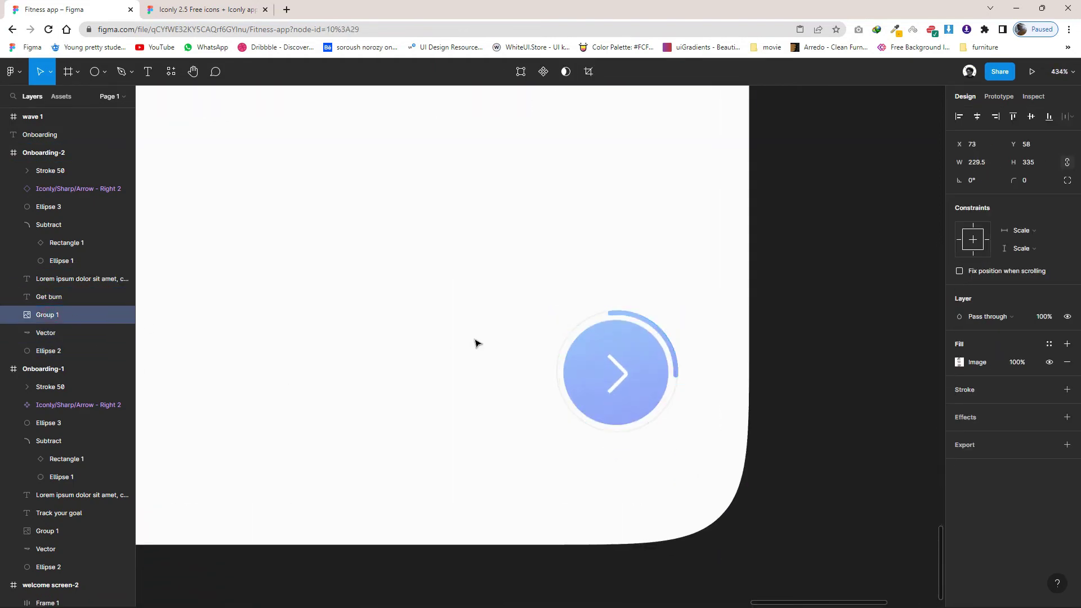
pyautogui.click(643, 331)
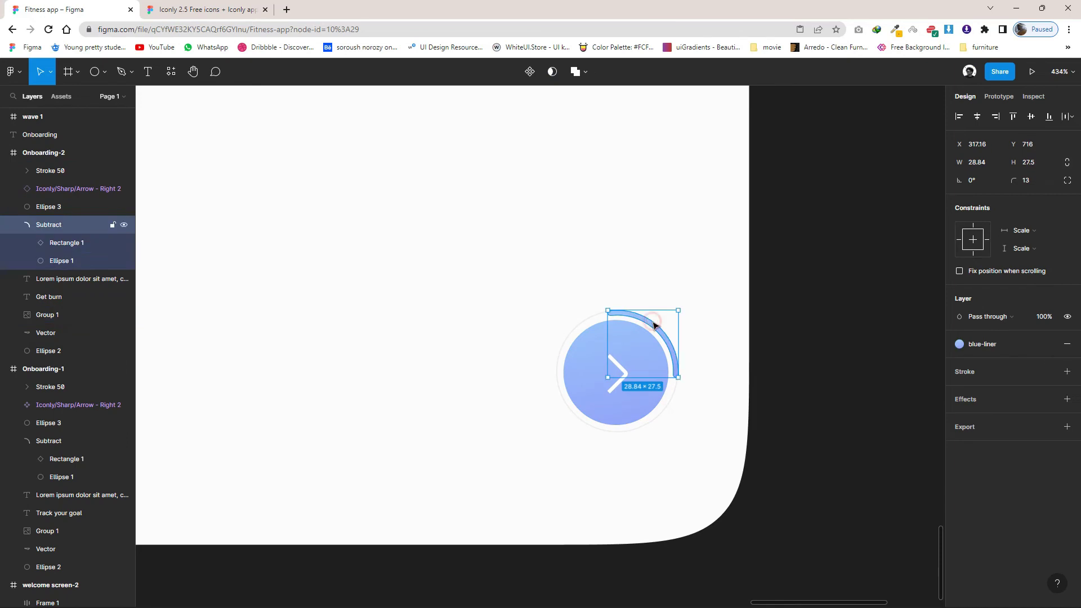
pyautogui.click(63, 243)
# Step: Rotate and stretch the cutting rectangle until the arc covers about half the ring
pyautogui.moveTo(576, 446); pyautogui.dragTo(568, 450)
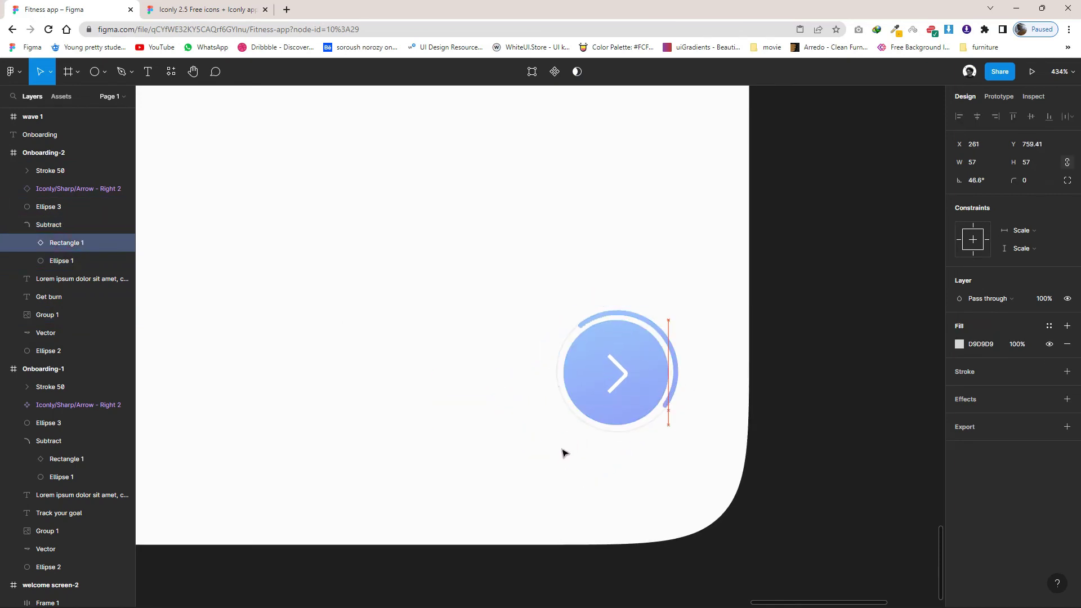
pyautogui.hotkey('ctrl', 'z')
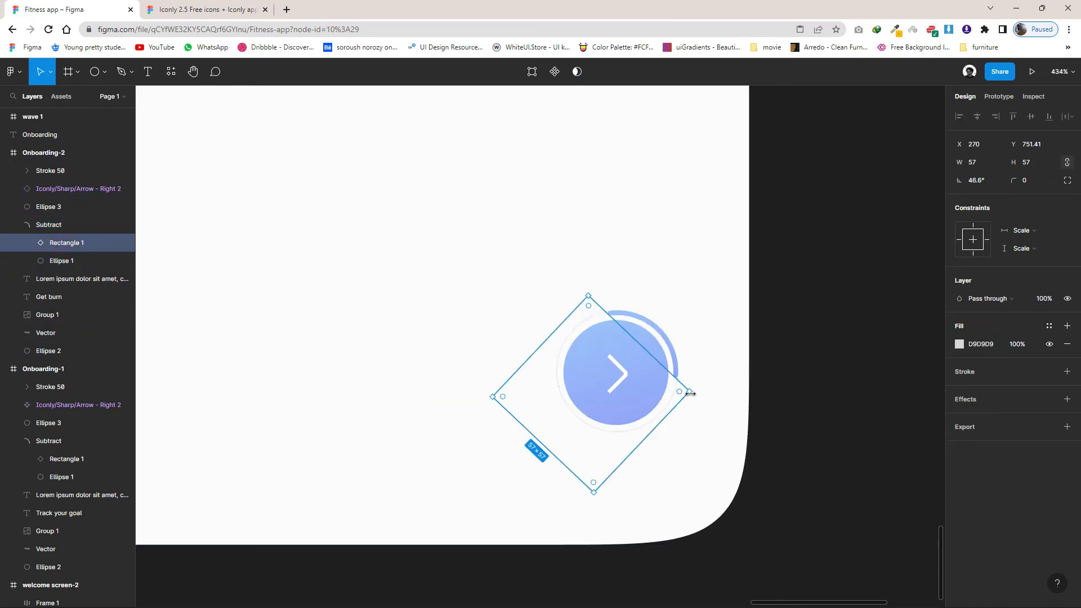
pyautogui.moveTo(697, 391); pyautogui.dragTo(680, 415)
pyautogui.hotkey('ctrl', 'z')
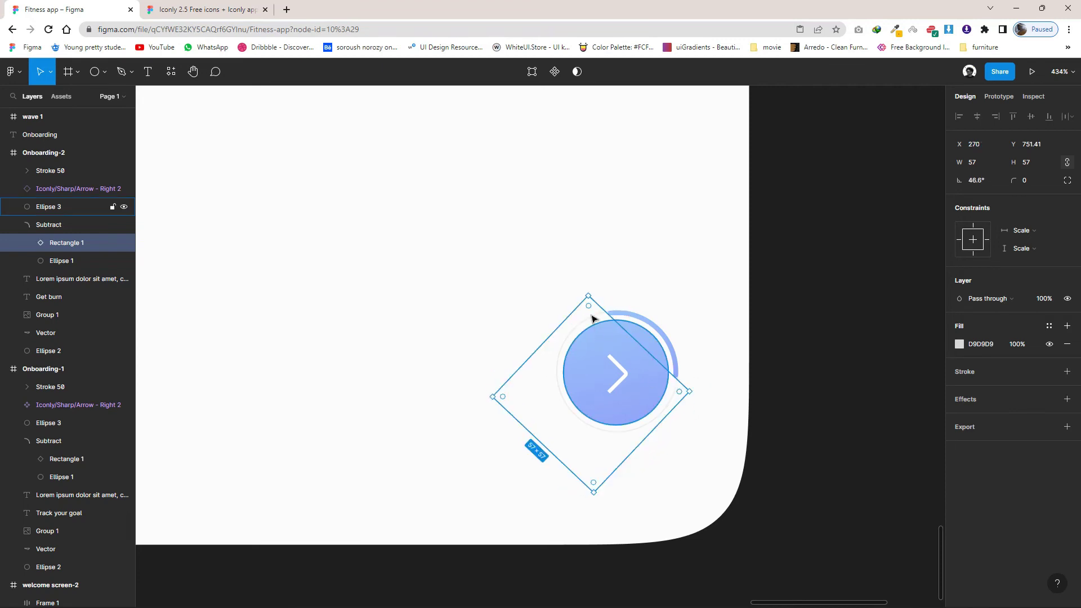
pyautogui.moveTo(572, 306); pyautogui.dragTo(567, 302)
pyautogui.hotkey('ctrl', 'z')
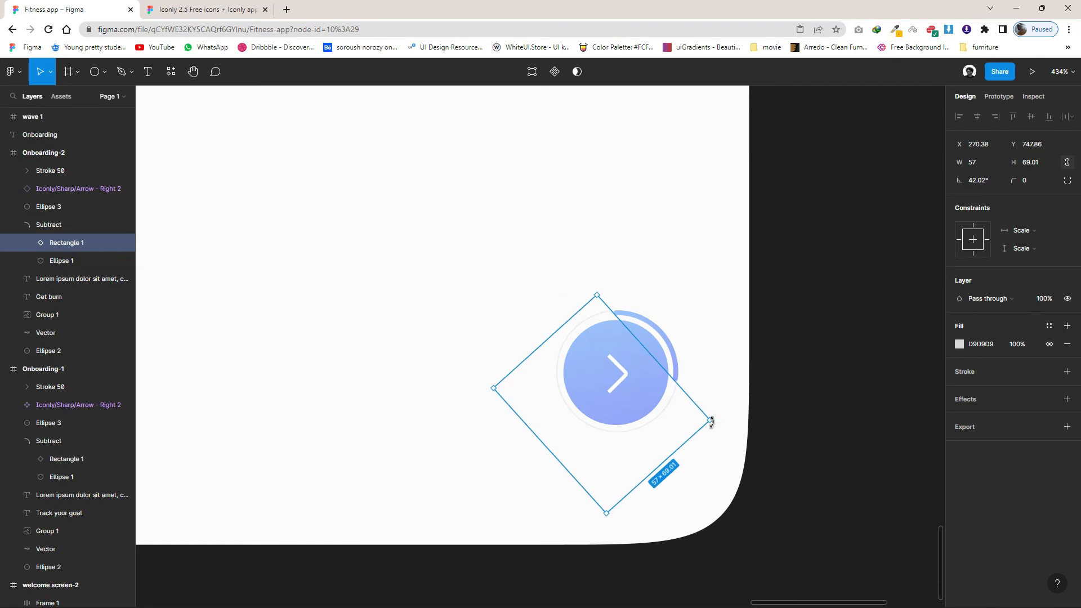
pyautogui.moveTo(717, 415); pyautogui.dragTo(670, 417)
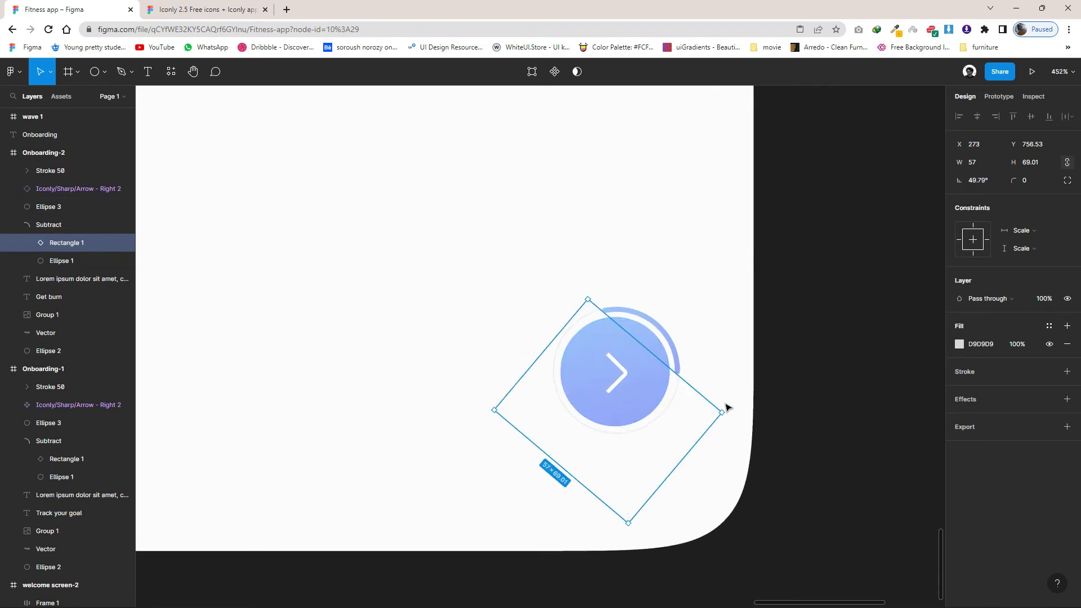
pyautogui.moveTo(724, 411); pyautogui.dragTo(693, 410)
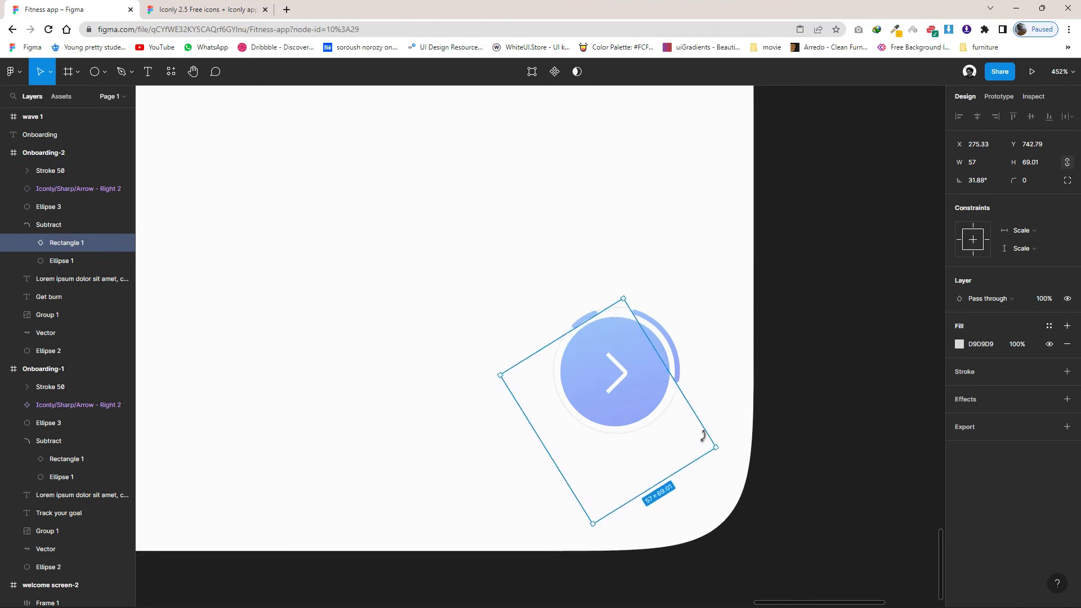
pyautogui.moveTo(544, 351); pyautogui.dragTo(488, 282)
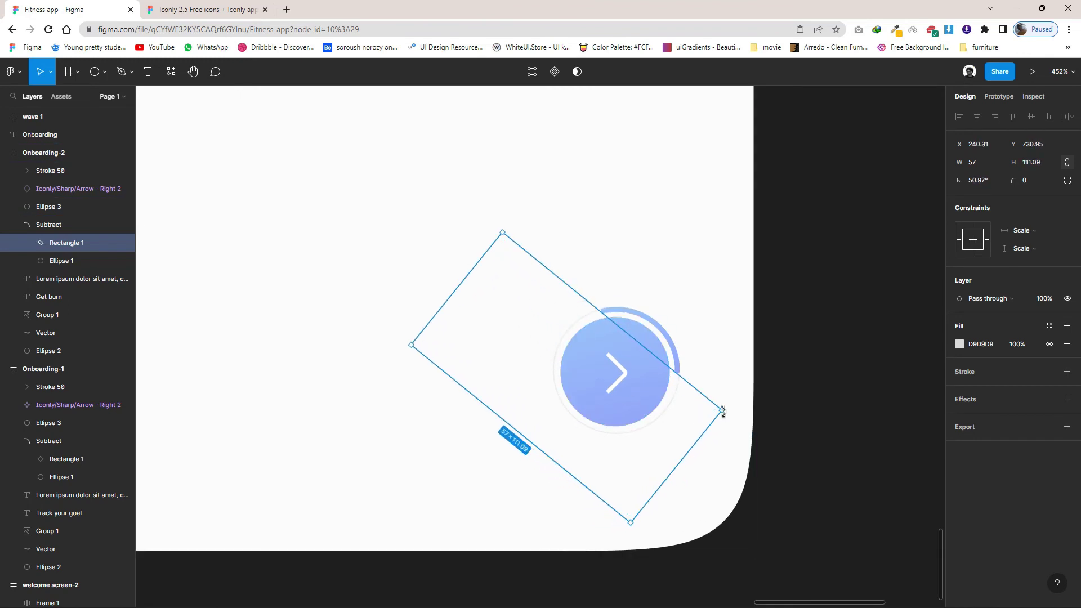
pyautogui.moveTo(722, 412); pyautogui.dragTo(714, 437)
pyautogui.hotkey('ctrl', 'z')
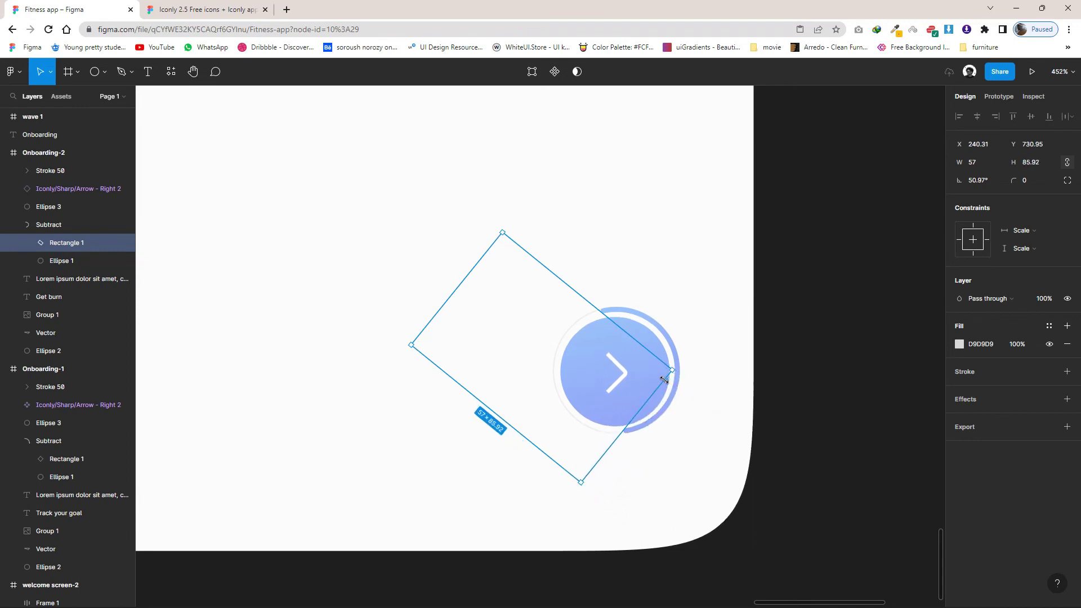
pyautogui.click(708, 440)
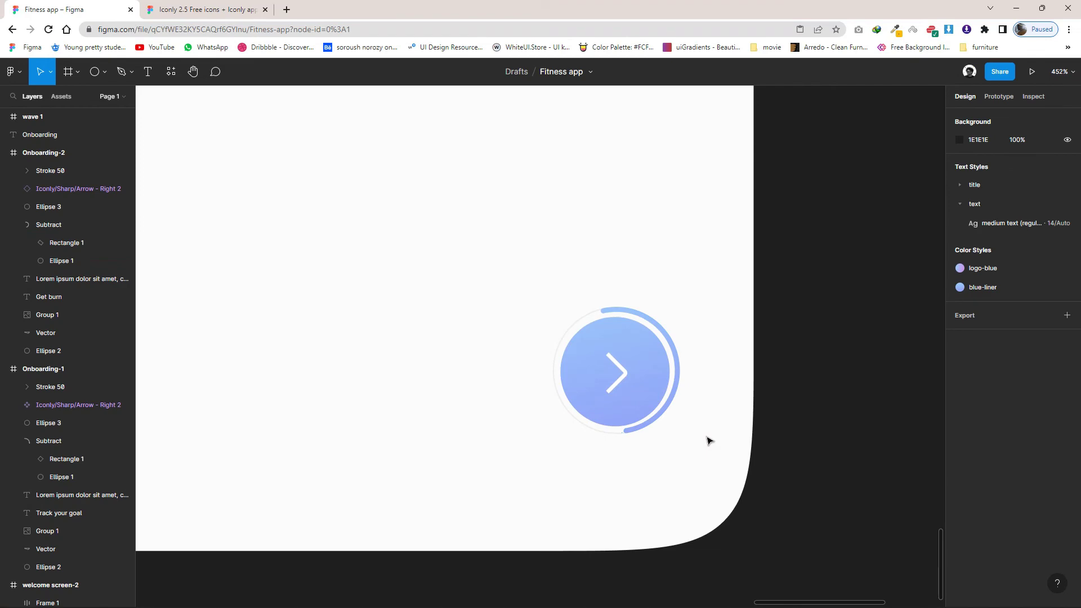
# Step: Bring the runner illustration into Onboarding-2 and delete the woman illustration
pyautogui.scroll(-10, 708, 441)
pyautogui.scroll(2, 647, 398)
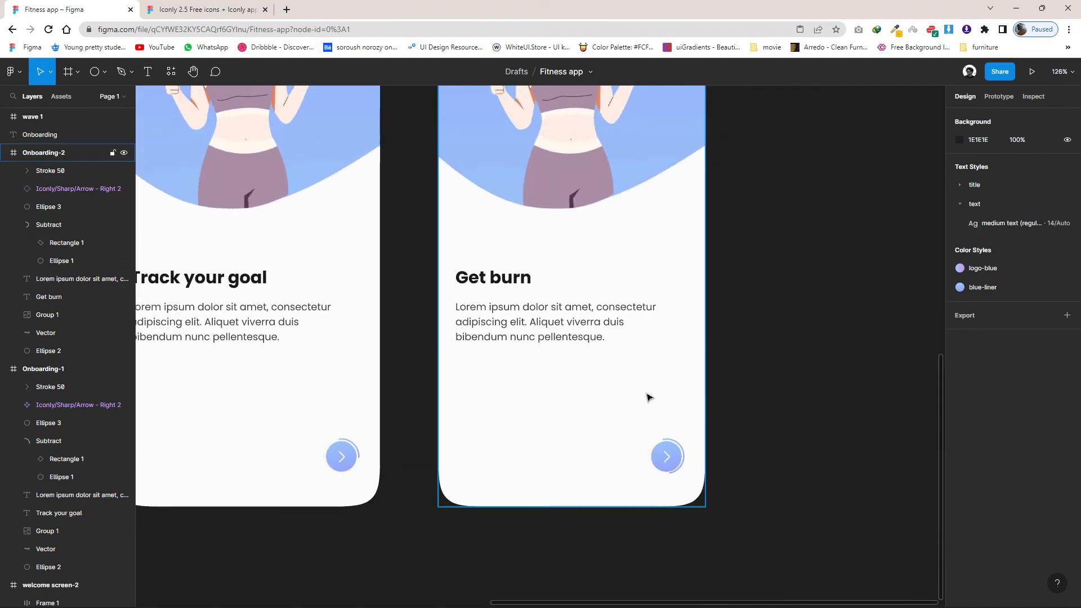
pyautogui.scroll(-3, 560, 396)
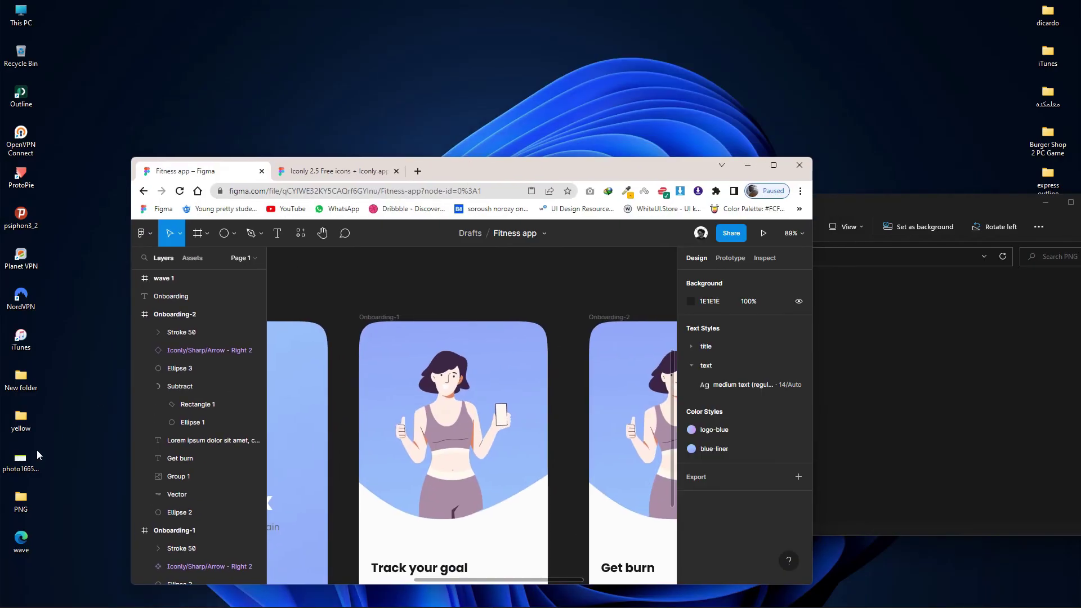
pyautogui.doubleClick(23, 501)
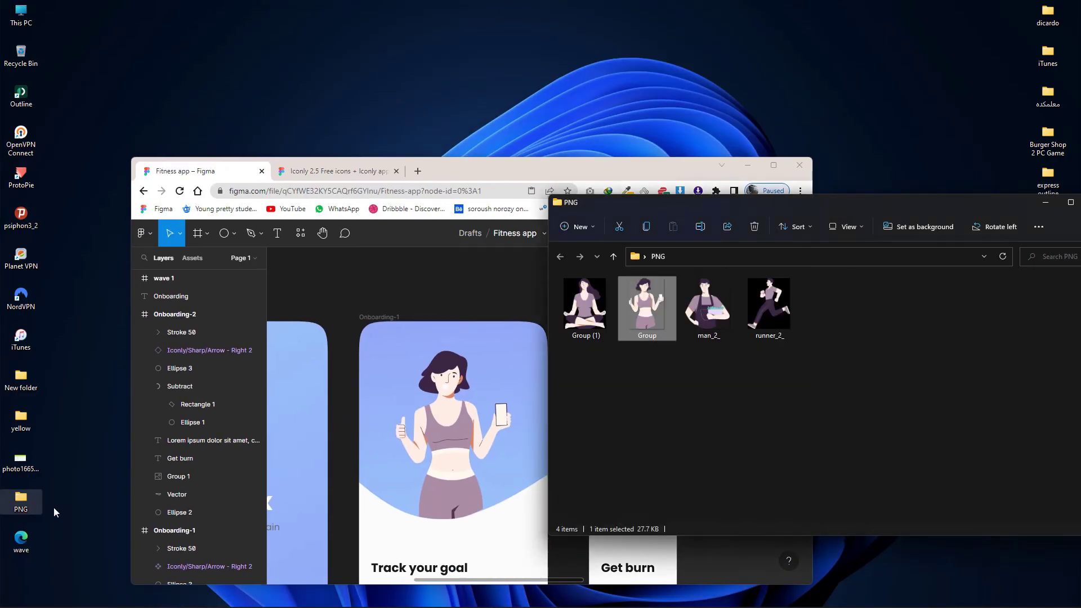
pyautogui.moveTo(768, 306); pyautogui.dragTo(467, 276)
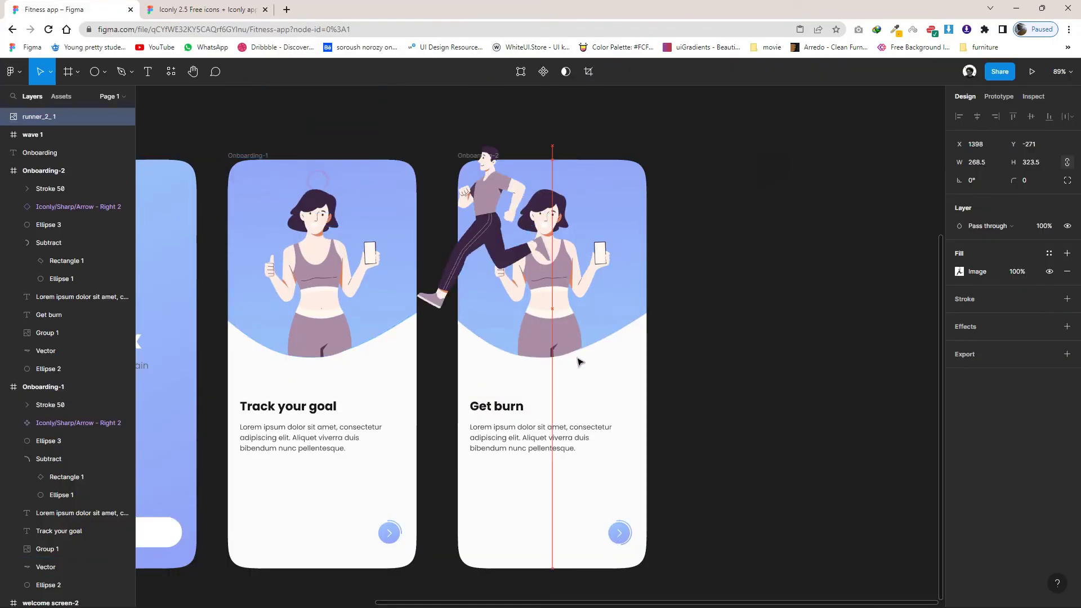
pyautogui.moveTo(490, 191)
pyautogui.mouseDown()
pyautogui.moveTo(603, 309)
pyautogui.moveTo(538, 267)
pyautogui.mouseUp()
pyautogui.click(554, 254)
pyautogui.press('Delete')
# Step: Resize the blue wave header to fit inside the Get burn screen
pyautogui.click(612, 208)
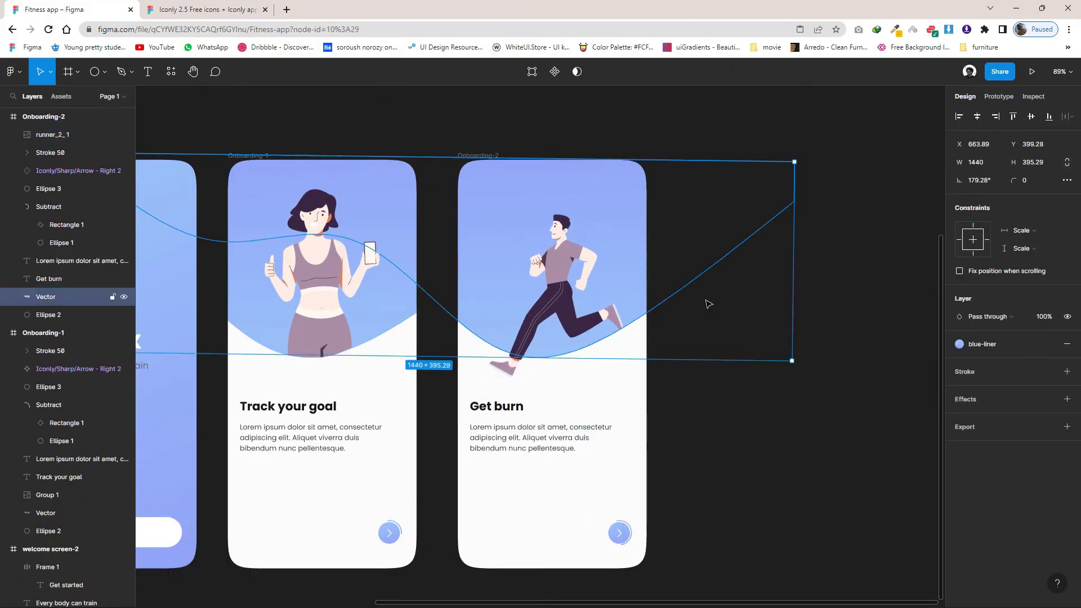
pyautogui.moveTo(794, 361)
pyautogui.mouseDown()
pyautogui.moveTo(644, 241)
pyautogui.moveTo(612, 257)
pyautogui.mouseUp()
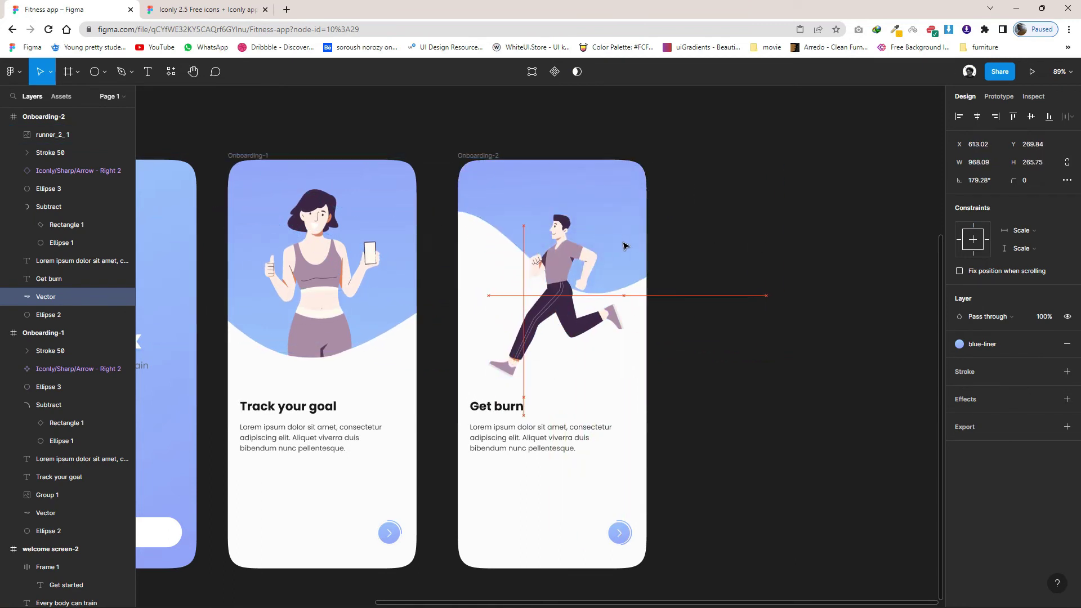
pyautogui.moveTo(747, 288); pyautogui.dragTo(774, 298)
pyautogui.scroll(-3, 704, 282)
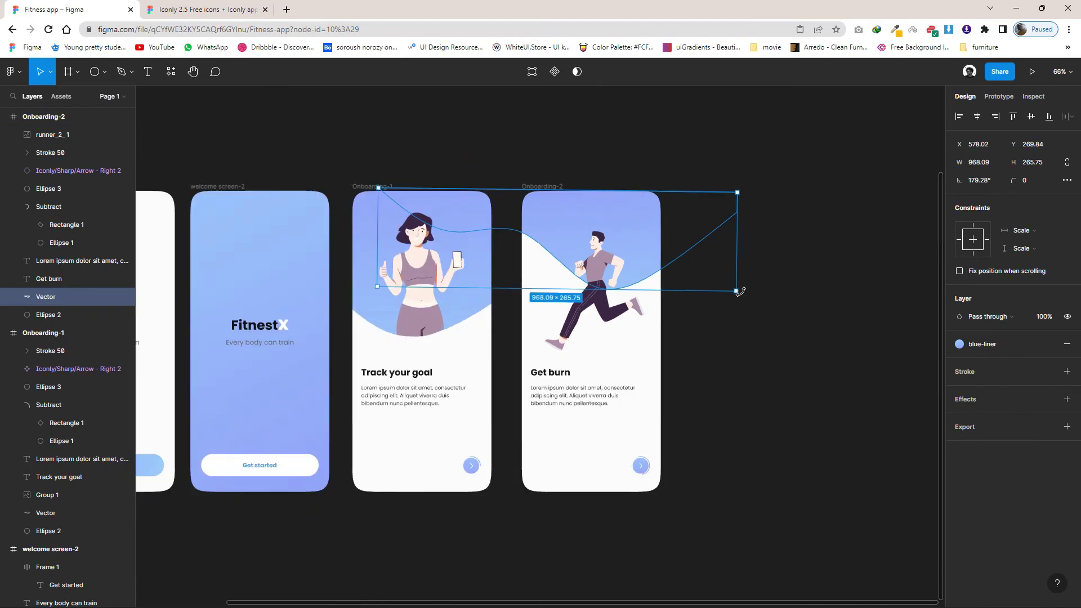
pyautogui.moveTo(670, 275); pyautogui.dragTo(575, 239)
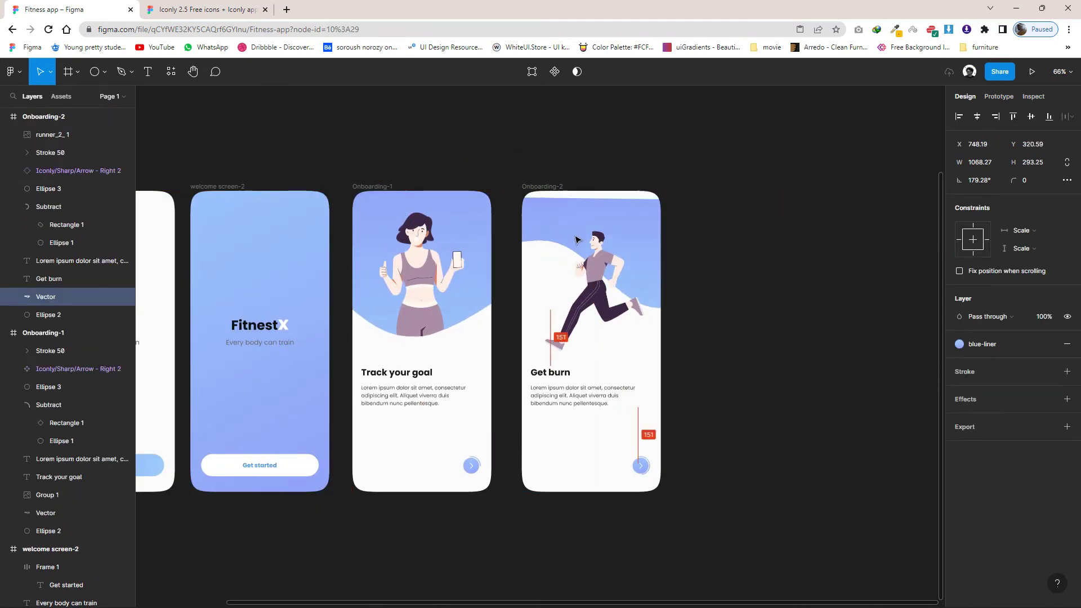
pyautogui.click(704, 373)
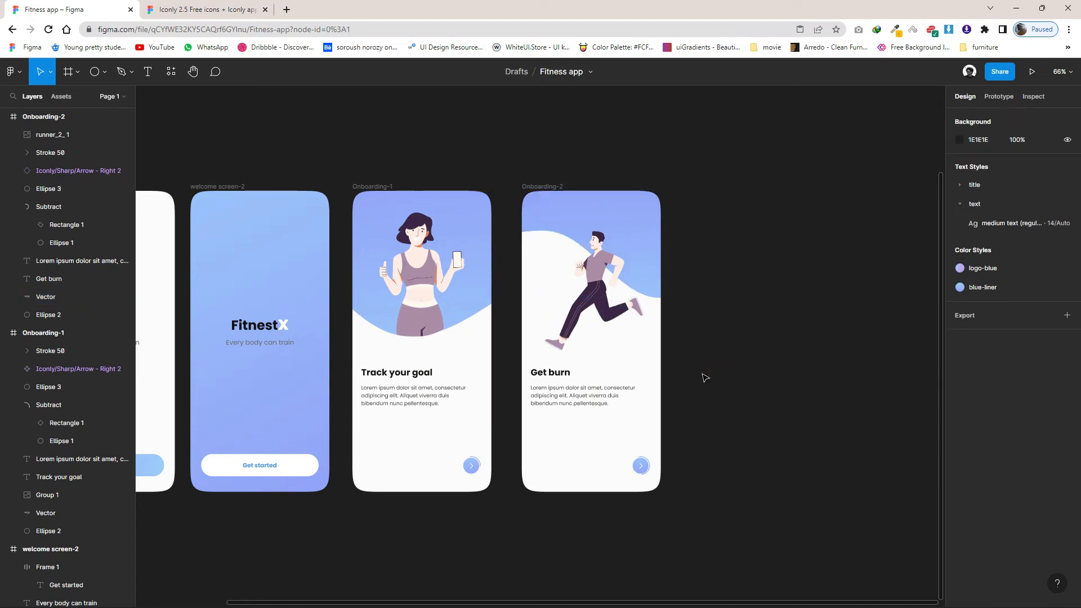
# Step: Centre the runner illustration above the wave, nudging it left with arrow keys
pyautogui.scroll(1, 699, 389)
pyautogui.hscroll(1, 648, 366)
pyautogui.moveTo(569, 318); pyautogui.dragTo(564, 307)
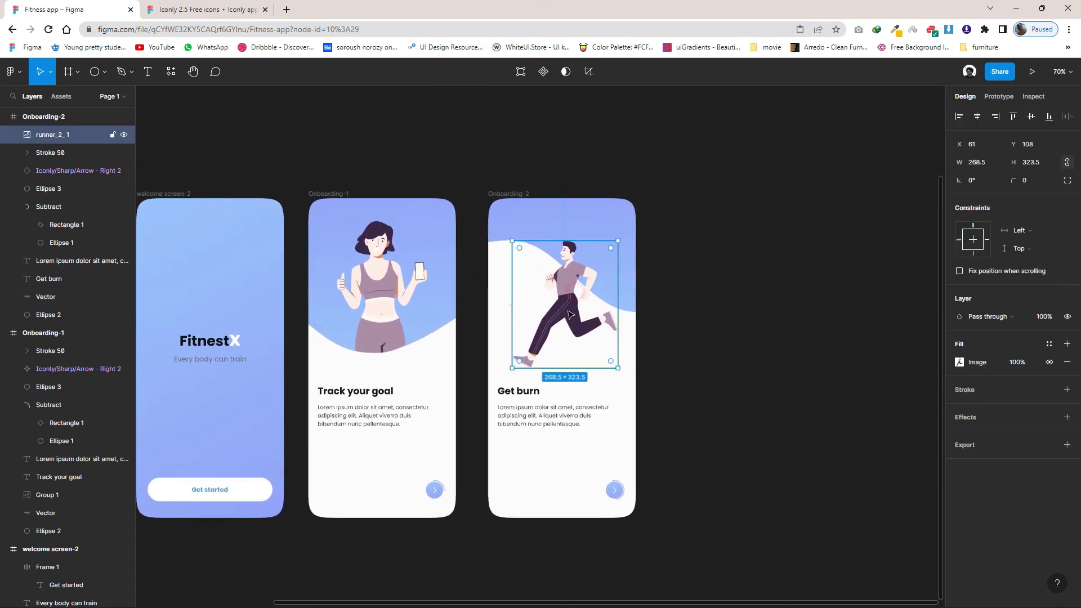
pyautogui.press('alt')
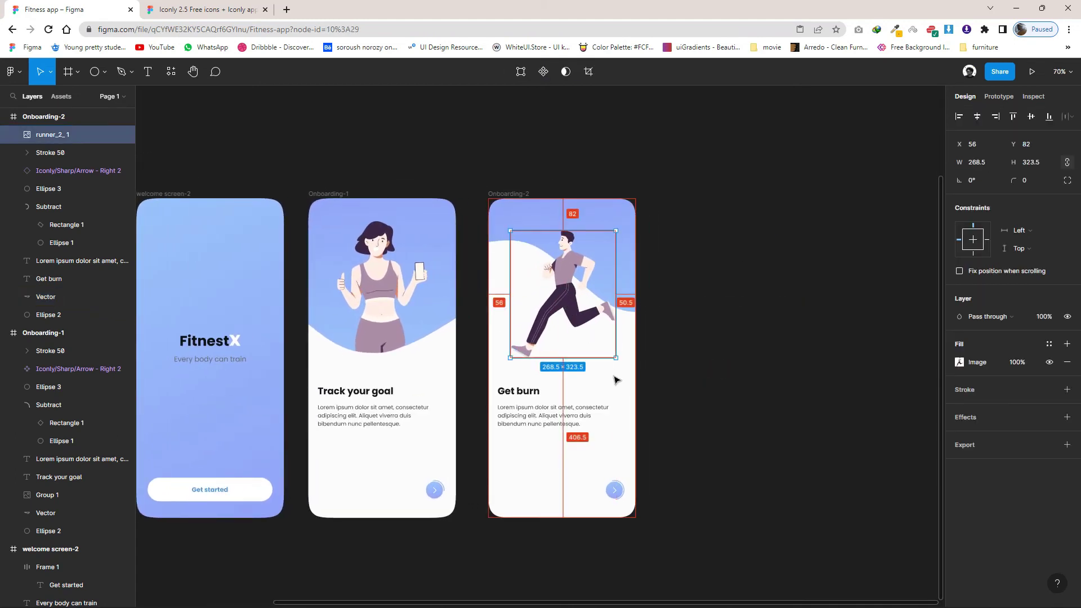
pyautogui.press('Left')
pyautogui.press('Left')
pyautogui.press('Left')
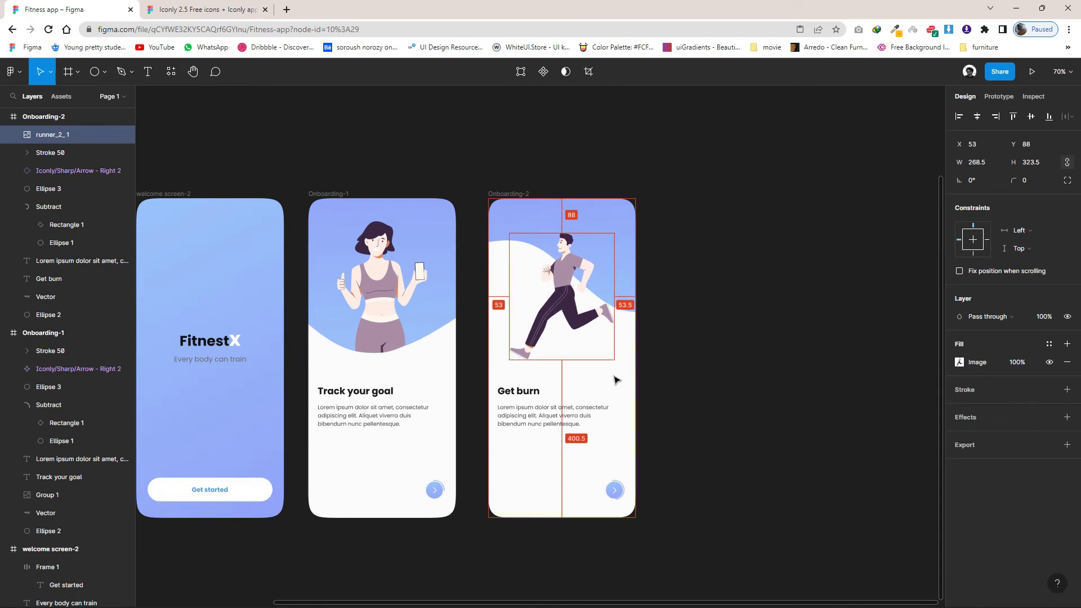
pyautogui.click(619, 307)
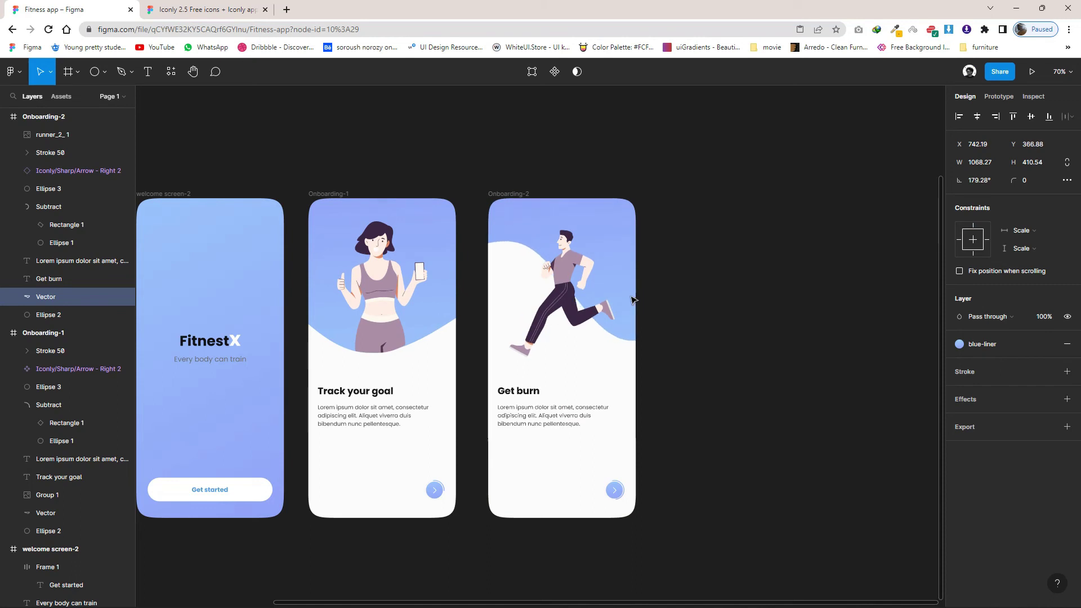
# Step: Alt-drag a copy of the Get burn screen beside it and retitle it 'Eat well'
pyautogui.hscroll(2, 611, 405)
pyautogui.moveTo(463, 198)
pyautogui.mouseDown()
pyautogui.moveTo(659, 216)
pyautogui.moveTo(653, 197)
pyautogui.mouseUp()
pyautogui.hscroll(2, 698, 389)
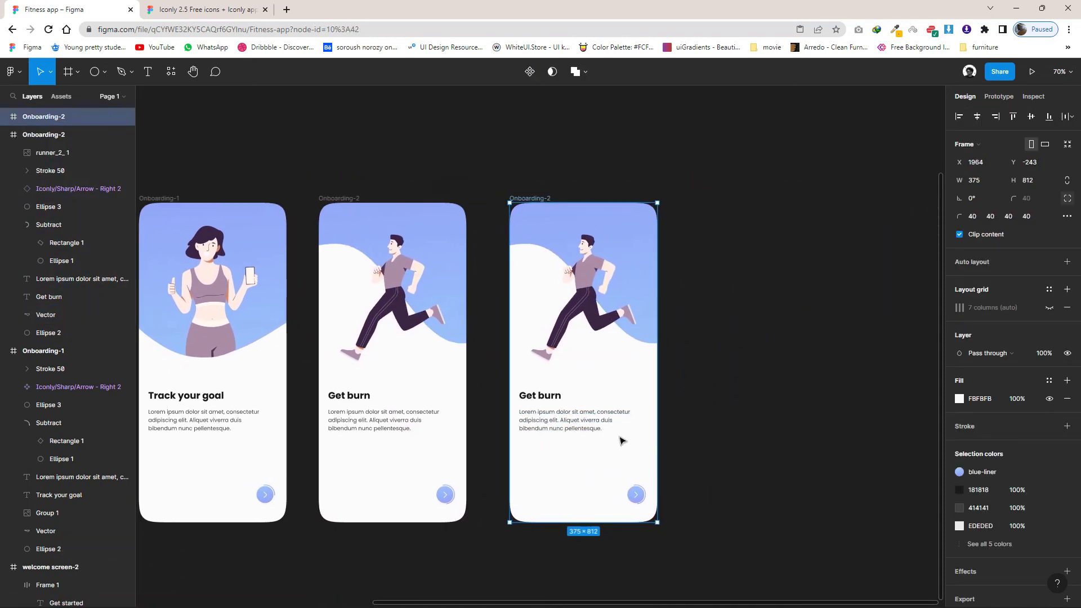
pyautogui.scroll(3, 563, 408)
pyautogui.click(533, 390)
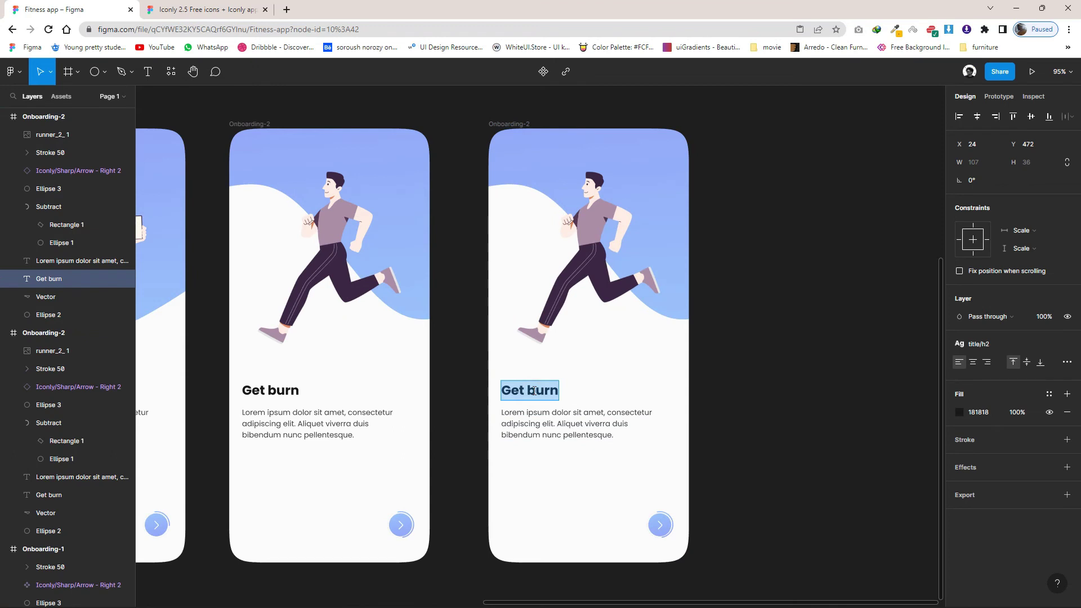
pyautogui.write('Eat well')
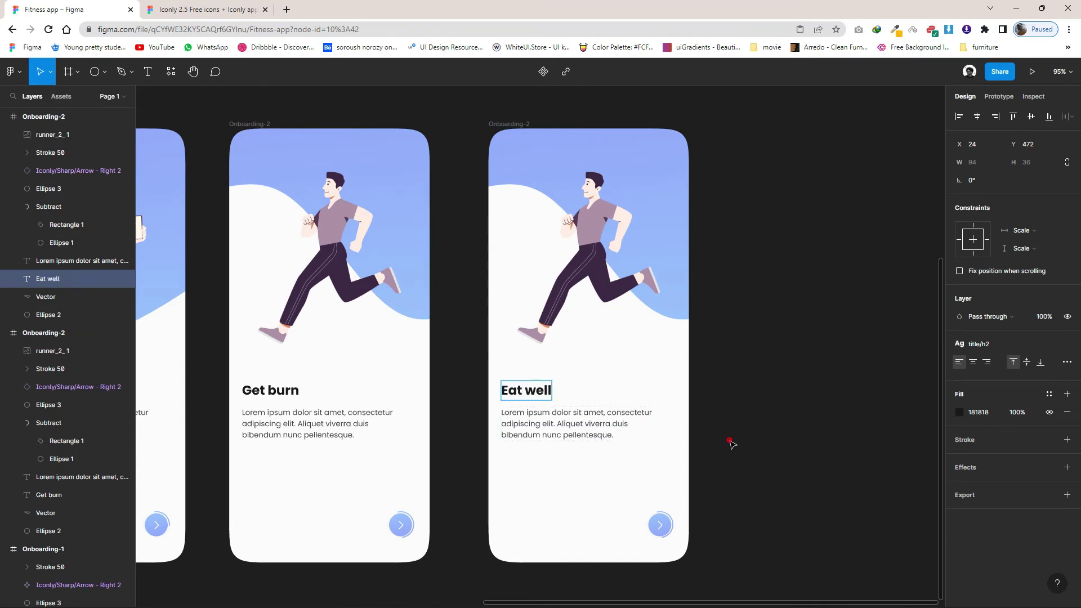
pyautogui.scroll(-2, 703, 439)
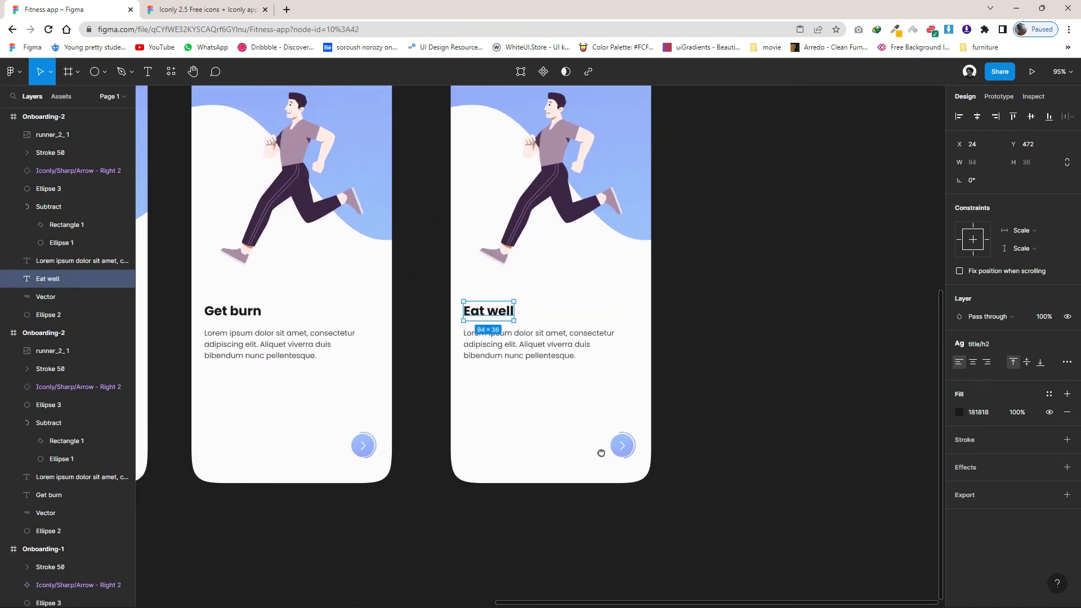
pyautogui.click(561, 237)
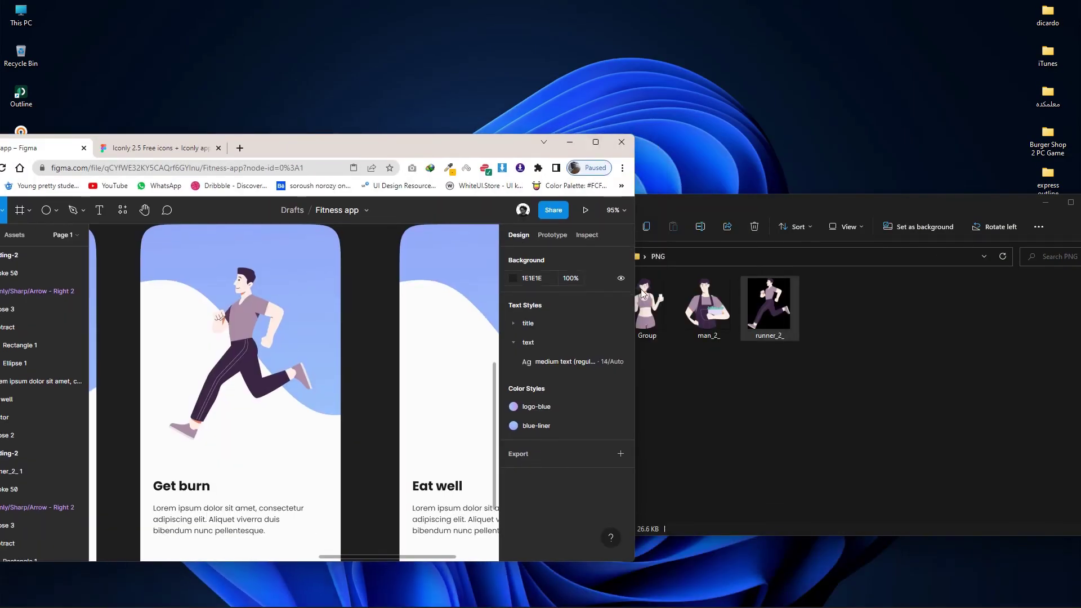
# Step: Bring the man_2_ apron illustration into the Eat well screen
pyautogui.moveTo(712, 299); pyautogui.dragTo(439, 315)
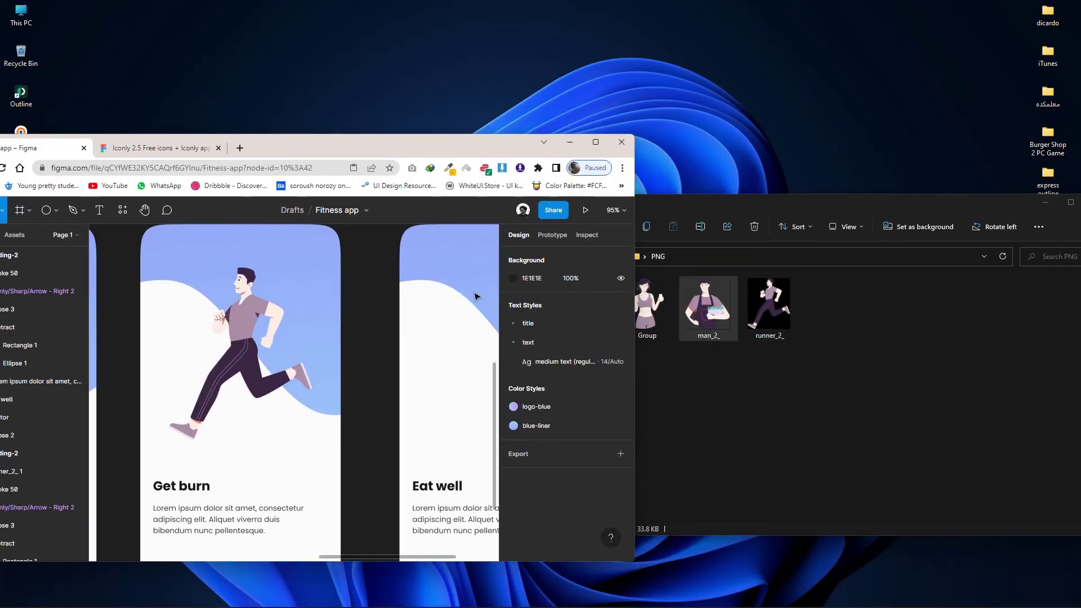
pyautogui.click(595, 142)
pyautogui.click(369, 224)
pyautogui.click(450, 215)
pyautogui.moveTo(450, 215); pyautogui.dragTo(519, 271)
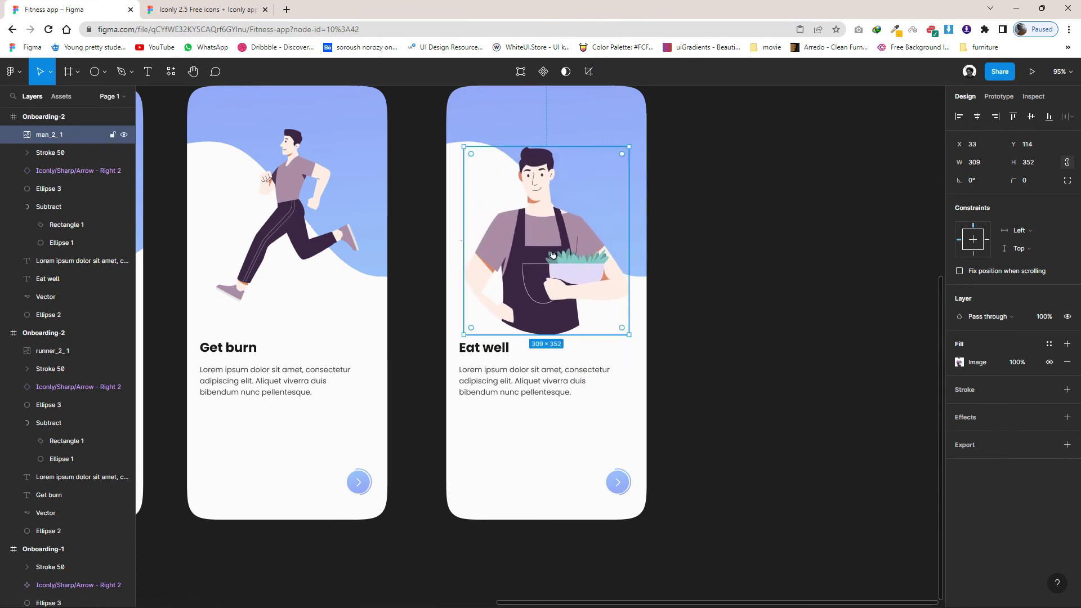
pyautogui.scroll(3, 507, 225)
# Step: Rename the copied frame to Onboarding-3
pyautogui.doubleClick(485, 160)
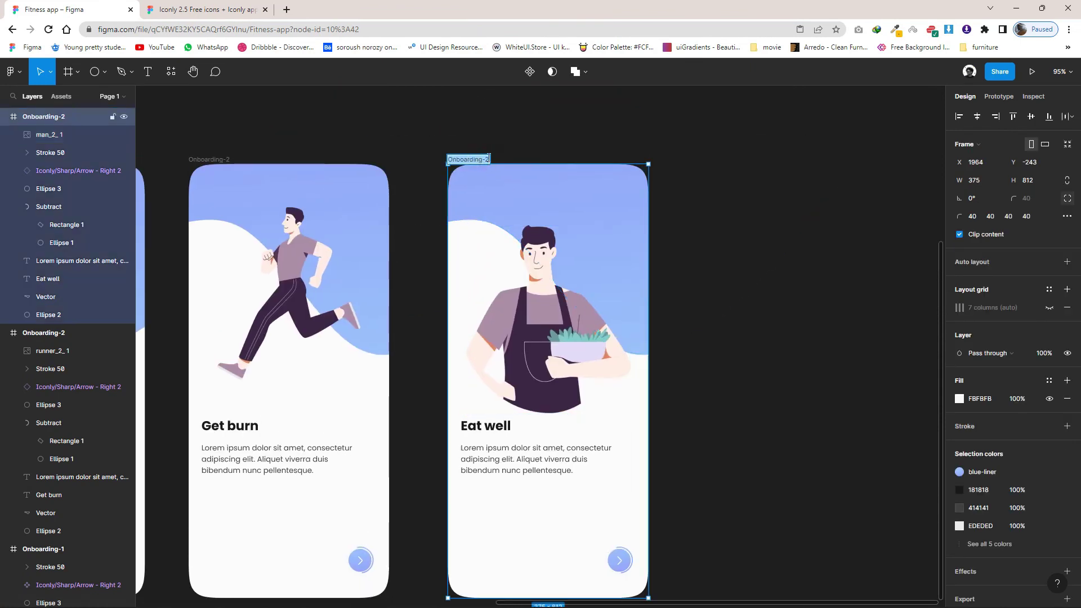
pyautogui.write('3')
pyautogui.click(608, 256)
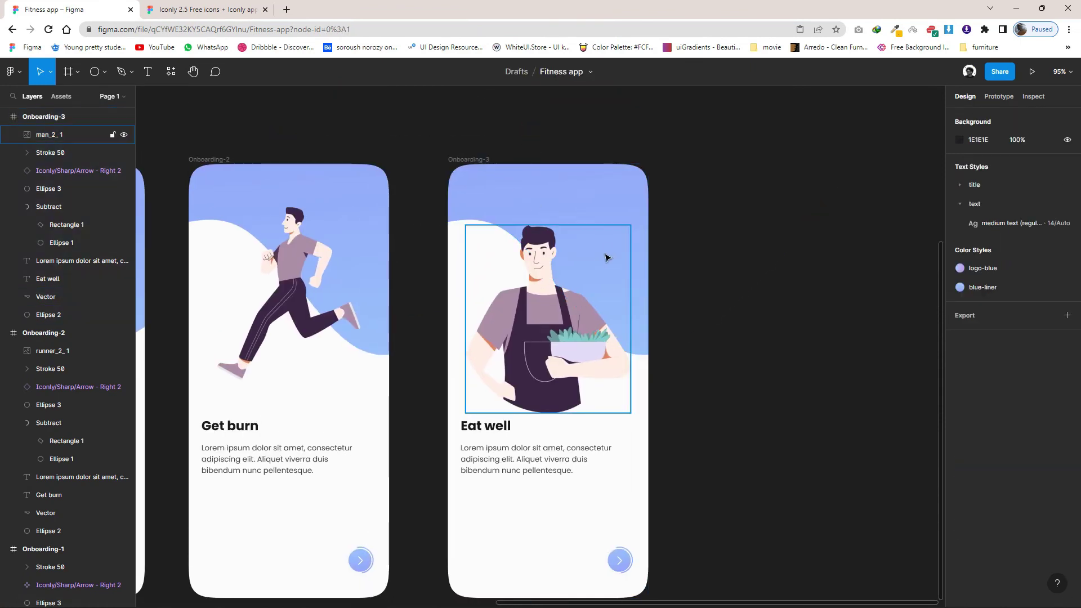
pyautogui.click(610, 224)
pyautogui.moveTo(610, 225)
pyautogui.mouseDown()
pyautogui.moveTo(548, 249)
pyautogui.moveTo(754, 369)
pyautogui.mouseUp()
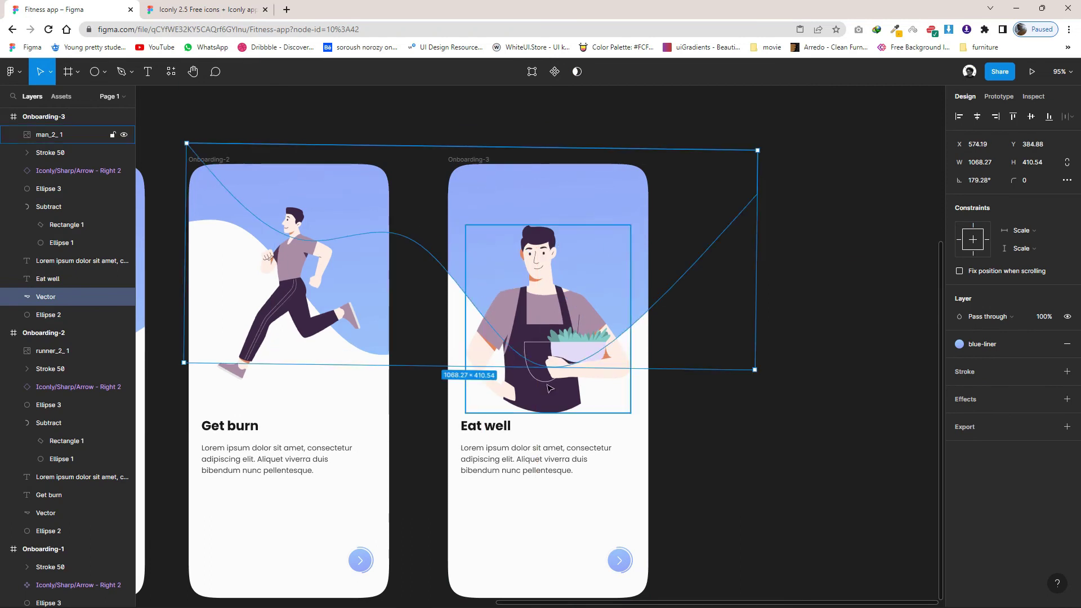
pyautogui.hotkey('ctrl', 'z')
# Step: Centre the man illustration above the blue wave header
pyautogui.moveTo(549, 383); pyautogui.dragTo(559, 347)
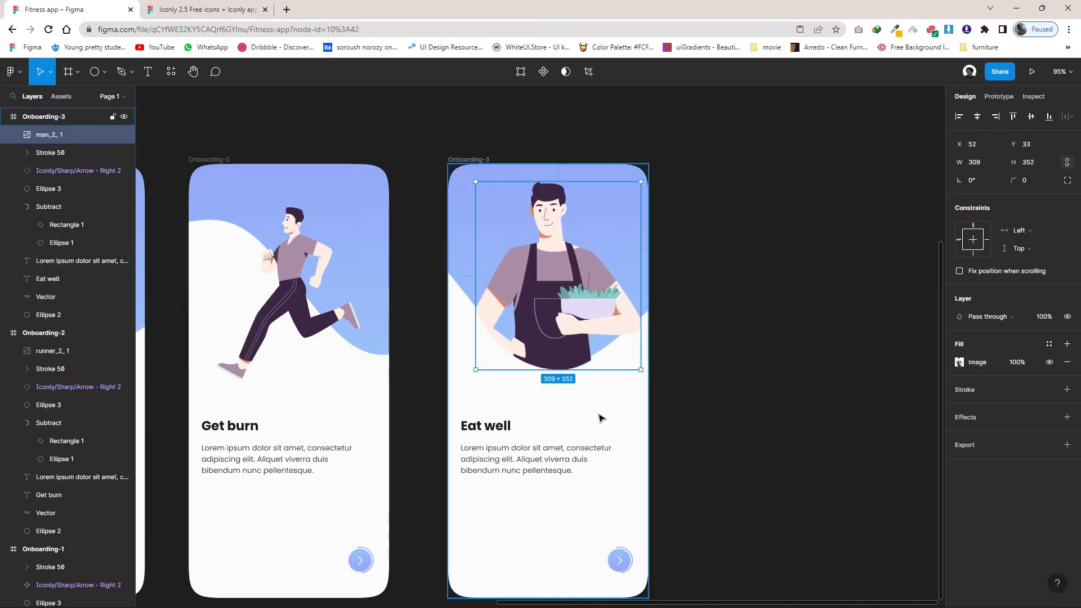
pyautogui.scroll(3, 602, 400)
pyautogui.click(660, 242)
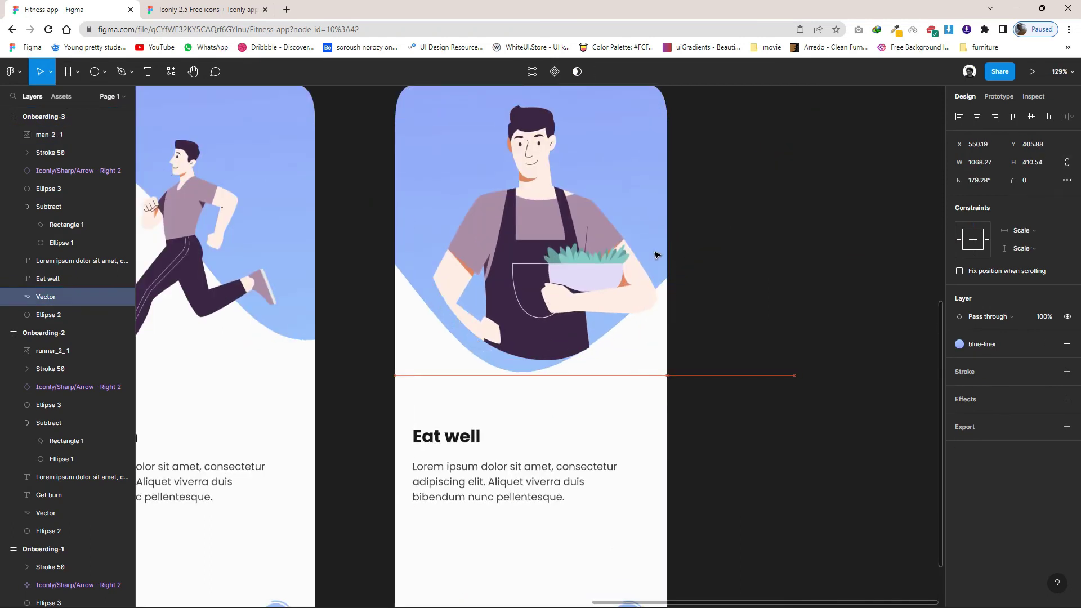
pyautogui.moveTo(553, 222); pyautogui.dragTo(542, 237)
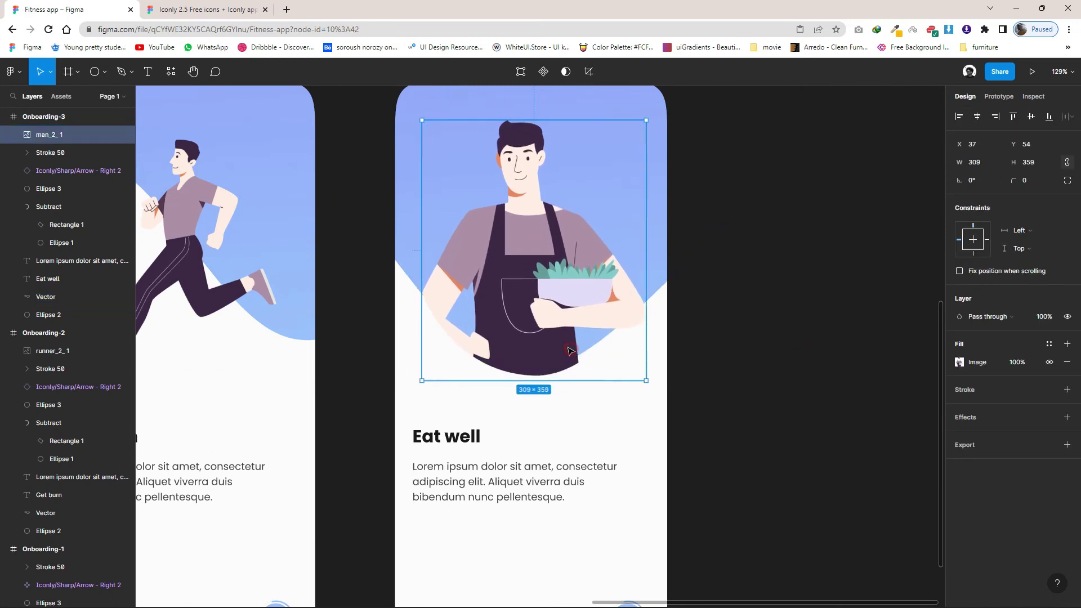
pyautogui.moveTo(568, 350); pyautogui.dragTo(546, 338)
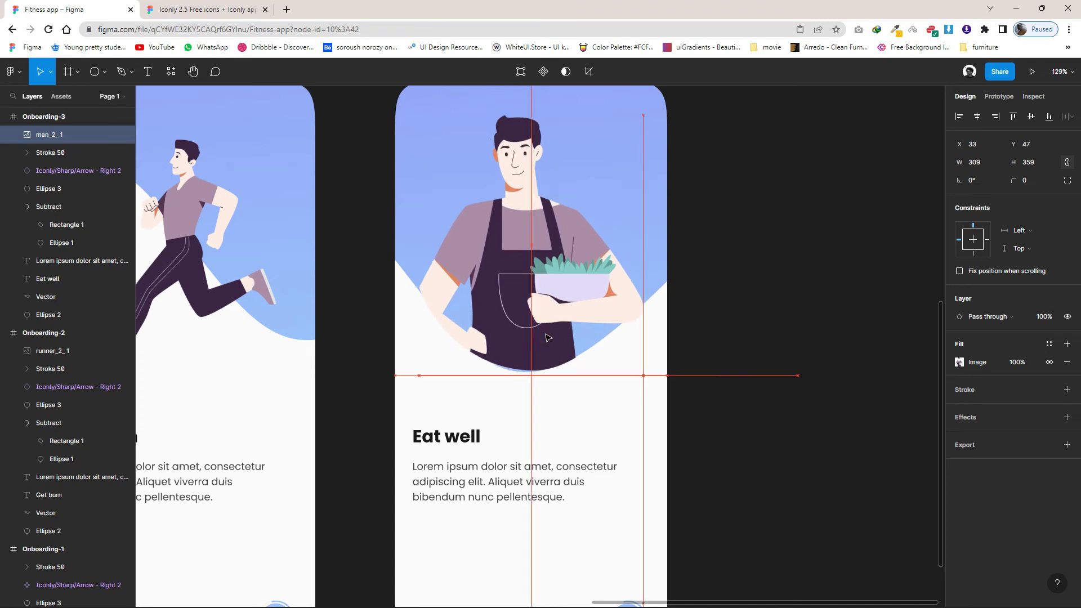
pyautogui.click(683, 403)
# Step: Fine-tune the height of the wave's bottom edge
pyautogui.scroll(3, 683, 388)
pyautogui.scroll(-4, 562, 315)
pyautogui.click(418, 241)
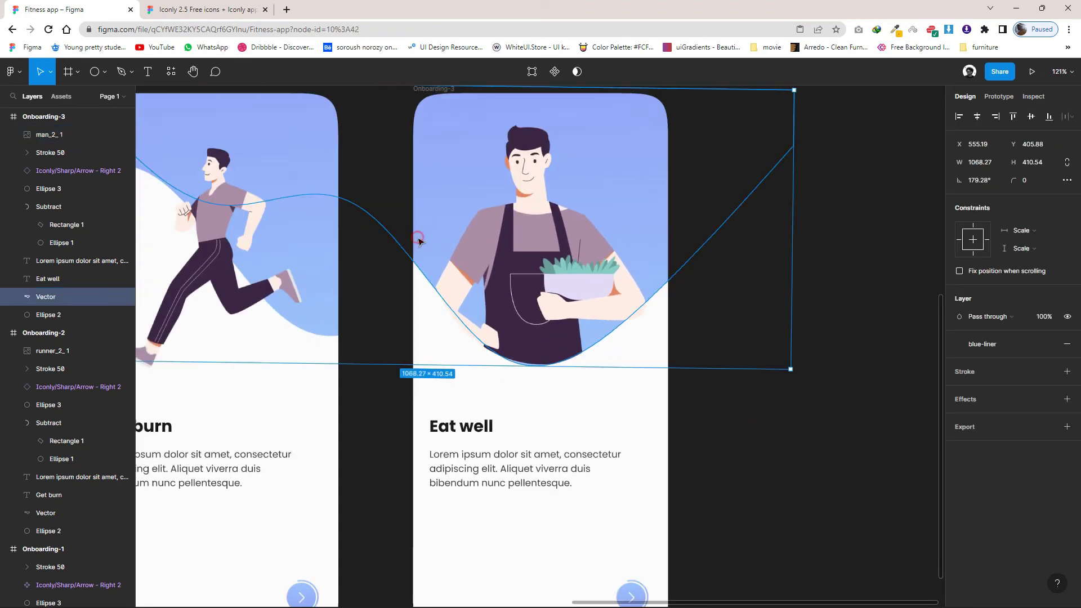
pyautogui.moveTo(491, 367); pyautogui.dragTo(491, 366)
pyautogui.click(496, 376)
pyautogui.click(562, 363)
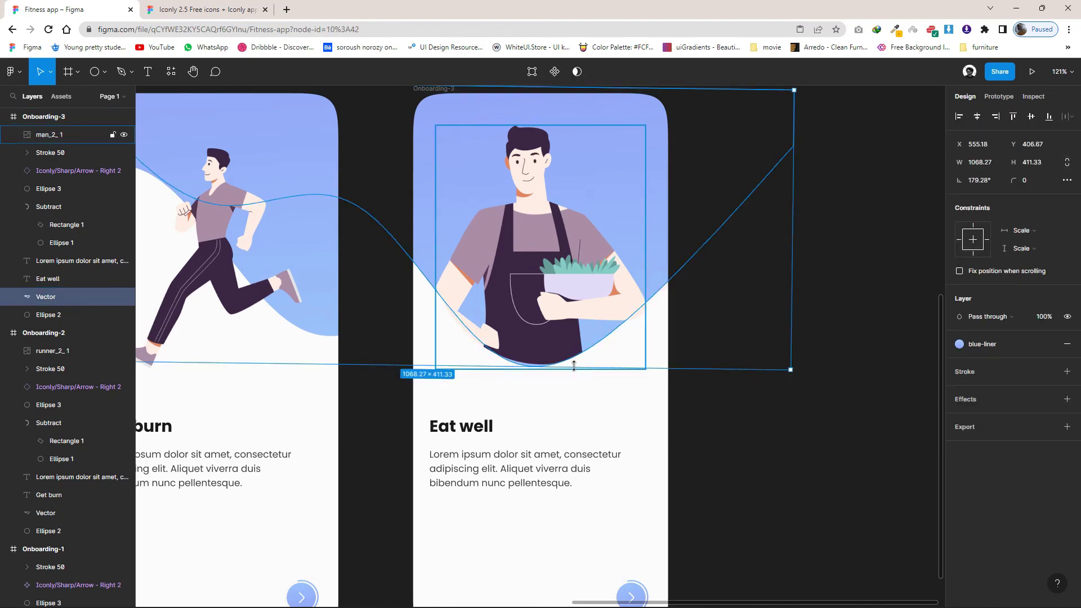
pyautogui.moveTo(562, 365); pyautogui.dragTo(561, 366)
pyautogui.click(591, 386)
# Step: Reshape the Eat well button's cutting rectangle so the arc nearly closes the ring
pyautogui.scroll(-3, 591, 386)
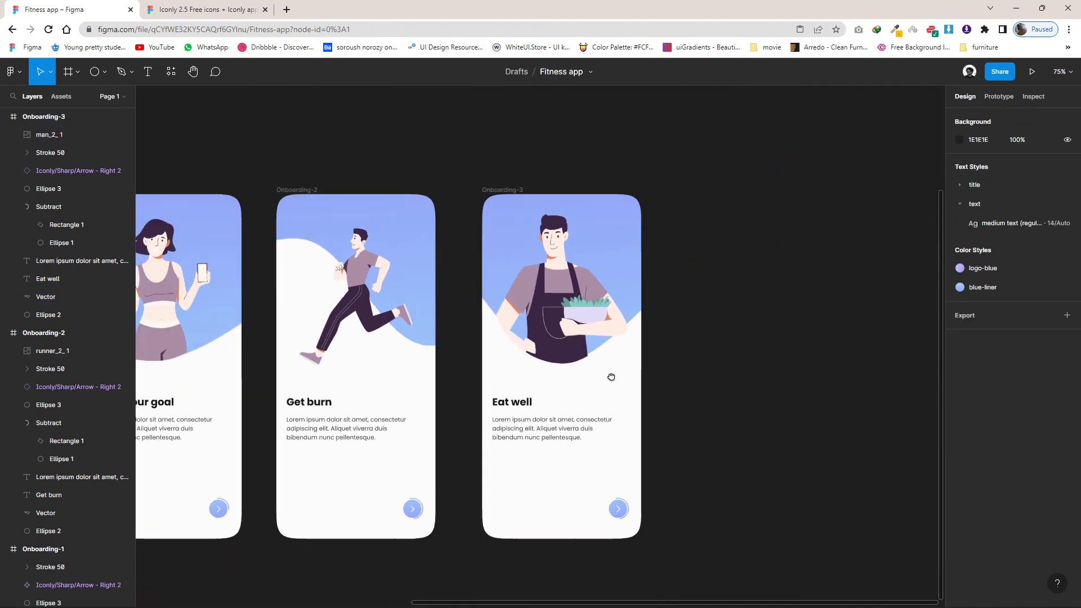
pyautogui.scroll(3, 598, 425)
pyautogui.scroll(3, 611, 494)
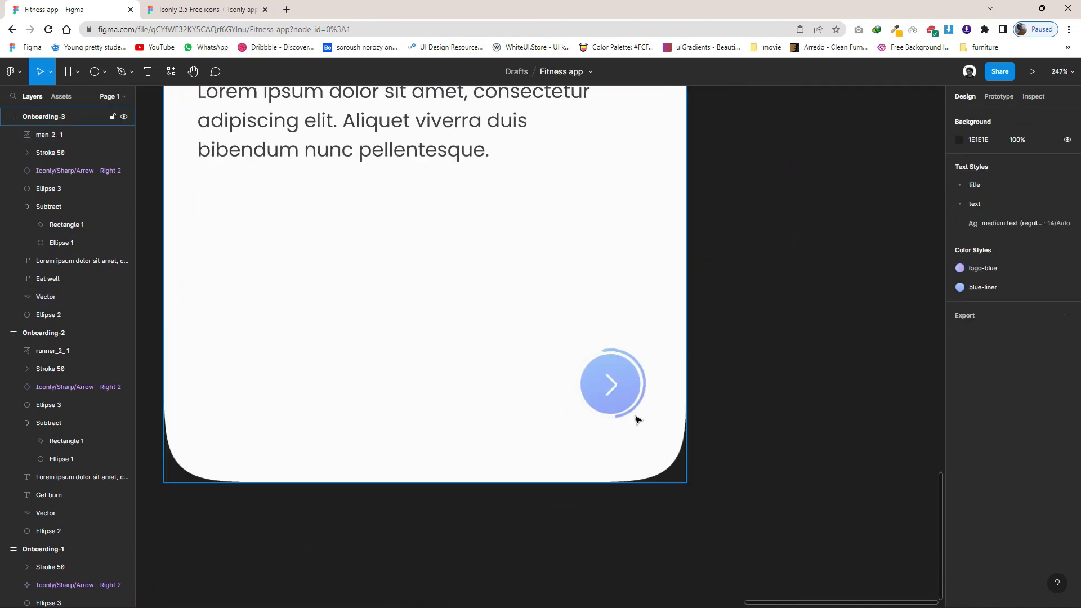
pyautogui.scroll(2, 637, 417)
pyautogui.doubleClick(612, 422)
pyautogui.moveTo(612, 423); pyautogui.dragTo(572, 455)
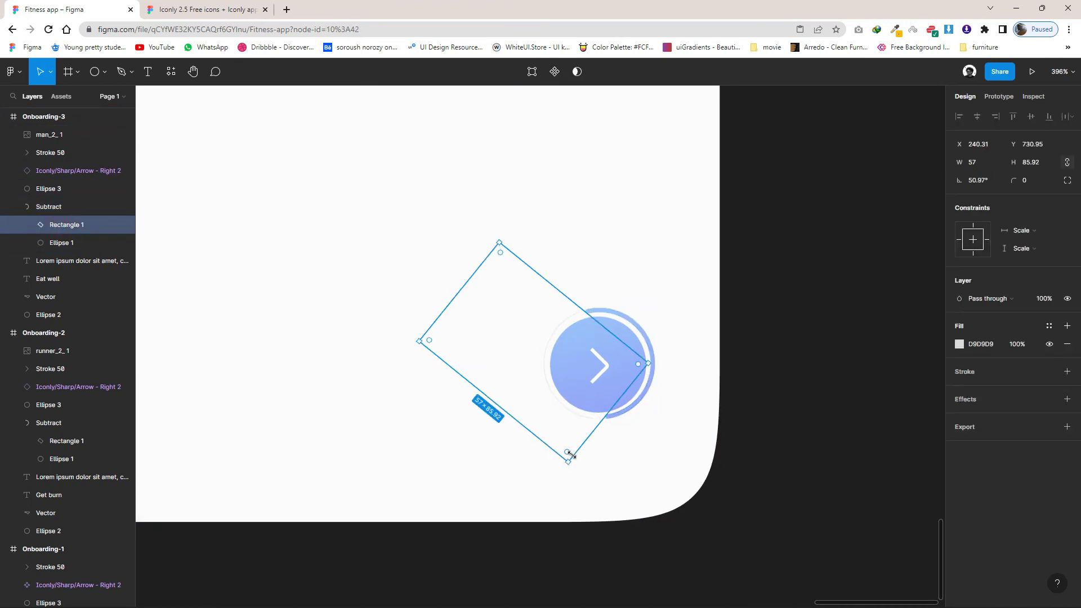
pyautogui.moveTo(625, 391)
pyautogui.mouseDown()
pyautogui.moveTo(577, 368)
pyautogui.moveTo(562, 340)
pyautogui.mouseUp()
pyautogui.click(646, 265)
# Step: Alt-drag a copy of Onboarding-3 to the right of the original
pyautogui.scroll(-3, 663, 319)
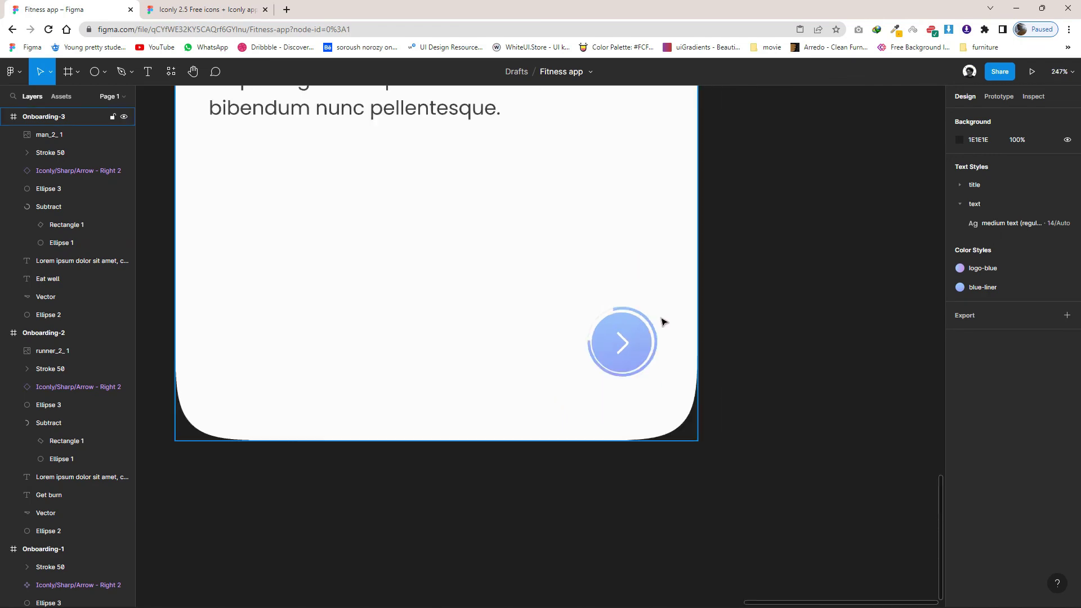
pyautogui.scroll(-3, 540, 332)
pyautogui.scroll(-3, 535, 417)
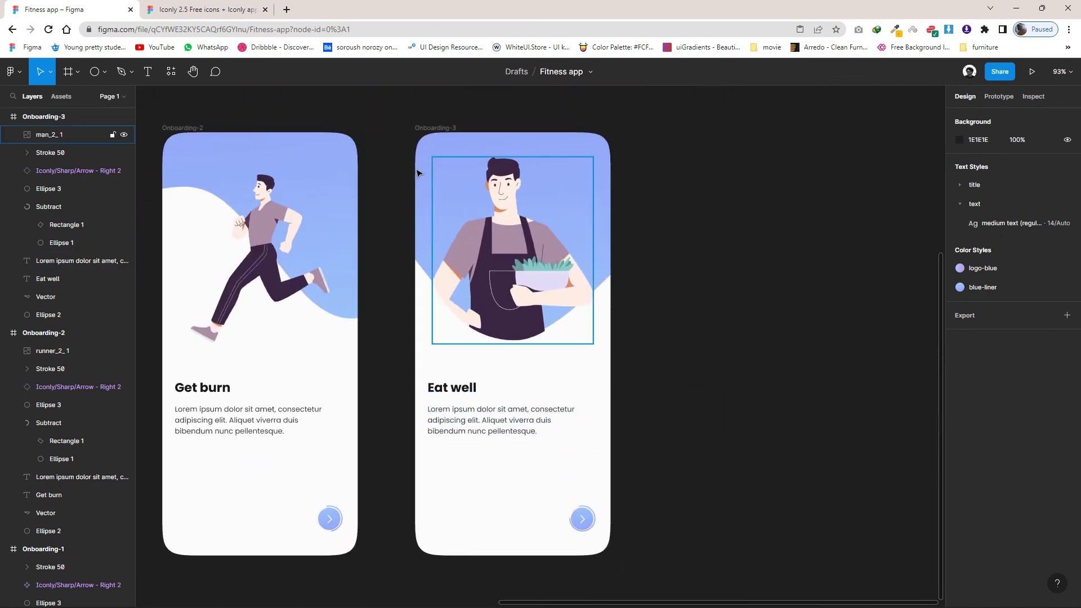
pyautogui.click(419, 129)
pyautogui.hscroll(-2, 685, 423)
pyautogui.click(713, 420)
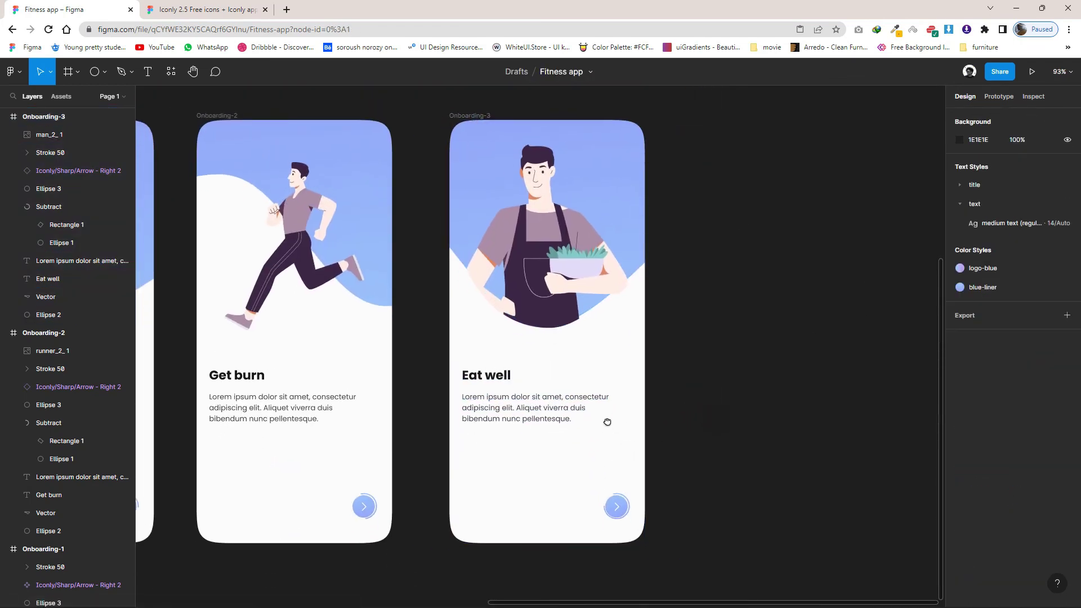
pyautogui.moveTo(548, 404); pyautogui.dragTo(532, 425)
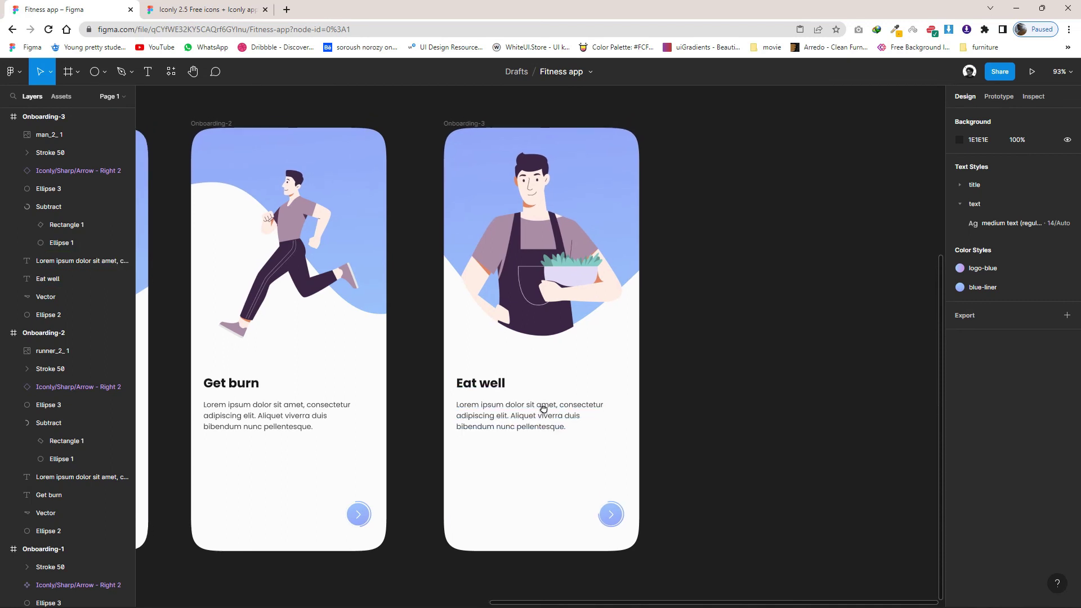
pyautogui.moveTo(458, 136); pyautogui.dragTo(692, 149)
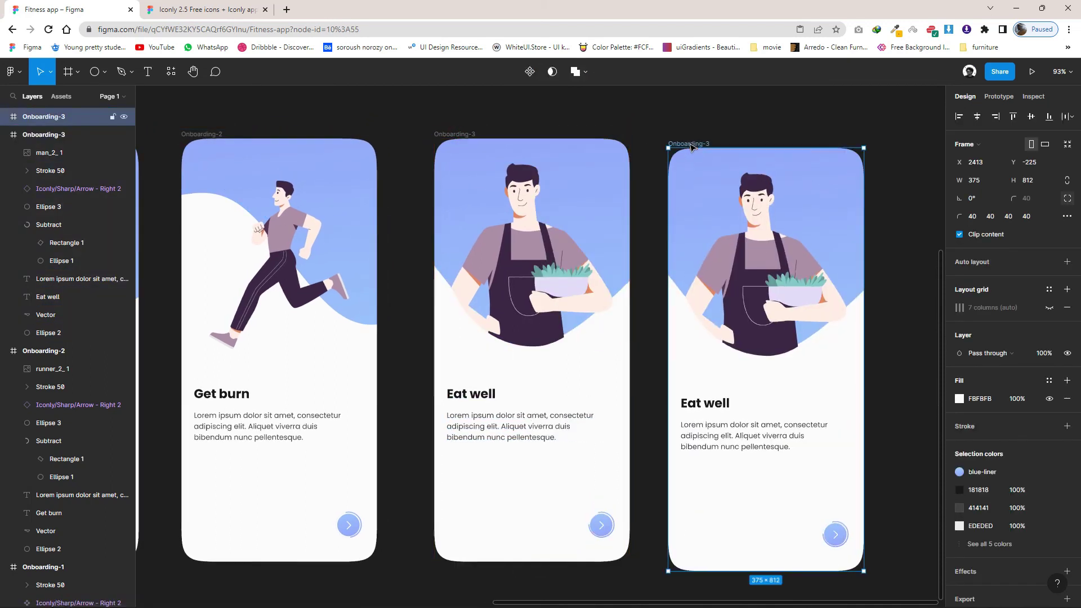
# Step: Retitle the copy 'Improve sleep quality' and move the paragraph below it
pyautogui.hscroll(2, 656, 389)
pyautogui.doubleClick(656, 390)
pyautogui.write('Improve sleep quality')
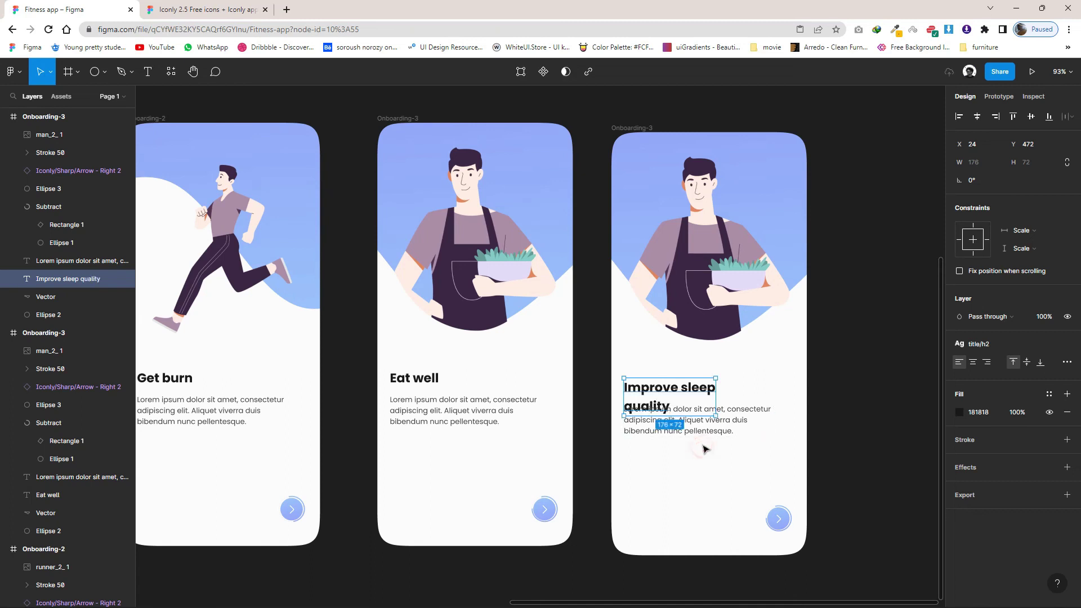
pyautogui.moveTo(705, 420); pyautogui.dragTo(704, 438)
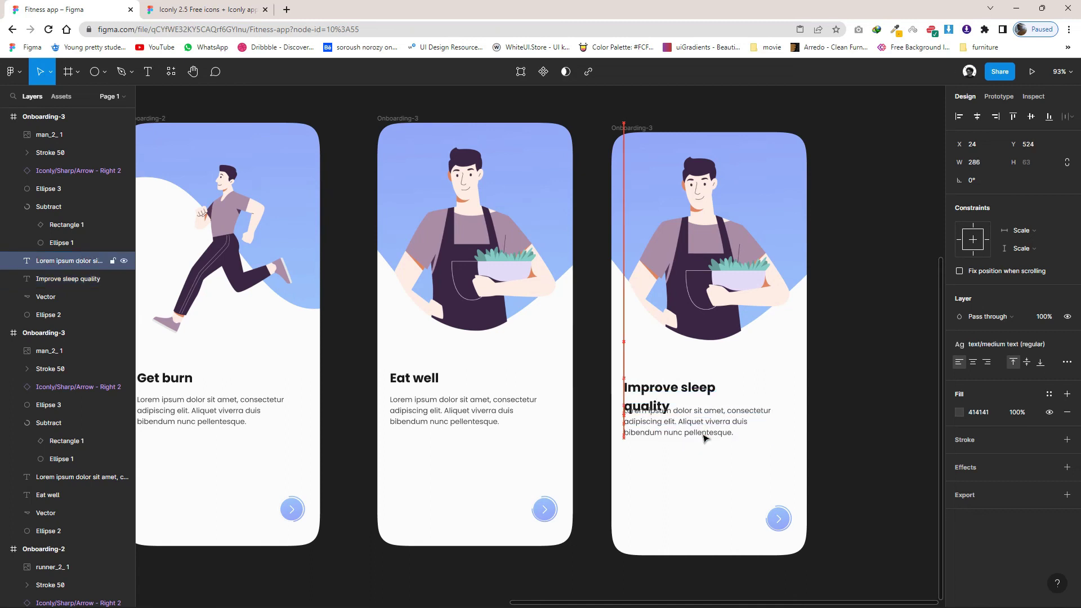
# Step: Replace the man illustration with the meditating woman image
pyautogui.click(702, 328)
pyautogui.moveTo(533, 9)
pyautogui.mouseDown()
pyautogui.moveTo(457, 172)
pyautogui.moveTo(326, 157)
pyautogui.mouseUp()
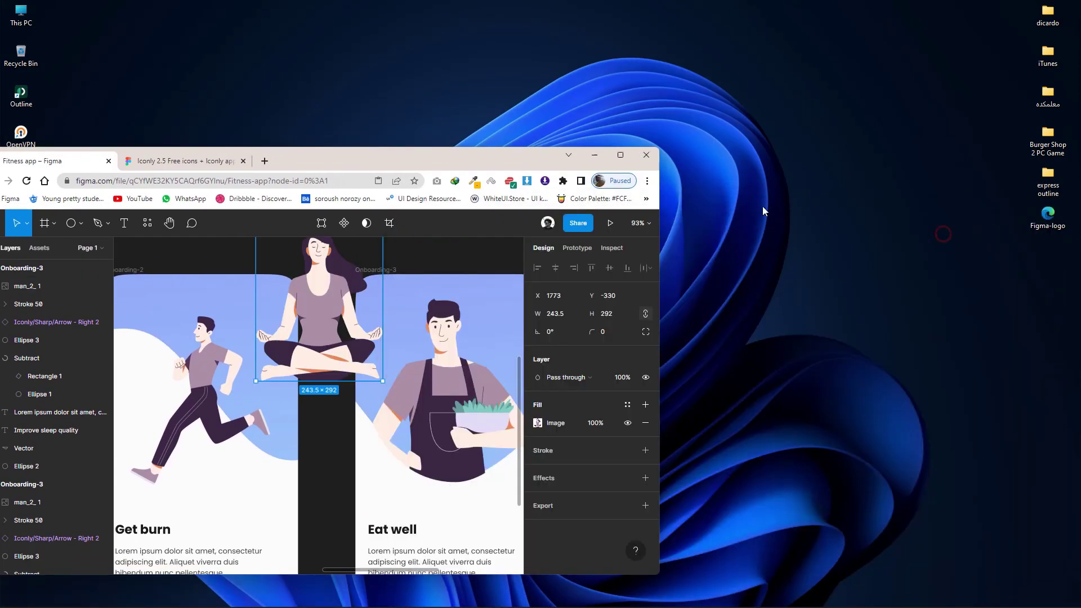
pyautogui.click(616, 153)
pyautogui.moveTo(642, 214); pyautogui.dragTo(712, 242)
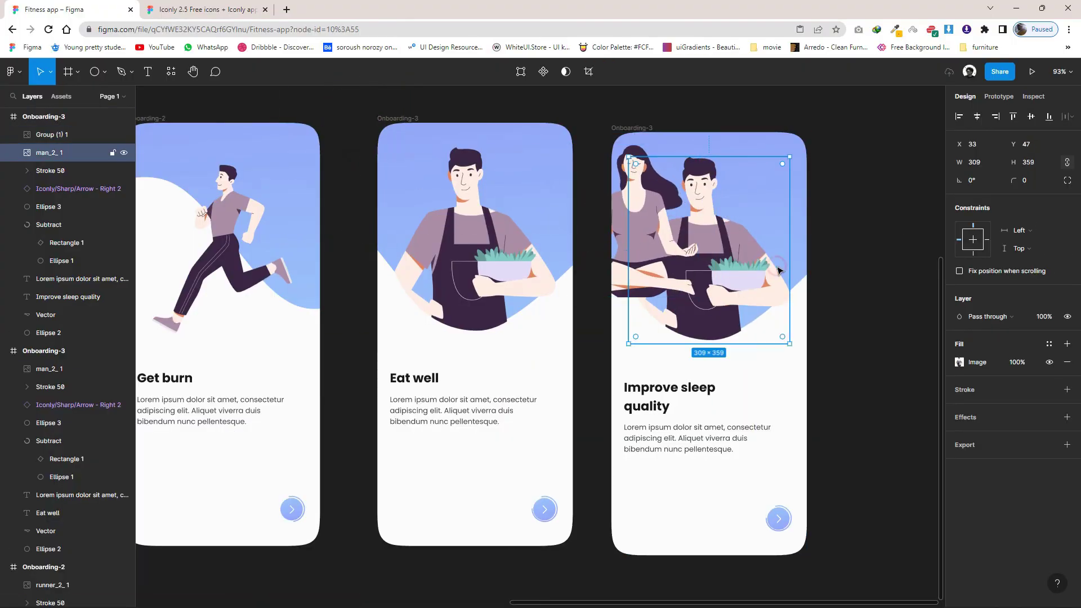
pyautogui.moveTo(640, 238); pyautogui.dragTo(727, 266)
# Step: Rename the new frame to Onboarding-4
pyautogui.click(651, 131)
pyautogui.doubleClick(651, 130)
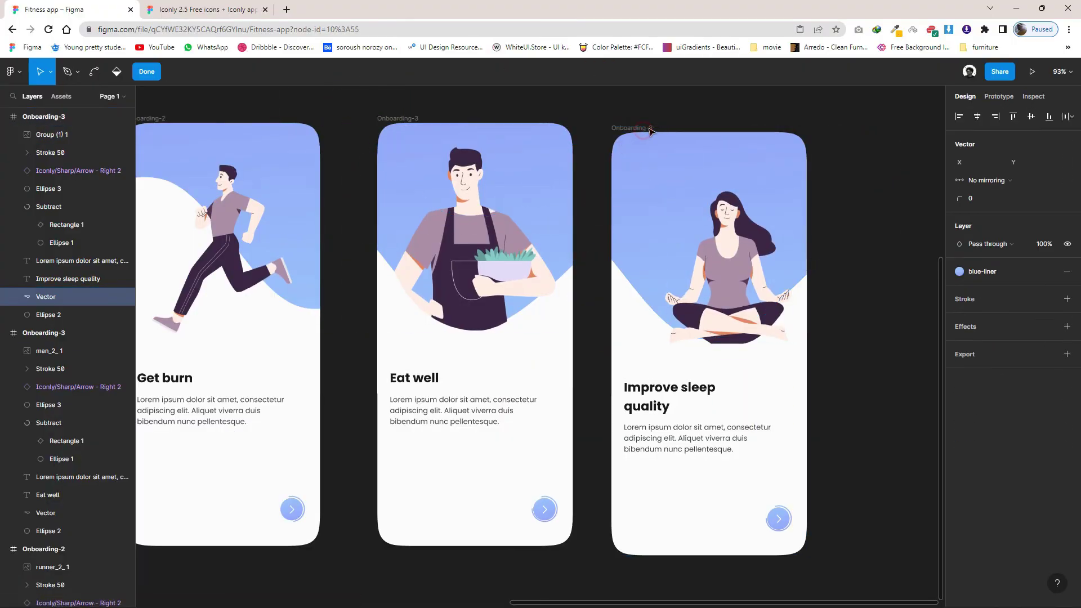
pyautogui.click(653, 121)
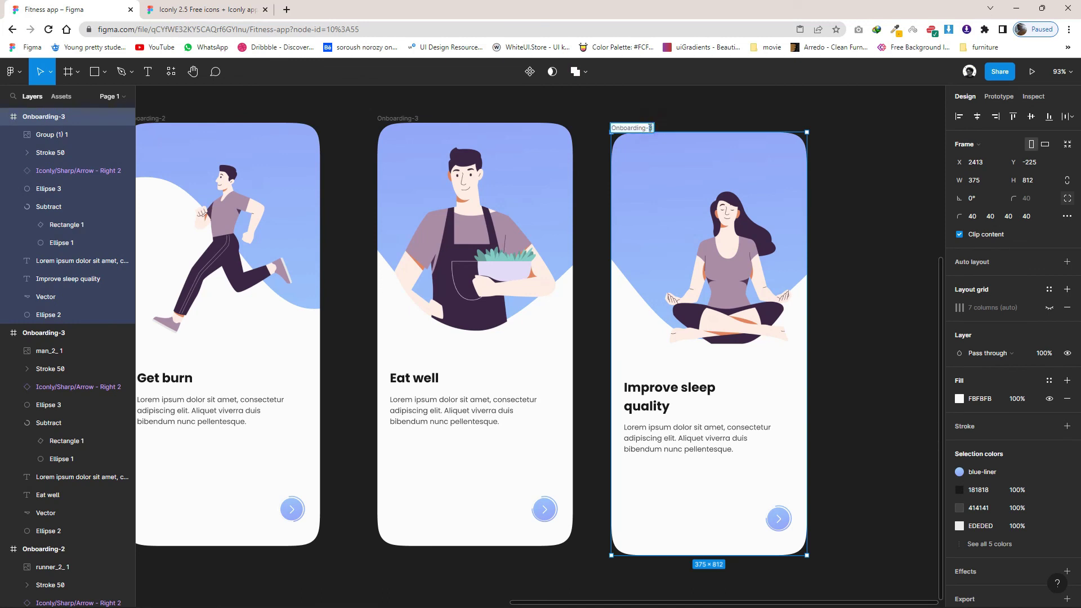
pyautogui.write('4')
pyautogui.click(697, 122)
# Step: Nudge the meditating woman left and rescale the wave to fill the header
pyautogui.moveTo(731, 264); pyautogui.dragTo(713, 262)
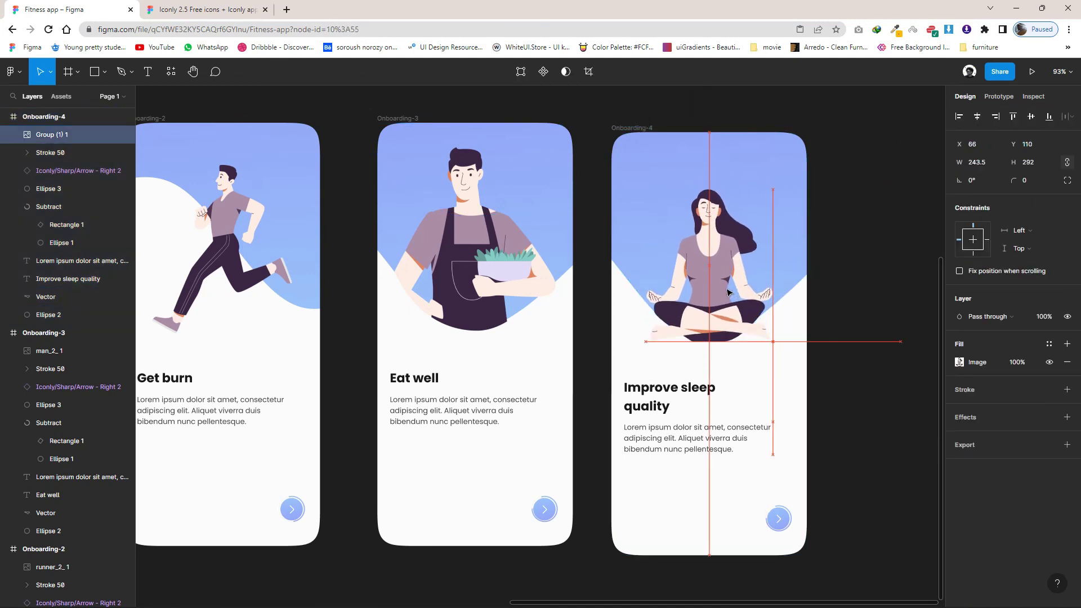
pyautogui.click(787, 258)
pyautogui.scroll(-3, 619, 337)
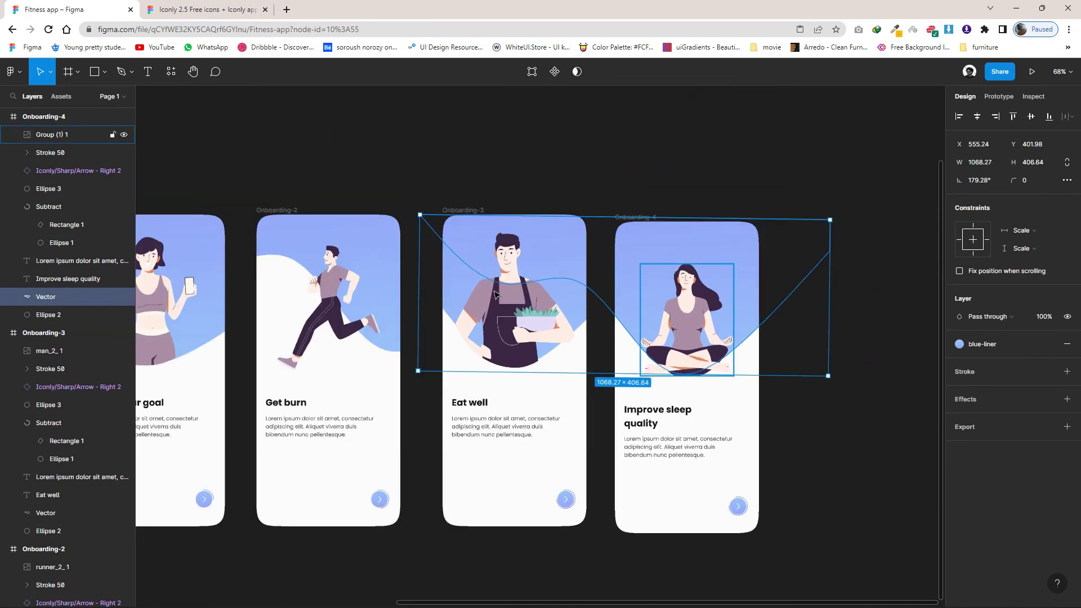
pyautogui.moveTo(417, 271); pyautogui.dragTo(551, 275)
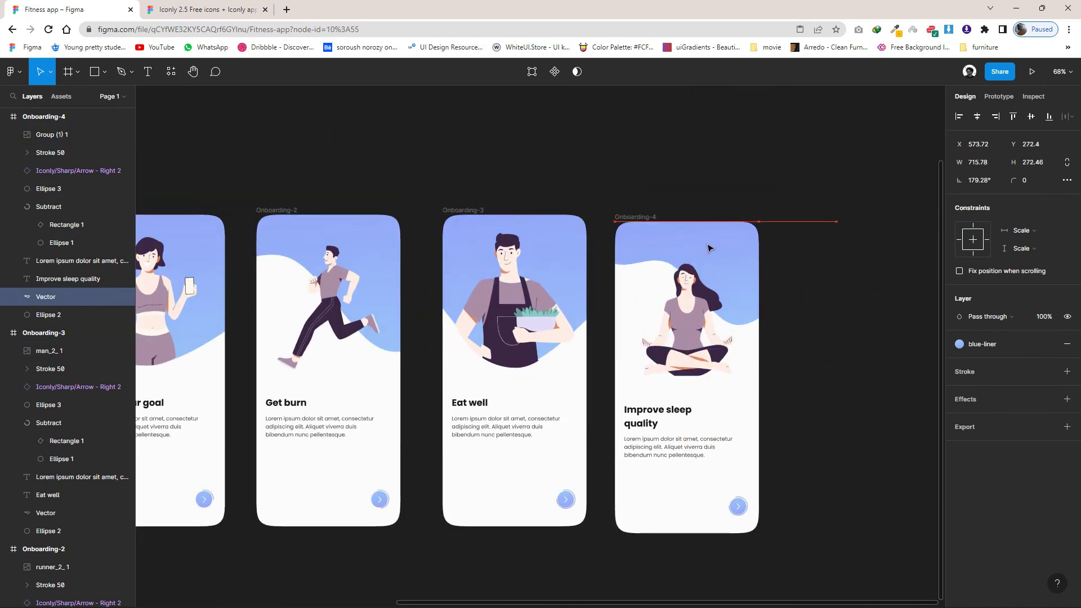
pyautogui.moveTo(703, 252)
pyautogui.mouseDown()
pyautogui.moveTo(900, 334)
pyautogui.moveTo(739, 305)
pyautogui.moveTo(756, 402)
pyautogui.mouseUp()
pyautogui.scroll(1, 754, 409)
# Step: Nudge Onboarding-4's meditating woman illustration up by one pixel
pyautogui.click(768, 442)
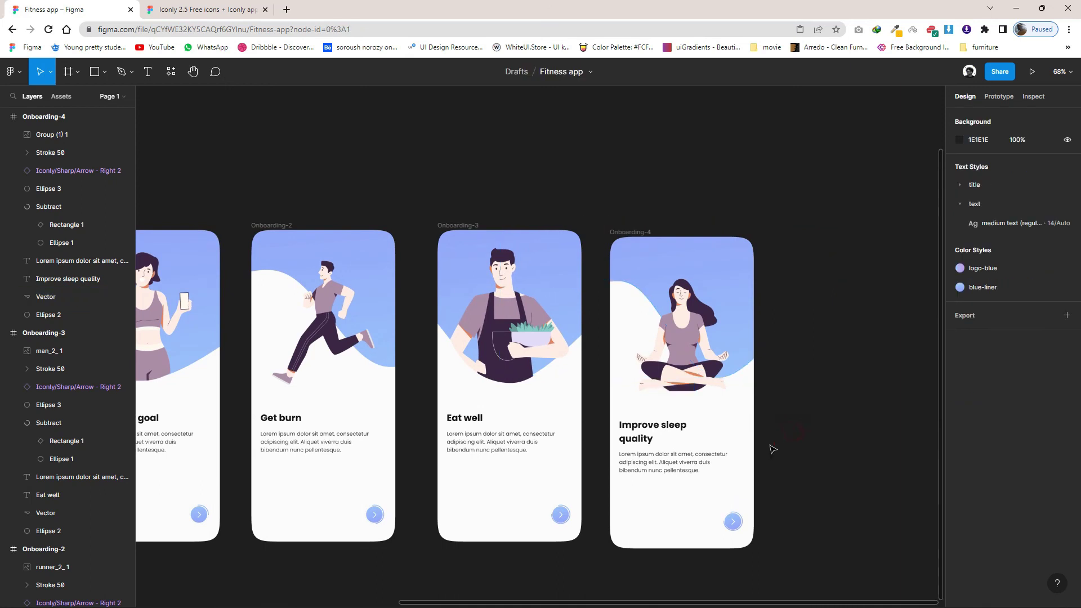
pyautogui.scroll(1, 765, 453)
pyautogui.scroll(-1, 743, 445)
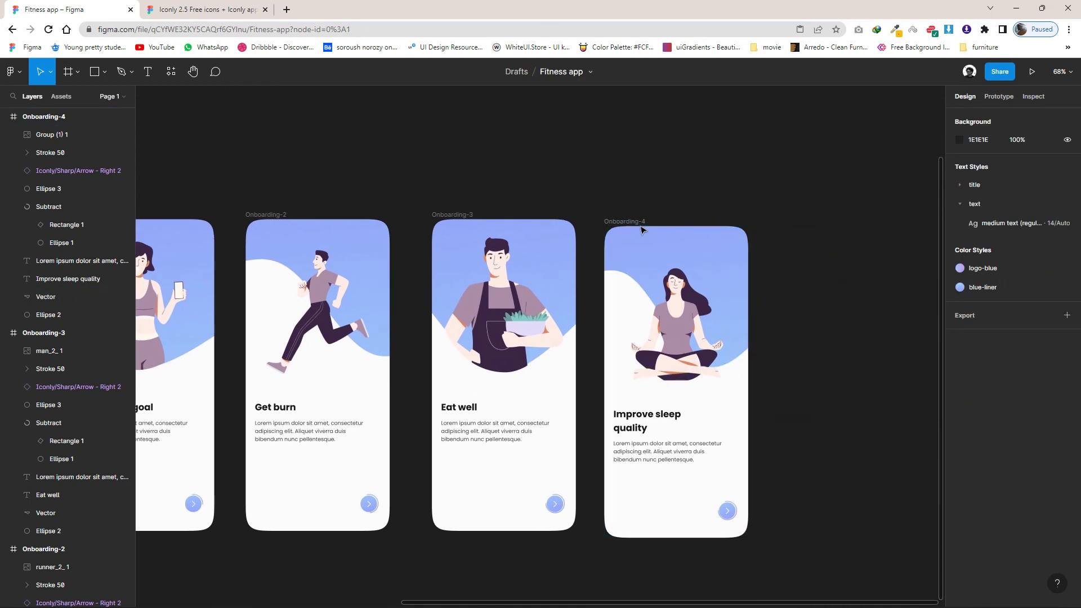
pyautogui.click(617, 217)
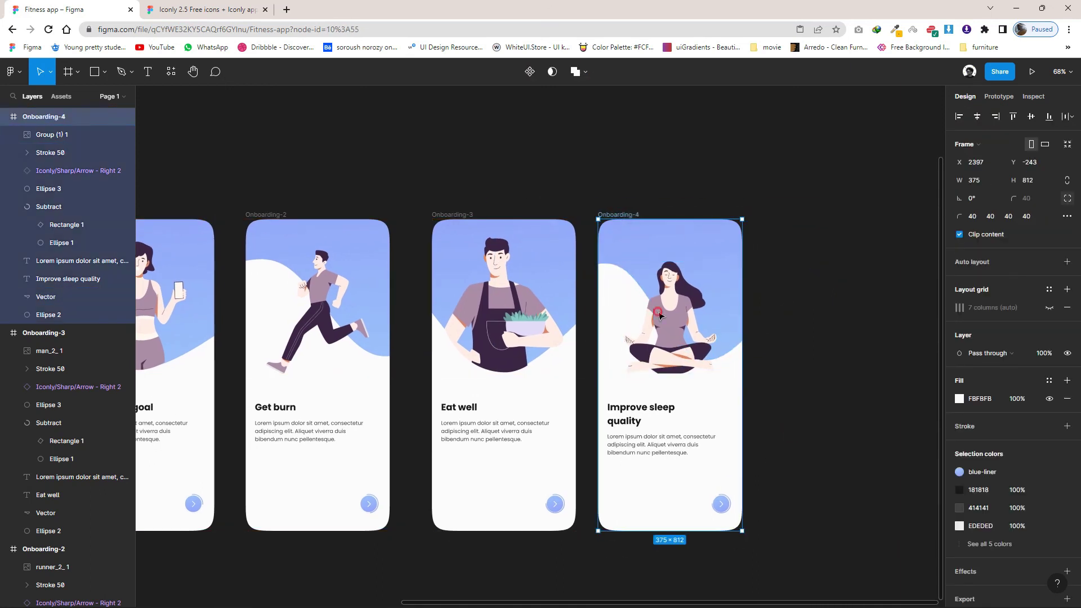
pyautogui.click(703, 360)
pyautogui.press('Up')
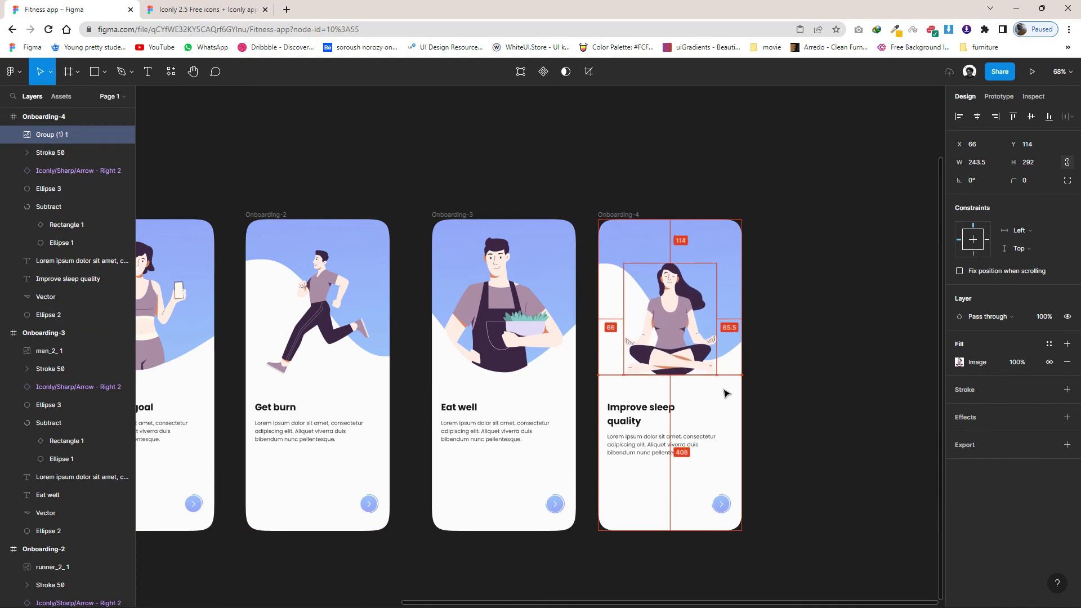
# Step: Shift Onboarding-3 and Onboarding-4 left so the frames sit 62 px apart
pyautogui.click(793, 403)
pyautogui.scroll(-3, 796, 406)
pyautogui.moveTo(594, 282); pyautogui.dragTo(582, 282)
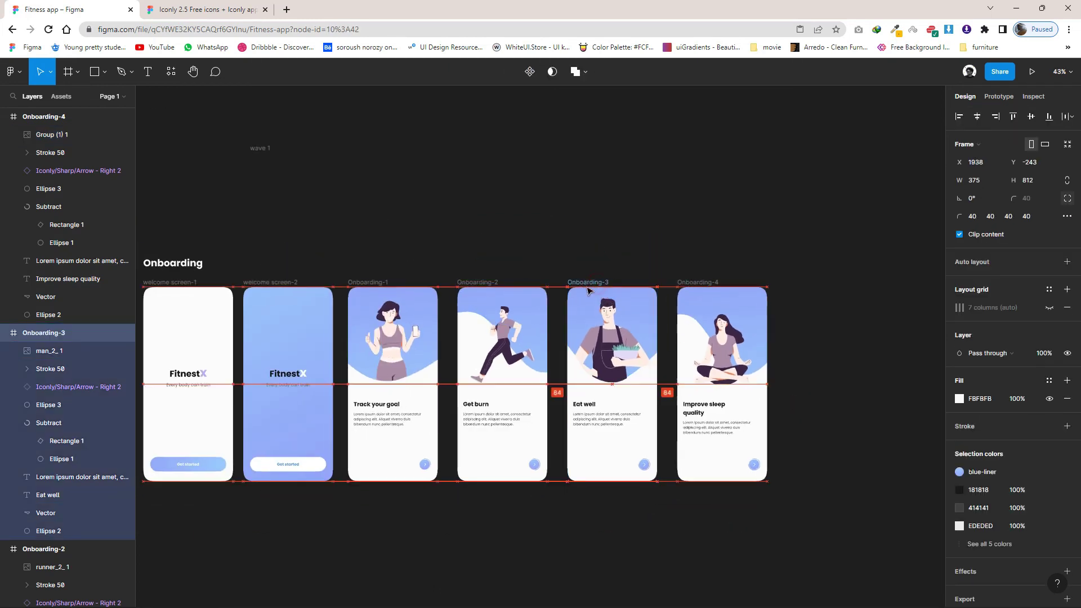
pyautogui.moveTo(697, 284); pyautogui.dragTo(687, 285)
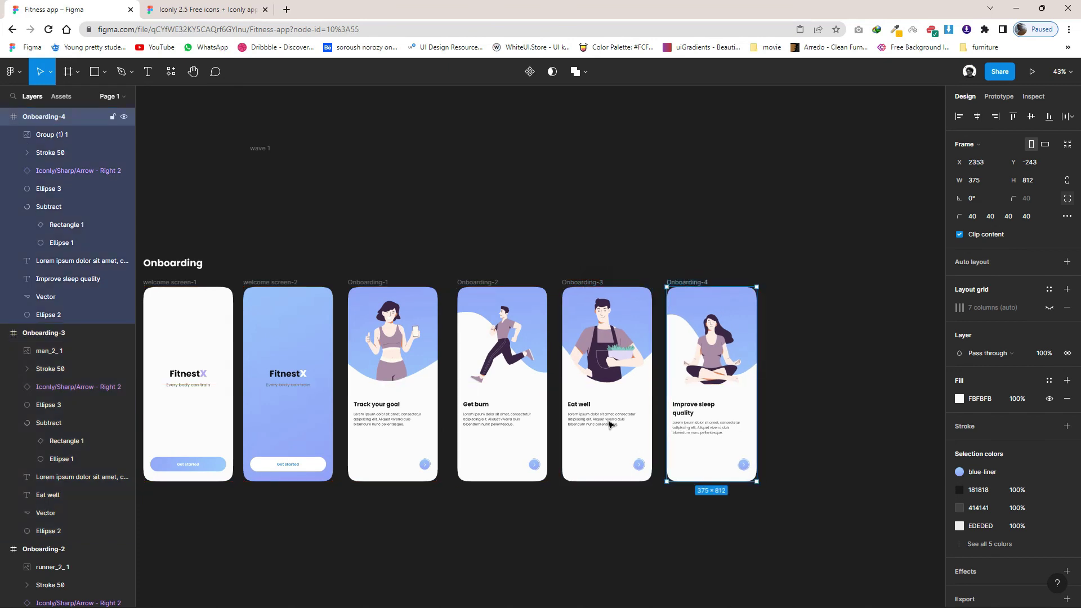
# Step: Delete Rectangle 1 from the Subtract group so Onboarding-4's button ring is fully closed
pyautogui.scroll(2, 610, 422)
pyautogui.hscroll(-3, 659, 504)
pyautogui.hscroll(1, 560, 500)
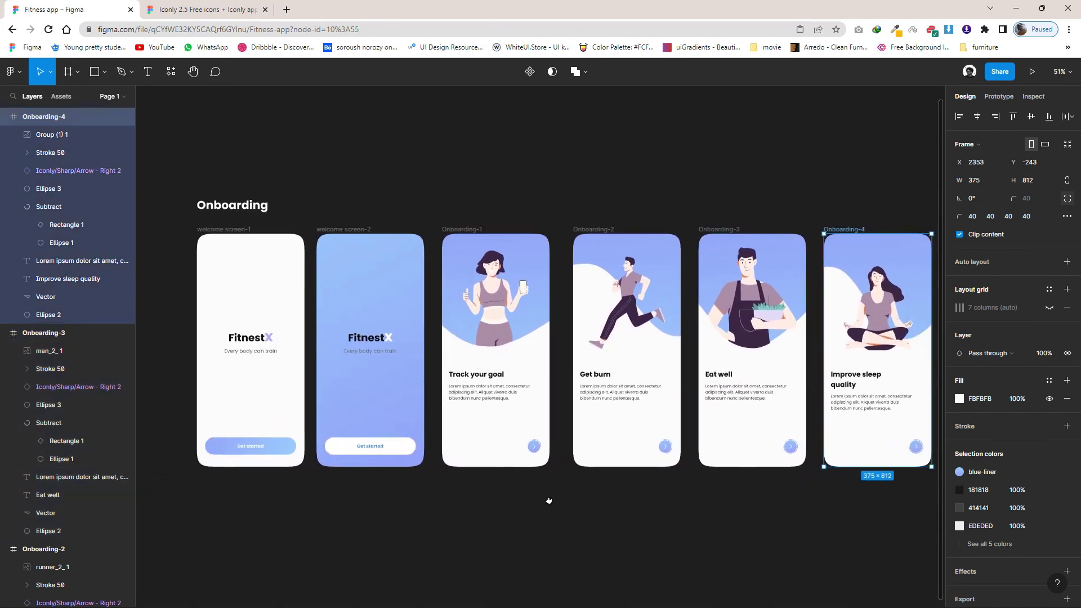
pyautogui.hscroll(1, 546, 504)
pyautogui.hscroll(1, 519, 502)
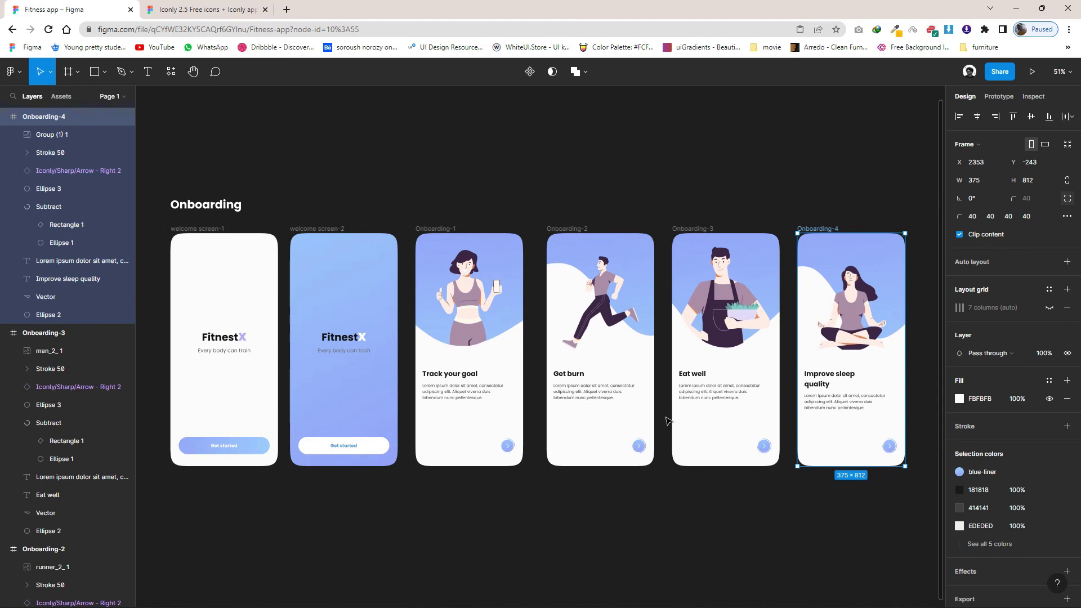
pyautogui.scroll(3, 831, 468)
pyautogui.scroll(4, 763, 448)
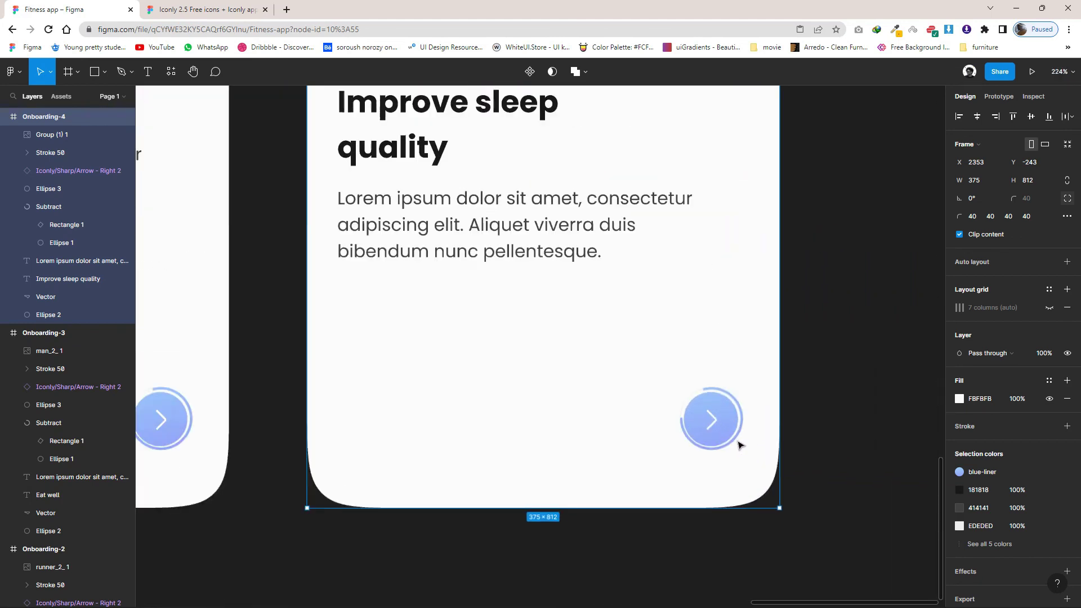
pyautogui.click(737, 441)
pyautogui.click(62, 224)
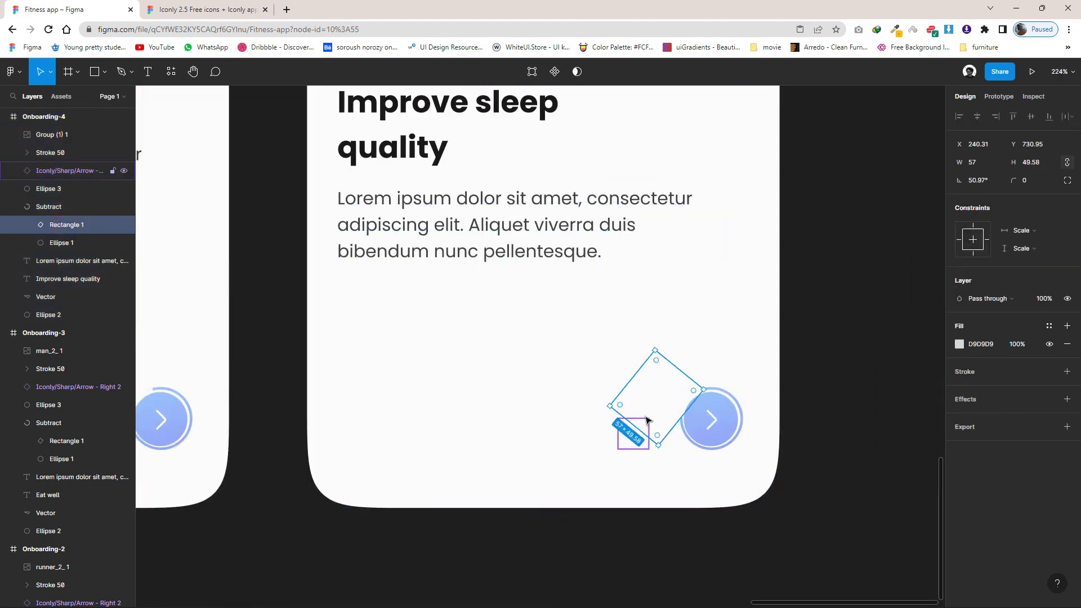
pyautogui.scroll(3, 609, 437)
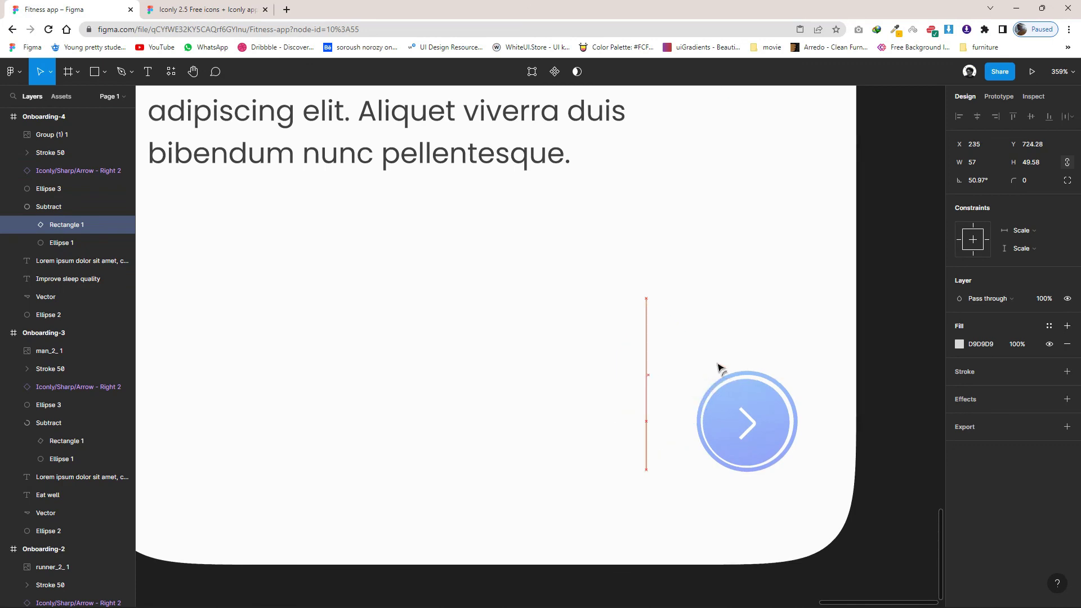
pyautogui.moveTo(702, 388); pyautogui.dragTo(697, 352)
pyautogui.press('Delete')
pyautogui.scroll(-2, 698, 360)
# Step: Delete the leftover wave 1 frame
pyautogui.scroll(-2, 709, 433)
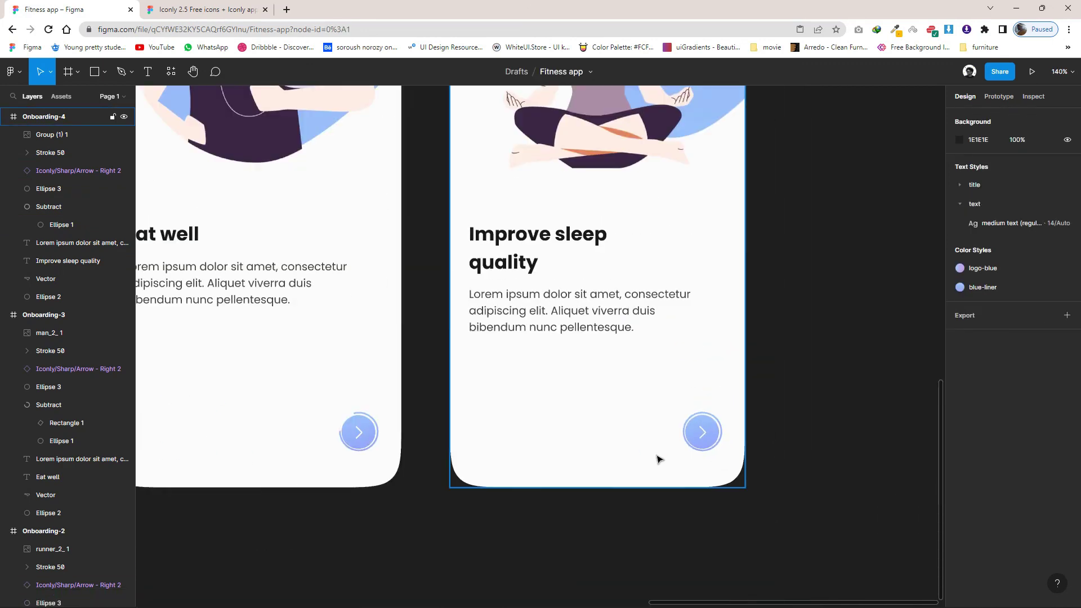
pyautogui.scroll(-2, 524, 437)
pyautogui.scroll(-2, 532, 456)
pyautogui.scroll(-2, 619, 444)
pyautogui.scroll(-2, 606, 449)
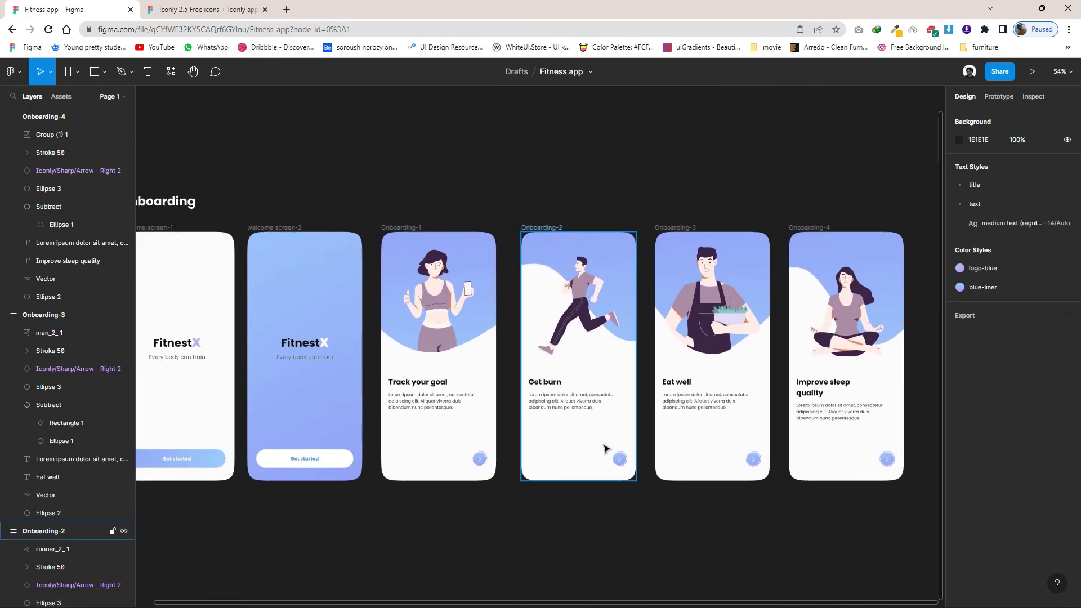
pyautogui.scroll(-2, 606, 448)
pyautogui.click(347, 133)
pyautogui.press('Delete')
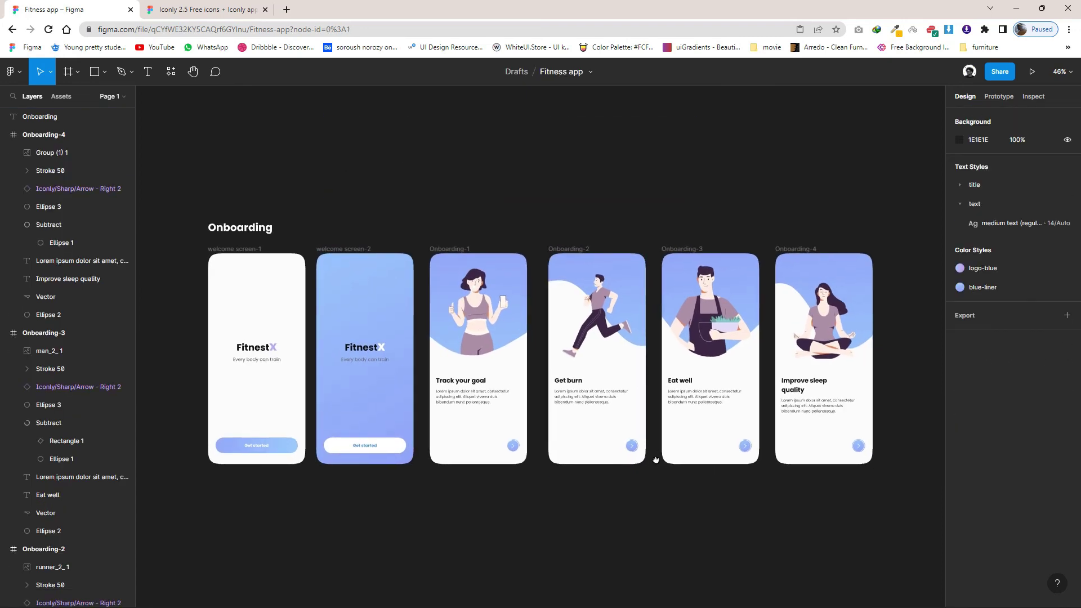
# Step: Zoom out and pan across the finished row of two welcome and four onboarding screens
pyautogui.scroll(2, 620, 445)
pyautogui.scroll(1, 567, 423)
pyautogui.scroll(1, 449, 381)
pyautogui.scroll(1, 661, 411)
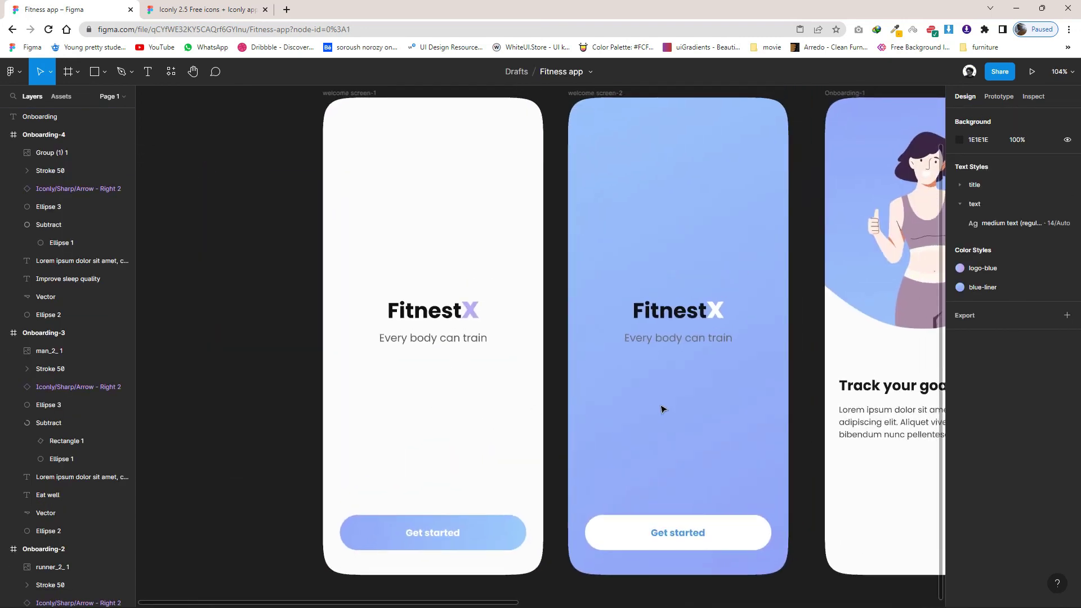
pyautogui.scroll(1, 516, 398)
pyautogui.scroll(1, 541, 407)
pyautogui.hscroll(2, 541, 407)
pyautogui.hscroll(3, 627, 394)
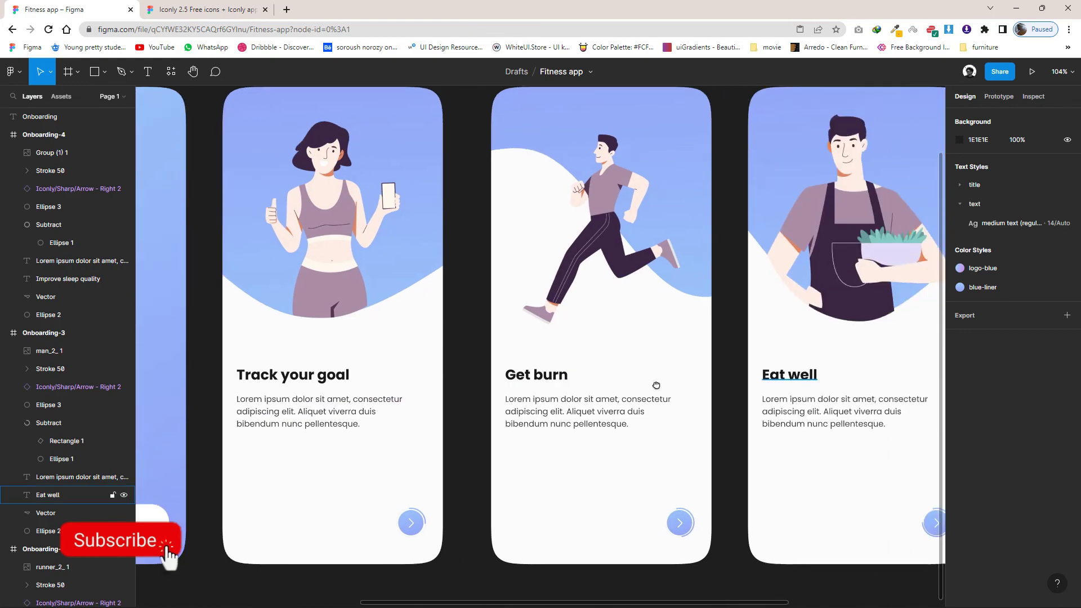
pyautogui.hscroll(5, 656, 381)
pyautogui.scroll(-3, 546, 398)
pyautogui.scroll(-3, 546, 398)
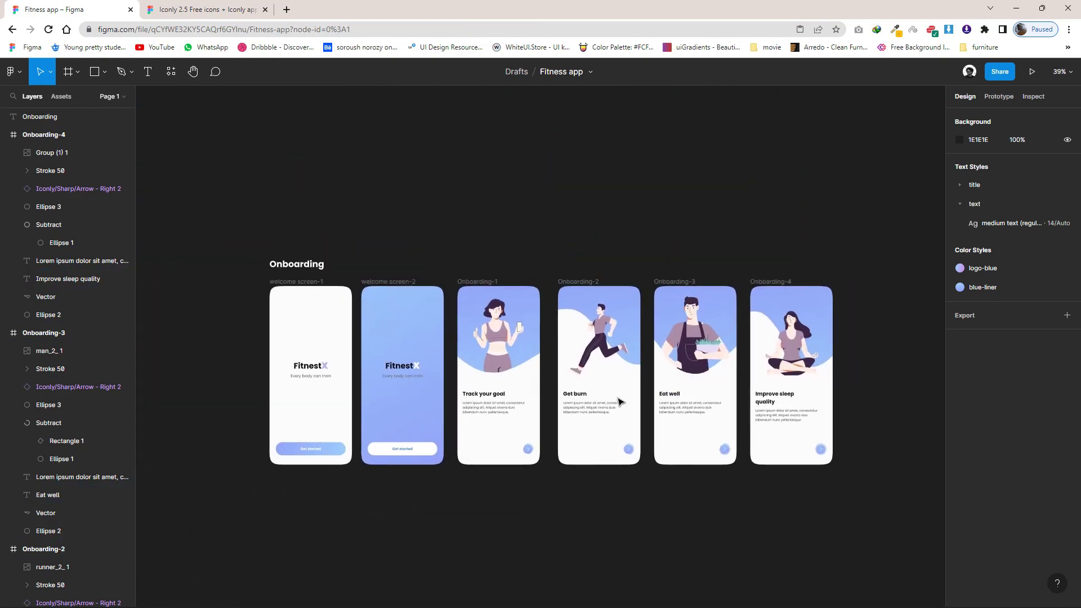